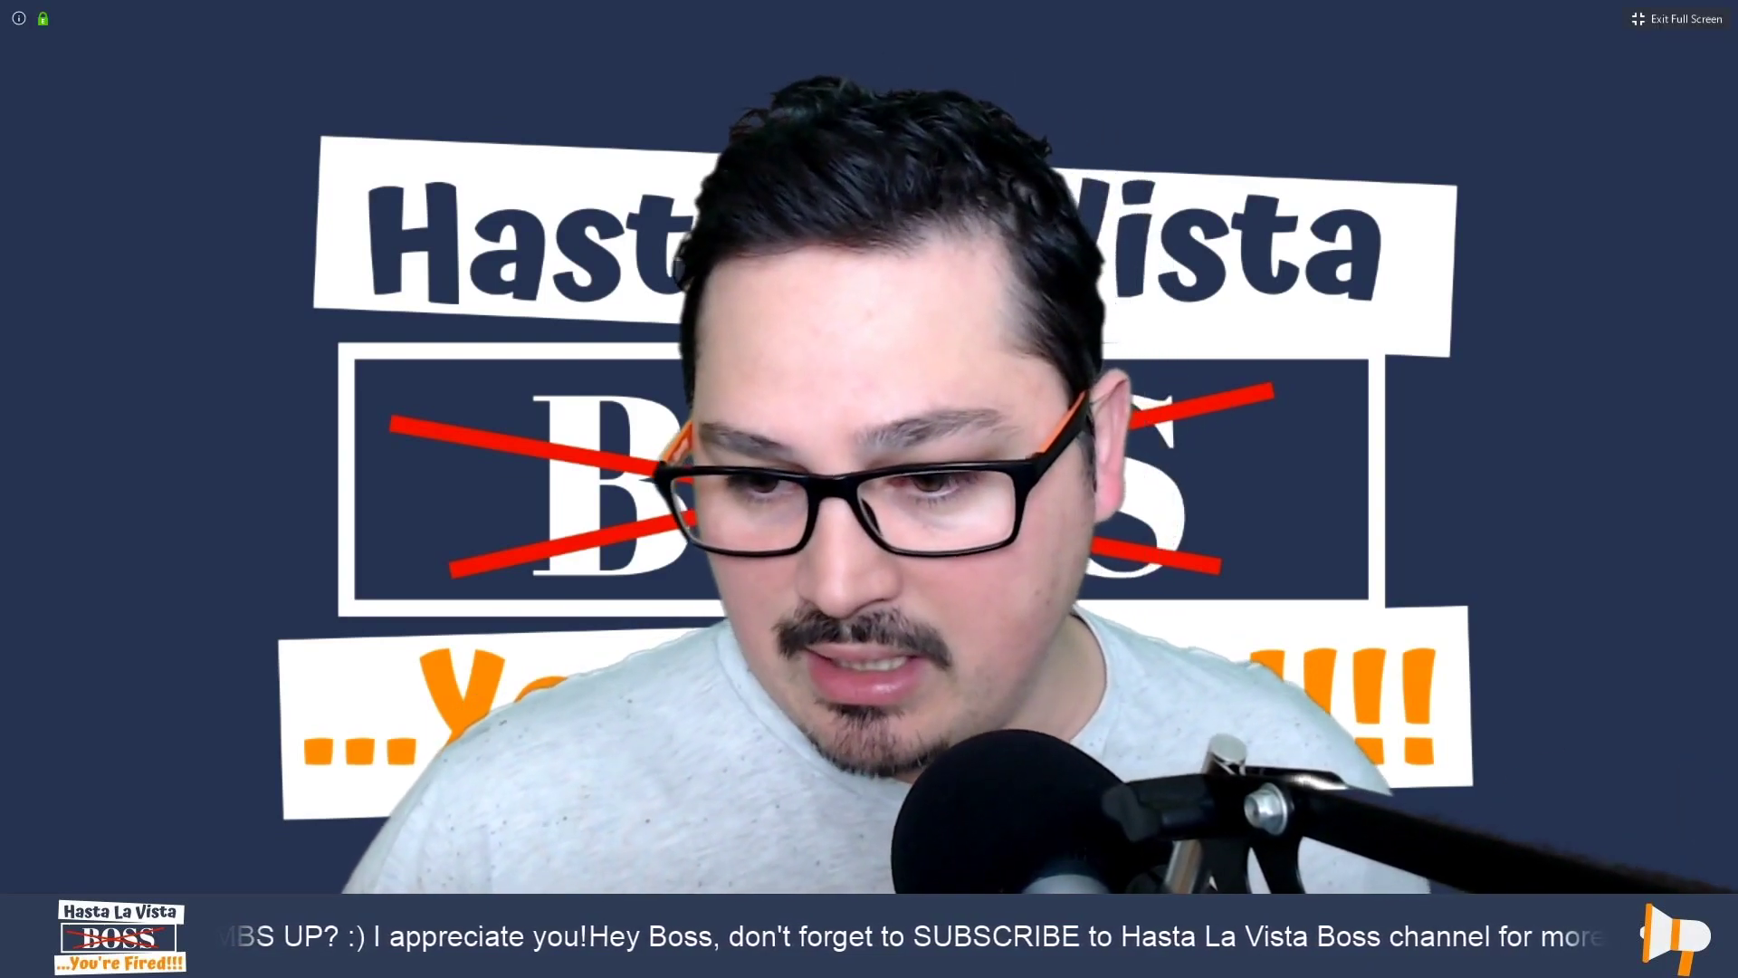
Share Screen 2 in the Zoom meeting
{"action": "key", "text": "alt+s"}
{"action": "left_click", "coordinate": [759, 335]}
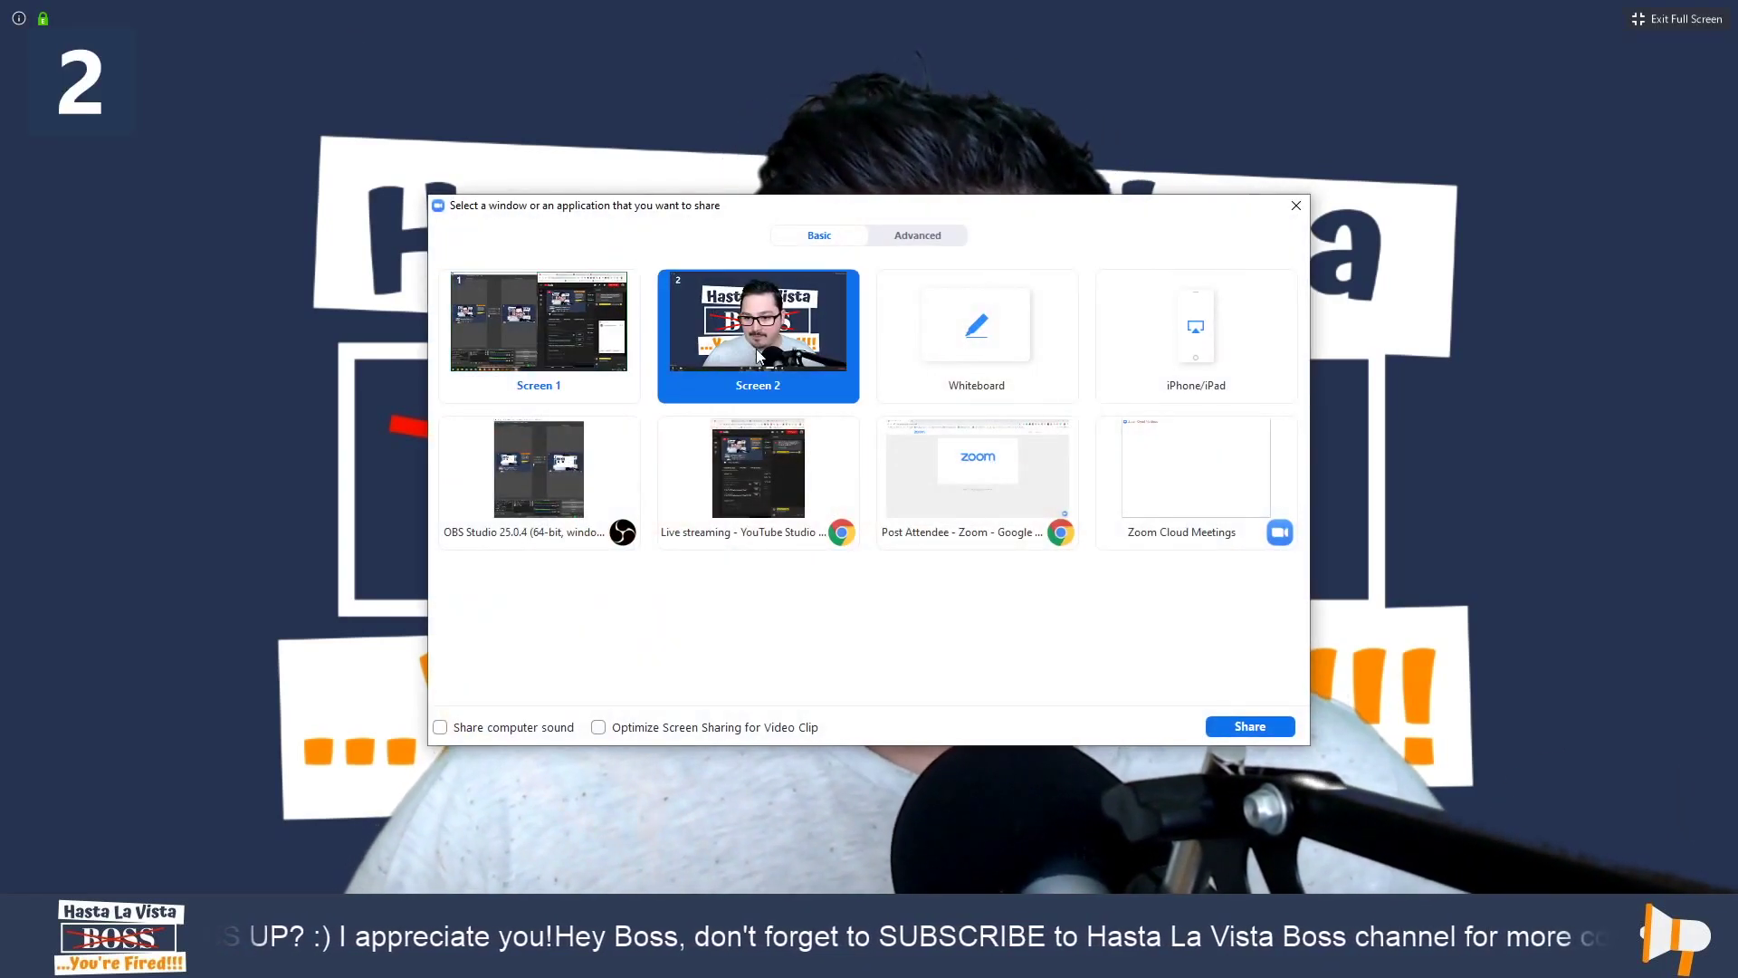
{"action": "left_click", "coordinate": [1245, 729]}
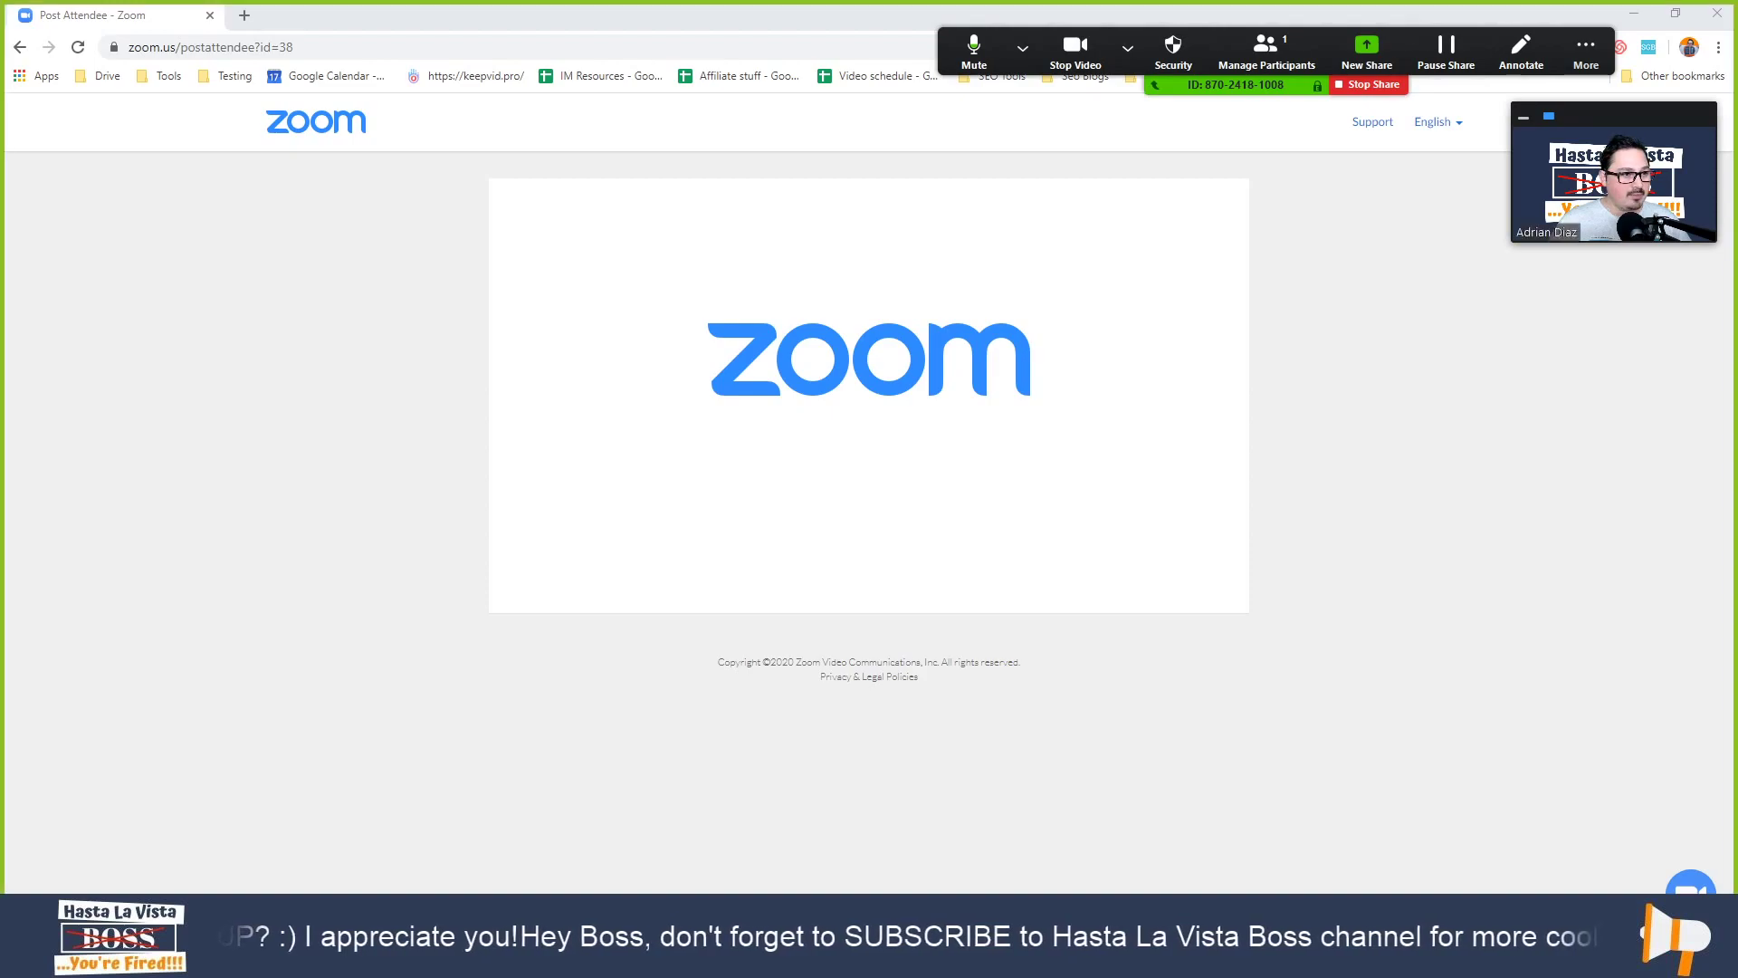
Switch to the Hasta La Vista Boss YouTube channel and browse the videos of the How To LIVE Stream On YouTube playlist
{"action": "left_click_drag", "start_coordinate": [242, 8], "coordinate": [298, 12]}
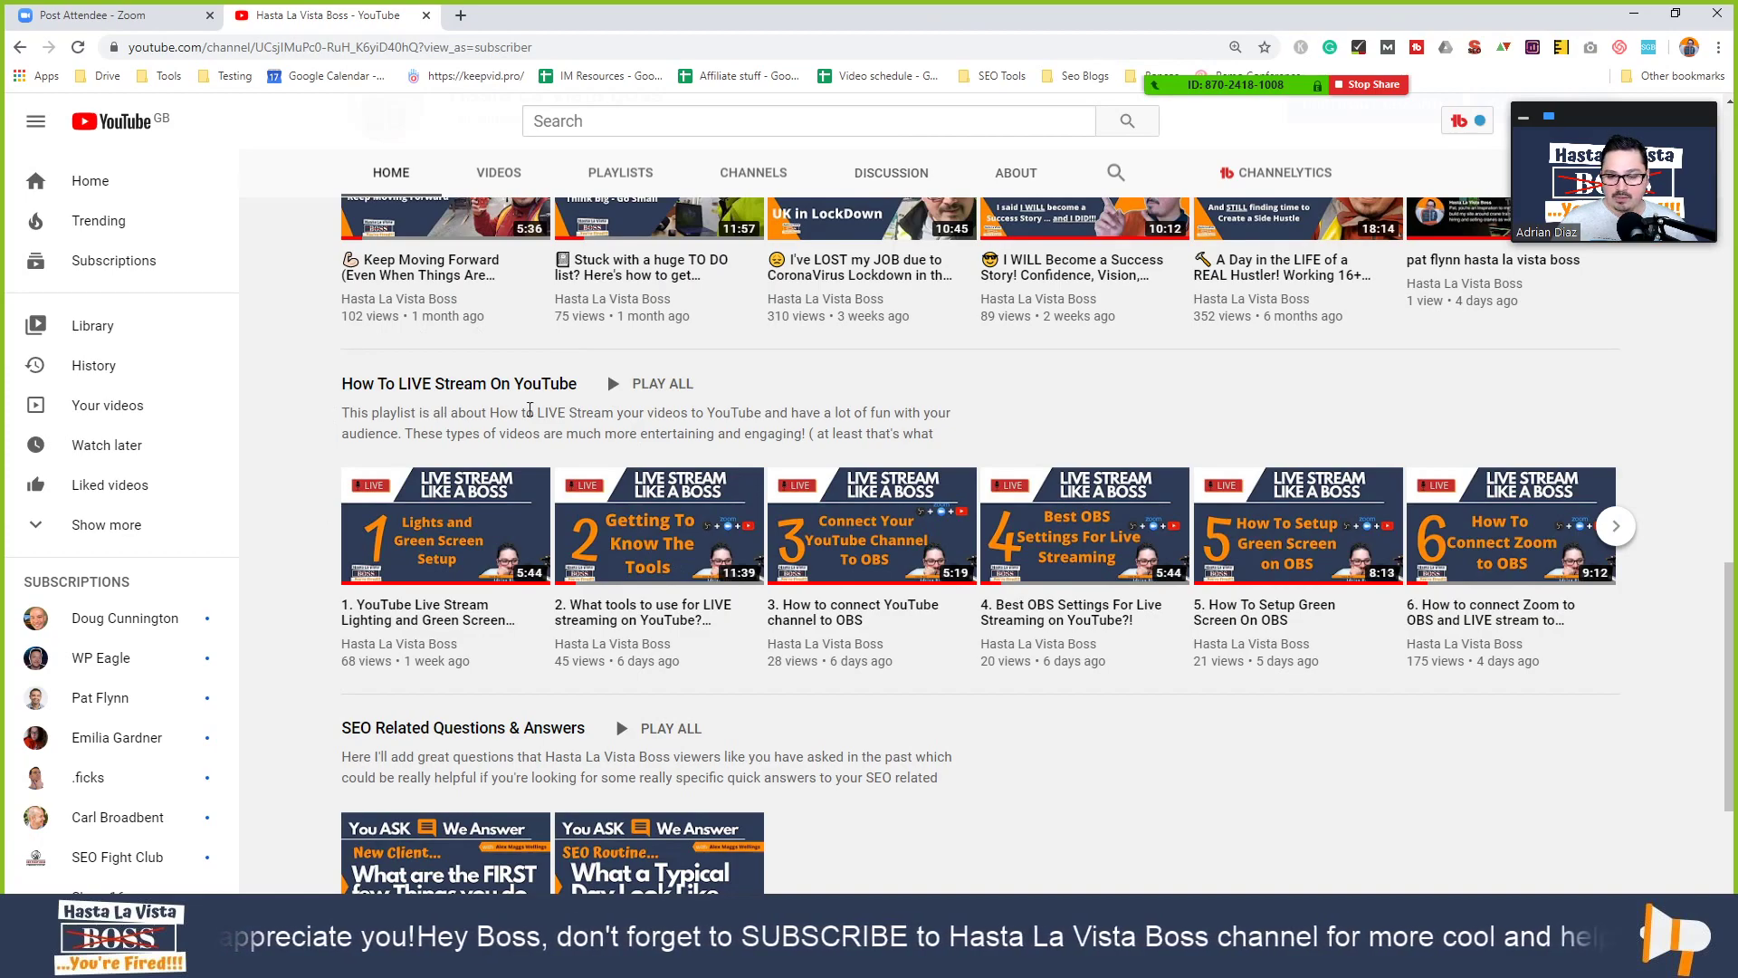
{"action": "left_click", "coordinate": [1617, 528]}
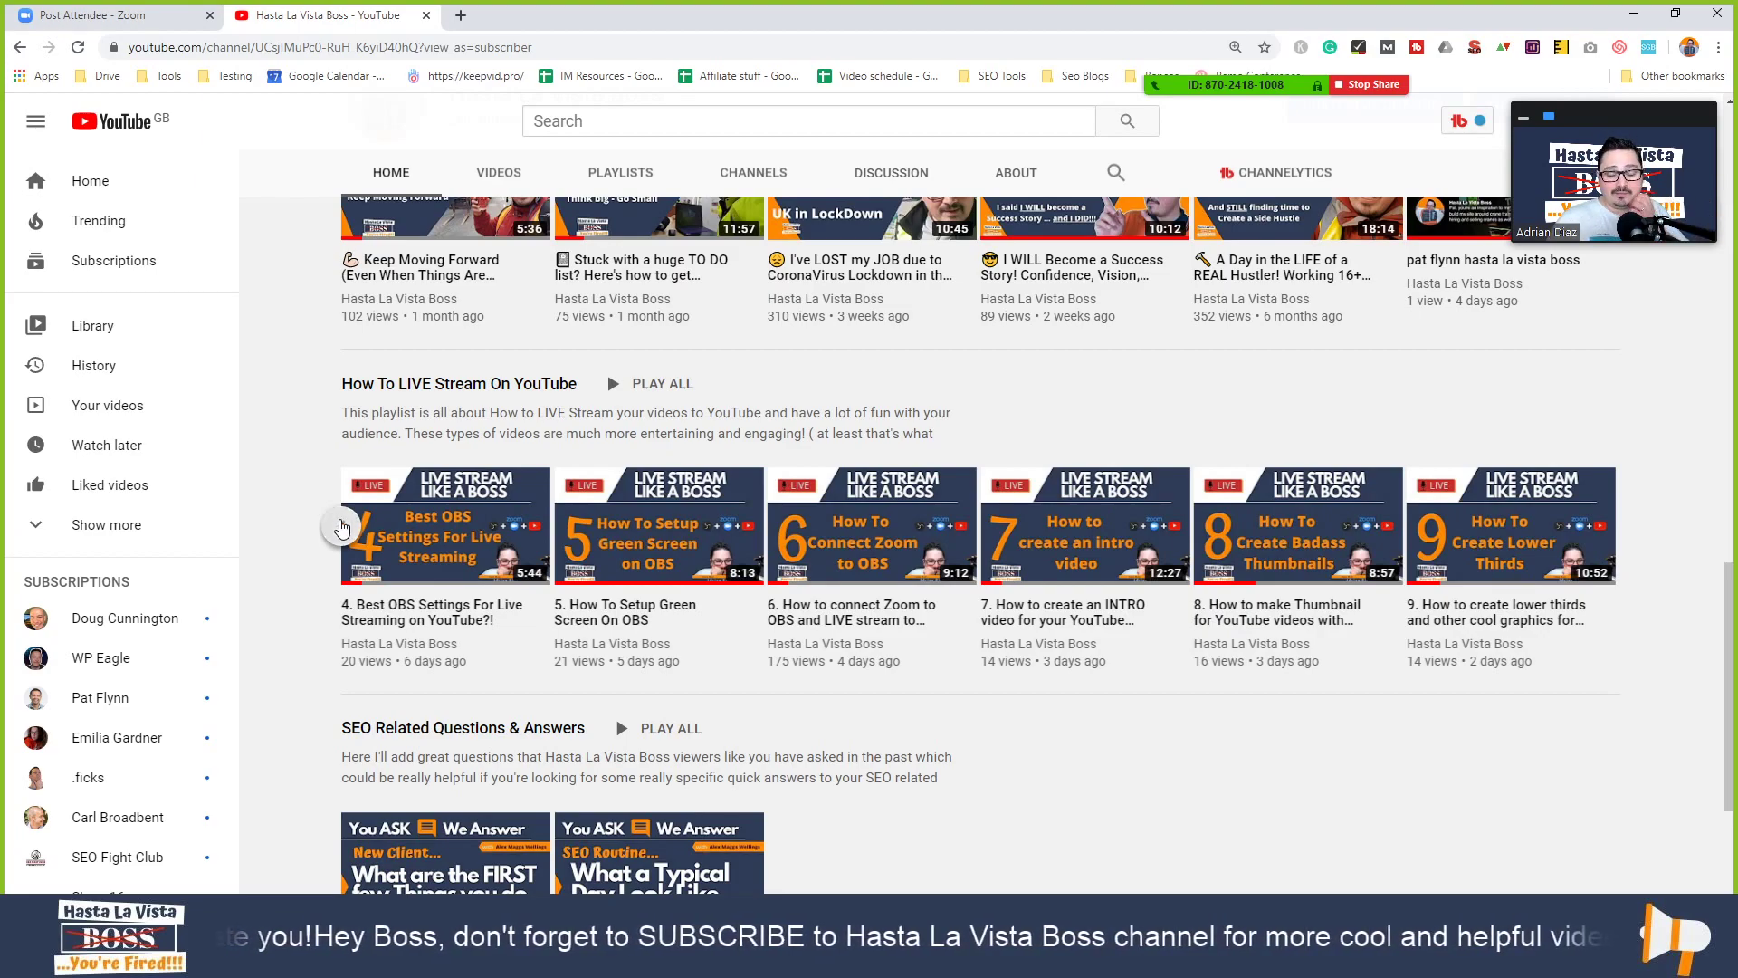
{"action": "left_click", "coordinate": [347, 525]}
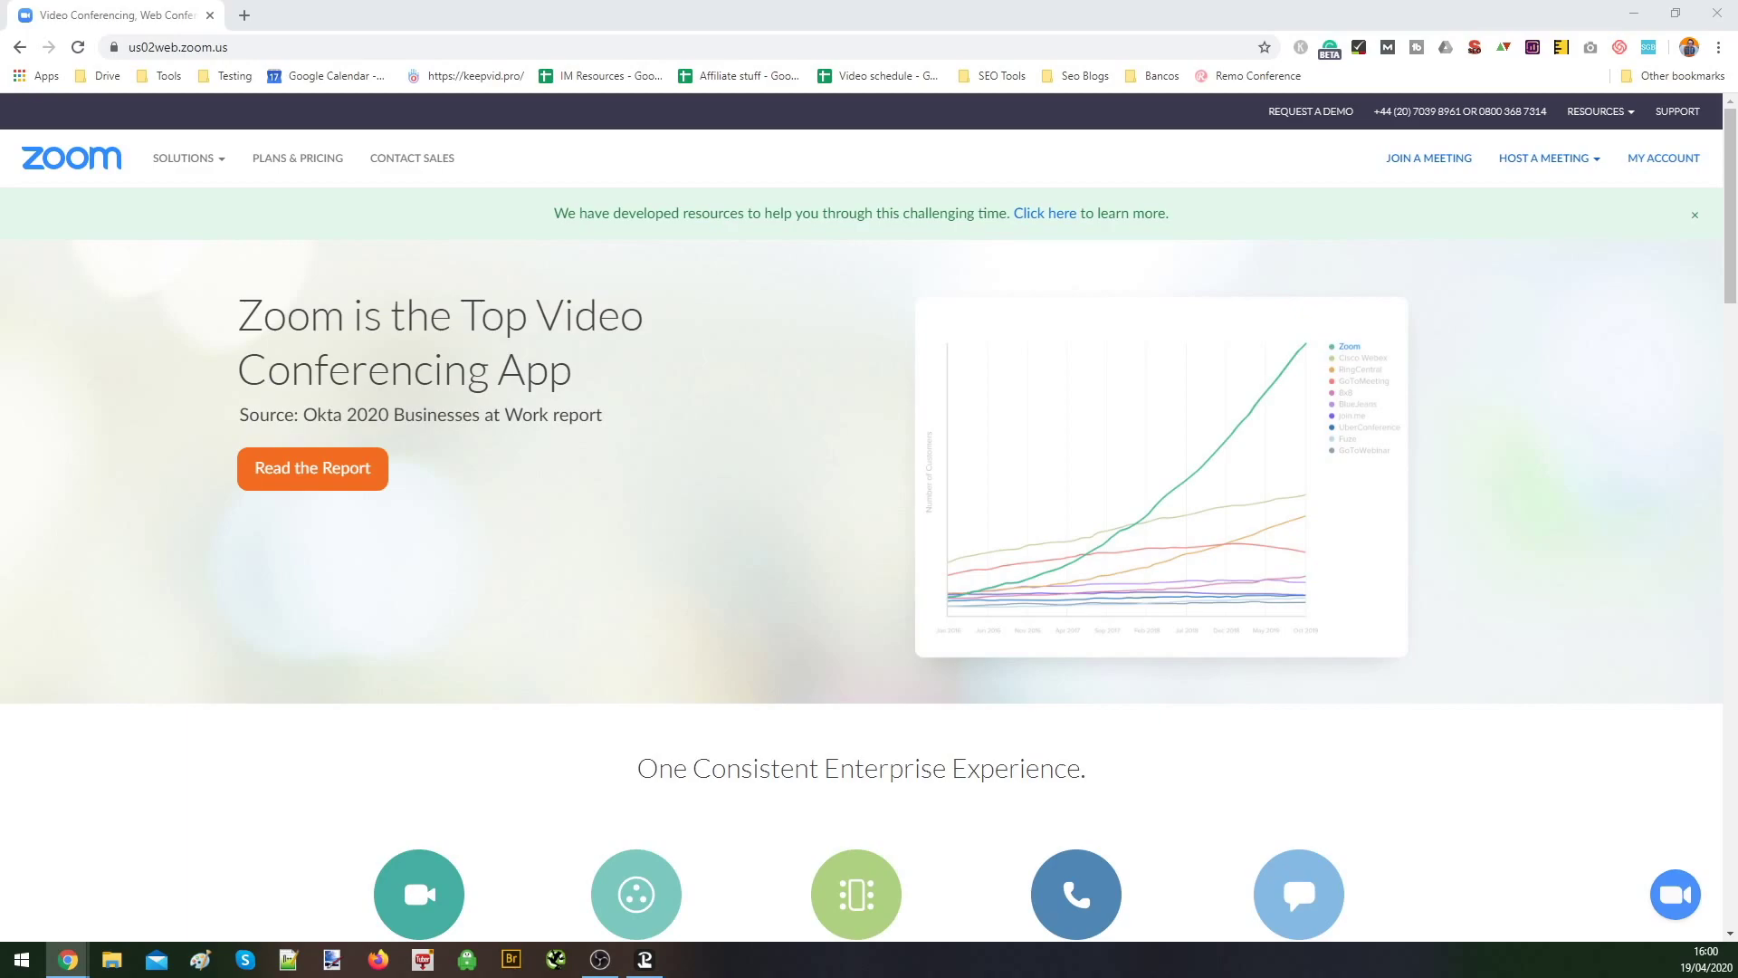
Show the OBS Studio window beside the How to Live stream Google Doc, and put OBS away again
{"action": "left_click_drag", "start_coordinate": [1737, 41], "coordinate": [1557, 33]}
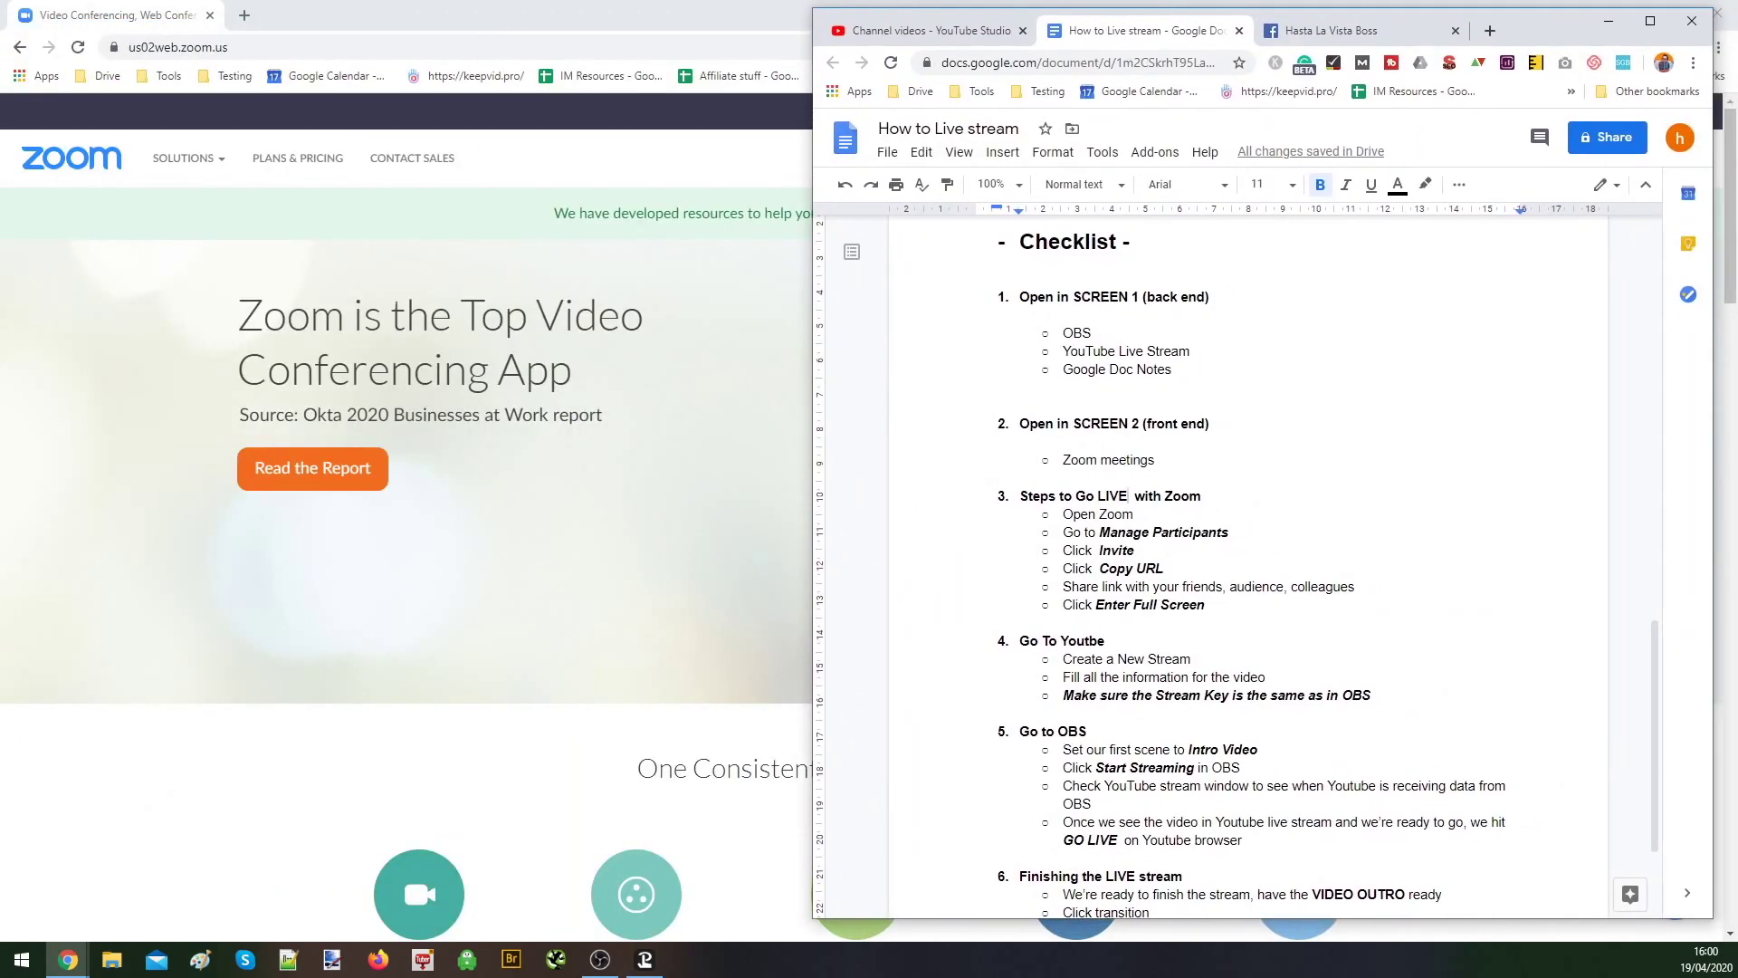
{"action": "left_click_drag", "start_coordinate": [0, 28], "coordinate": [552, 31]}
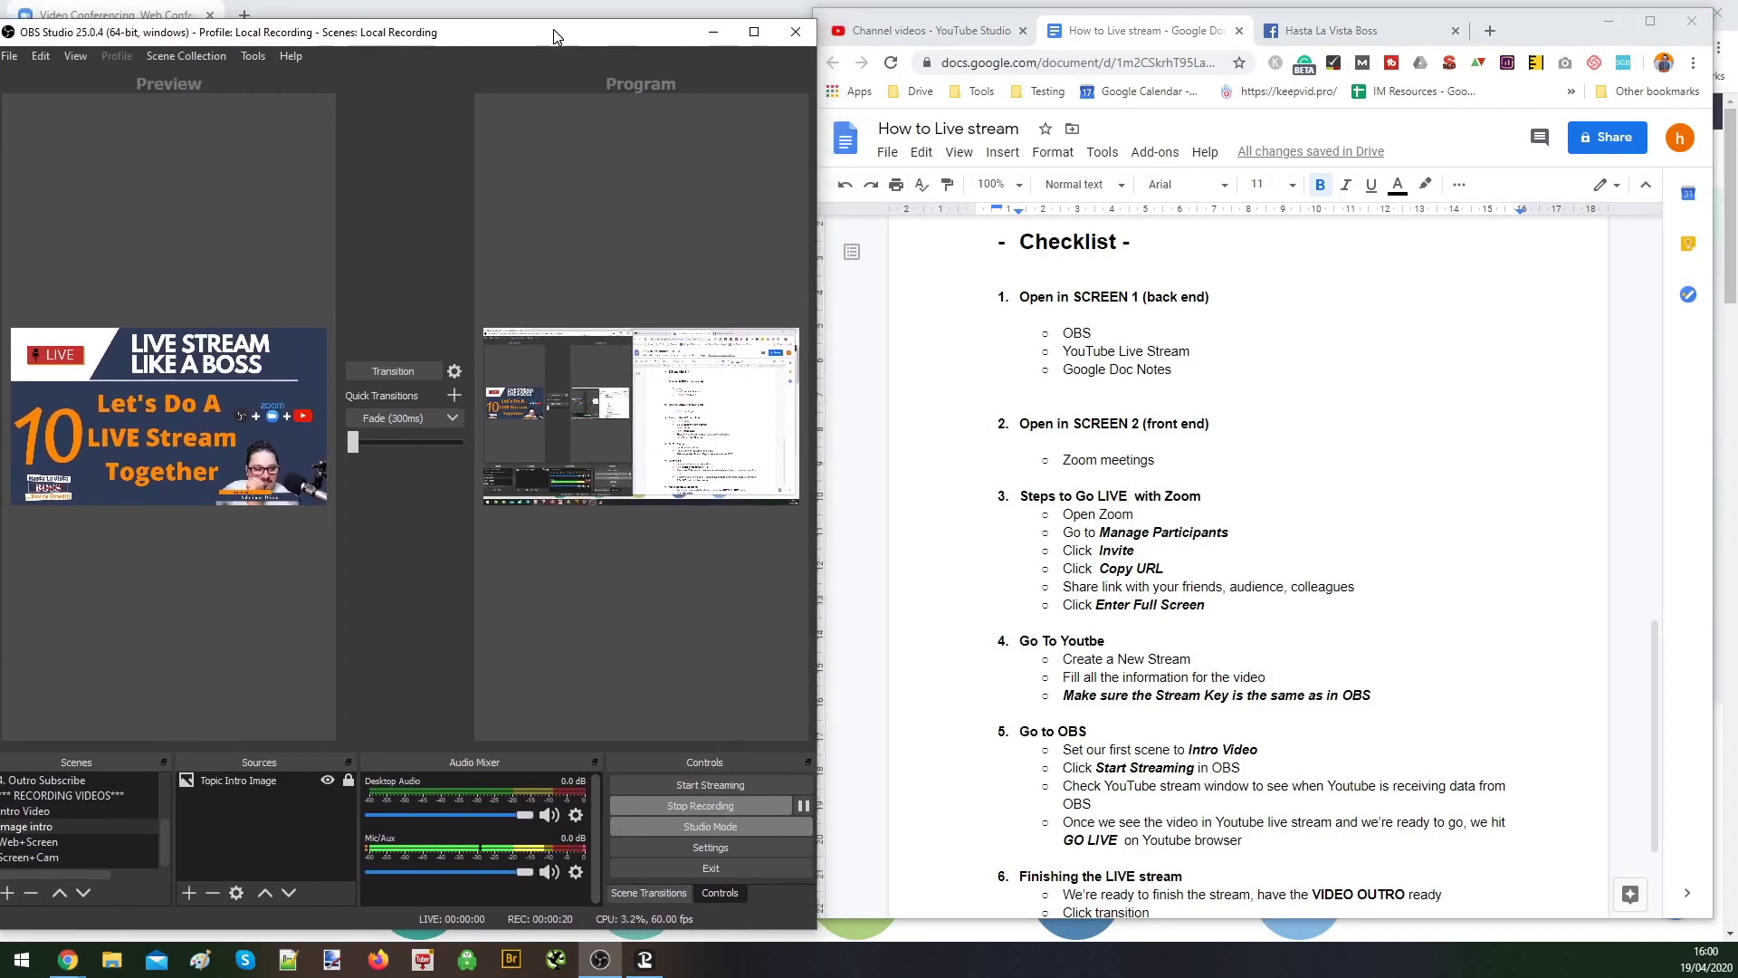
{"action": "left_click_drag", "start_coordinate": [688, 32], "coordinate": [608, 18]}
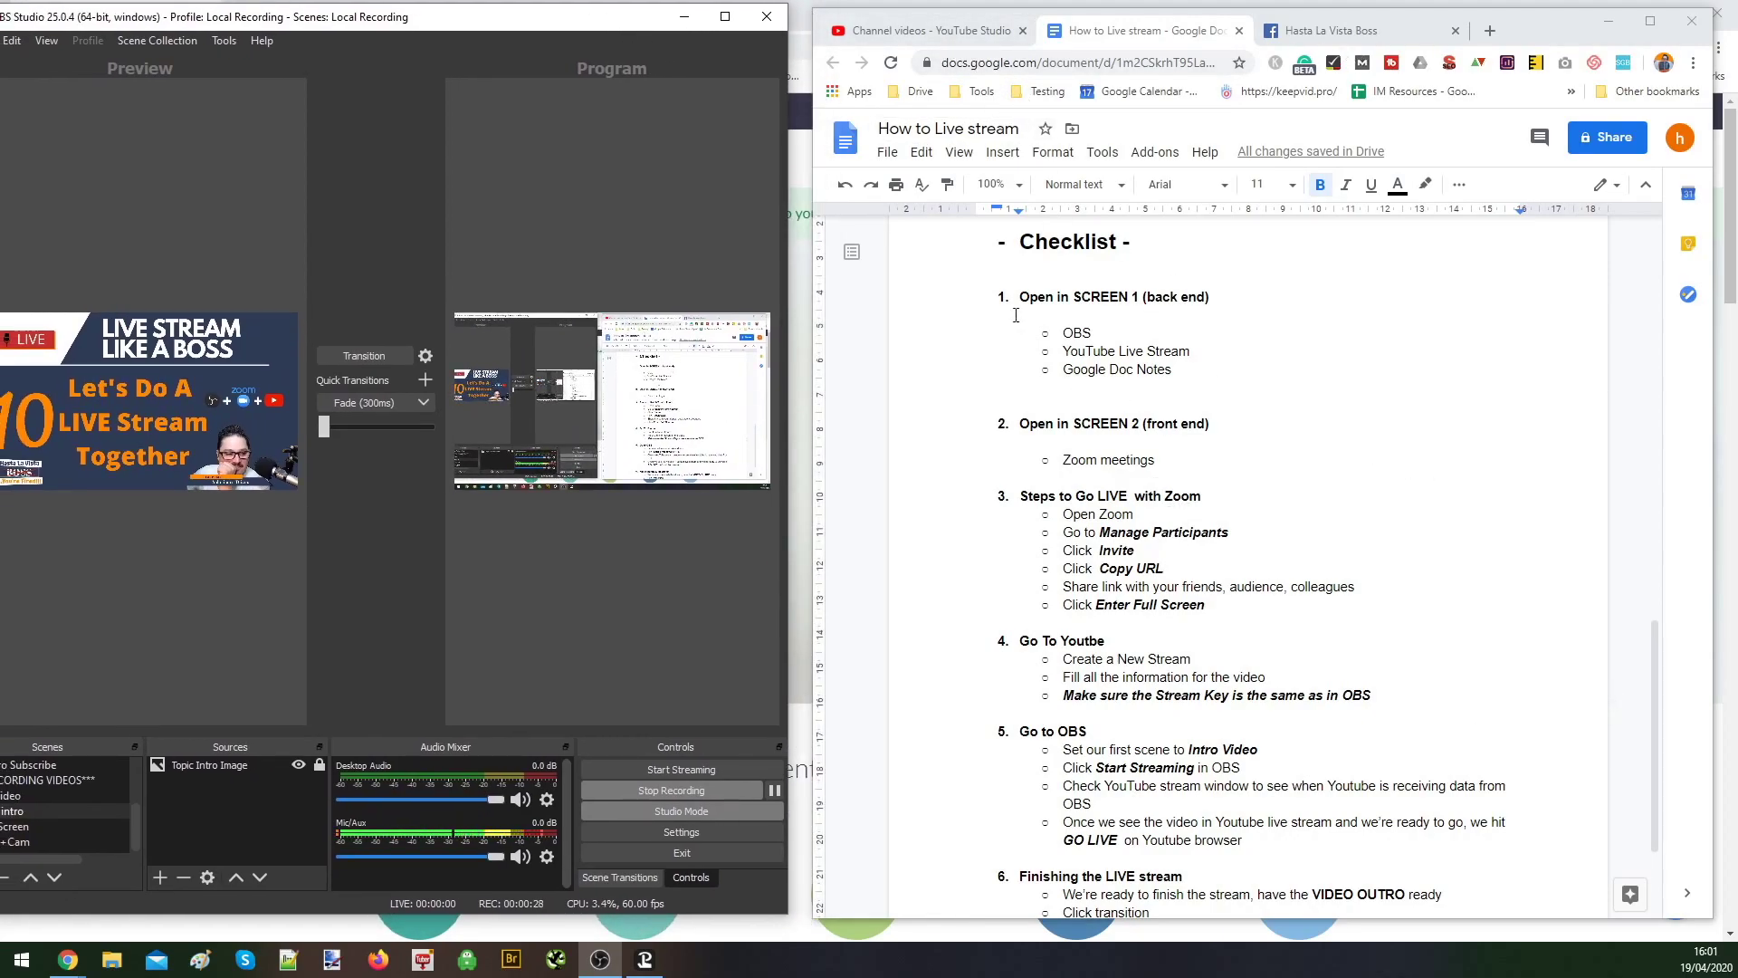
{"action": "left_click_drag", "start_coordinate": [579, 16], "coordinate": [601, 19]}
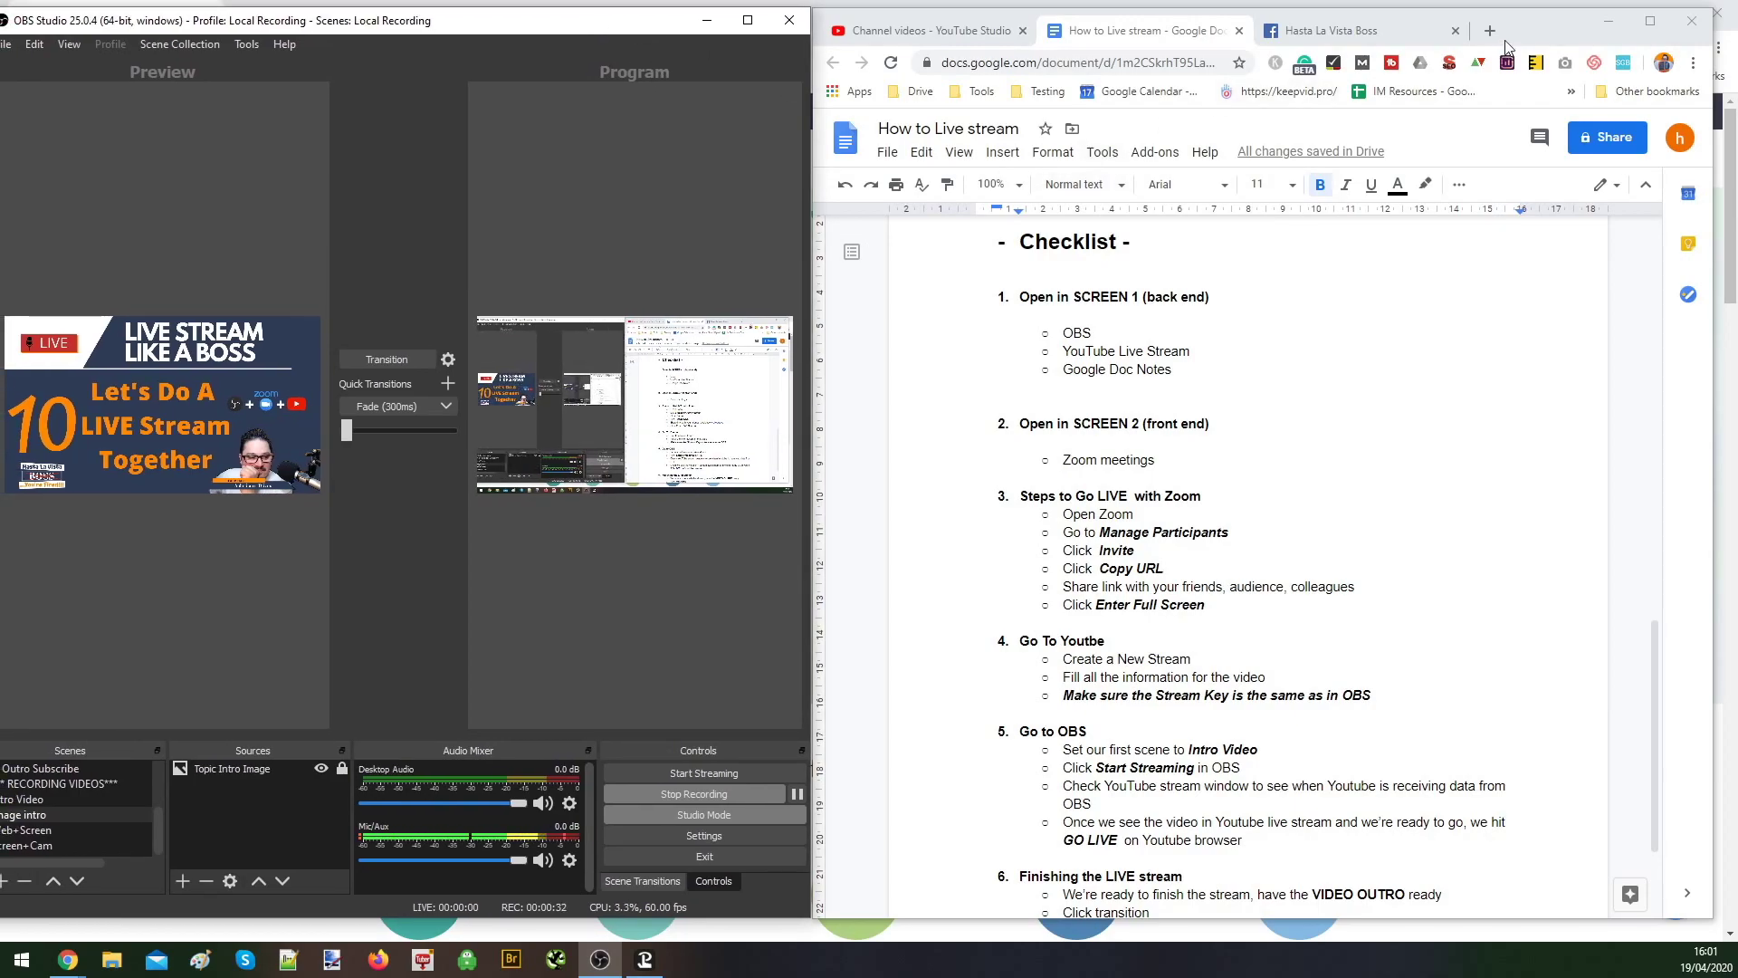
{"action": "left_click", "coordinate": [707, 20]}
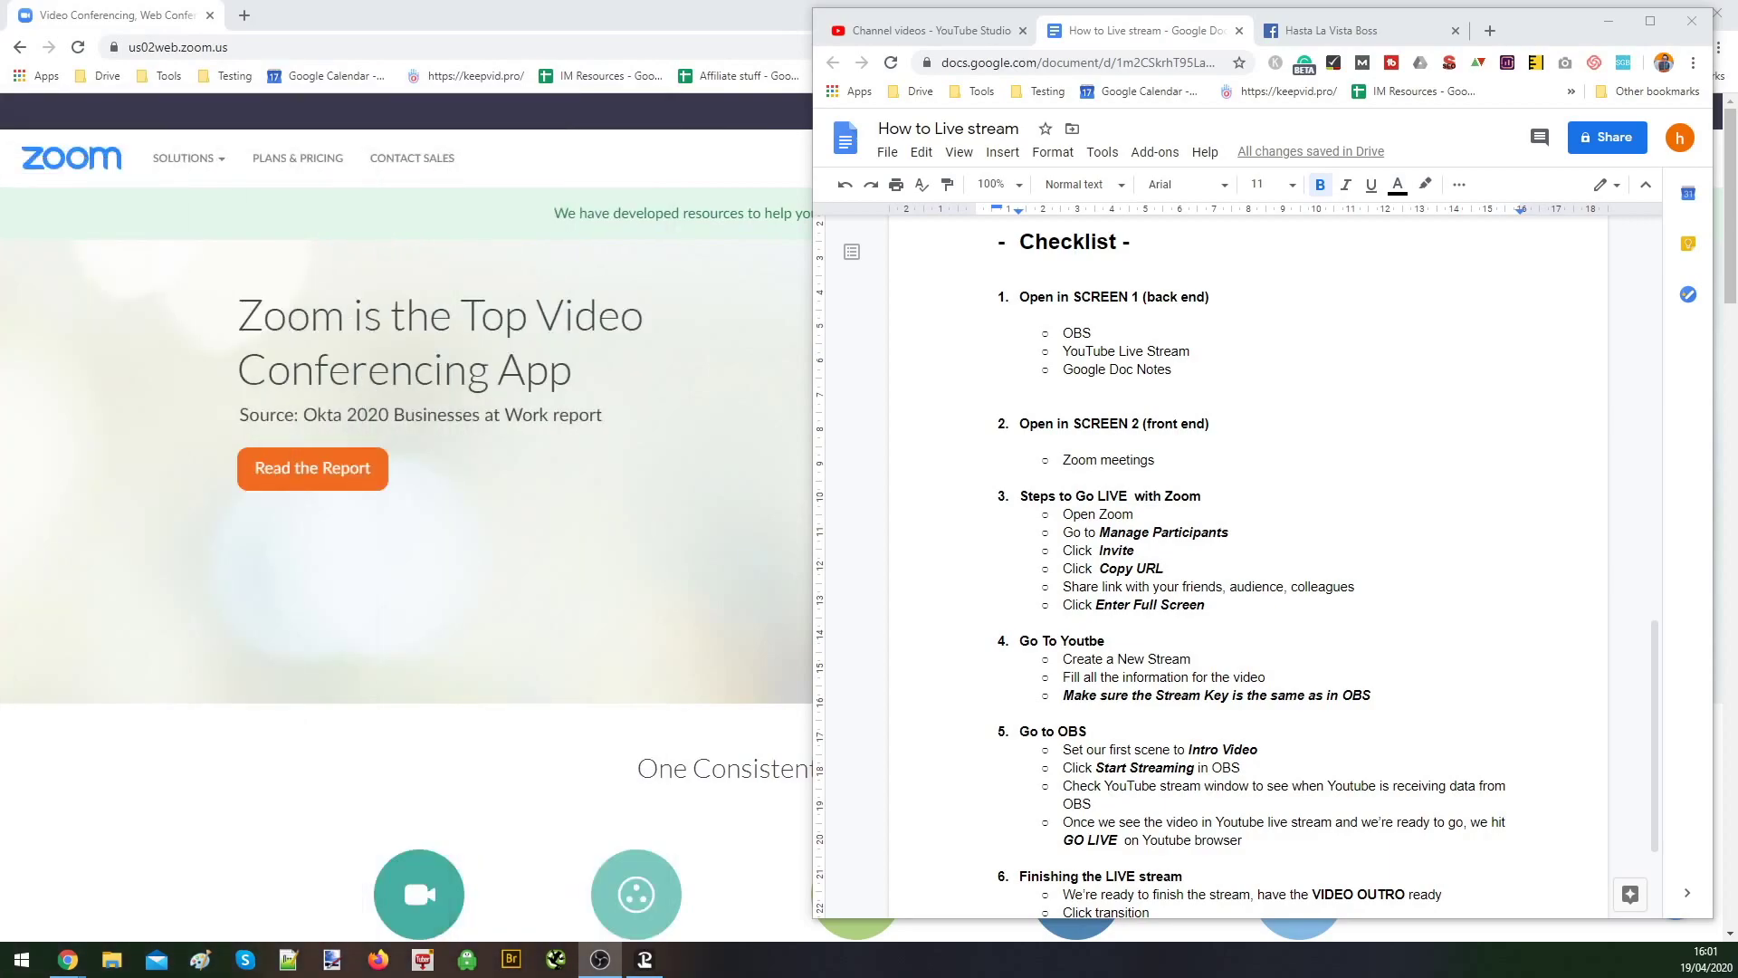
{"action": "left_click", "coordinate": [1608, 19]}
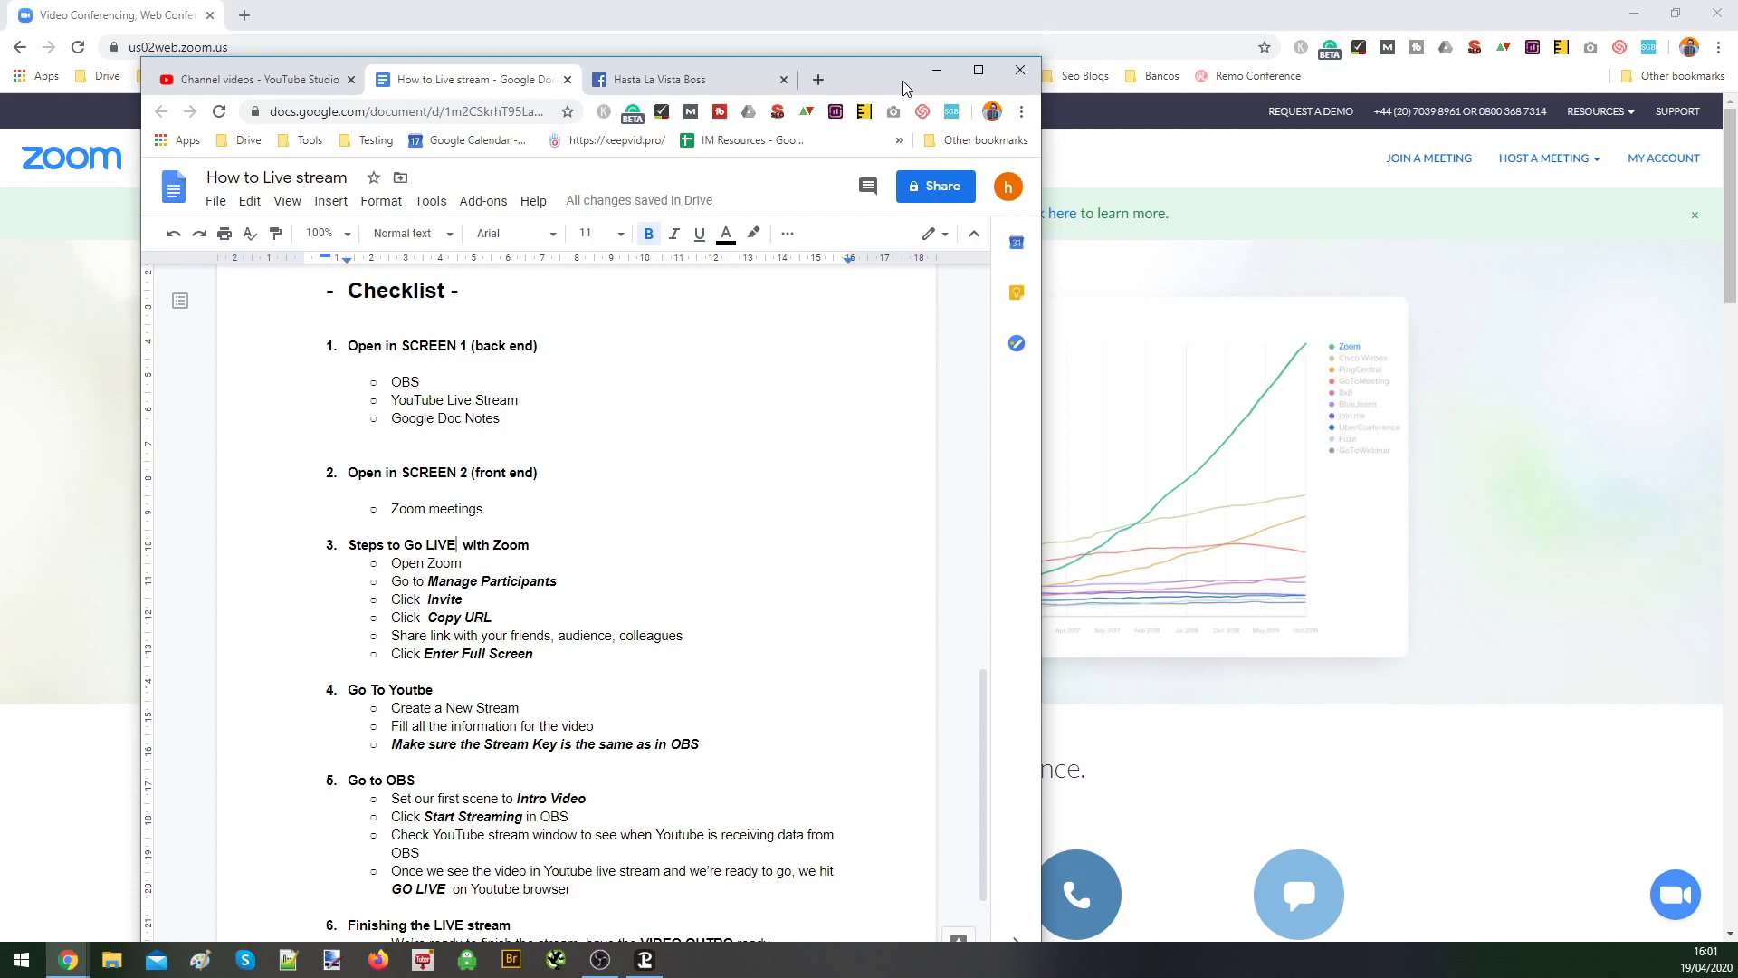
Maximize the How to Live stream document and review the checklist items to open in SCREEN 1 and SCREEN 2
{"action": "double_click", "coordinate": [903, 80]}
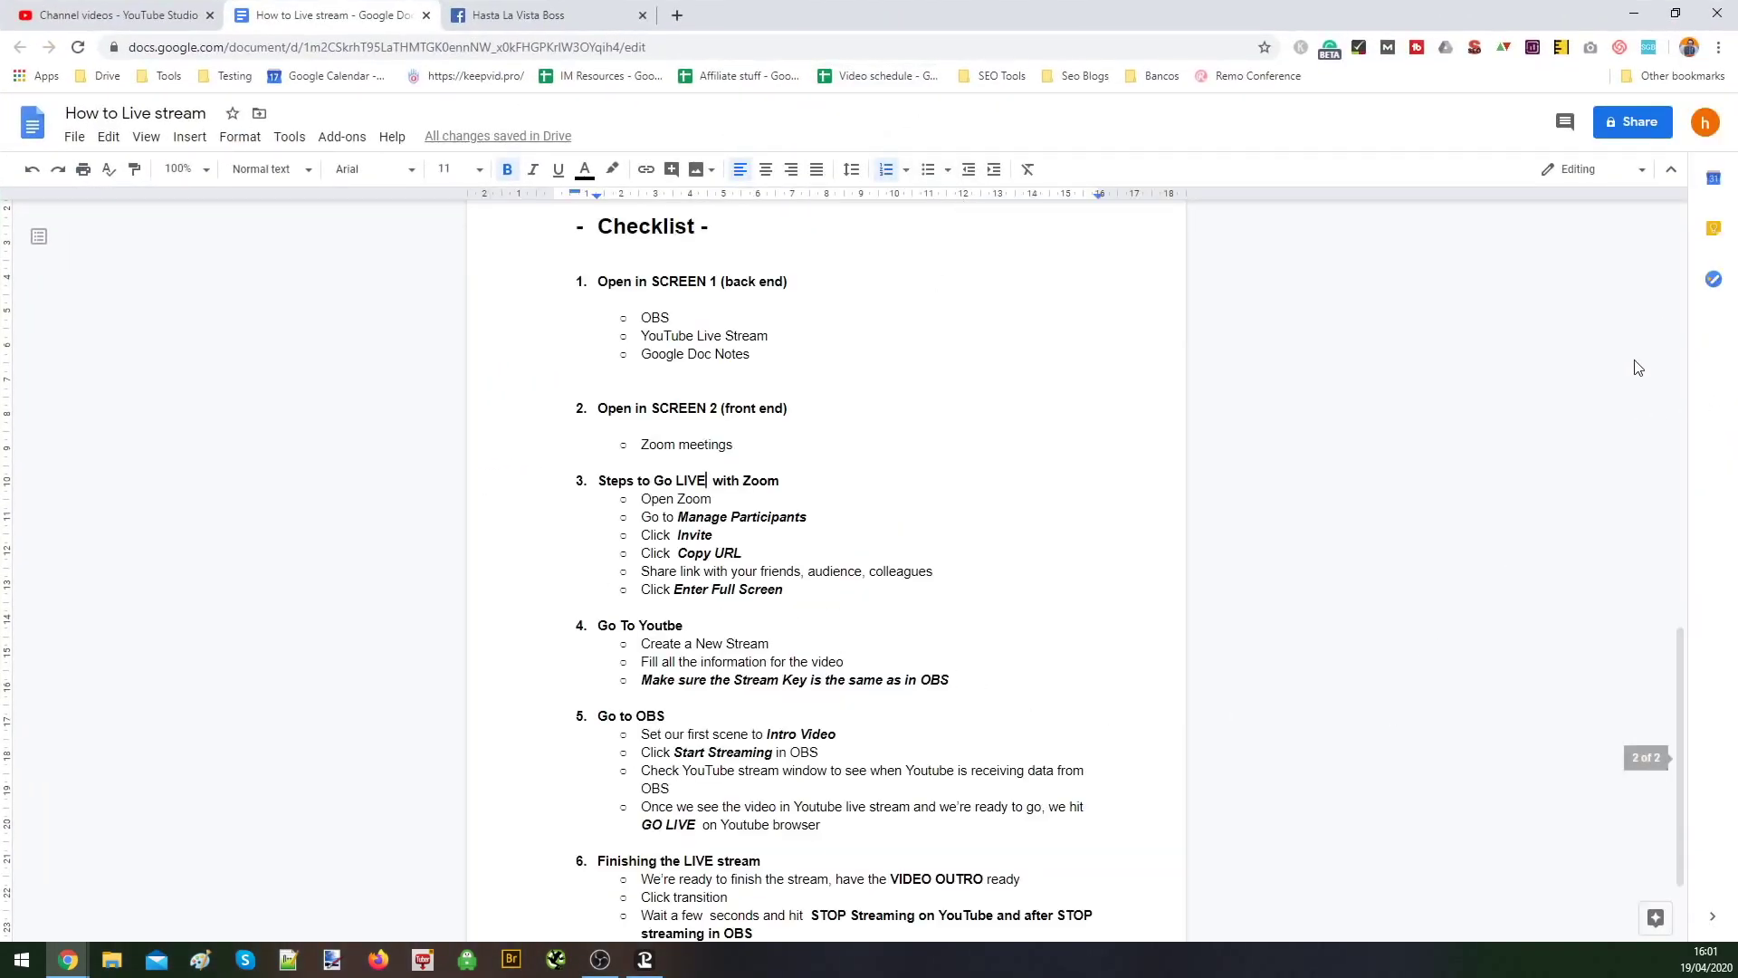
{"action": "left_click_drag", "start_coordinate": [1674, 703], "coordinate": [1679, 721]}
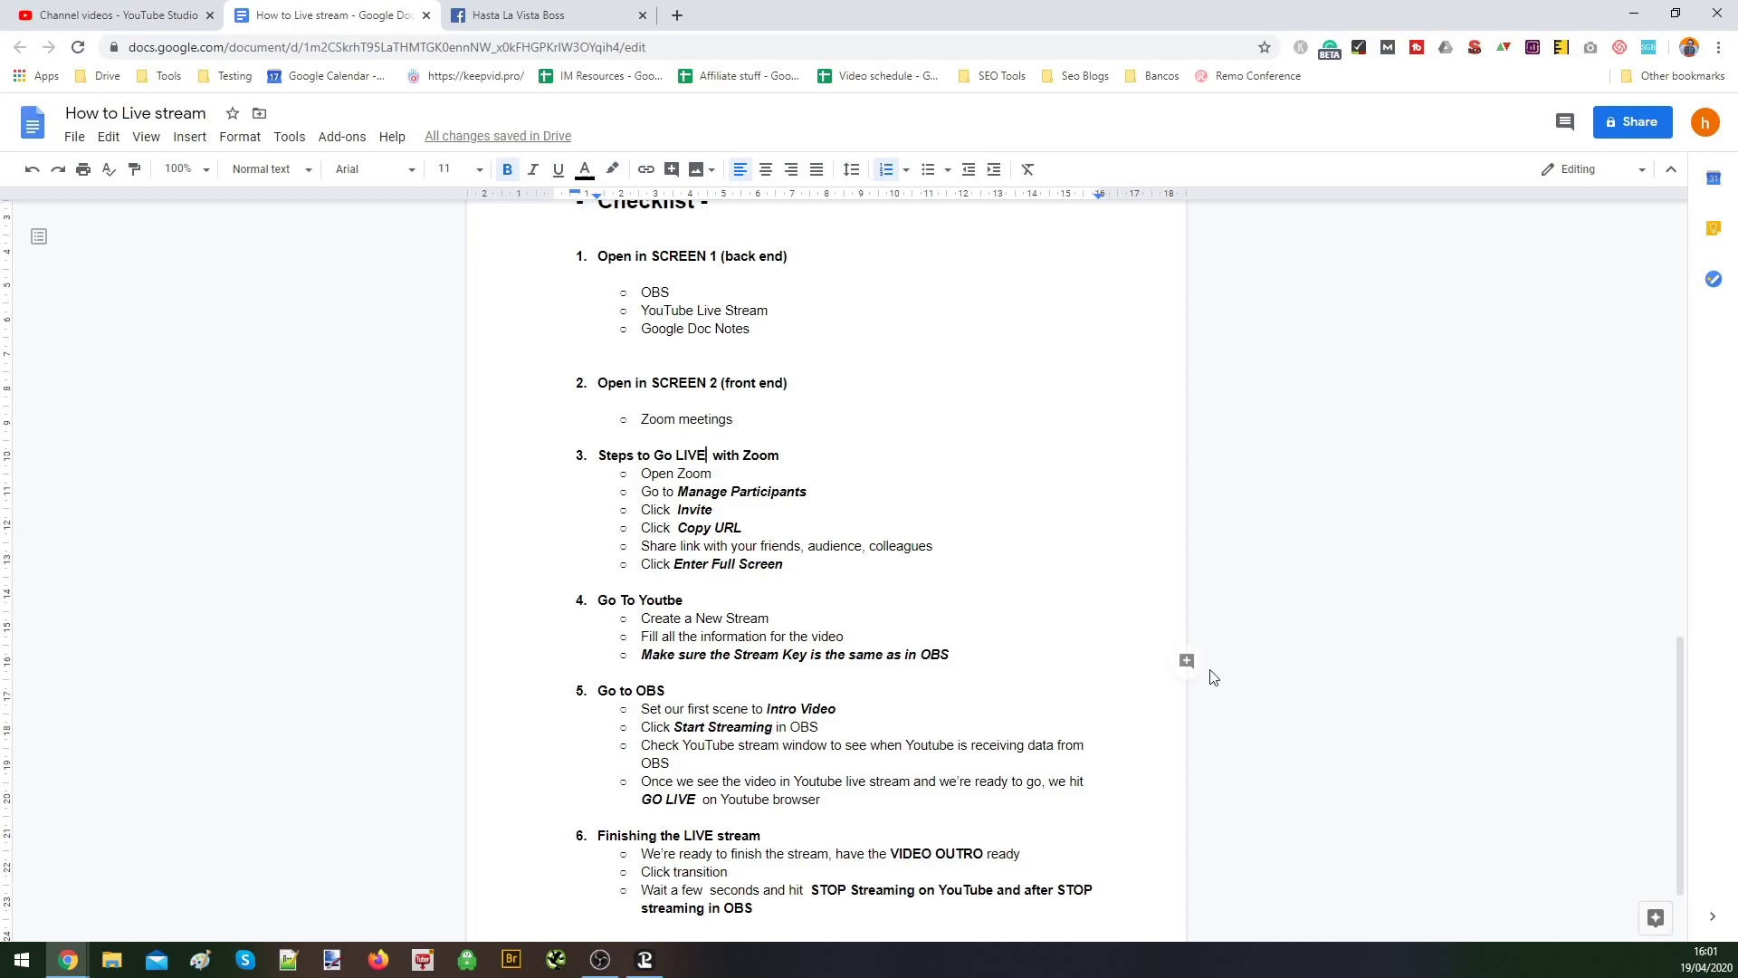
{"action": "left_click", "coordinate": [863, 544]}
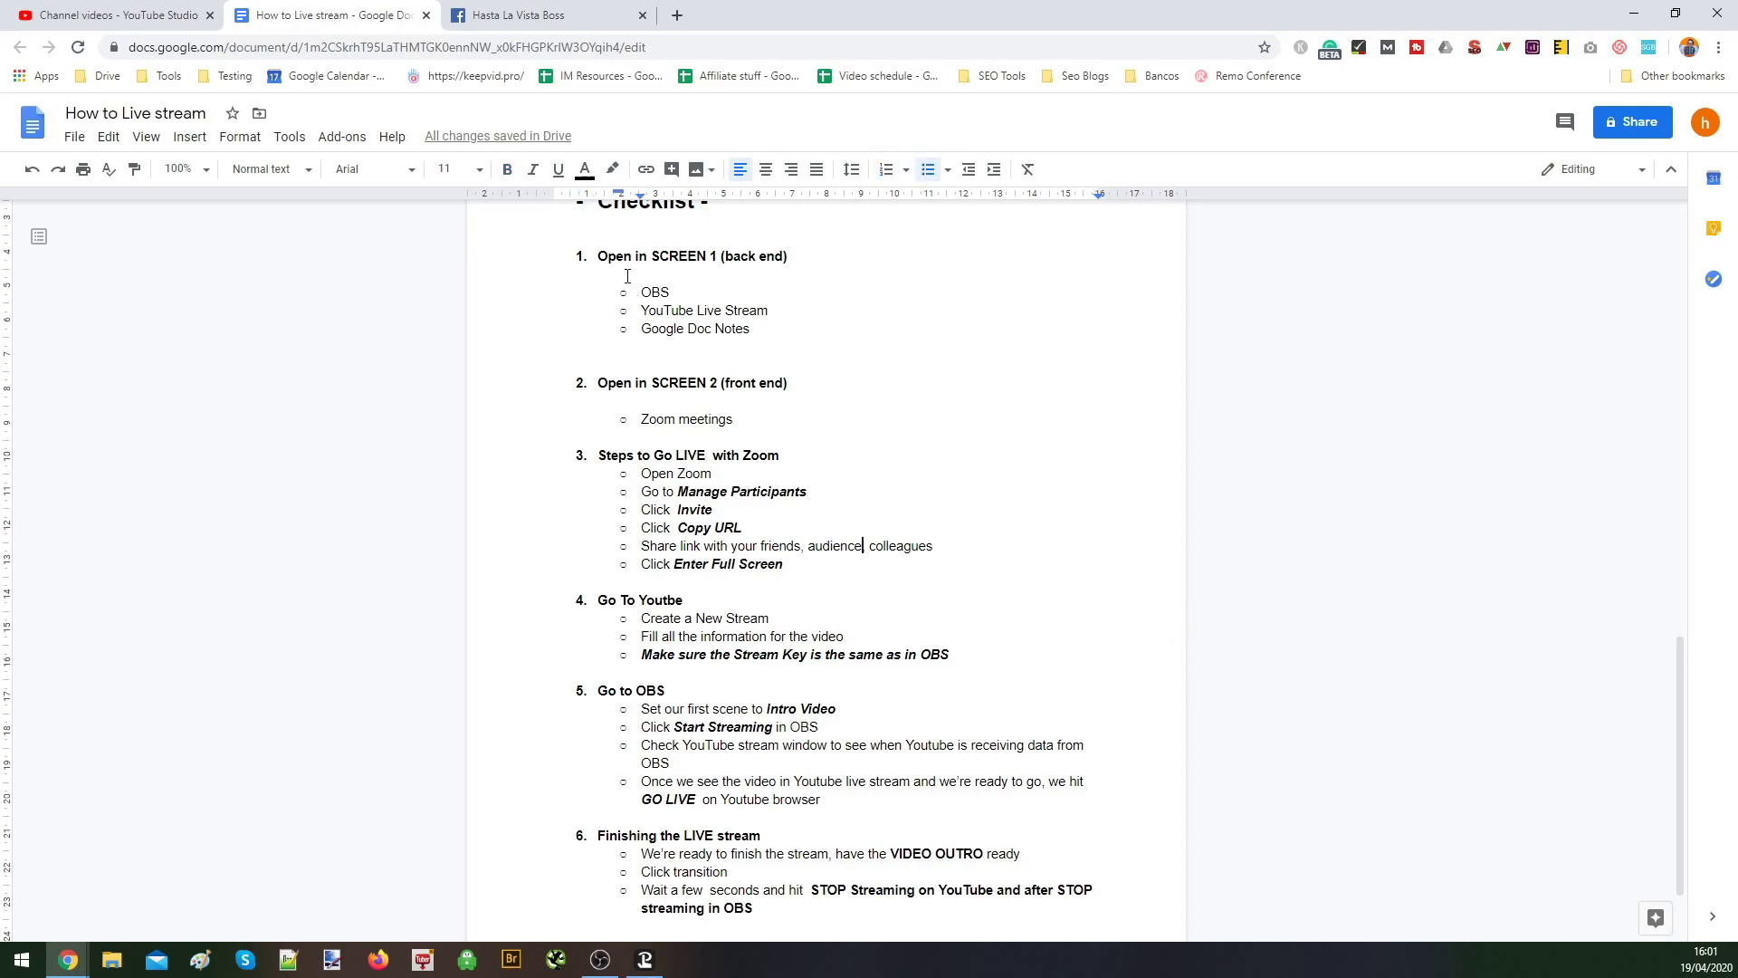
{"action": "left_click_drag", "start_coordinate": [597, 255], "coordinate": [718, 258]}
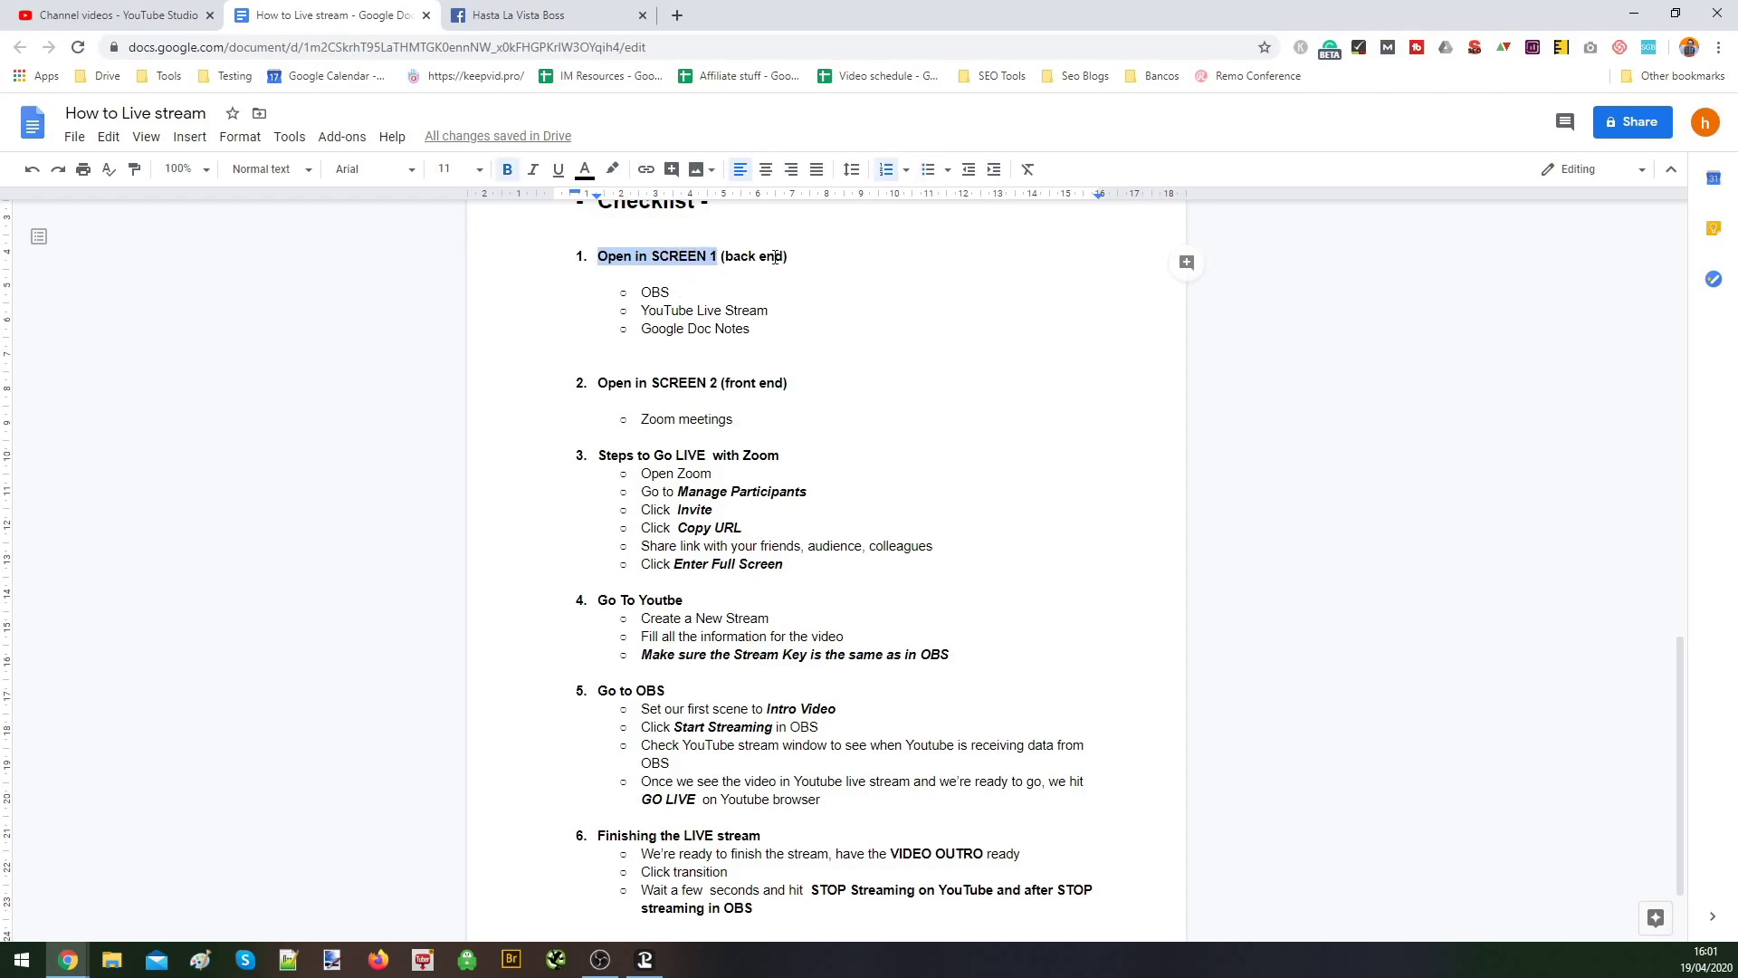
{"action": "left_click", "coordinate": [643, 292]}
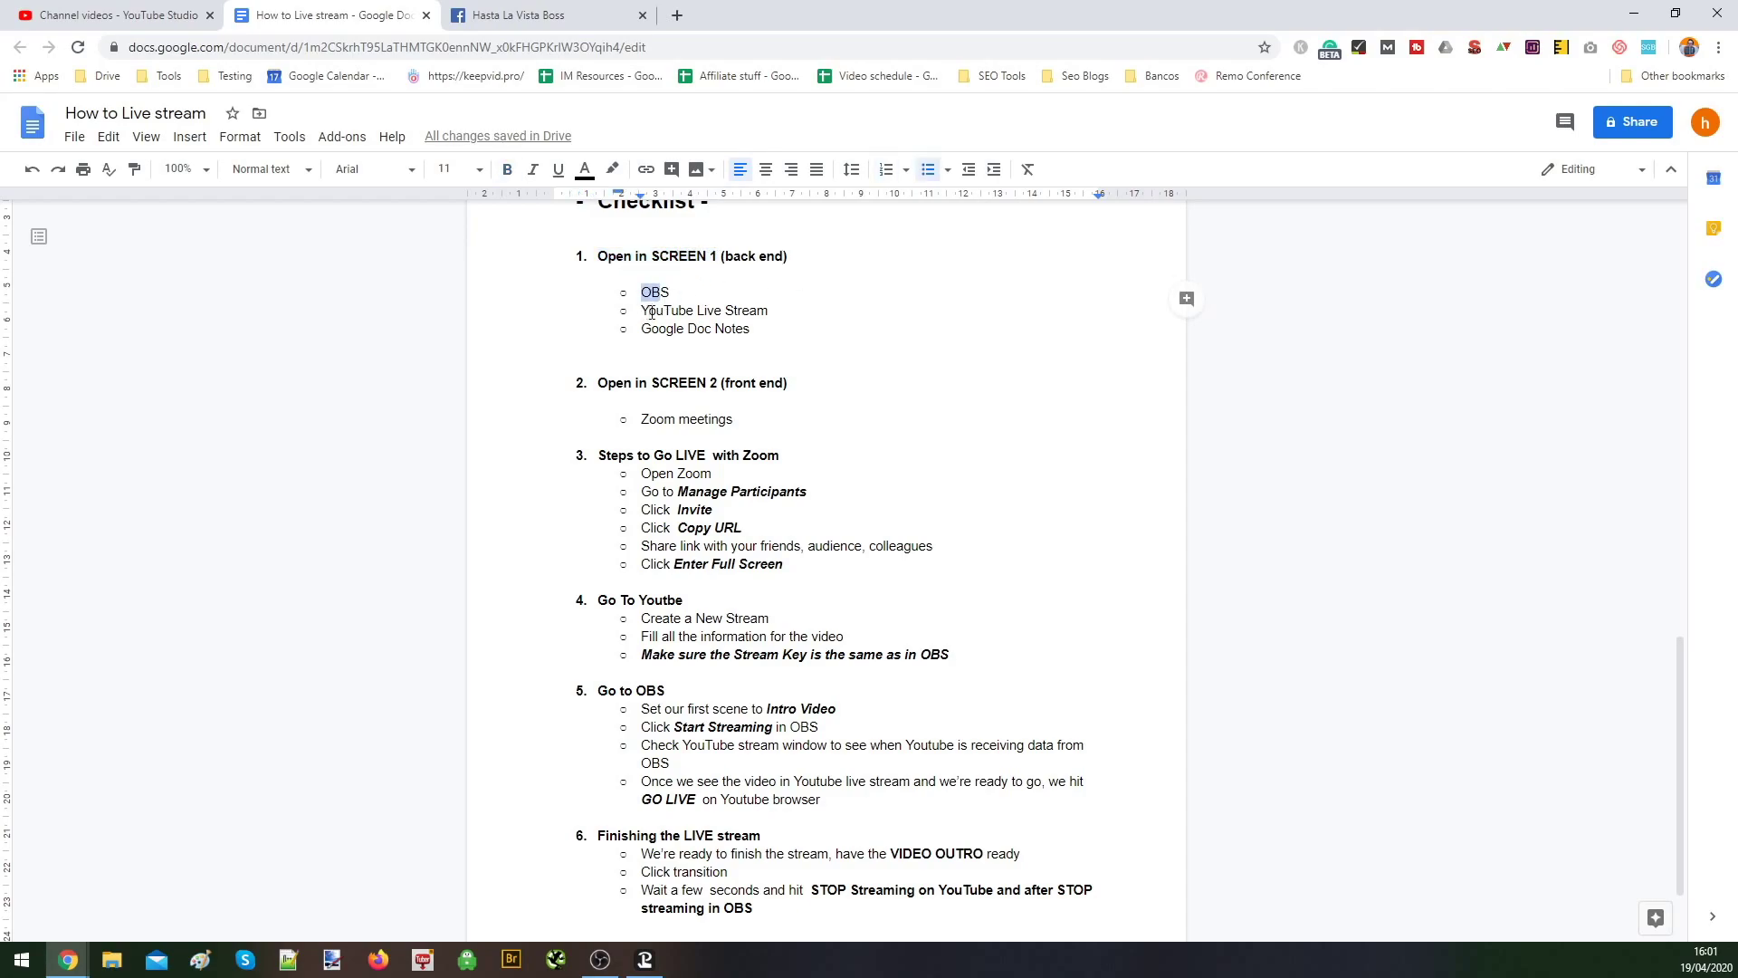
{"action": "left_click_drag", "start_coordinate": [649, 310], "coordinate": [790, 313]}
{"action": "triple_click", "coordinate": [659, 329]}
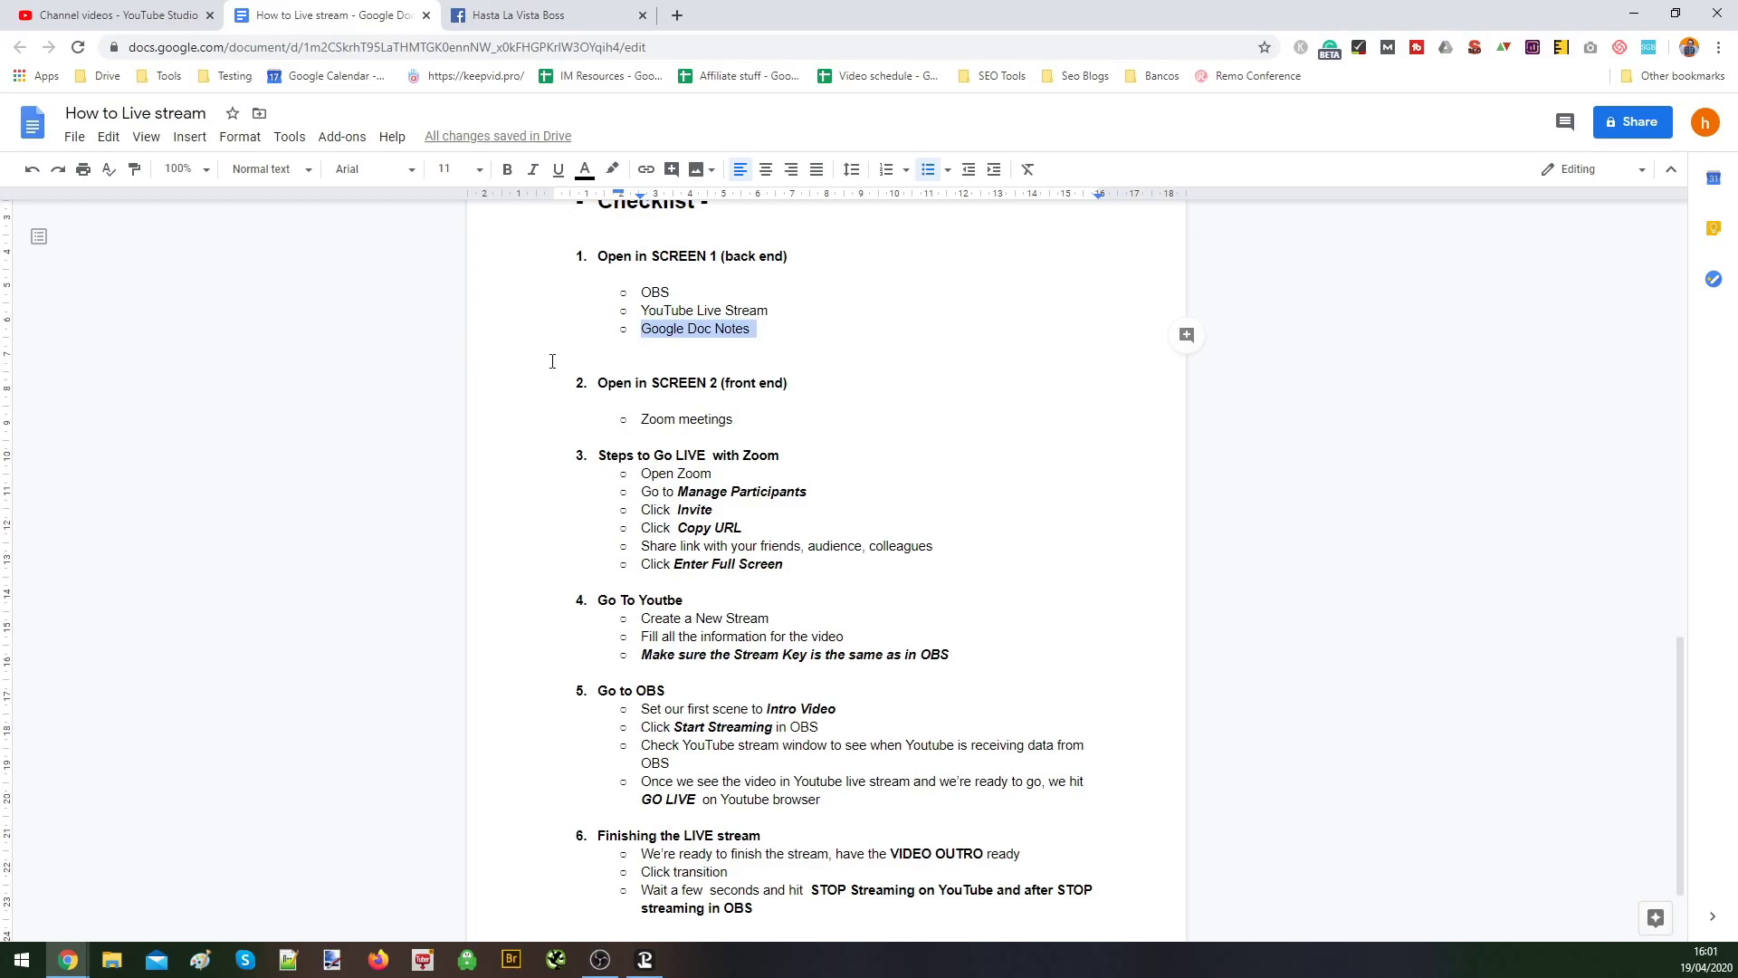
{"action": "left_click_drag", "start_coordinate": [600, 383], "coordinate": [782, 383]}
{"action": "left_click", "coordinate": [722, 419]}
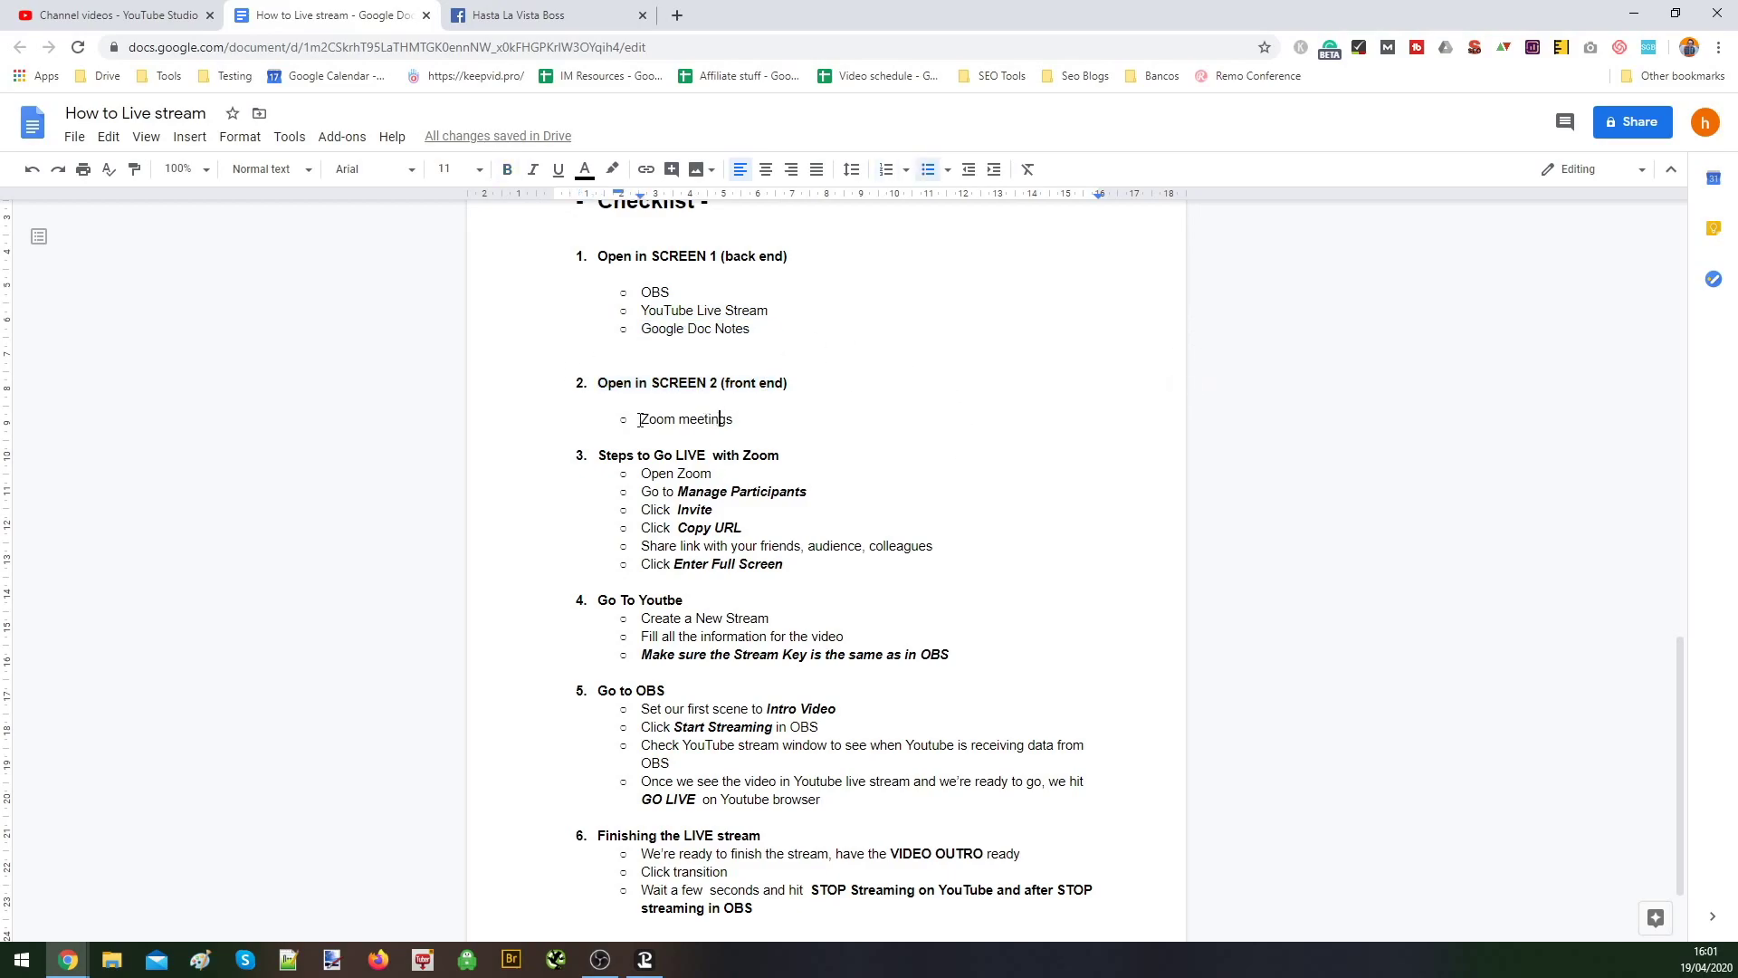
{"action": "left_click_drag", "start_coordinate": [640, 420], "coordinate": [746, 420]}
Restore the document to a smaller window, review its Steps to Go LIVE with Zoom, and move it off to the other screen
{"action": "left_click", "coordinate": [1633, 14]}
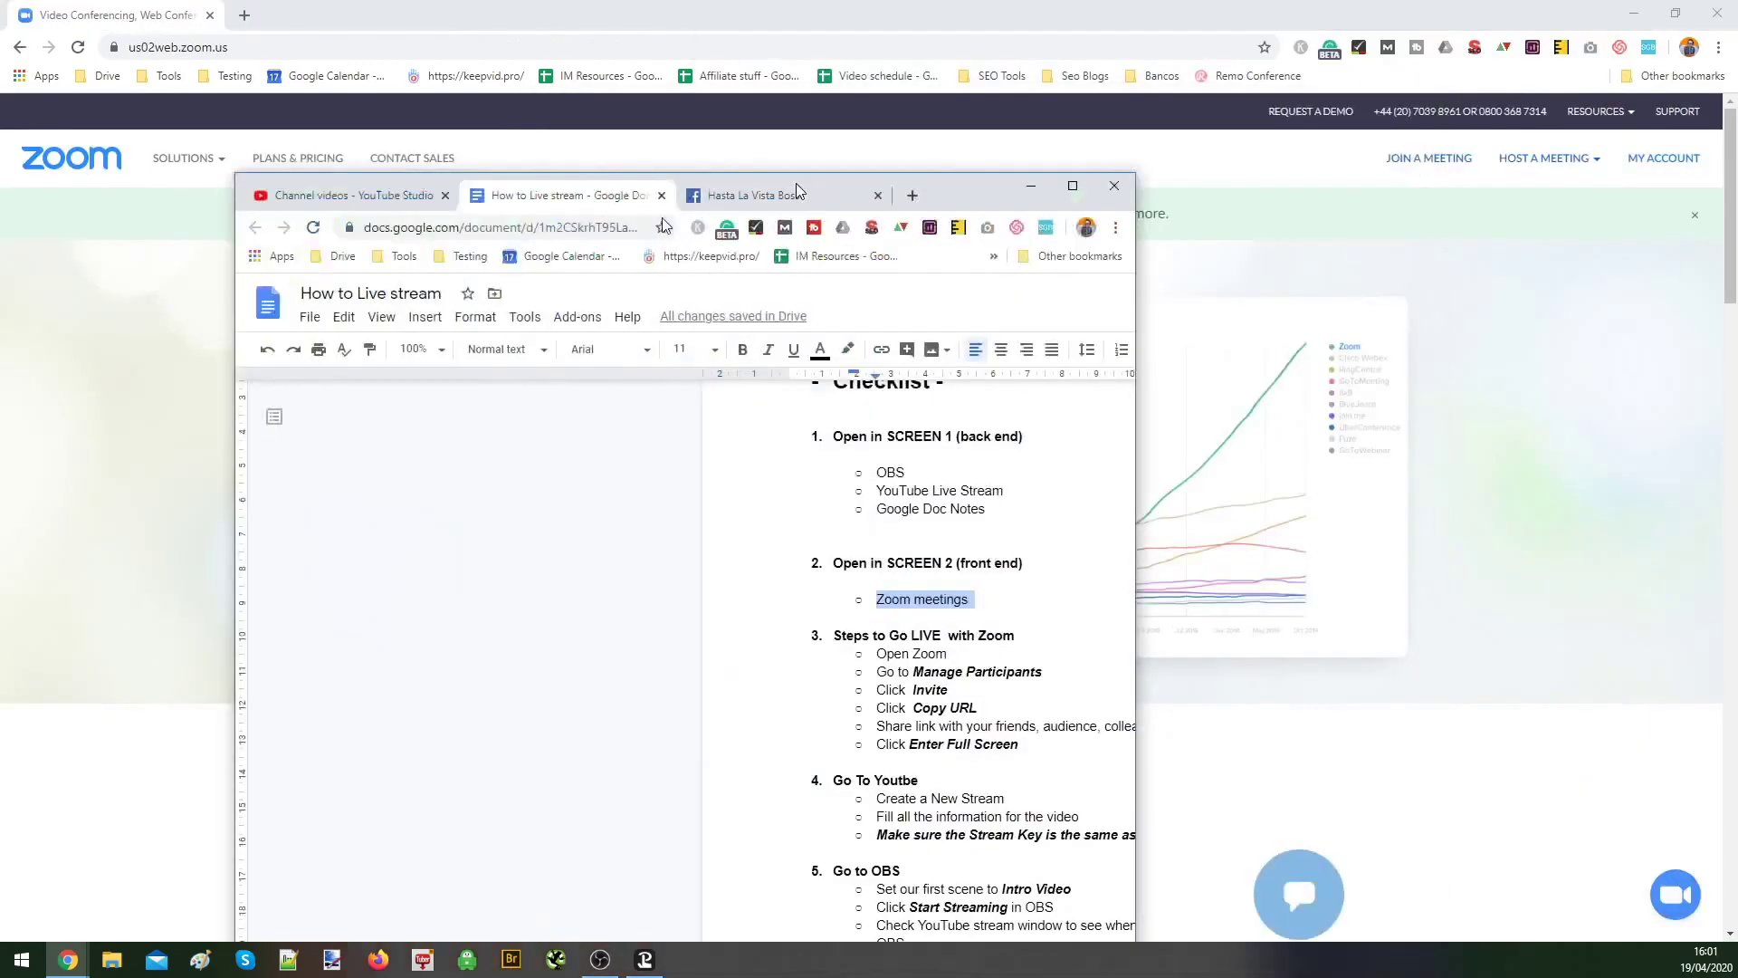
{"action": "key", "text": "alt+Tab"}
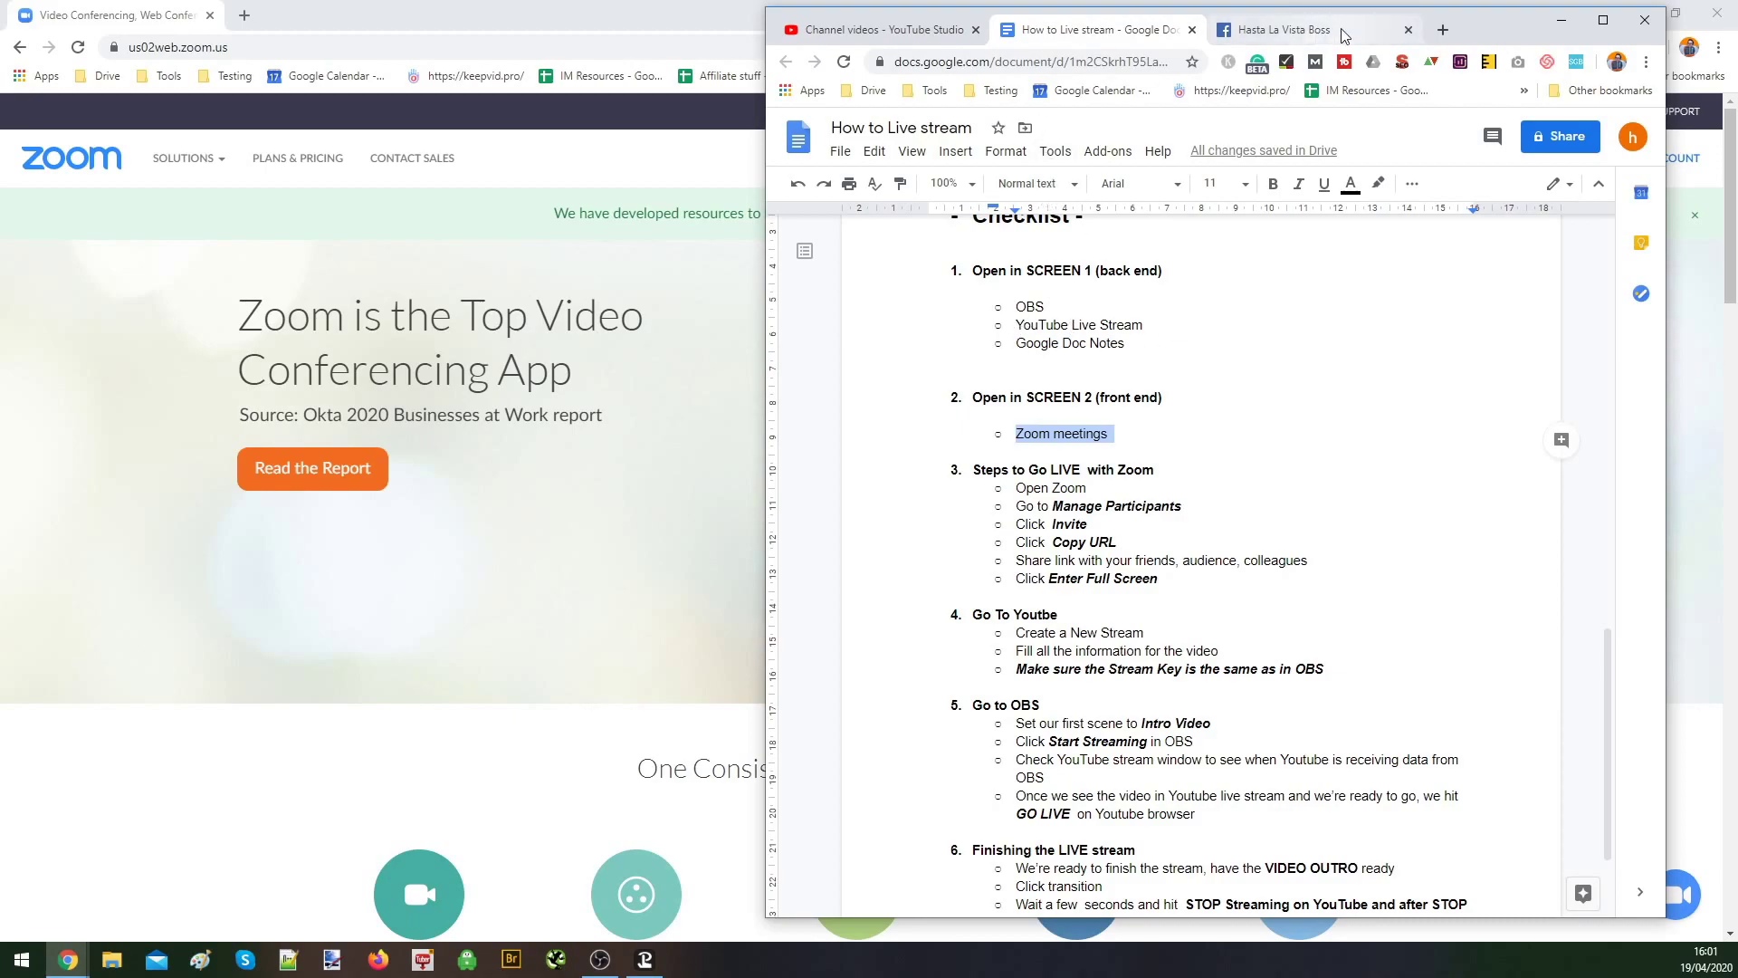
{"action": "left_click", "coordinate": [599, 960]}
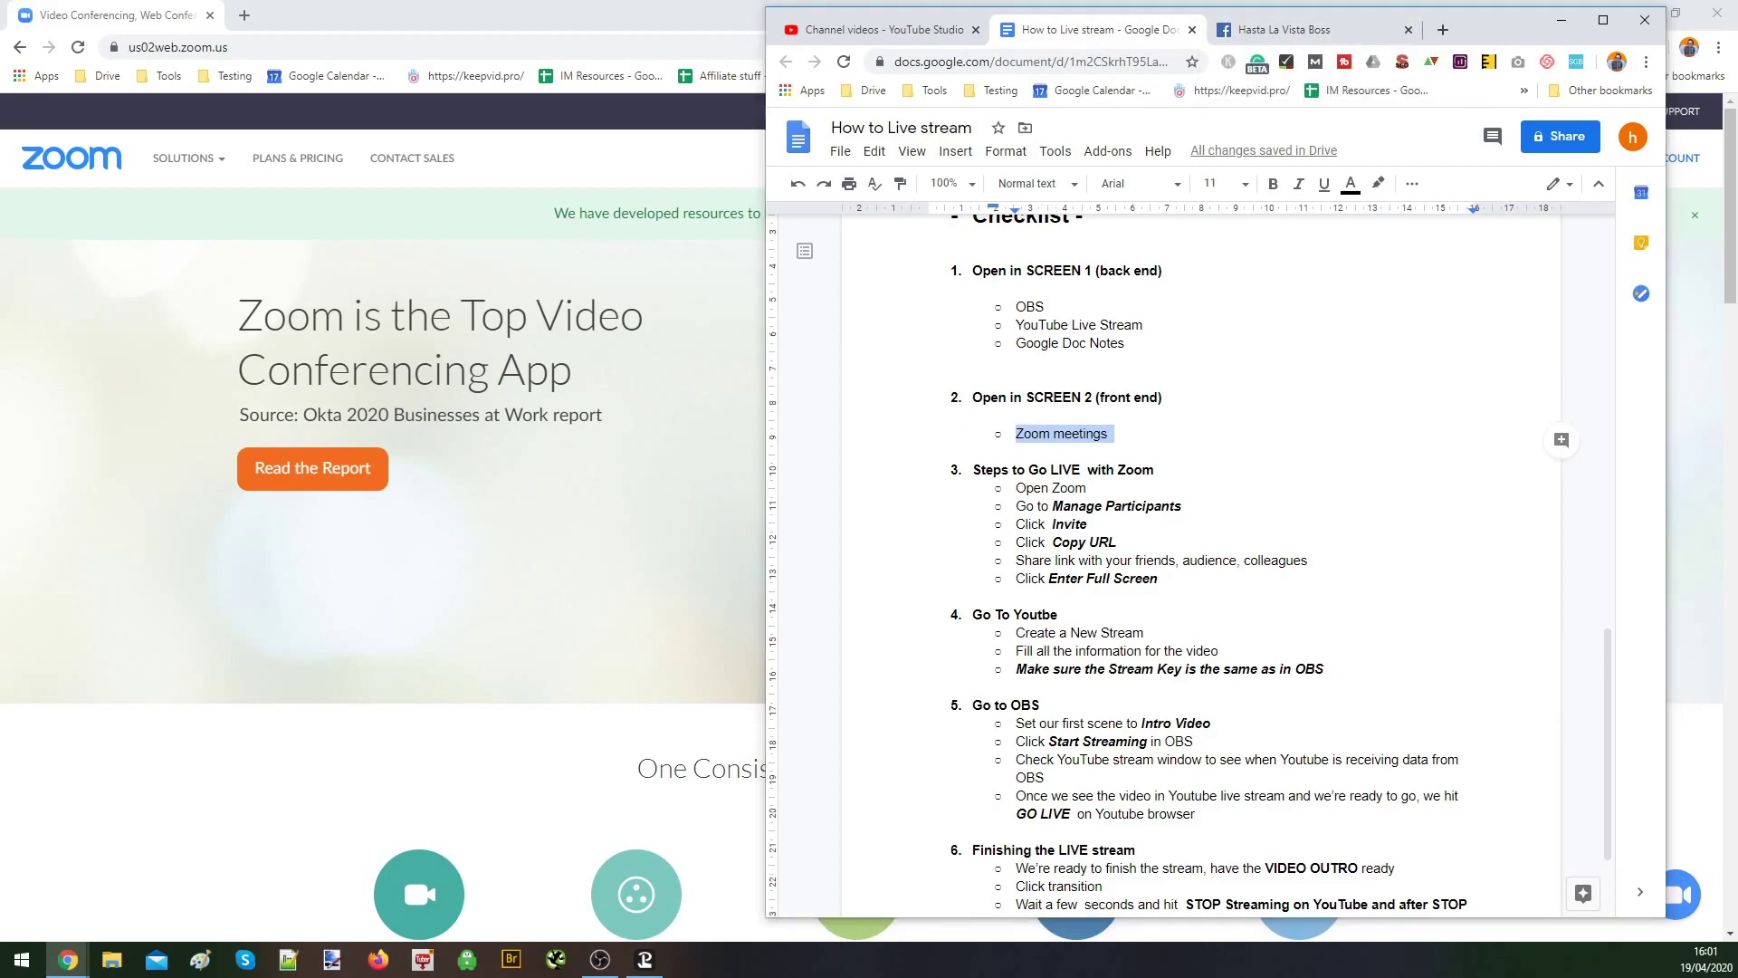
{"action": "left_click", "coordinate": [599, 959]}
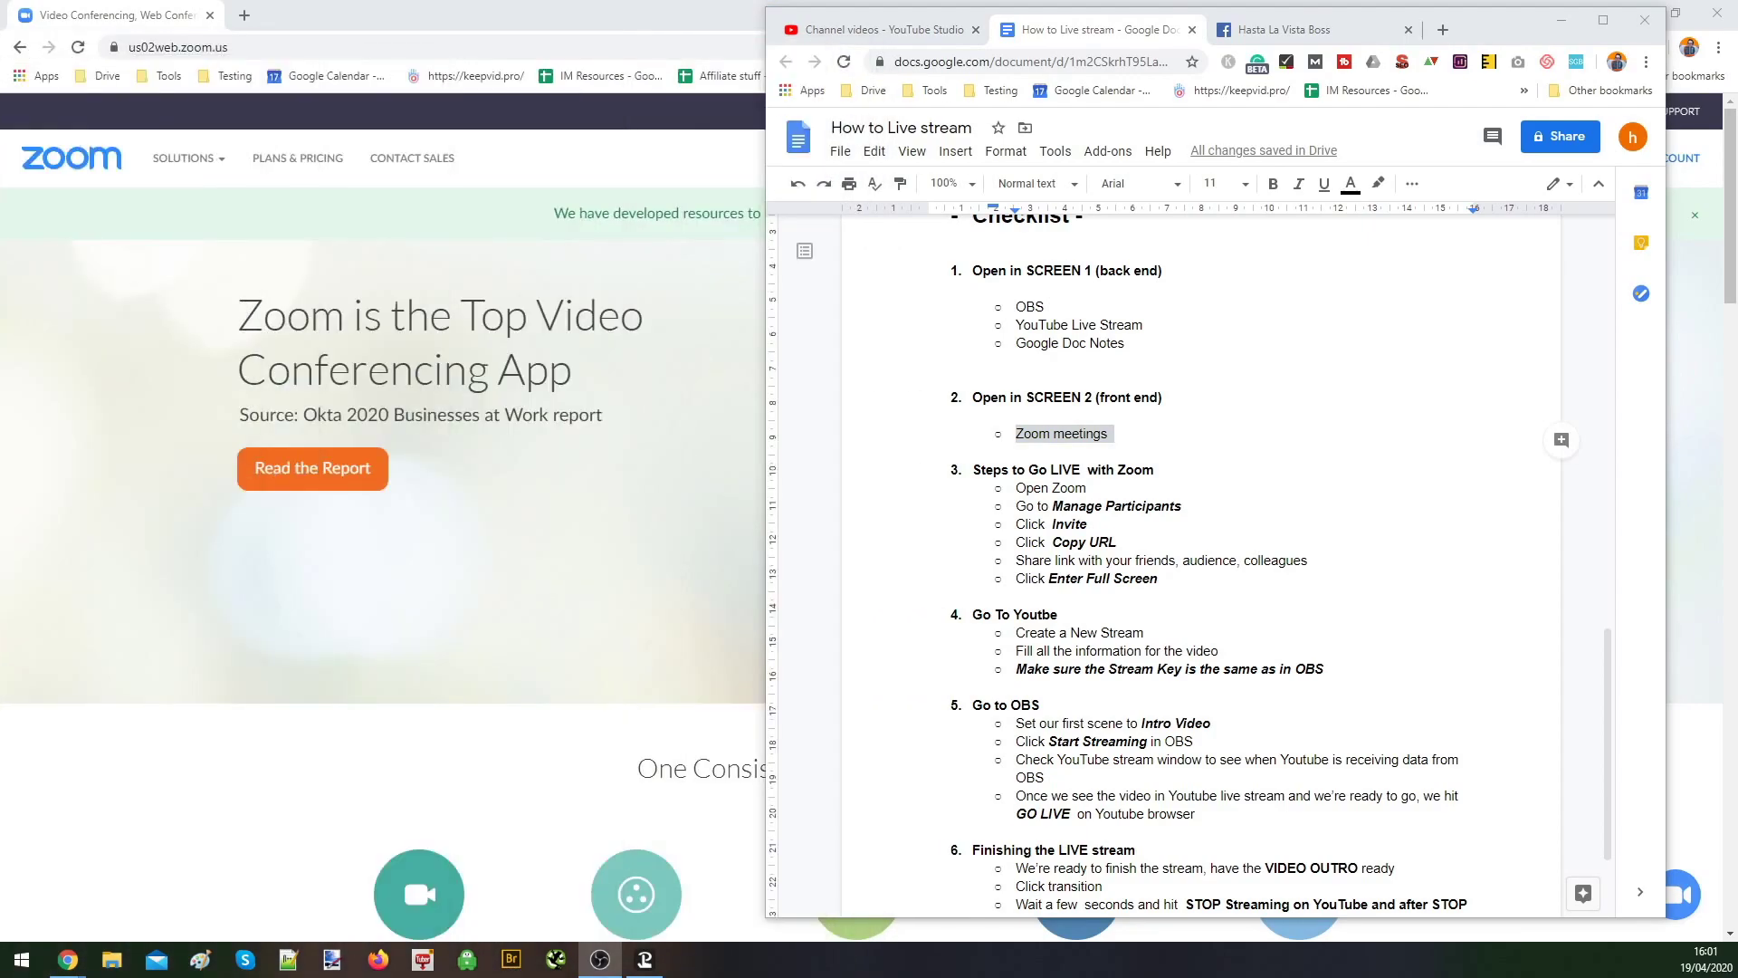
{"action": "left_click_drag", "start_coordinate": [1490, 13], "coordinate": [1288, 6]}
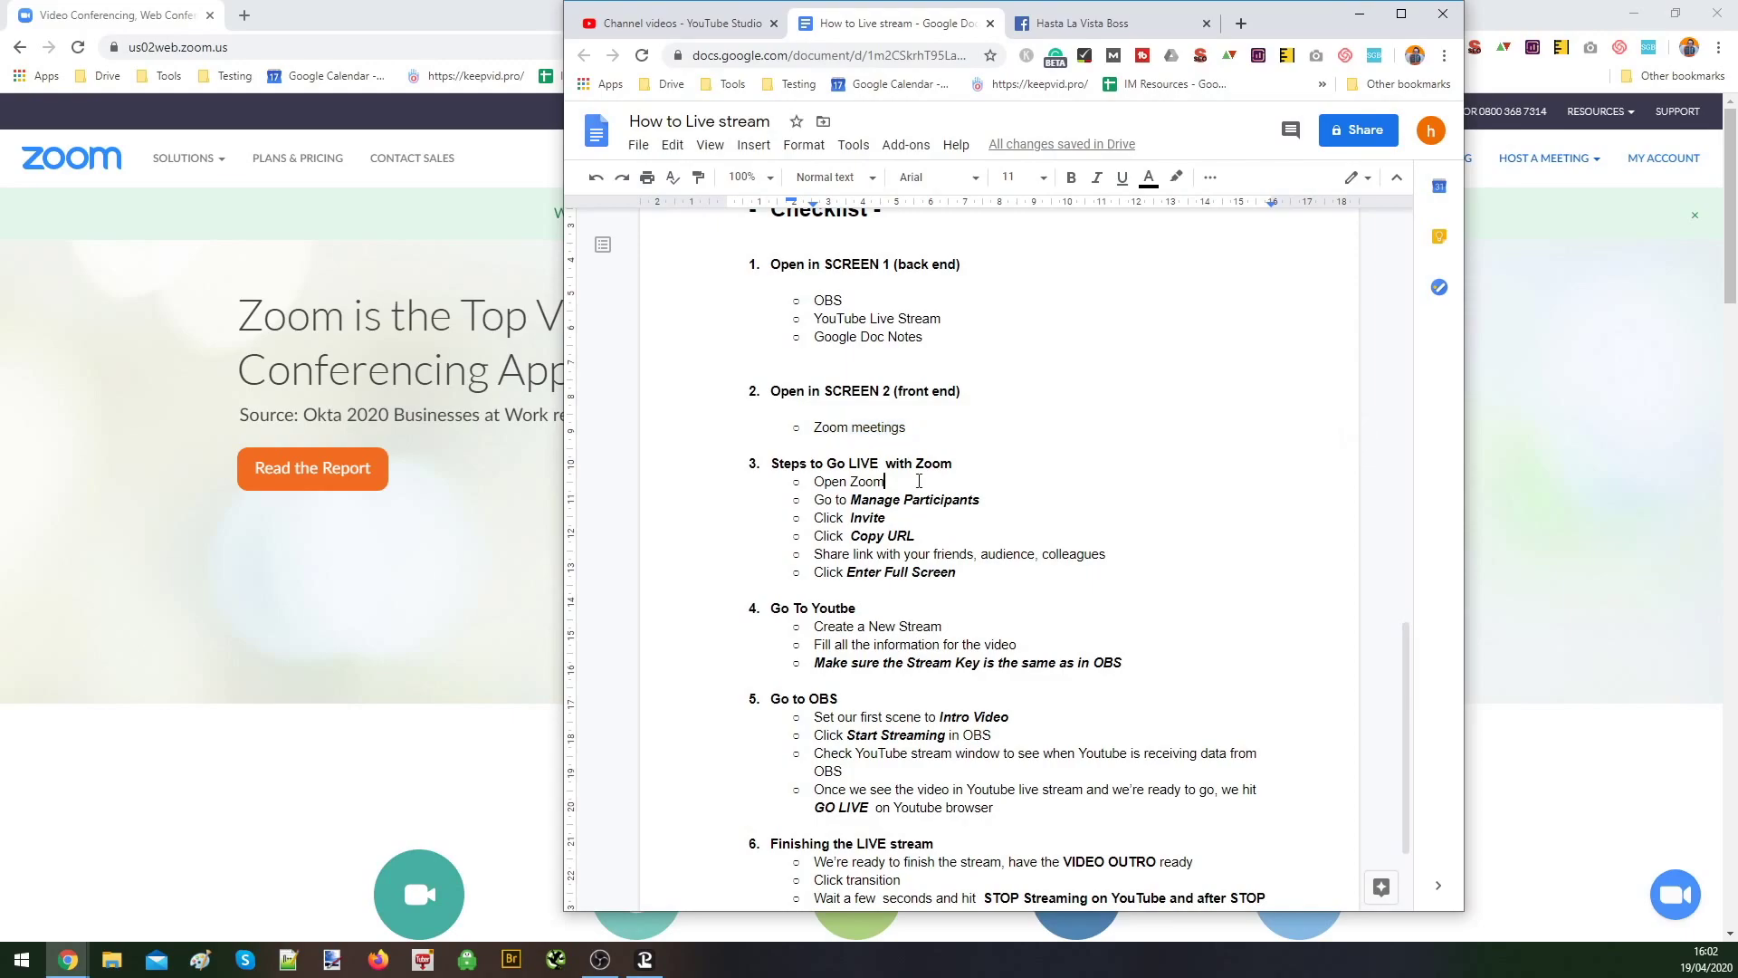
{"action": "scroll", "coordinate": [869, 499], "scroll_direction": "down", "scroll_amount": 1}
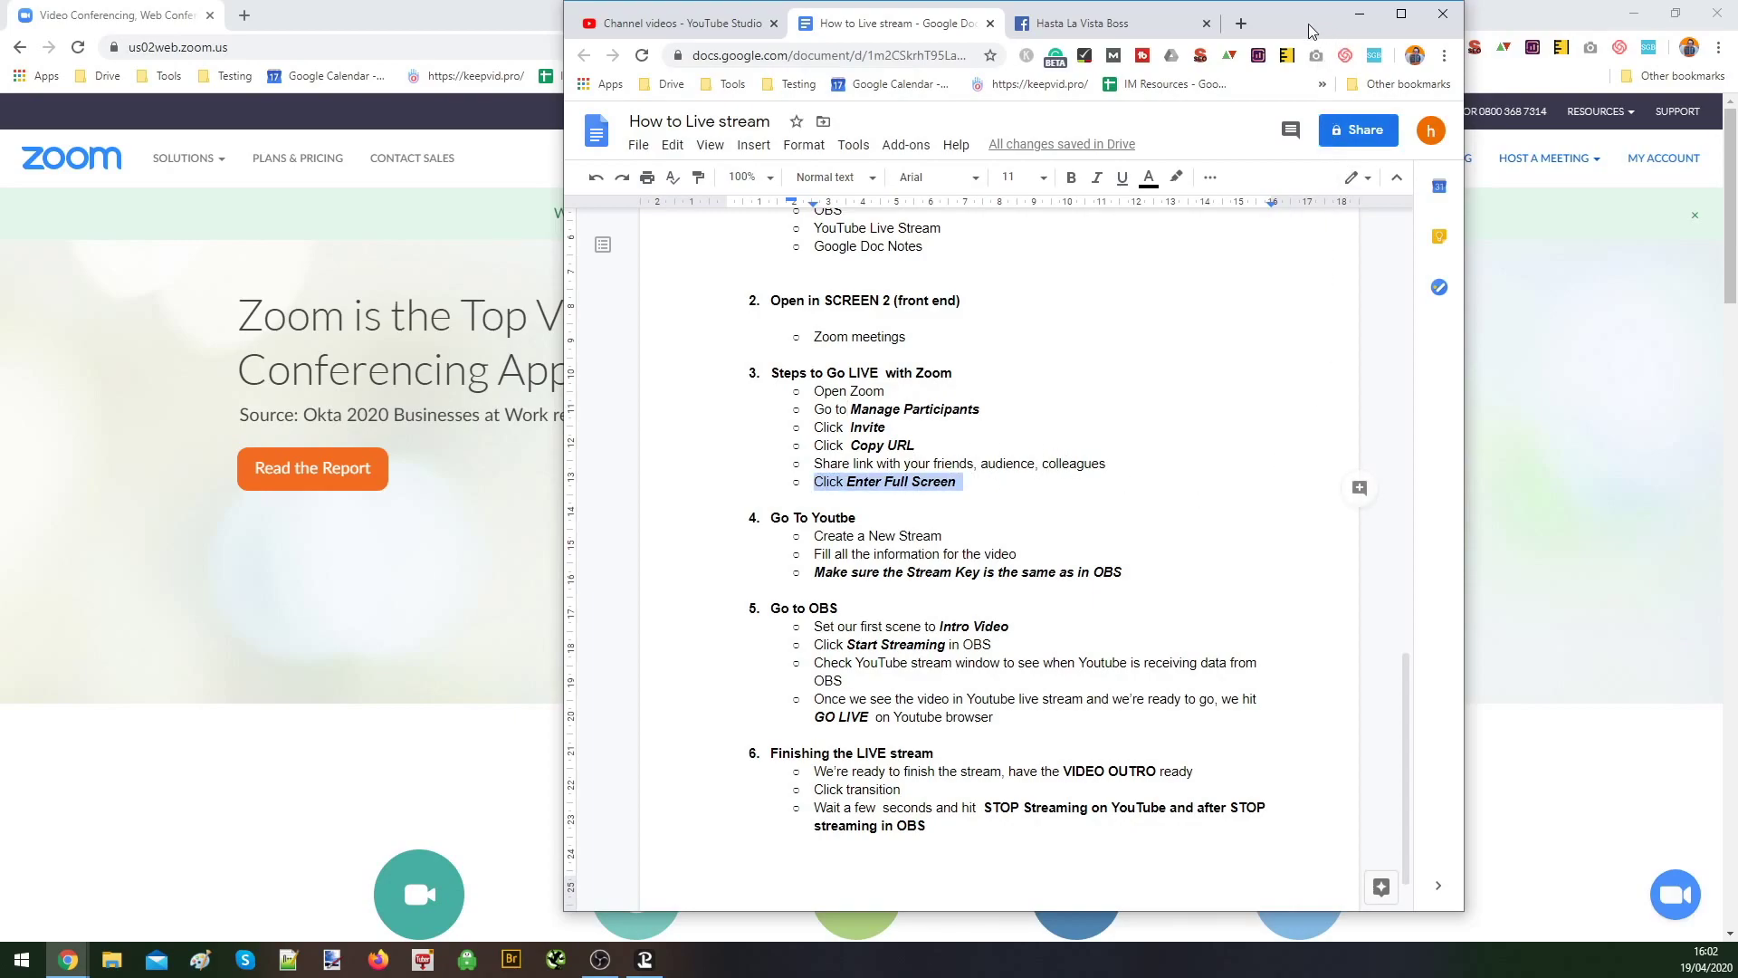
{"action": "left_click_drag", "start_coordinate": [1312, 32], "coordinate": [0, 37]}
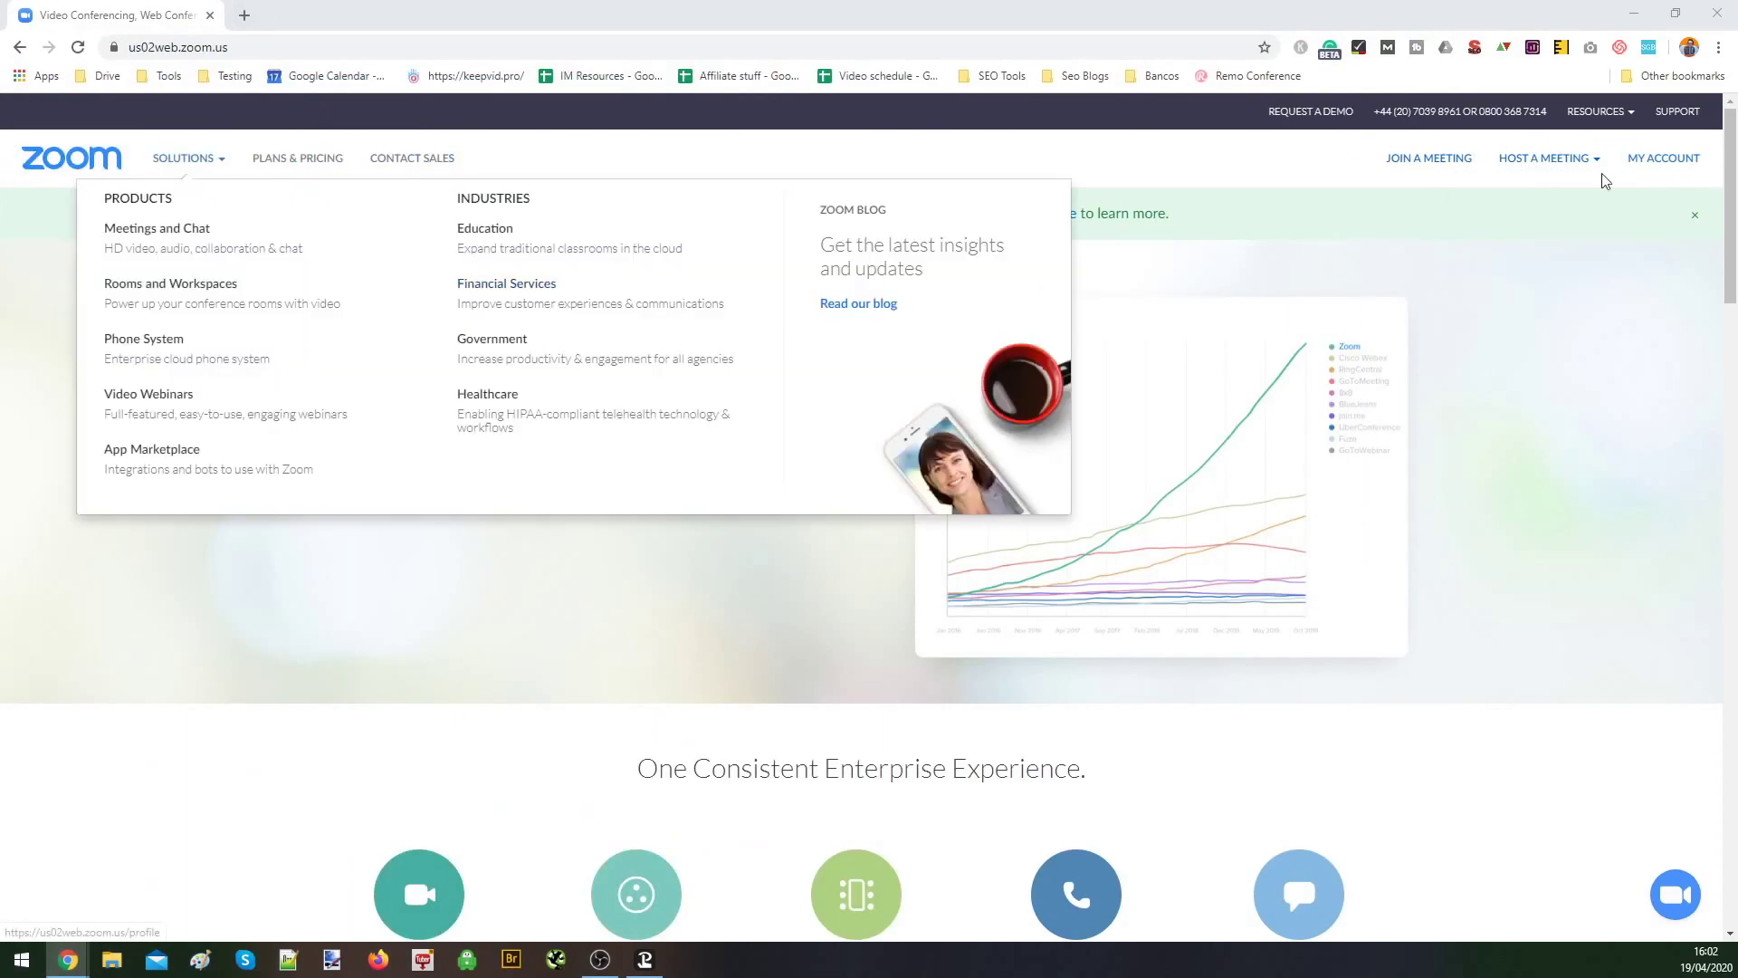
Host a new meeting from the Zoom website, open it in Zoom Meetings and join with computer audio
{"action": "mouse_move", "coordinate": [1550, 151]}
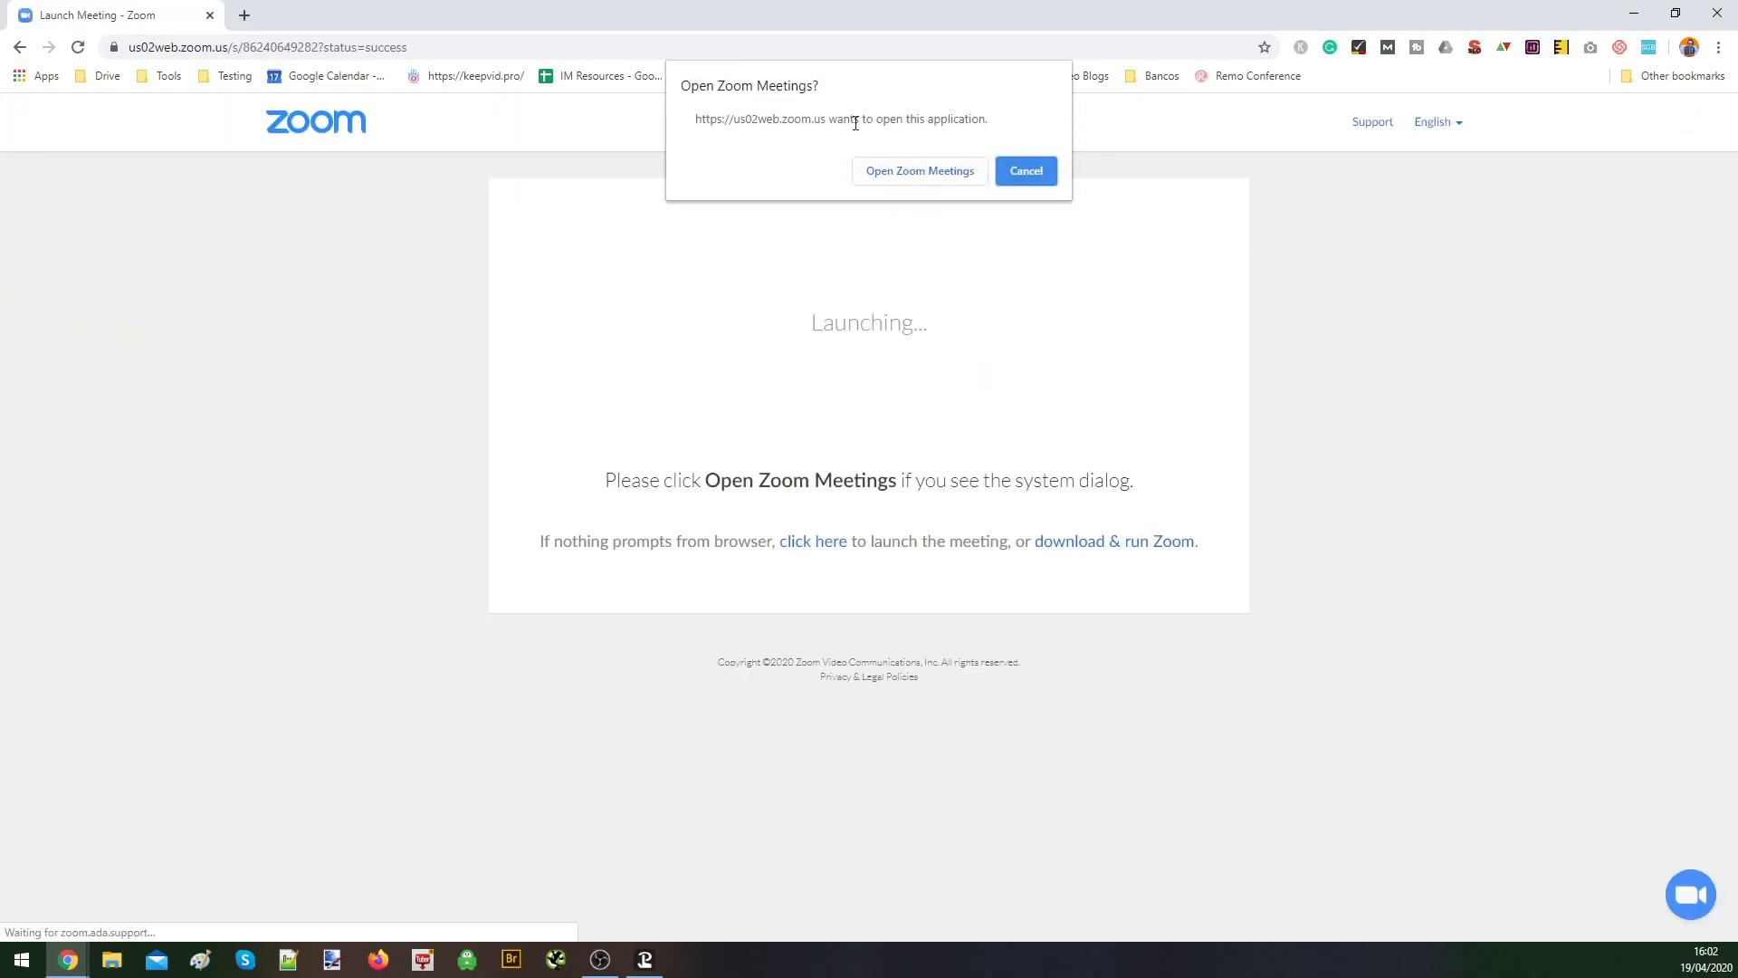
{"action": "left_click", "coordinate": [896, 171]}
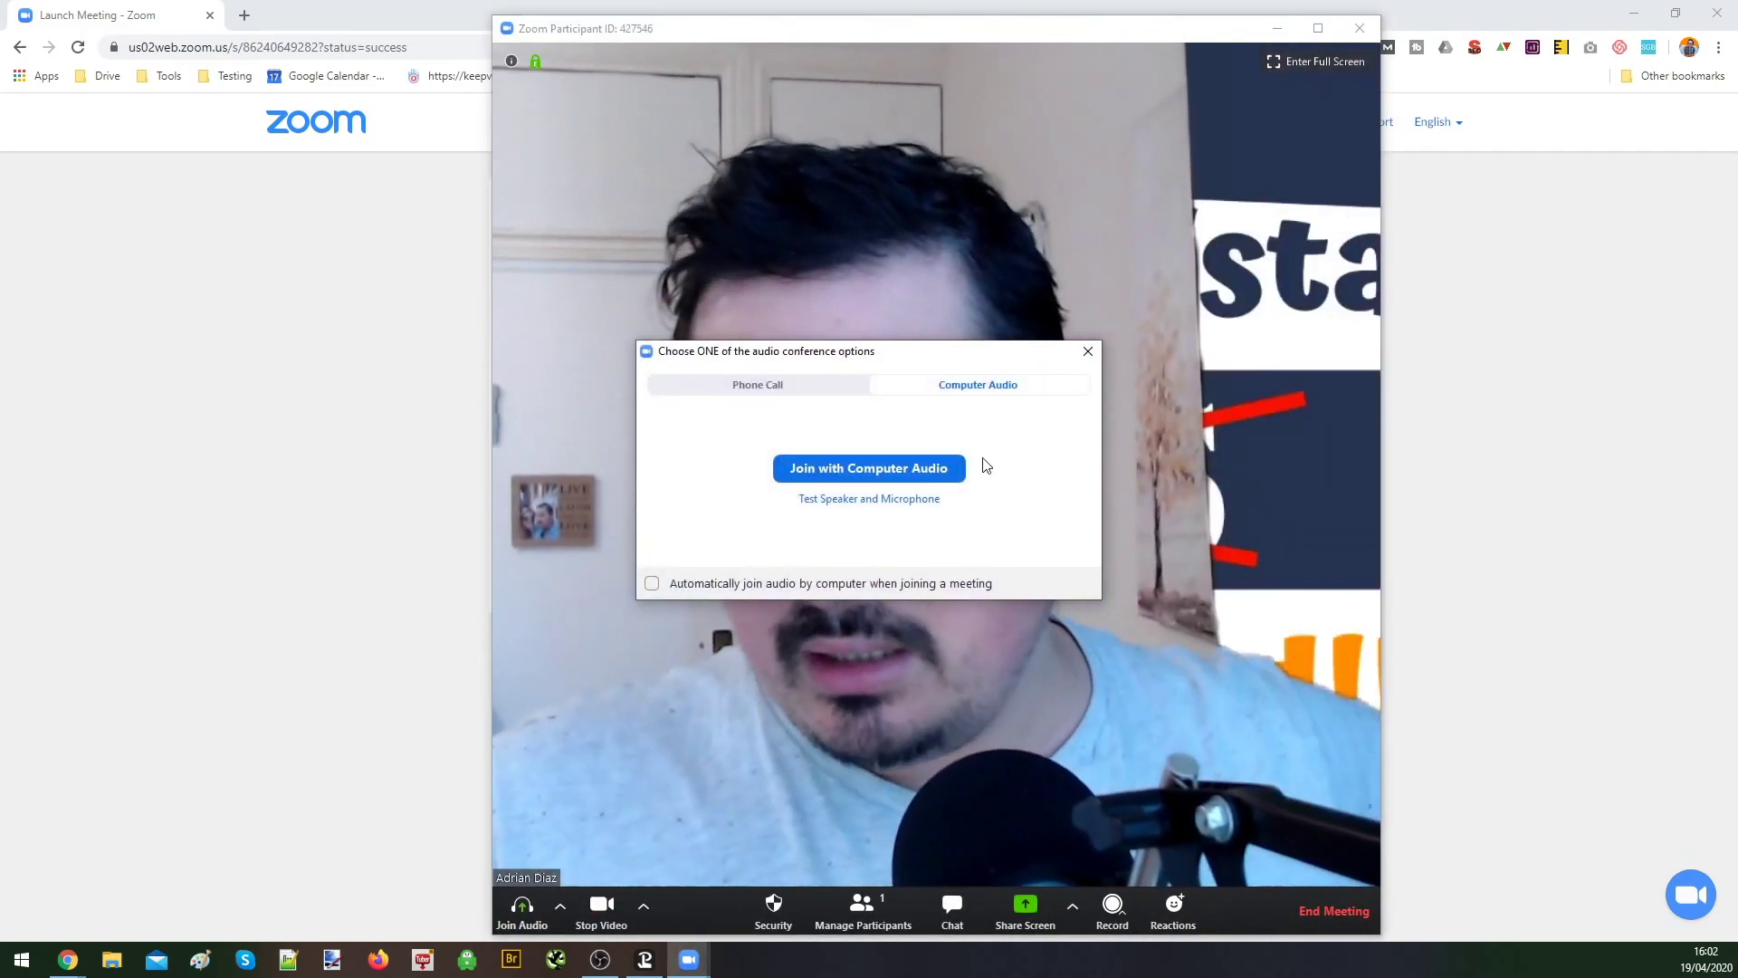
{"action": "left_click", "coordinate": [946, 469]}
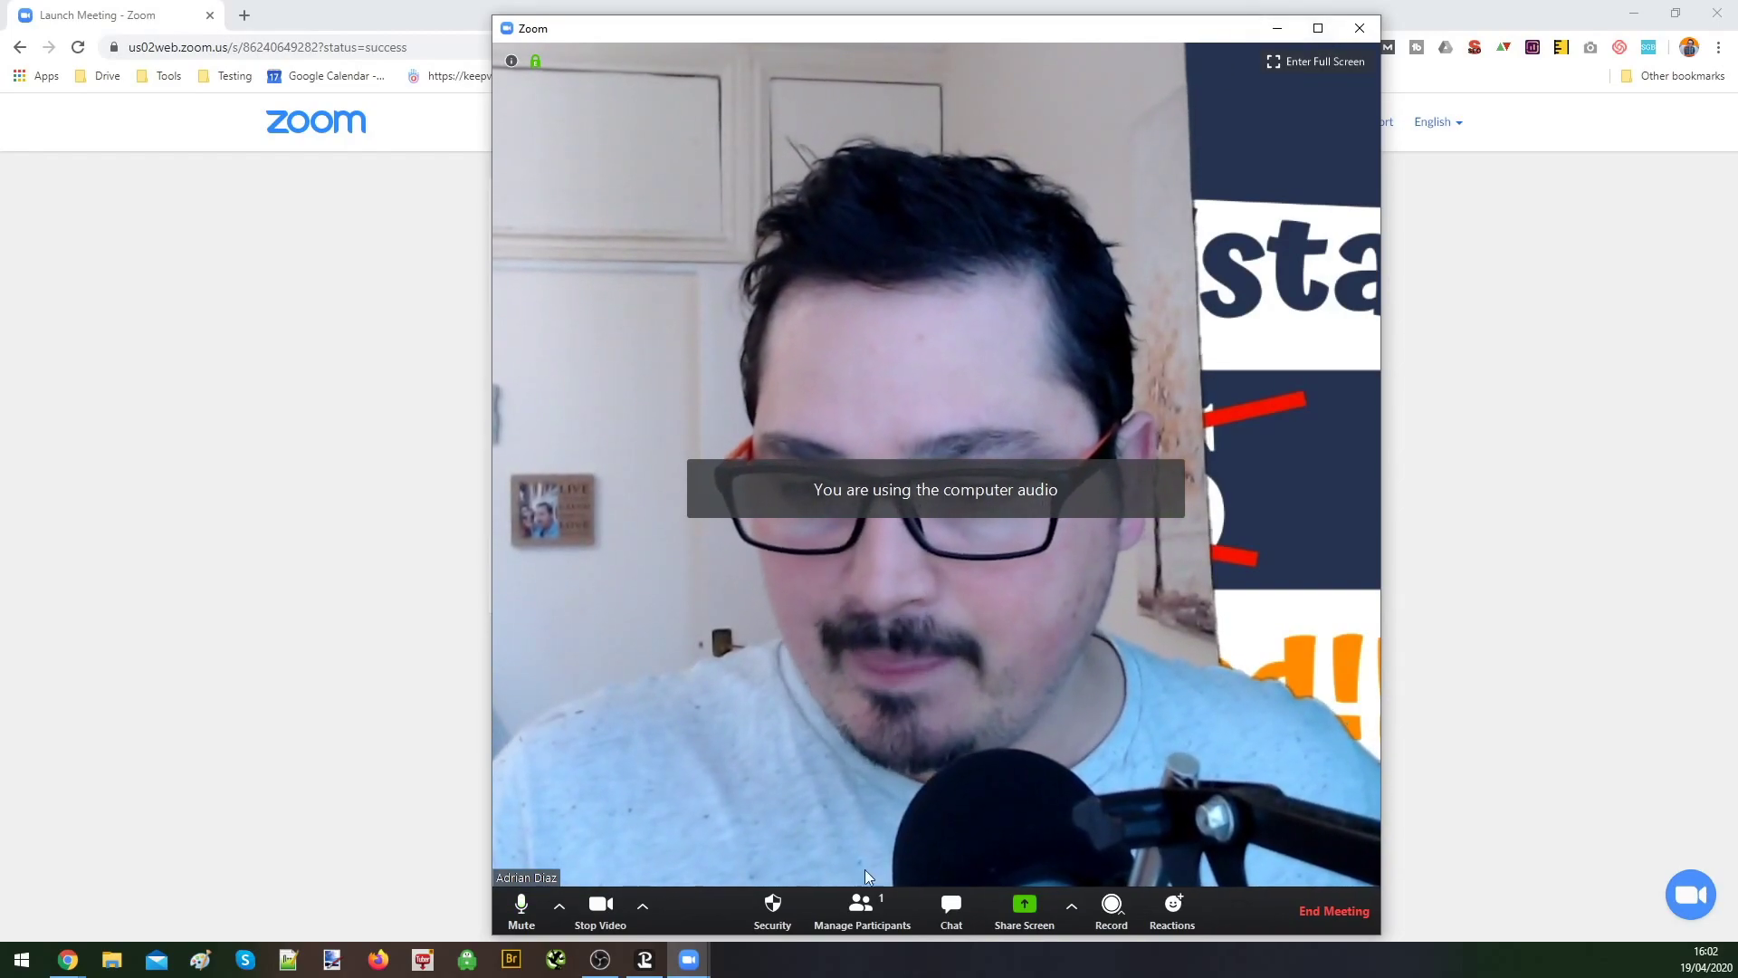
Copy the meeting's invitation URL from the participant invite options and close the invitation dialog
{"action": "left_click", "coordinate": [852, 915]}
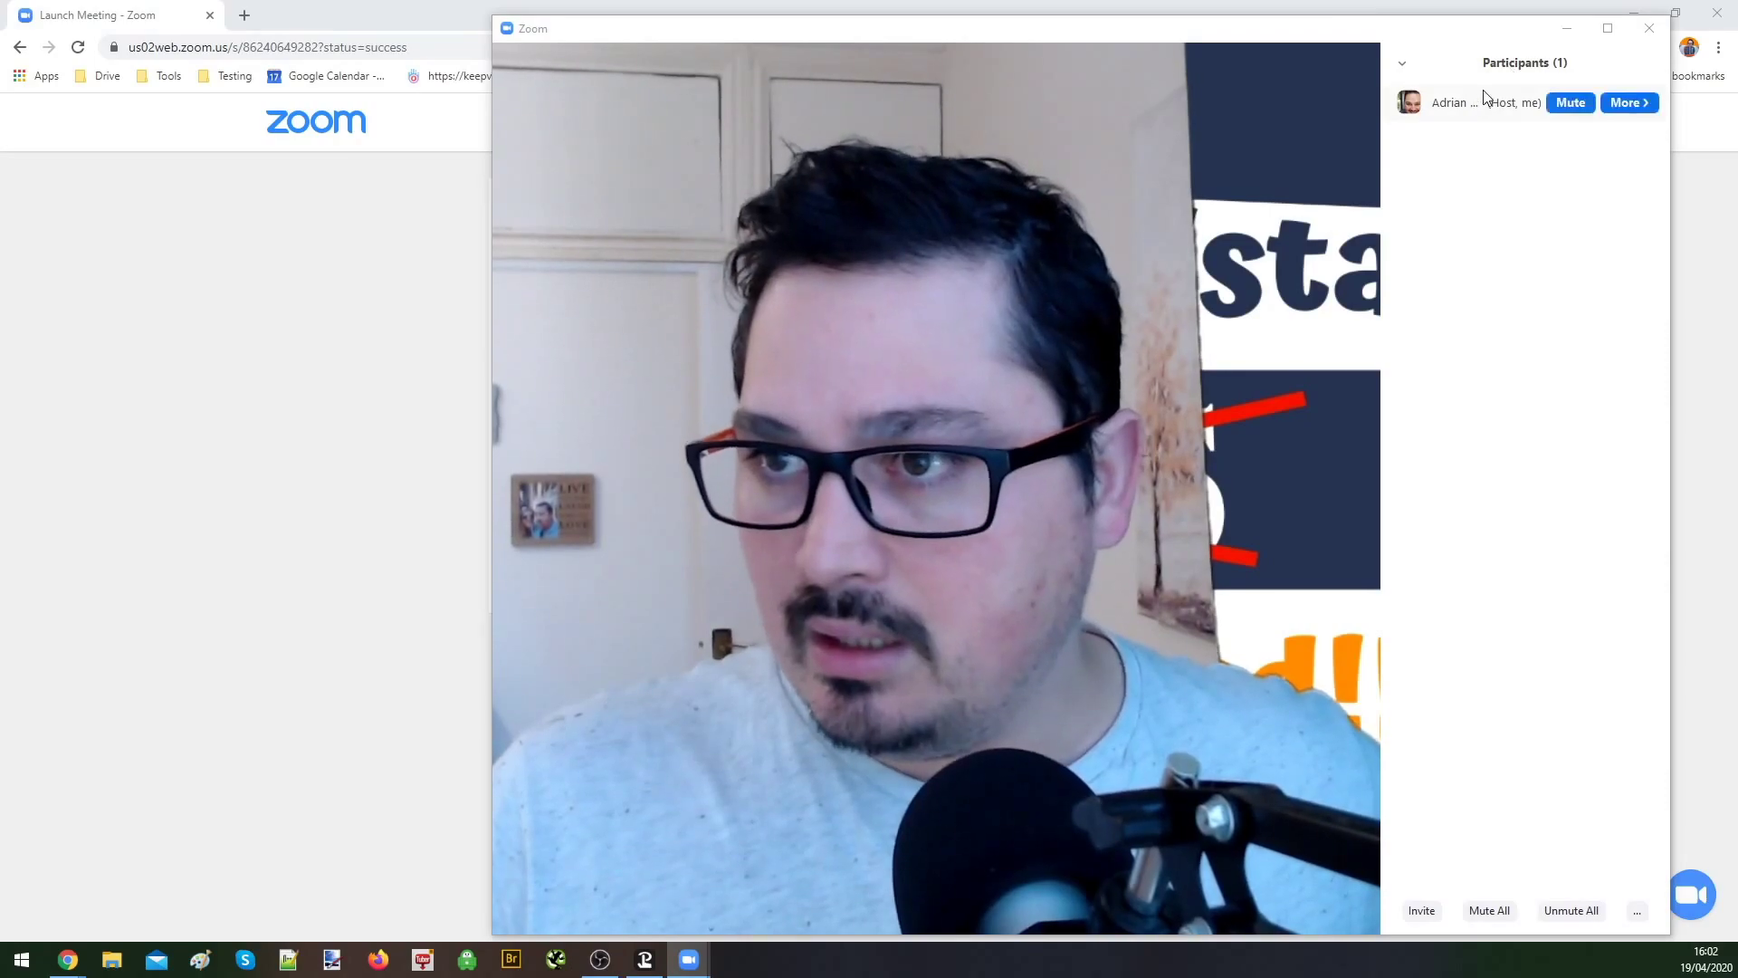
{"action": "left_click", "coordinate": [1422, 911]}
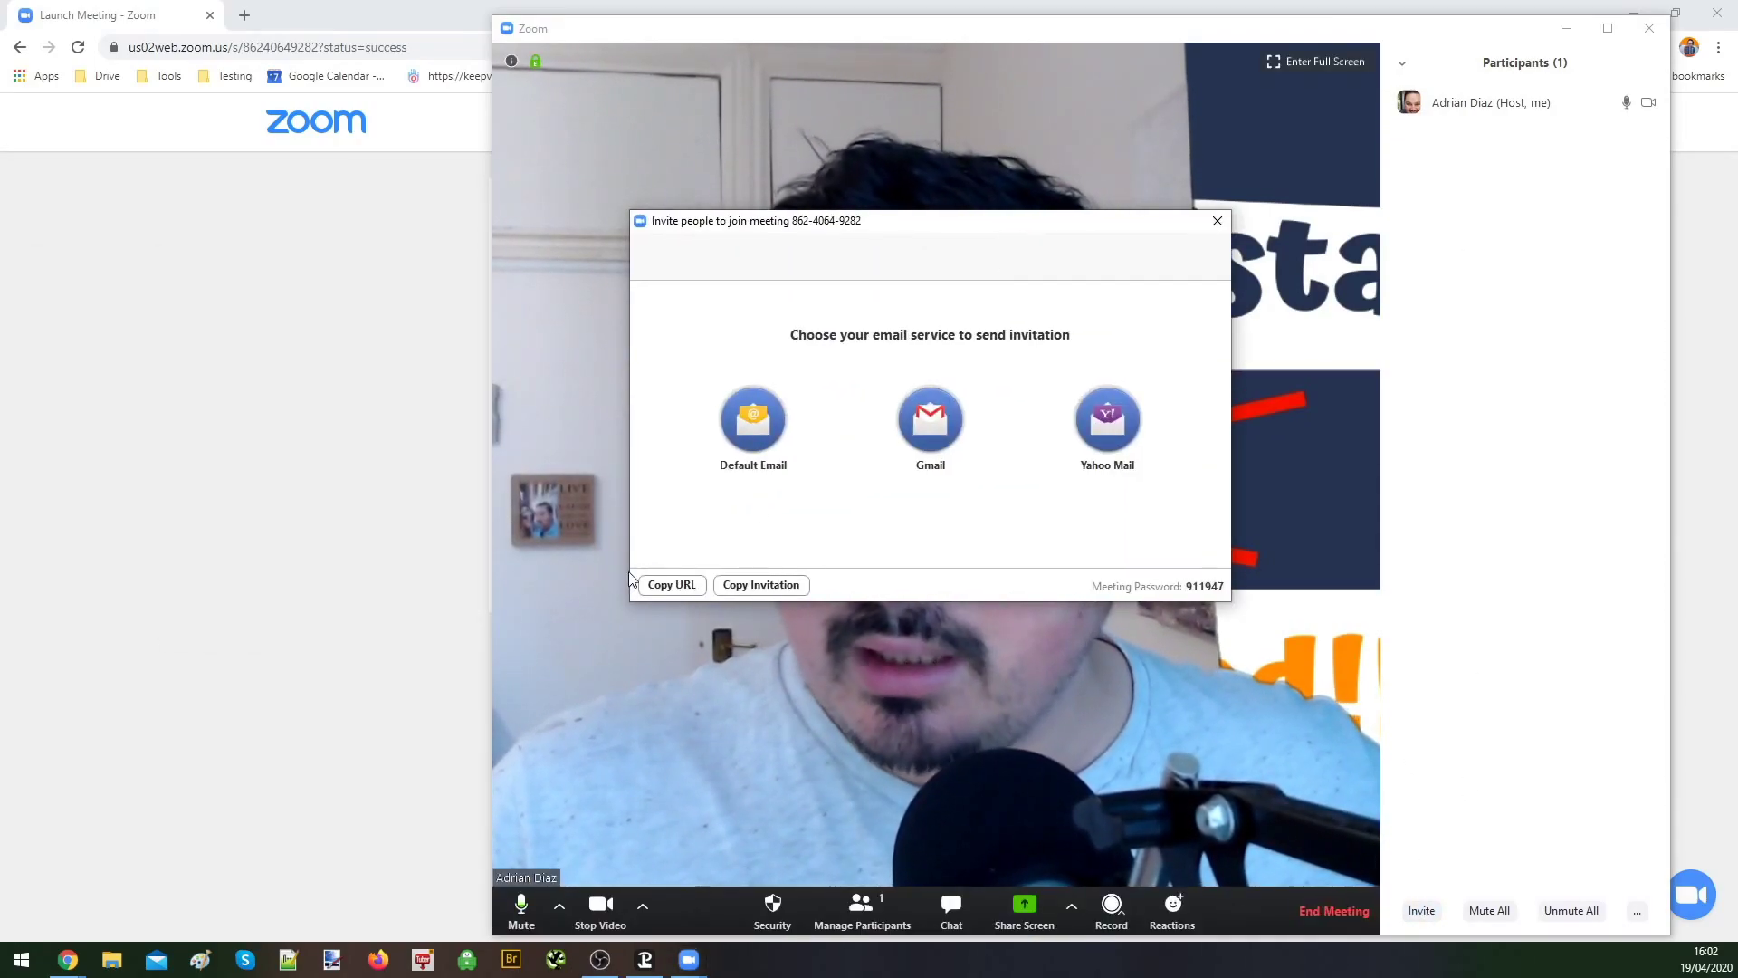
{"action": "left_click", "coordinate": [672, 585]}
{"action": "left_click", "coordinate": [1218, 222]}
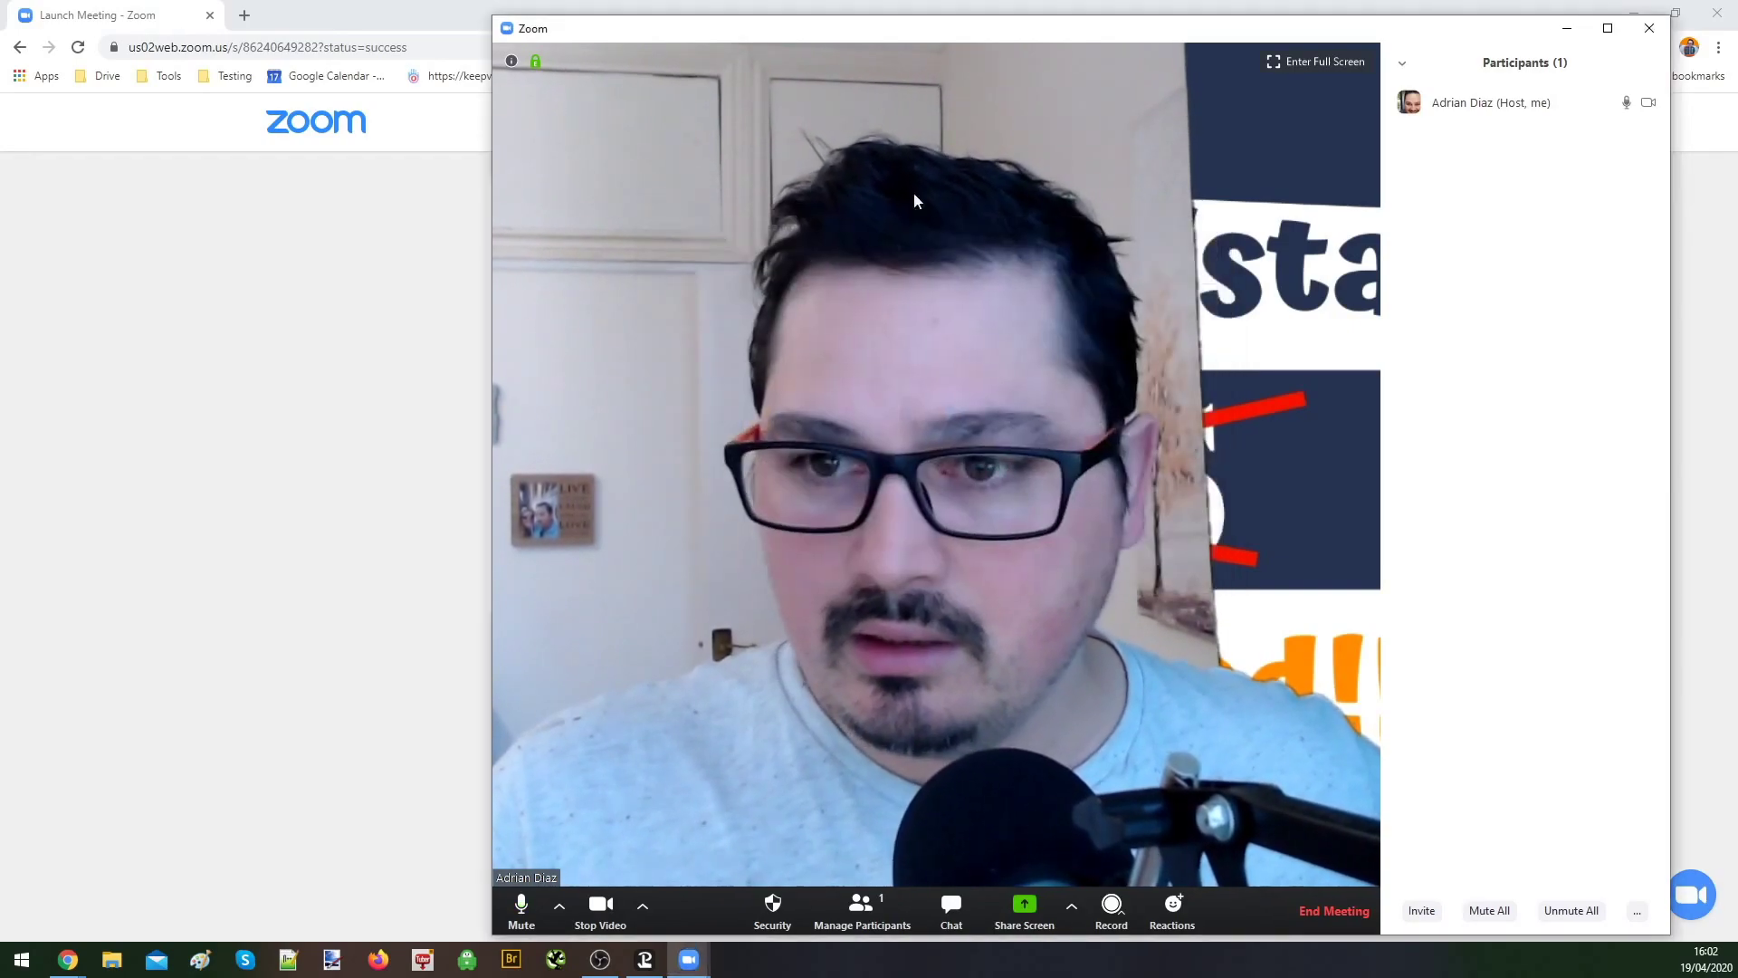
Switch to the Hasta La Vista Boss Facebook group and paste the Zoom meeting link into a new post
{"action": "key", "text": "alt+Tab"}
{"action": "left_click_drag", "start_coordinate": [550, 47], "coordinate": [969, 34]}
{"action": "left_click", "coordinate": [769, 28]}
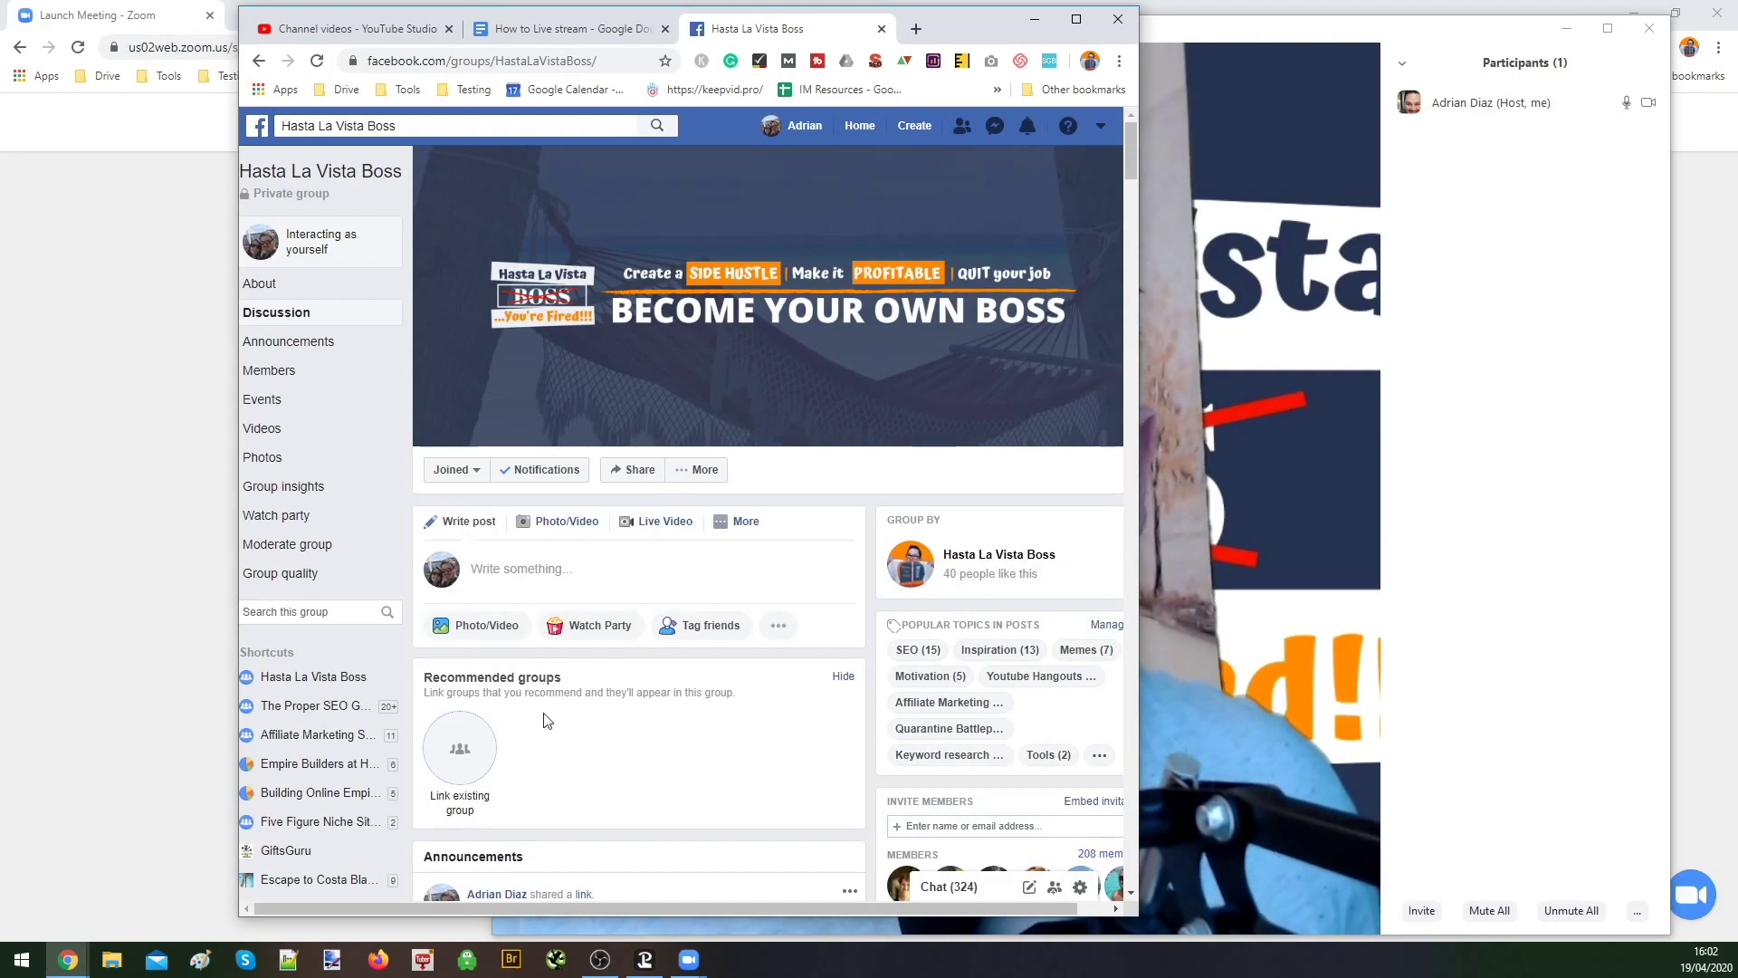
{"action": "left_click", "coordinate": [574, 575]}
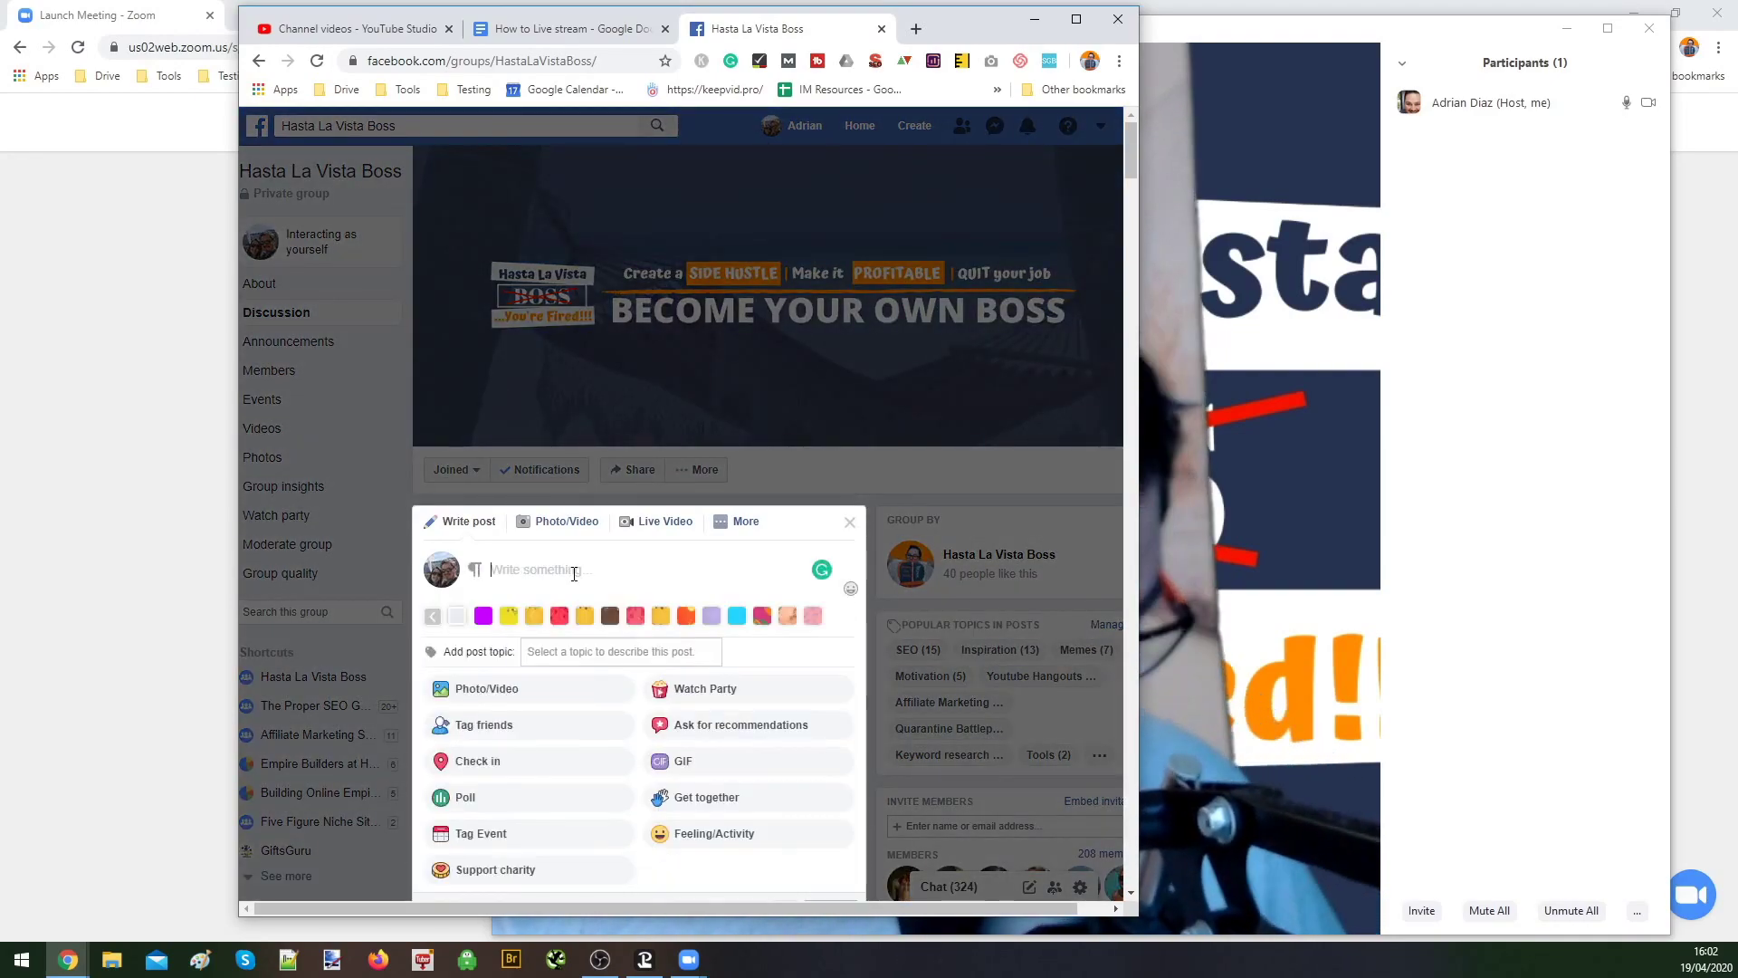
{"action": "key", "text": "ctrl+v"}
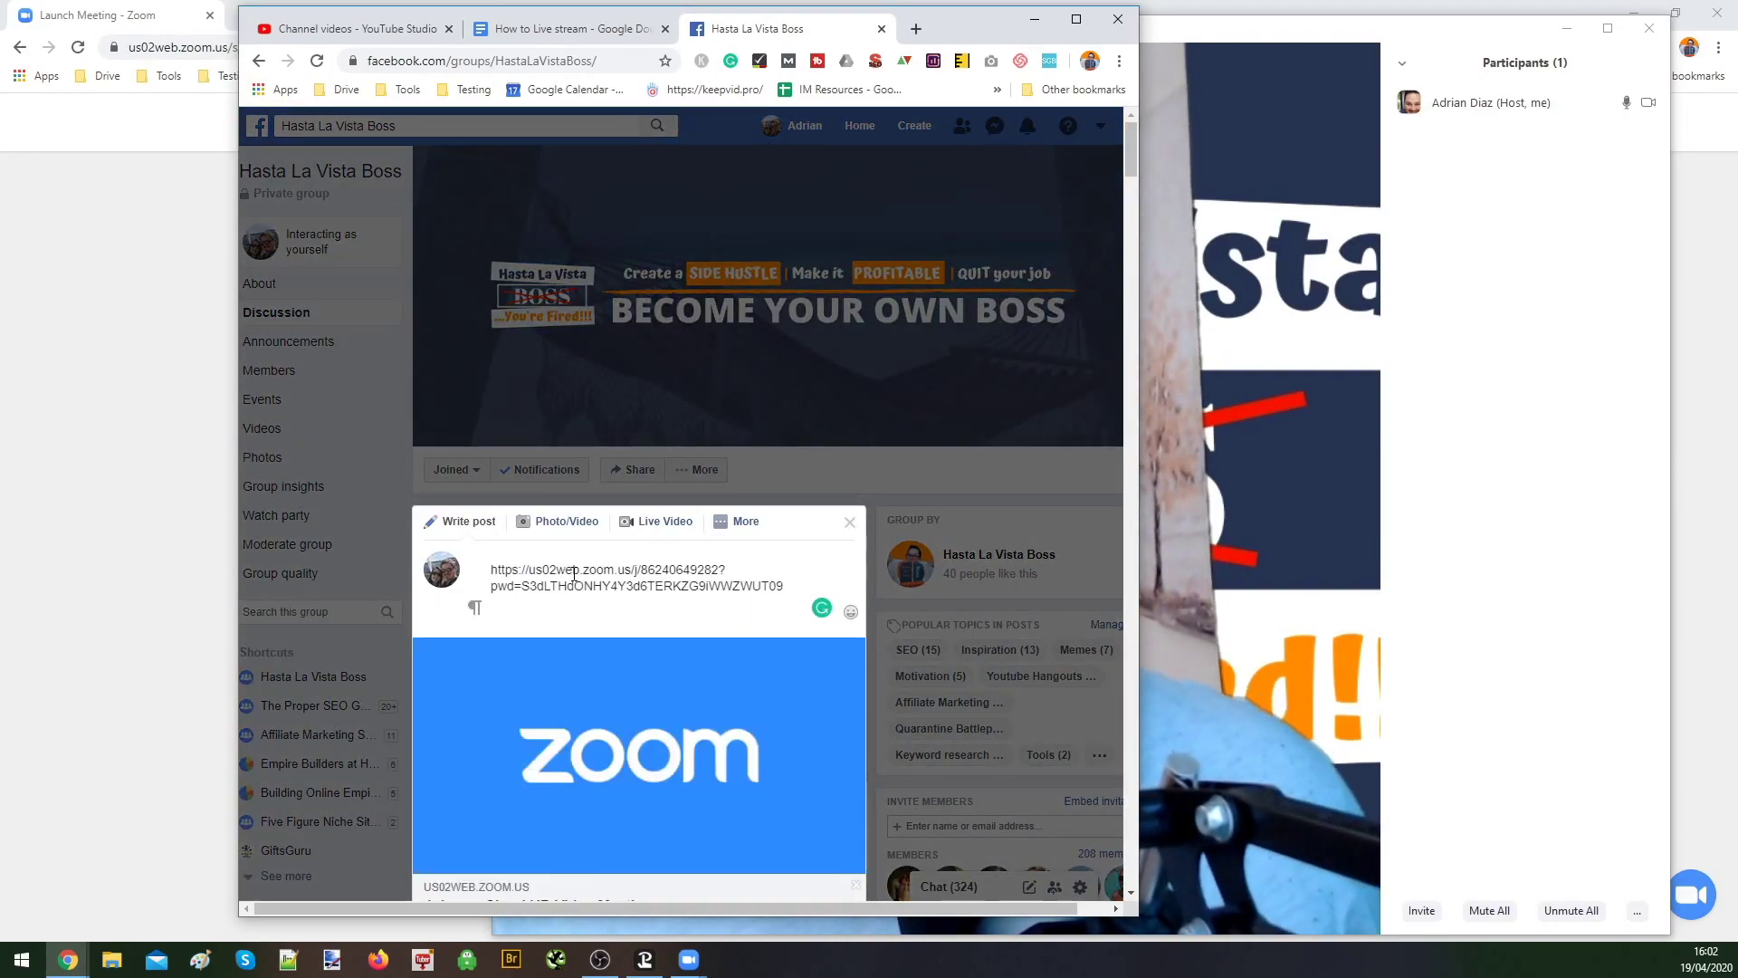
{"action": "scroll", "coordinate": [822, 582], "scroll_direction": "down", "scroll_amount": 4}
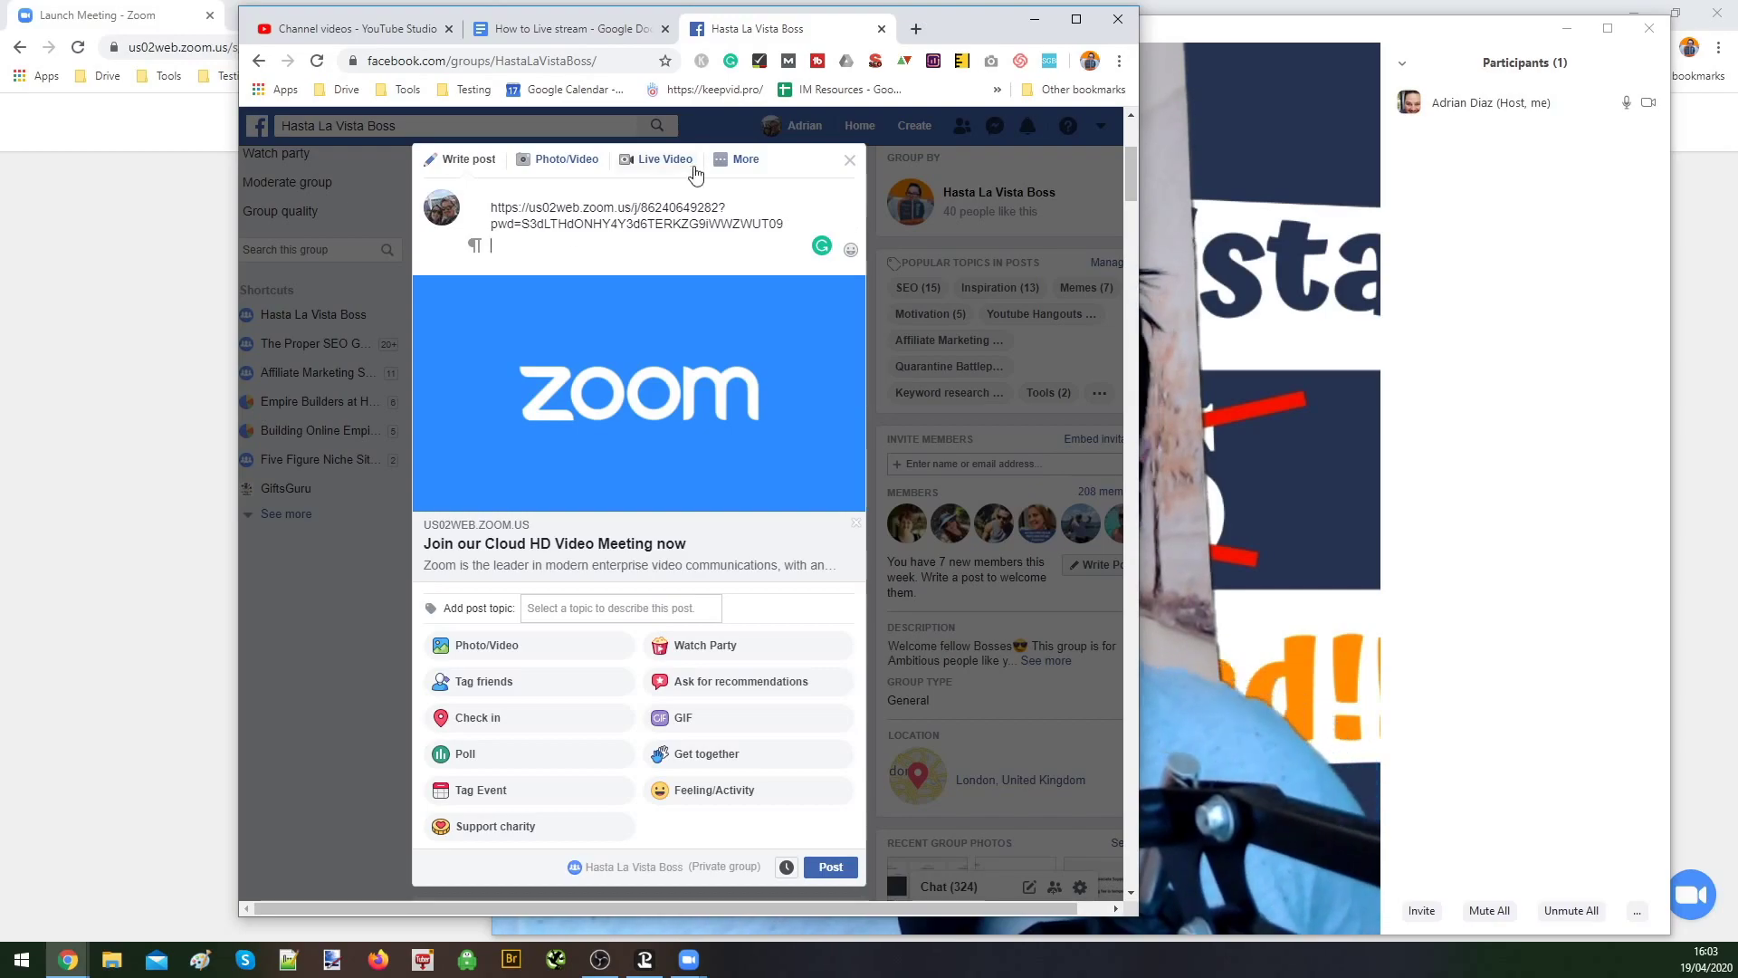
Delete the Zoom link from the draft Facebook group post and close the post composer
{"action": "left_click", "coordinate": [746, 159]}
{"action": "left_click", "coordinate": [849, 161]}
{"action": "scroll", "coordinate": [614, 523], "scroll_direction": "up", "scroll_amount": 5}
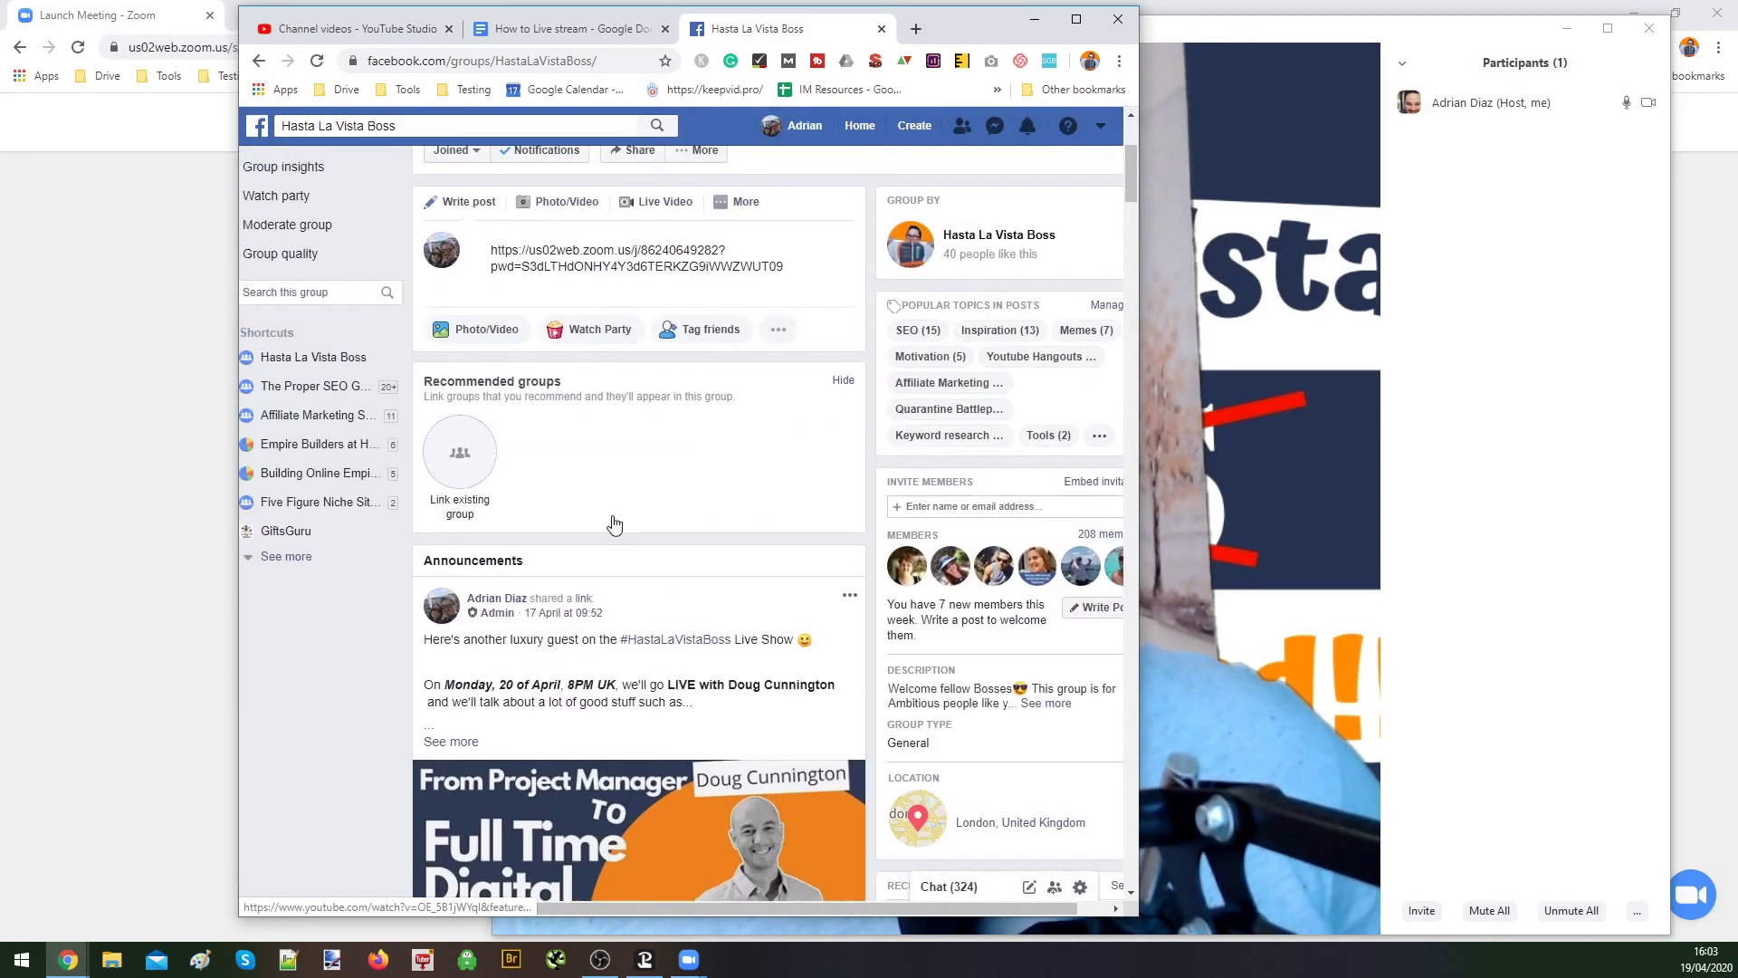
{"action": "left_click_drag", "start_coordinate": [815, 265], "coordinate": [490, 249]}
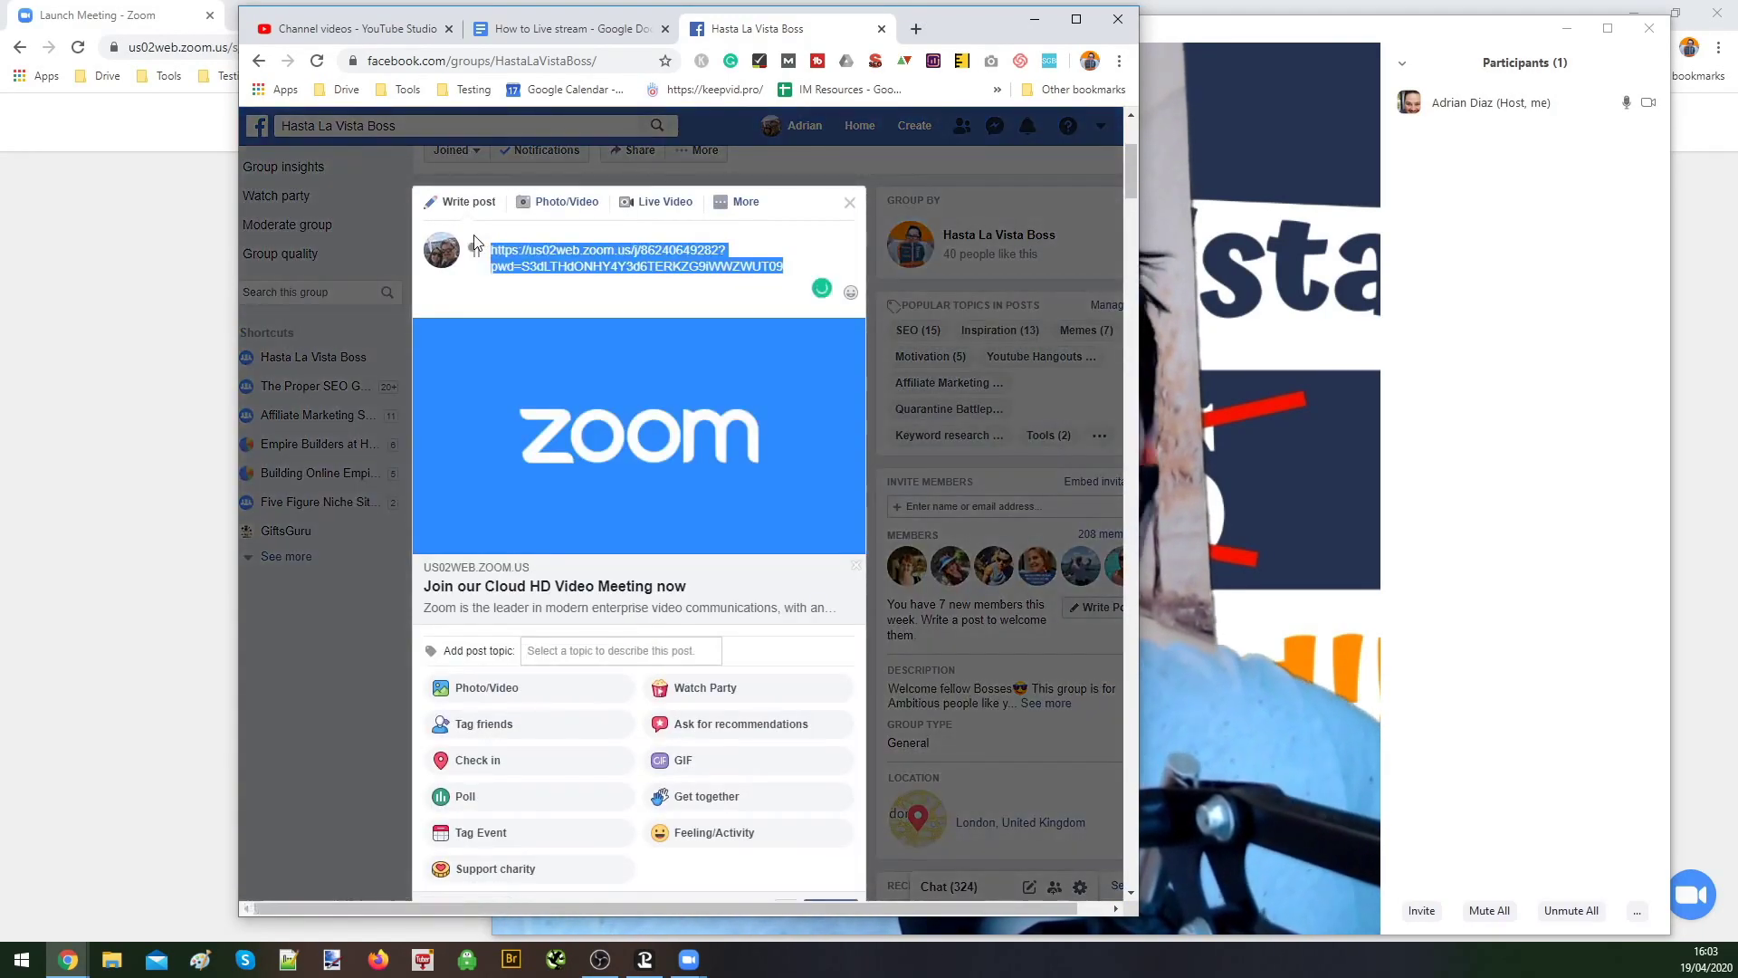
{"action": "key", "text": "BackSpace"}
{"action": "left_click", "coordinate": [849, 203]}
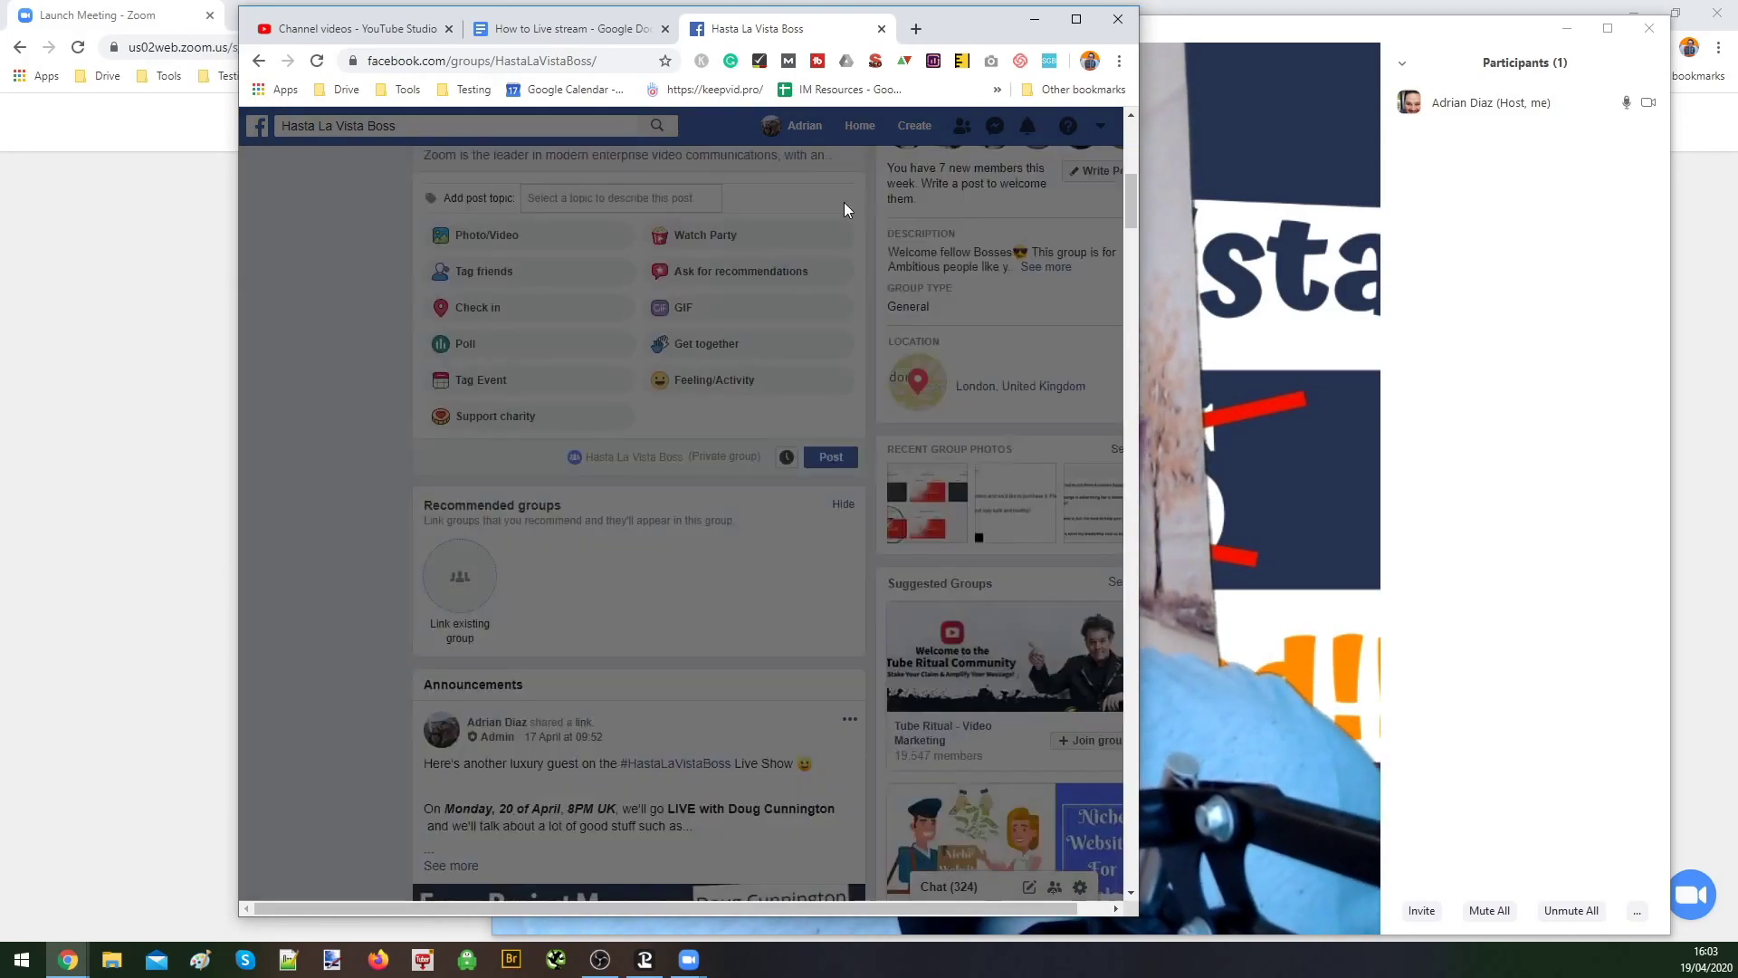
Clear the browser window off the Zoom meeting and switch the meeting to full screen
{"action": "left_click", "coordinate": [1035, 19]}
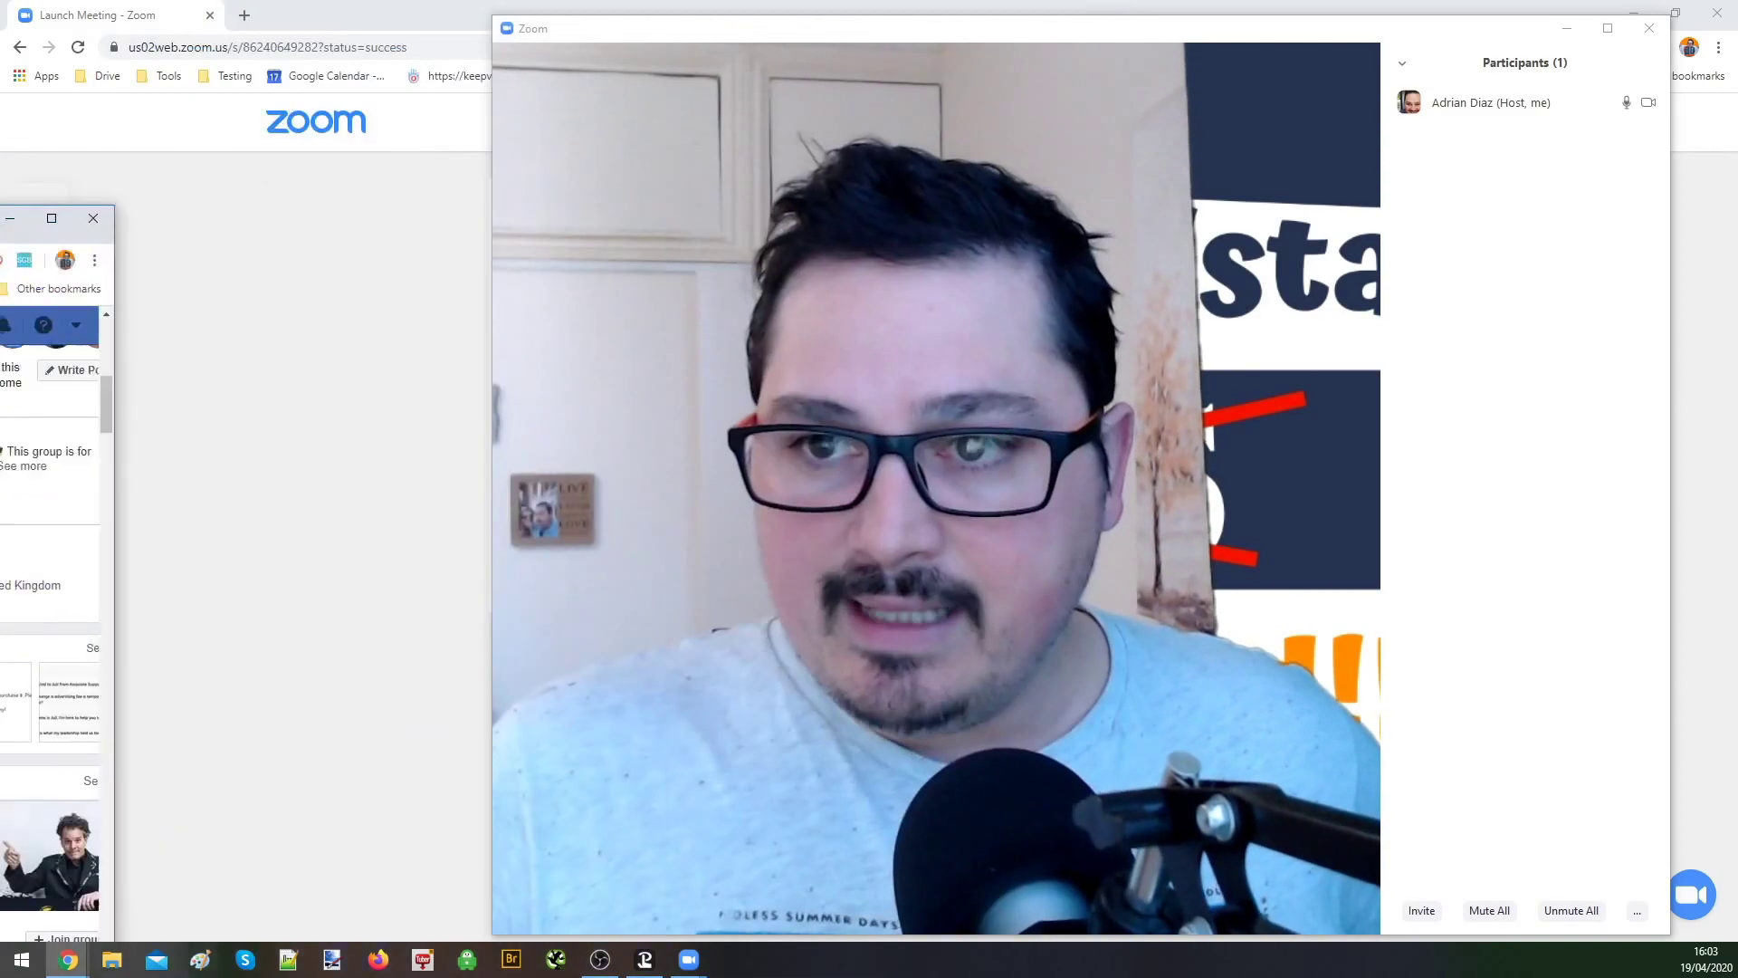
{"action": "left_click", "coordinate": [1295, 62]}
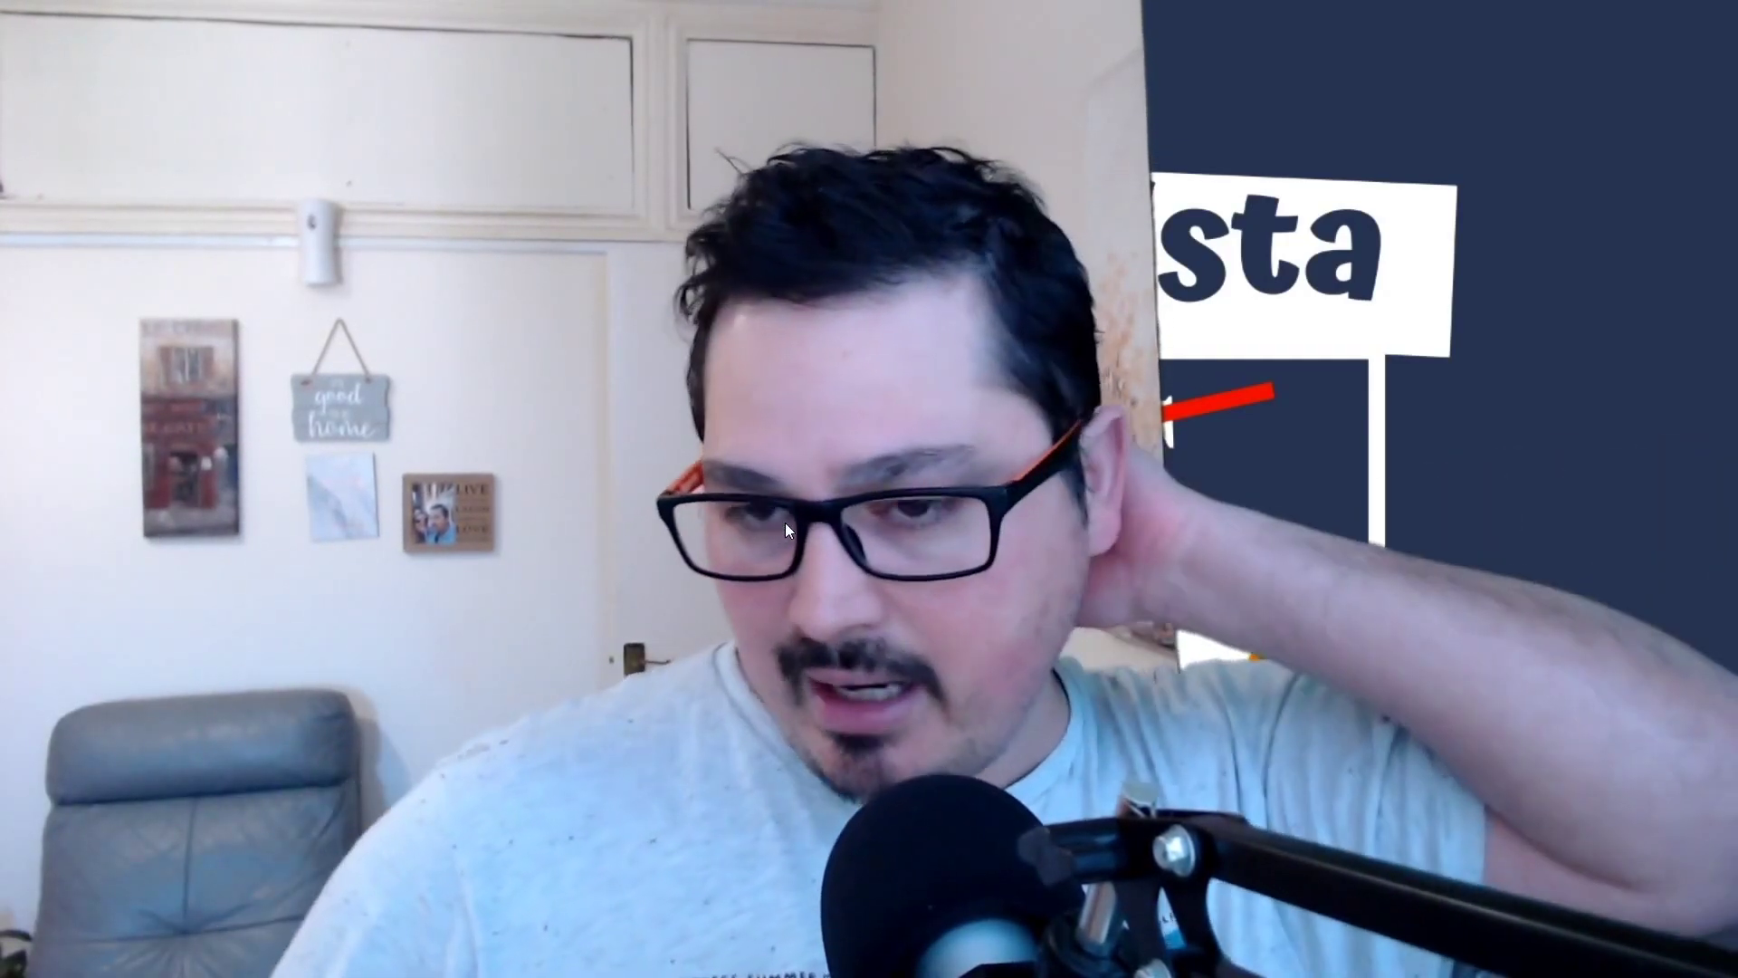
Open Zoom's virtual background settings, try the bridge and Grass images, and reselect the Hasta La Vista BOSS image
{"action": "mouse_move", "coordinate": [828, 496]}
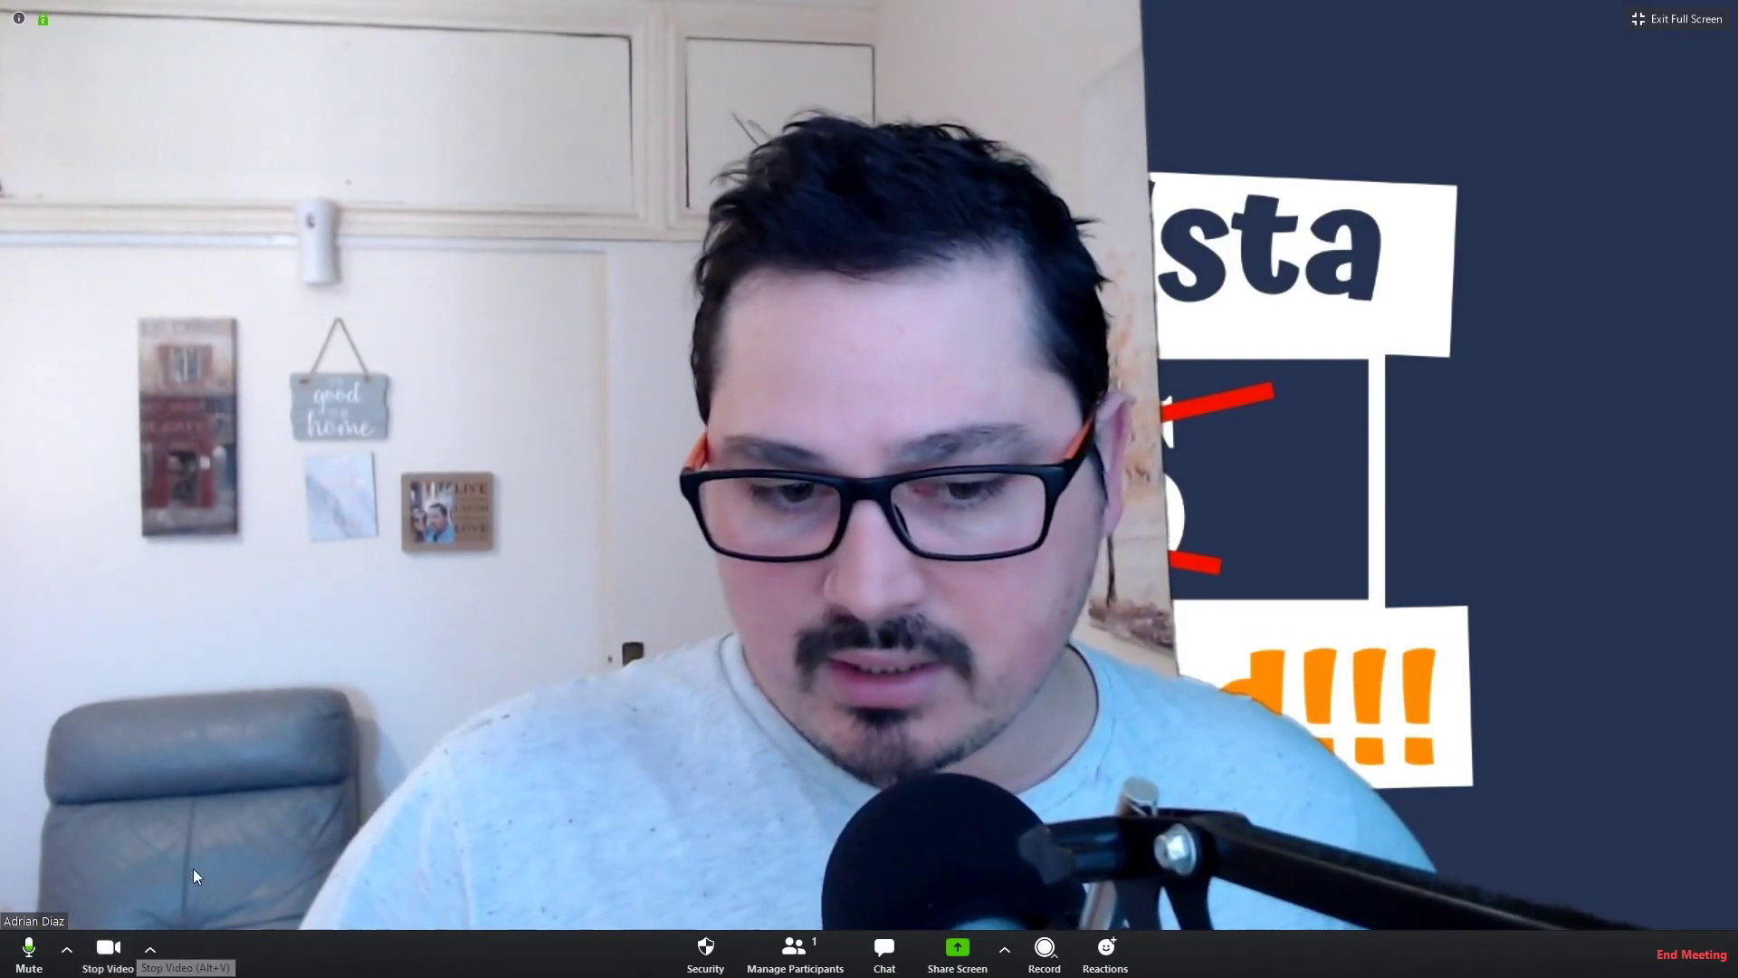
{"action": "left_click", "coordinate": [150, 949]}
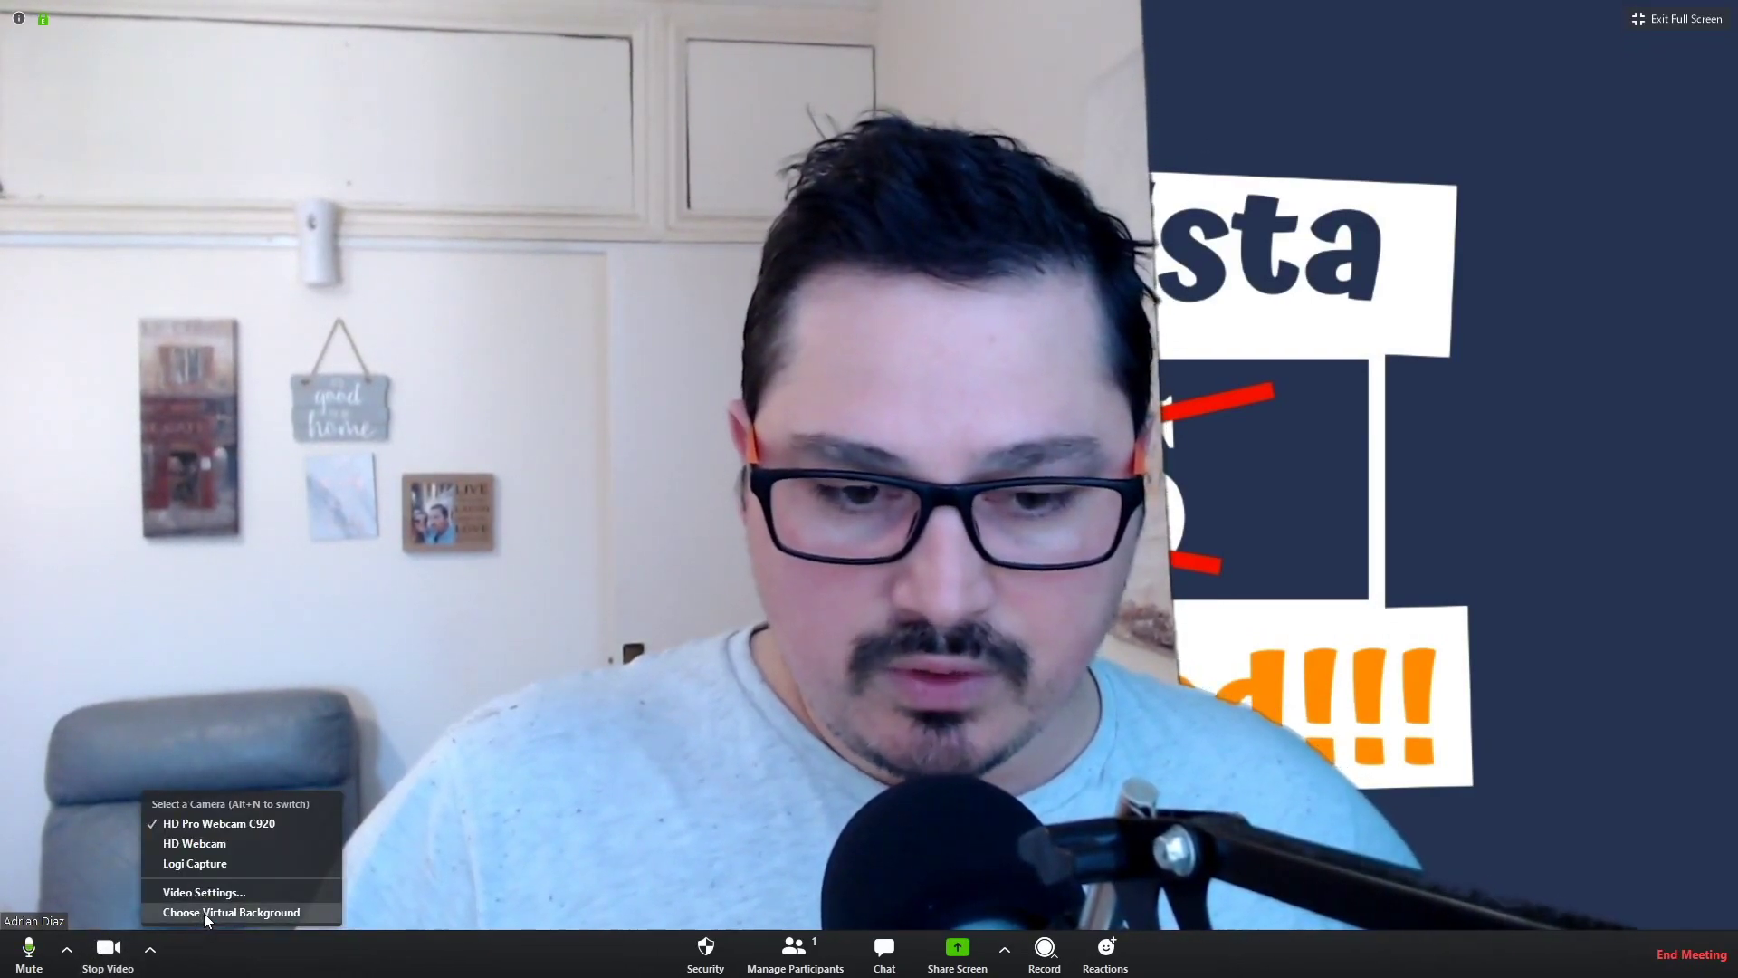
{"action": "left_click", "coordinate": [204, 912]}
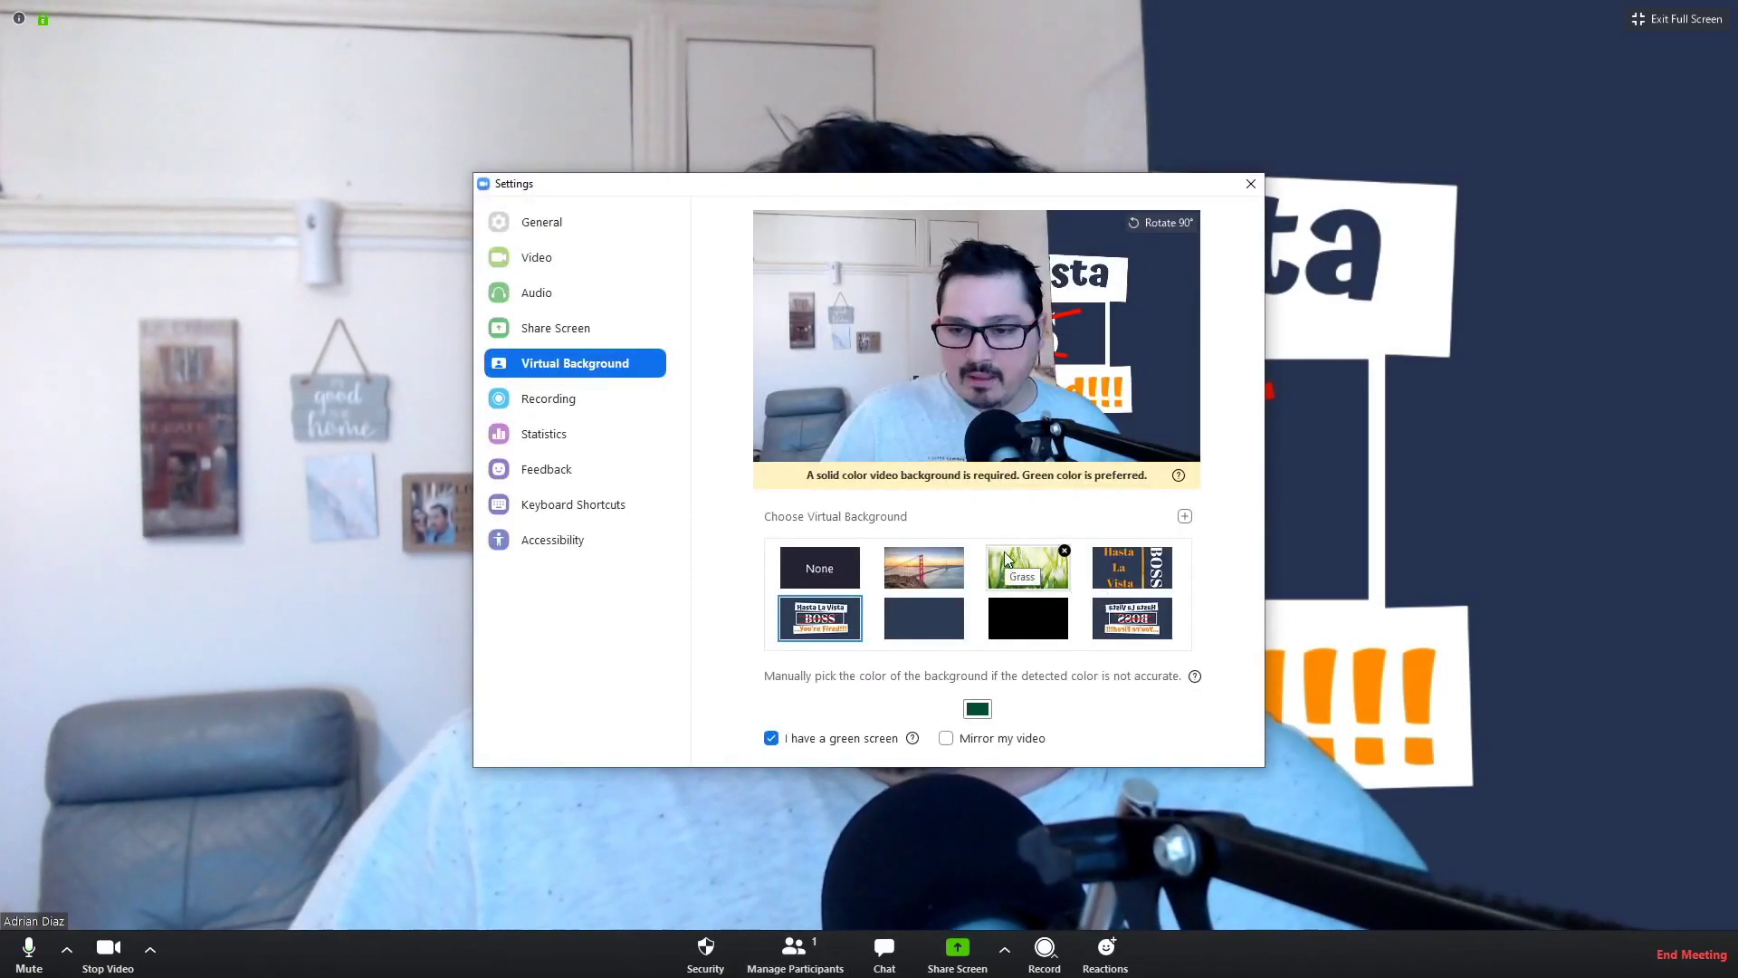
{"action": "left_click", "coordinate": [922, 572]}
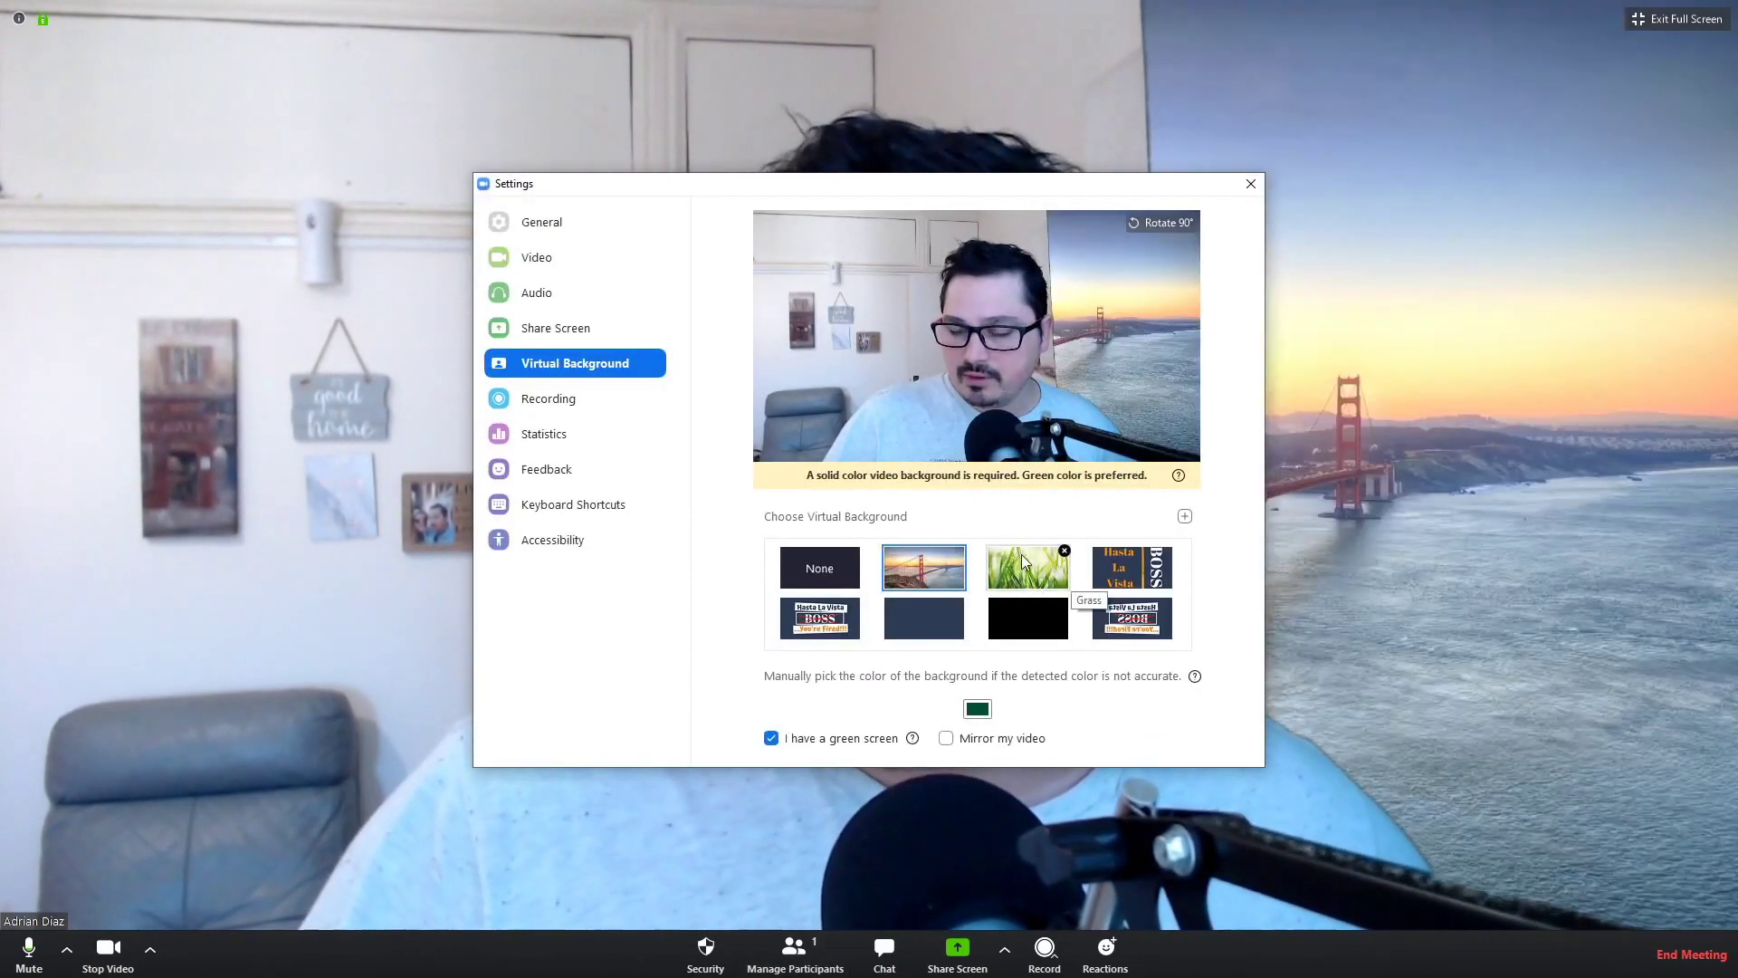
{"action": "left_click", "coordinate": [1006, 576]}
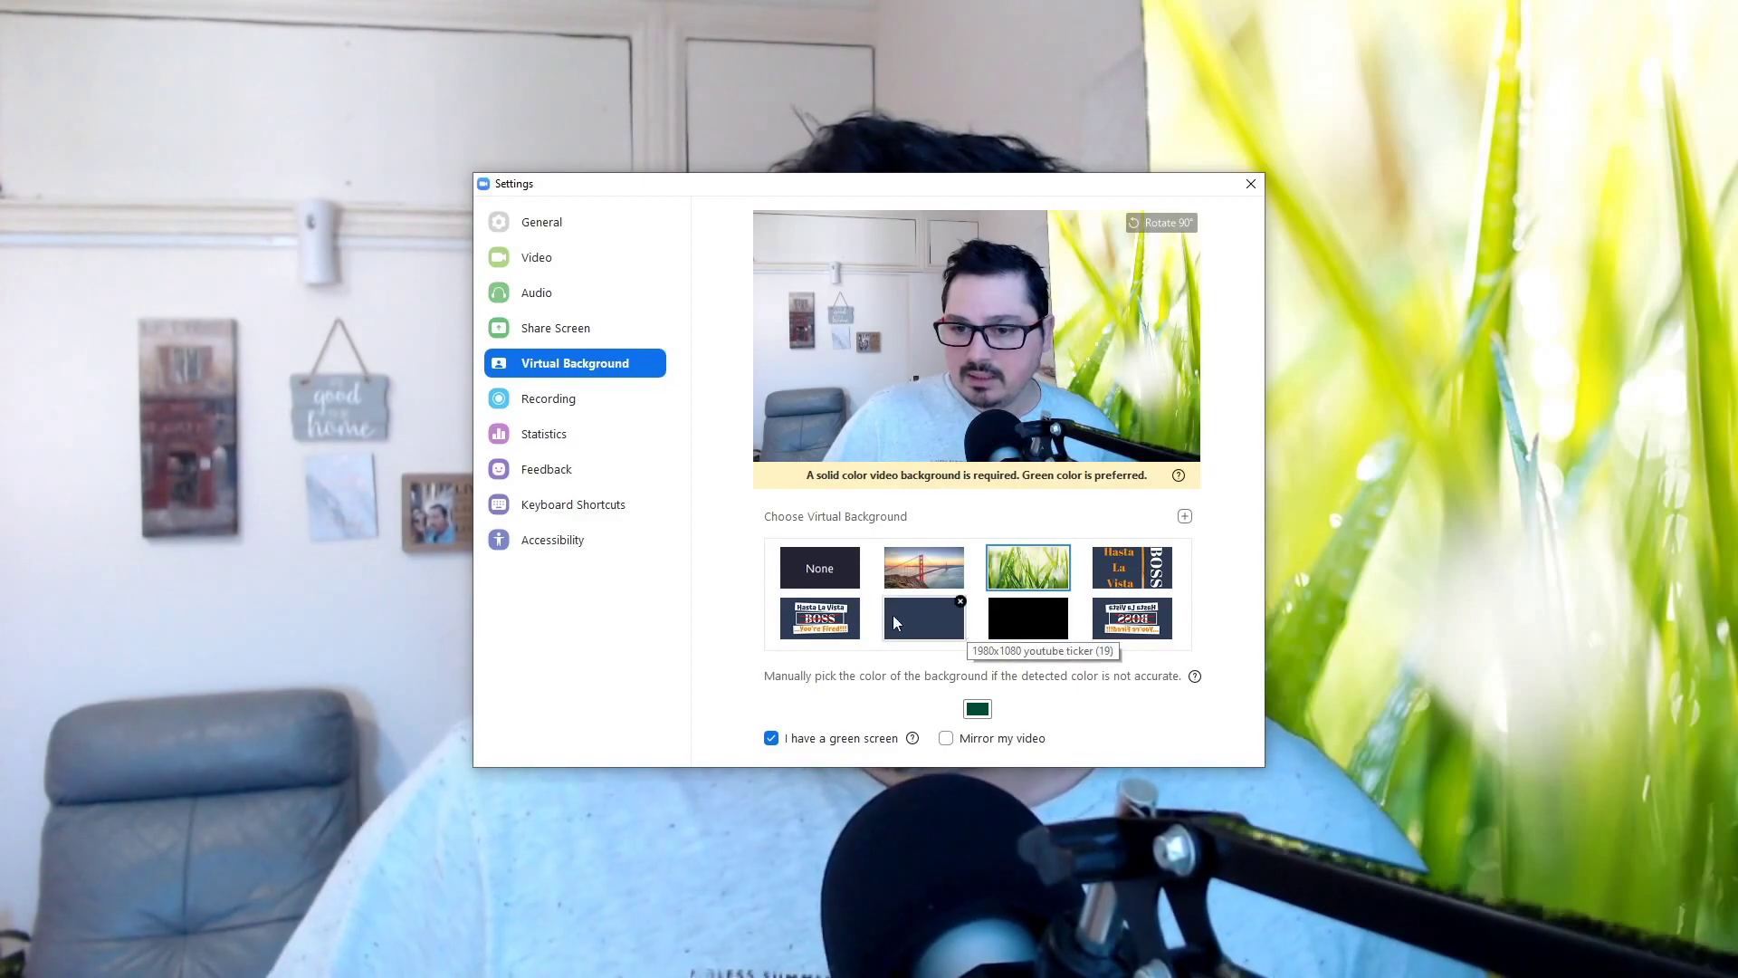
{"action": "left_click", "coordinate": [844, 619]}
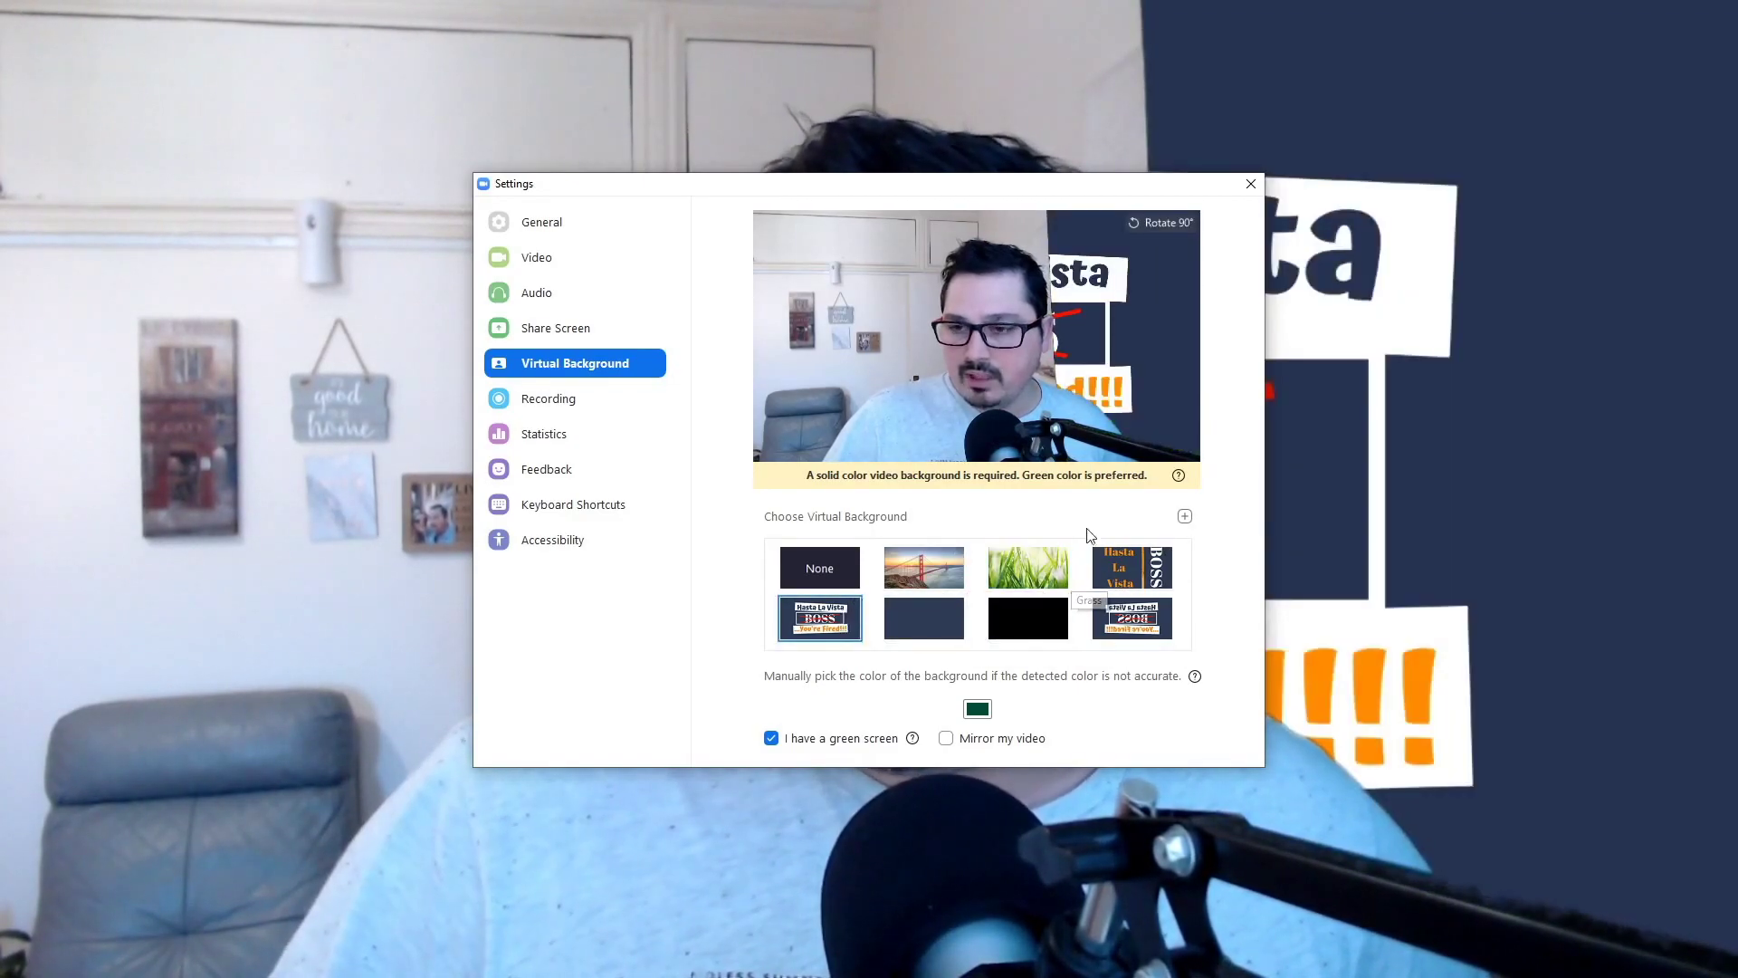
View the options for adding a background, try None, reapply the Hasta La Vista BOSS image and close the settings
{"action": "left_click", "coordinate": [1185, 516]}
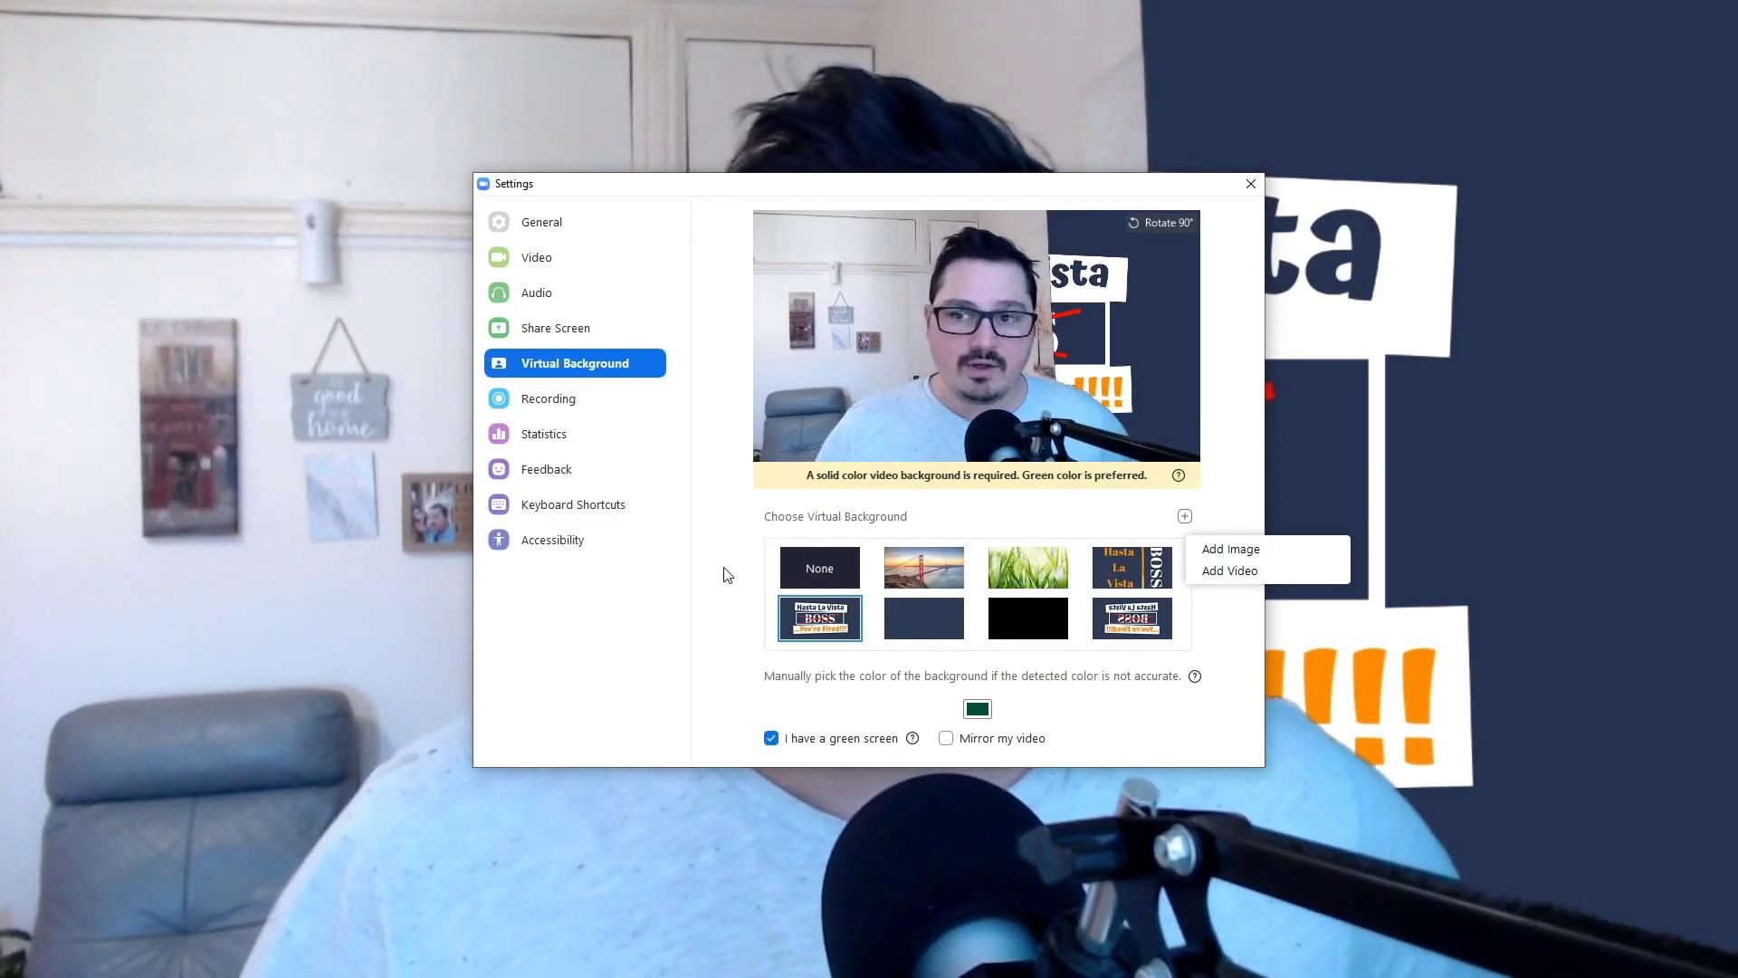
{"action": "left_click", "coordinate": [808, 572]}
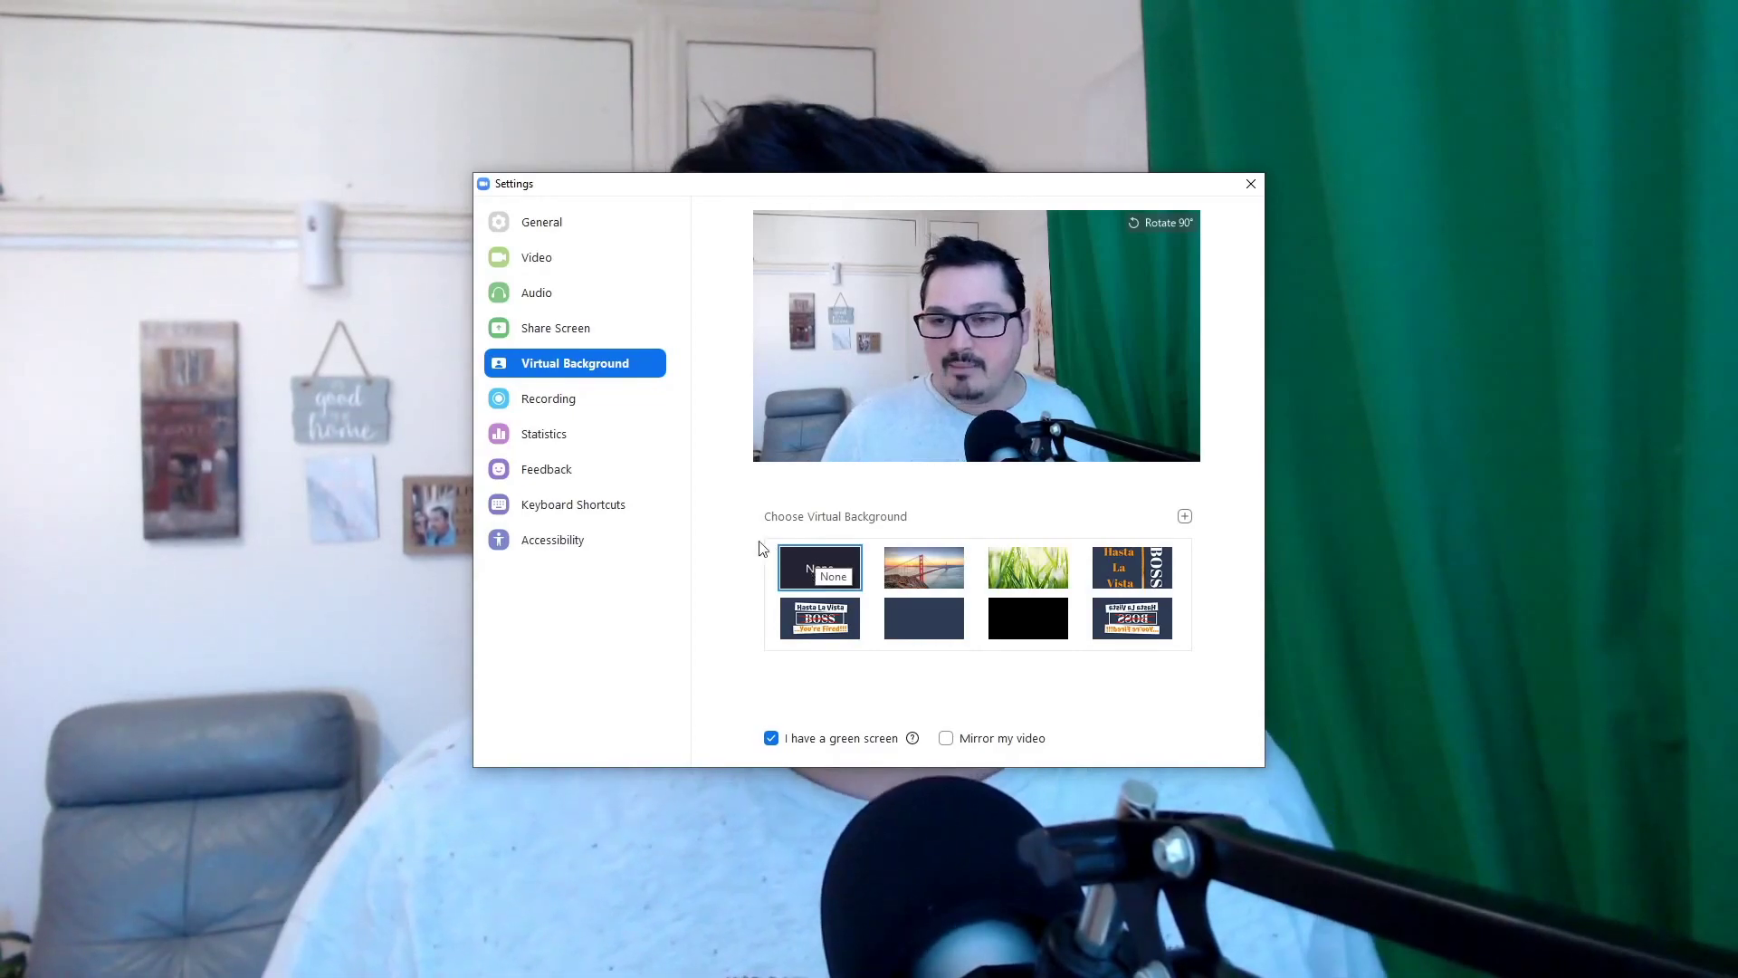
{"action": "left_click", "coordinate": [821, 619]}
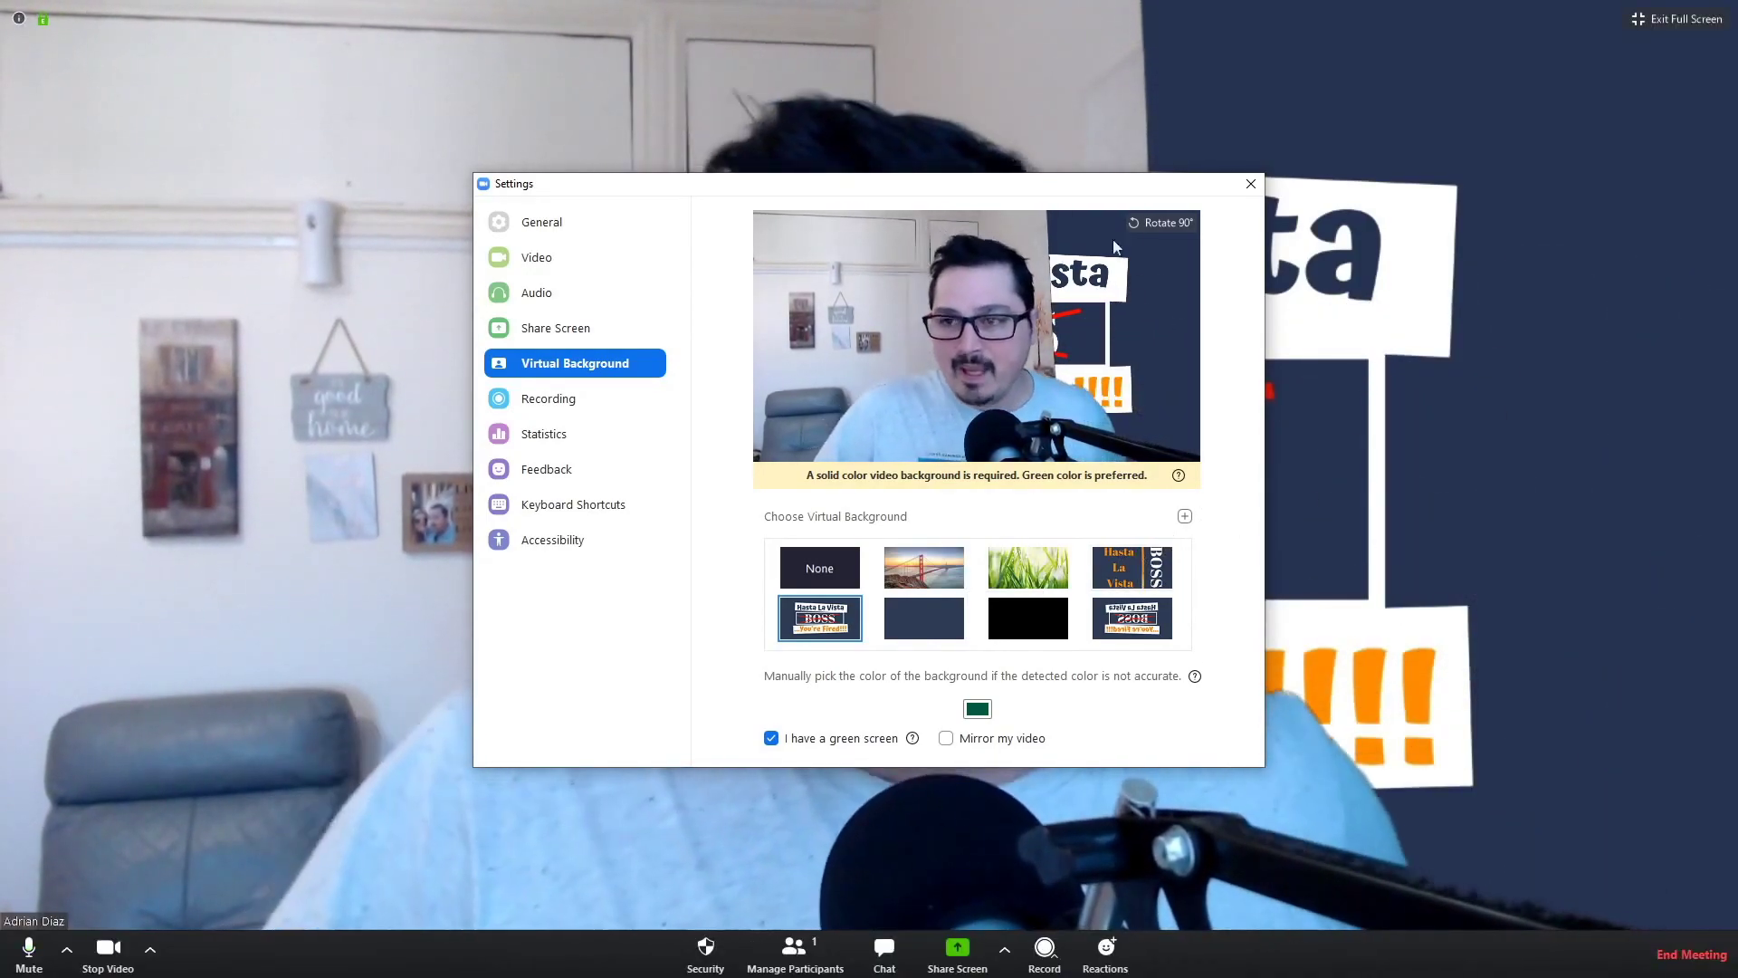
{"action": "left_click", "coordinate": [1250, 184]}
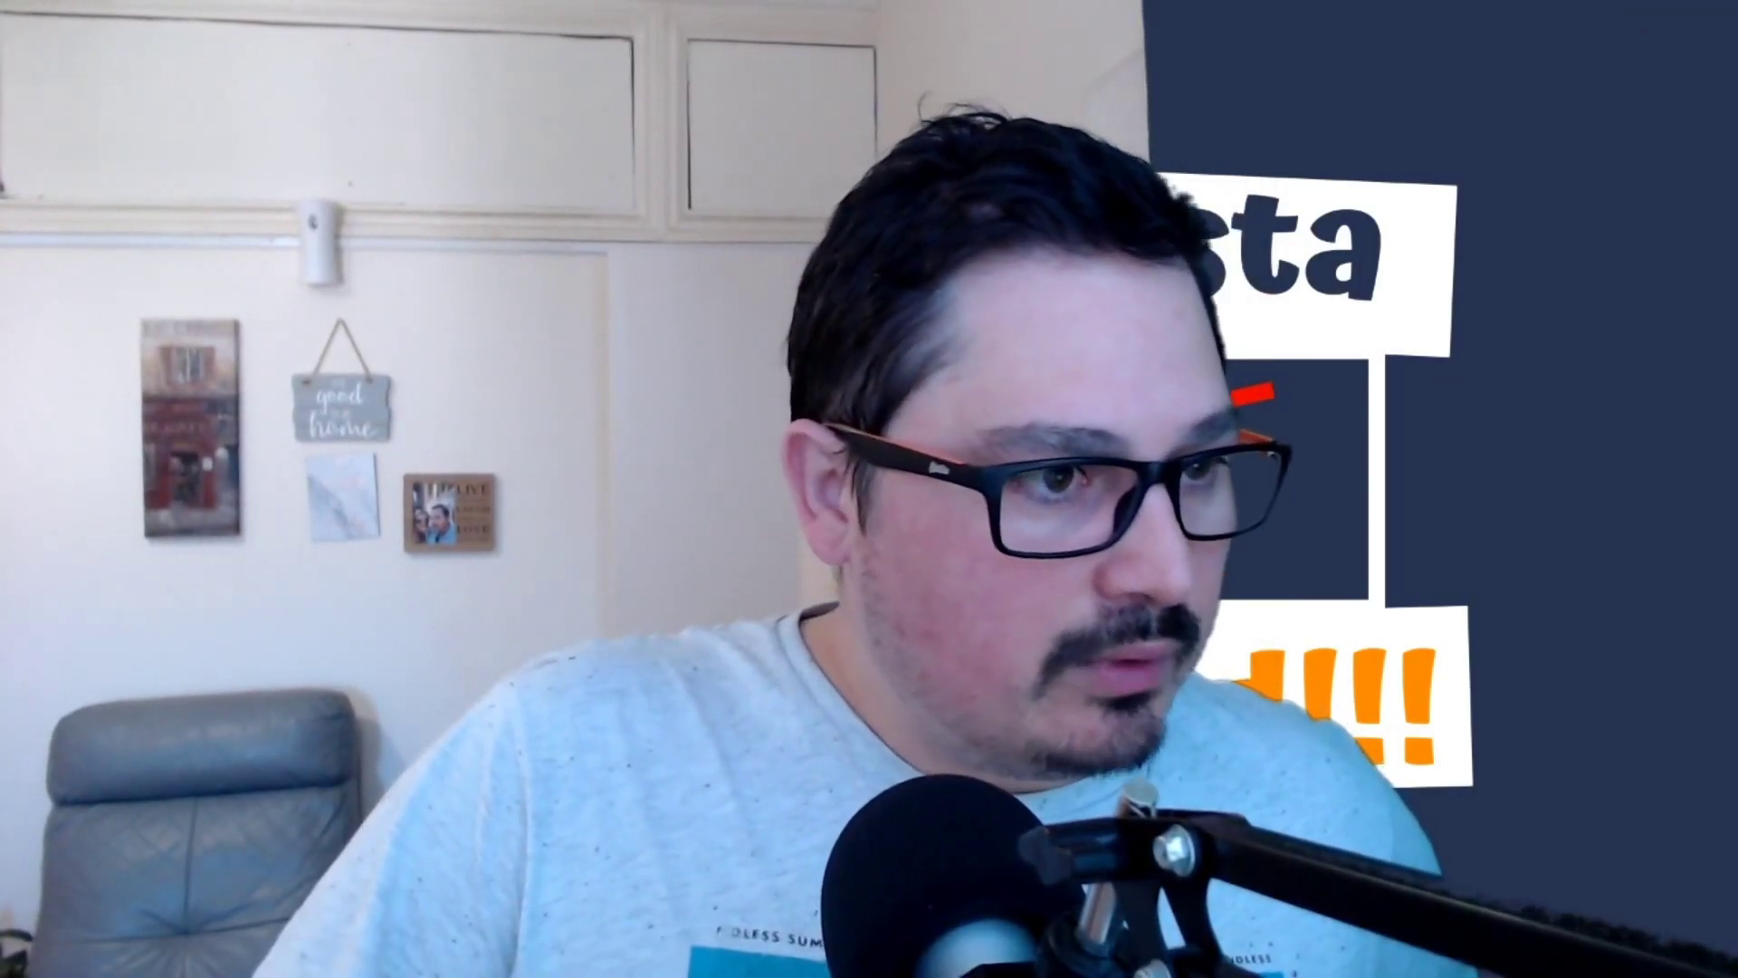
Bring up the How to Live stream document and review the Steps to Go LIVE with Zoom through Enter Full Screen
{"action": "key", "text": "alt+Tab"}
{"action": "left_click", "coordinate": [477, 113]}
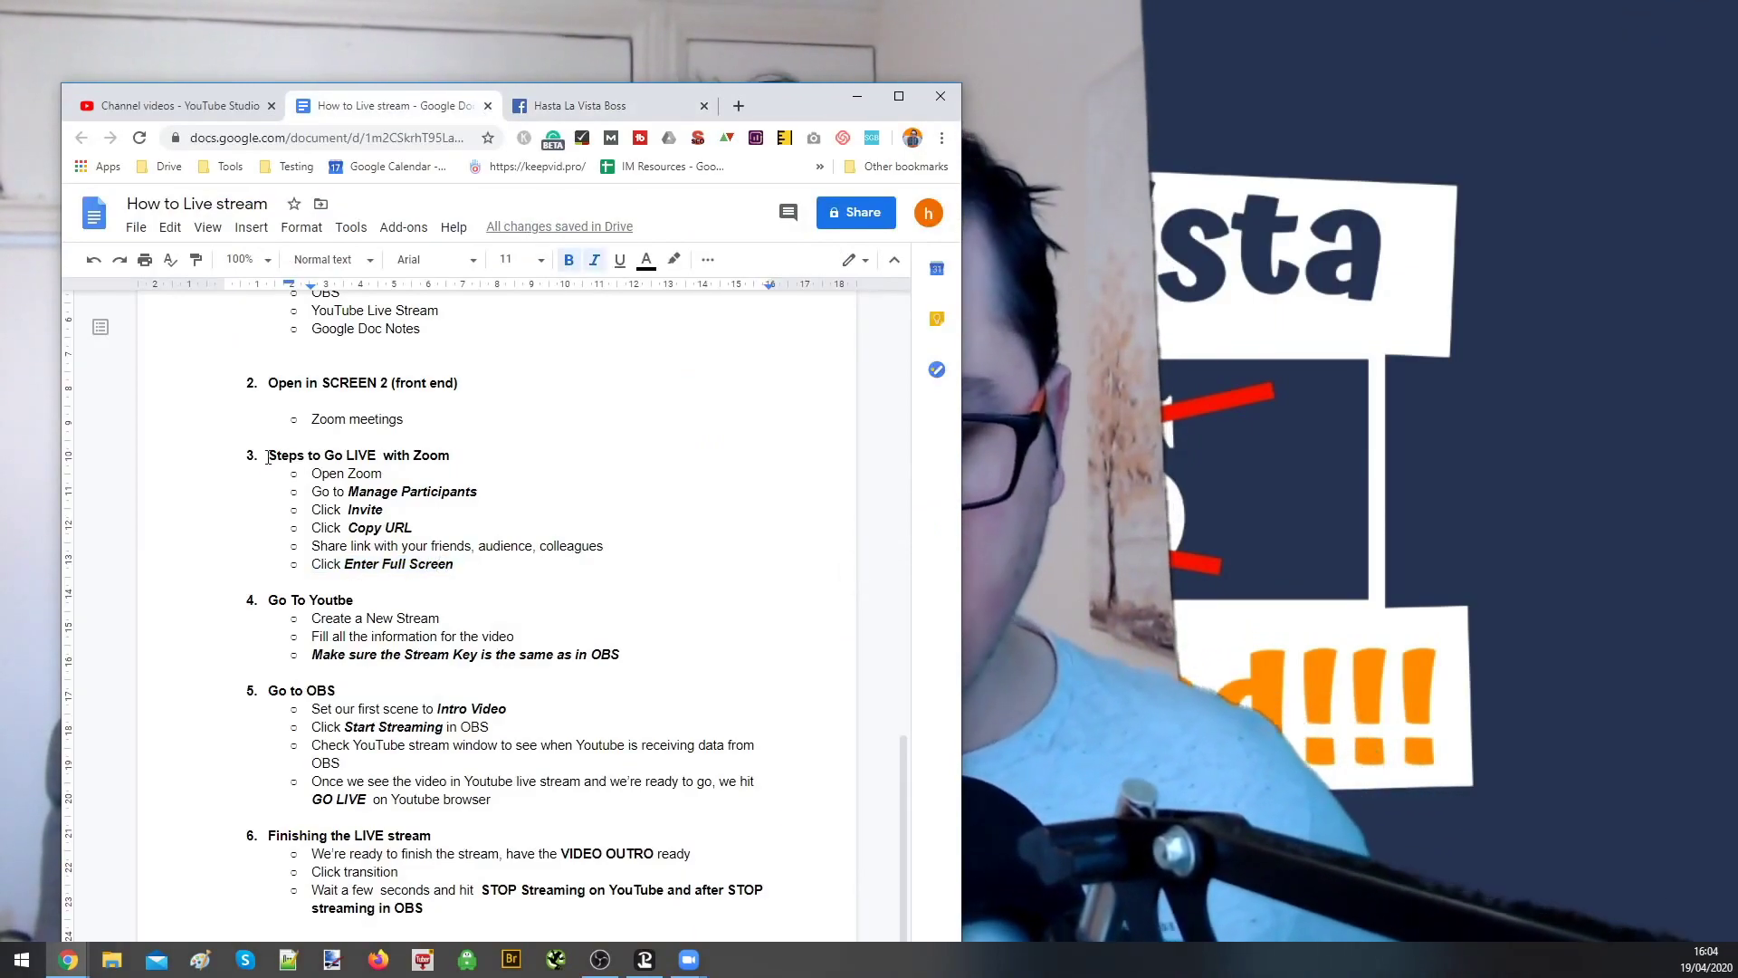
{"action": "left_click_drag", "start_coordinate": [269, 454], "coordinate": [414, 529]}
{"action": "left_click", "coordinate": [476, 564]}
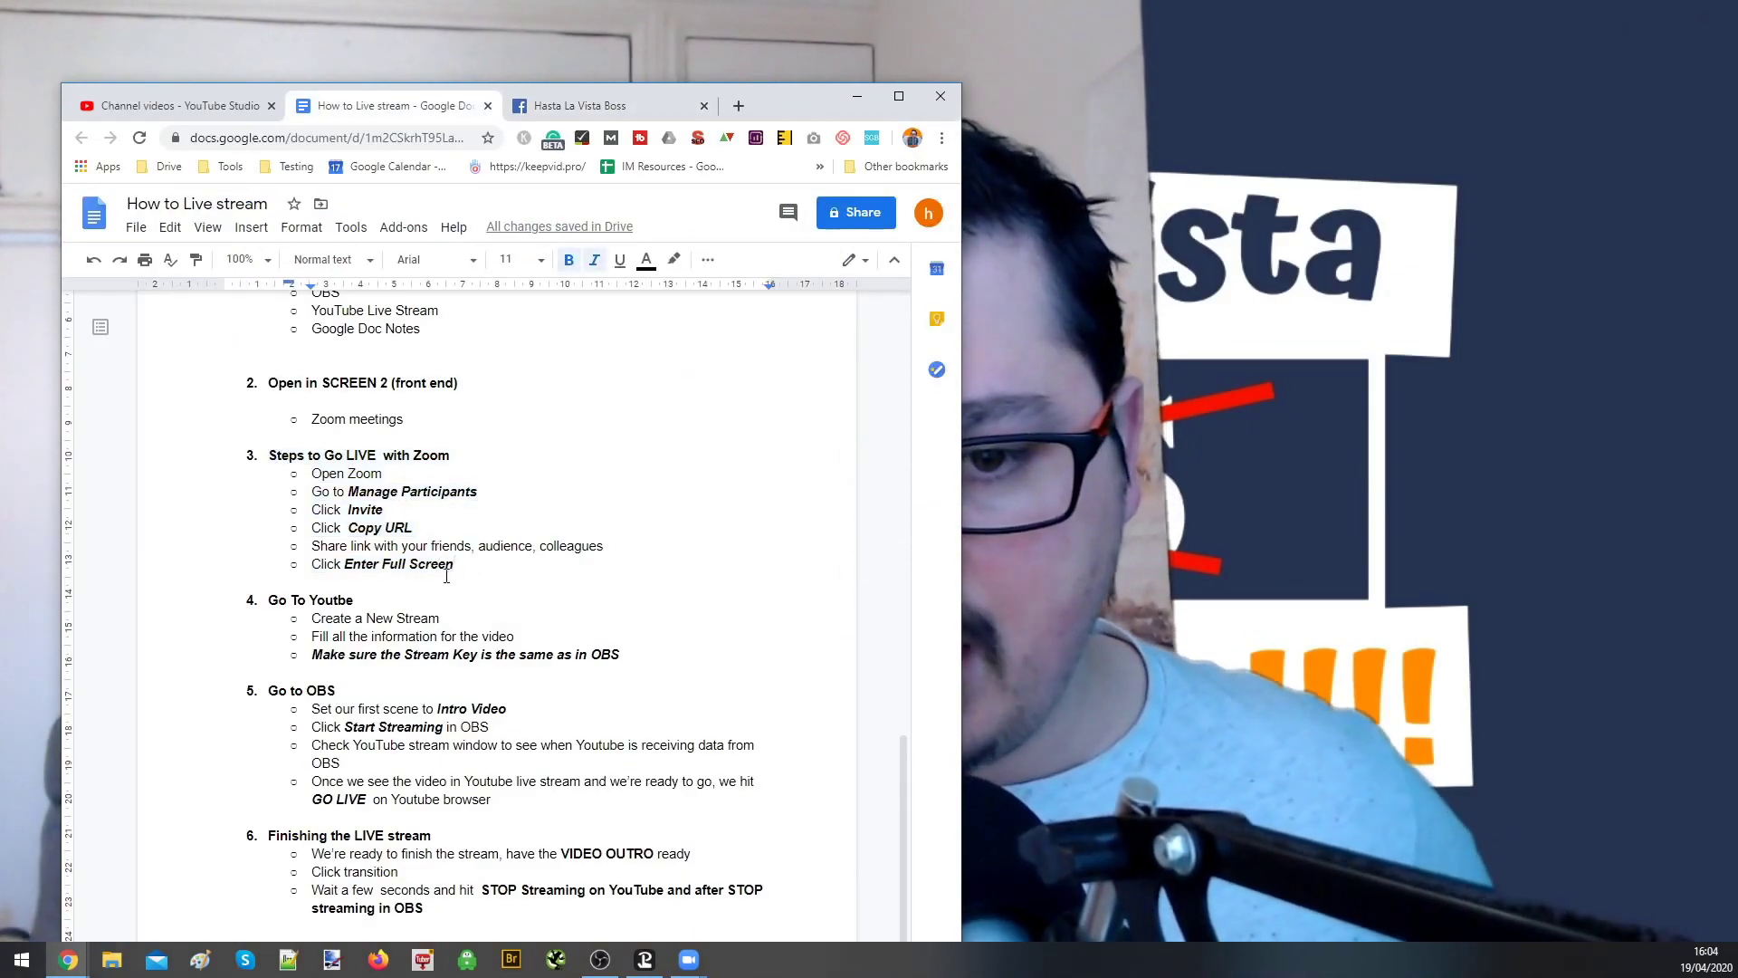
{"action": "scroll", "coordinate": [407, 565], "scroll_direction": "down", "scroll_amount": 1}
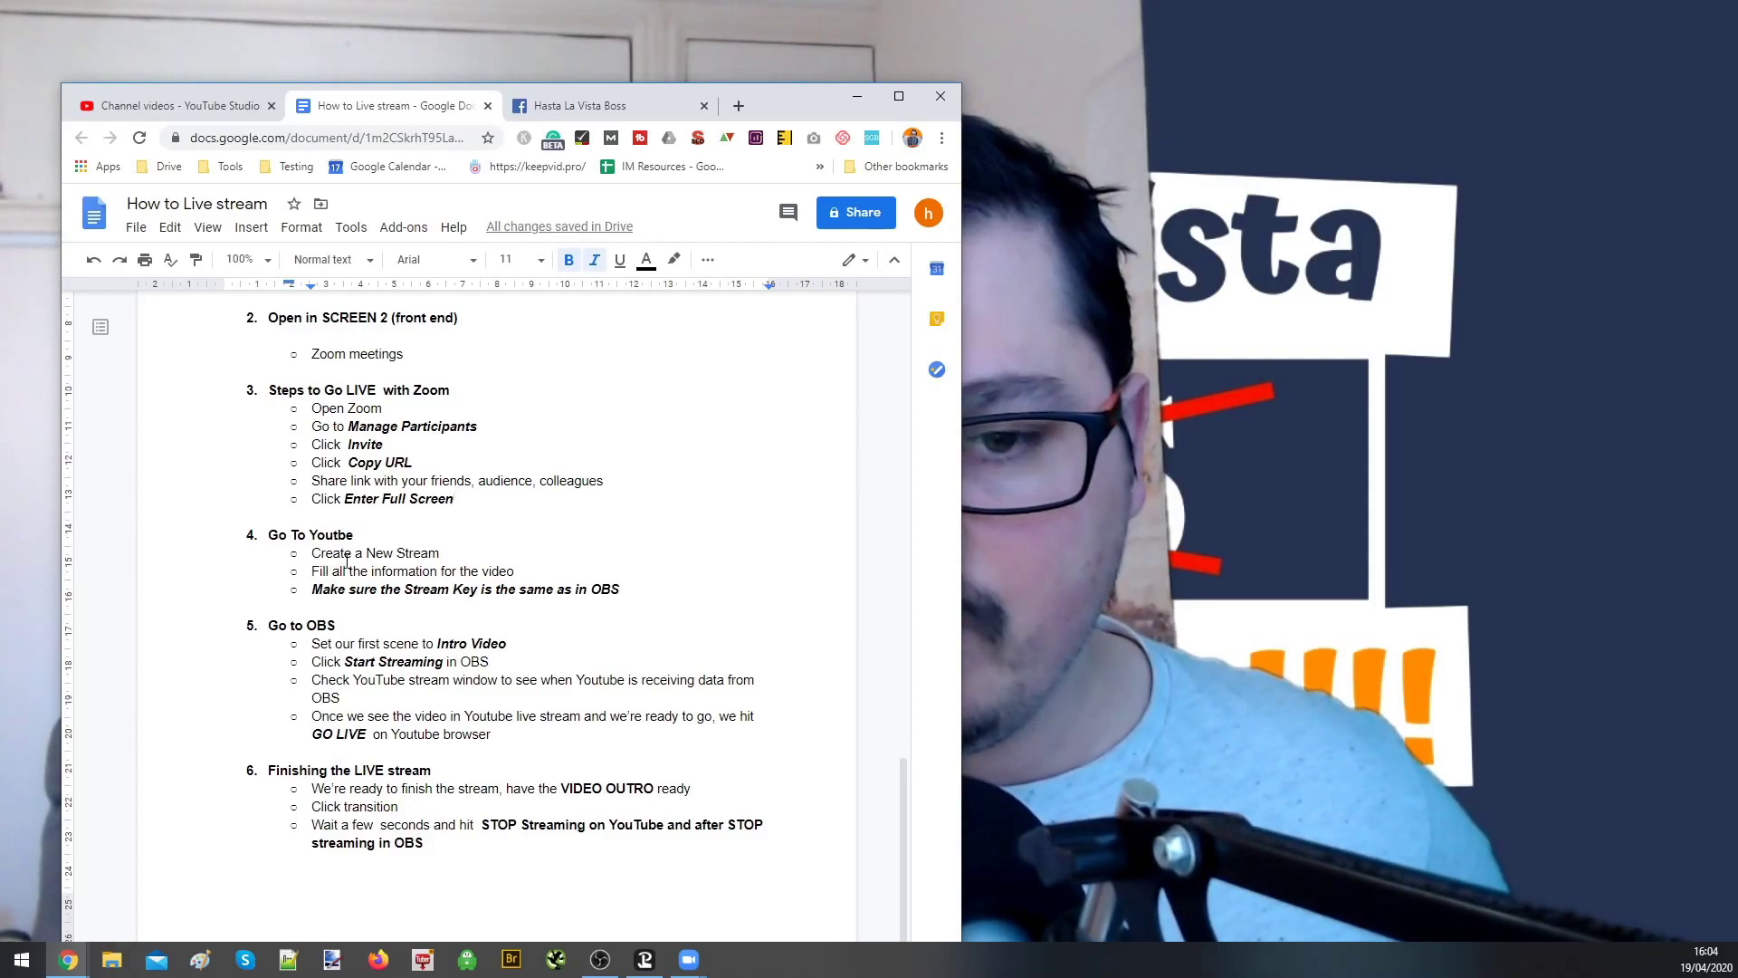
Arrange the document and OBS Studio side by side and highlight the stream key reminder under Go To Youtbe
{"action": "left_click_drag", "start_coordinate": [797, 106], "coordinate": [1556, 30]}
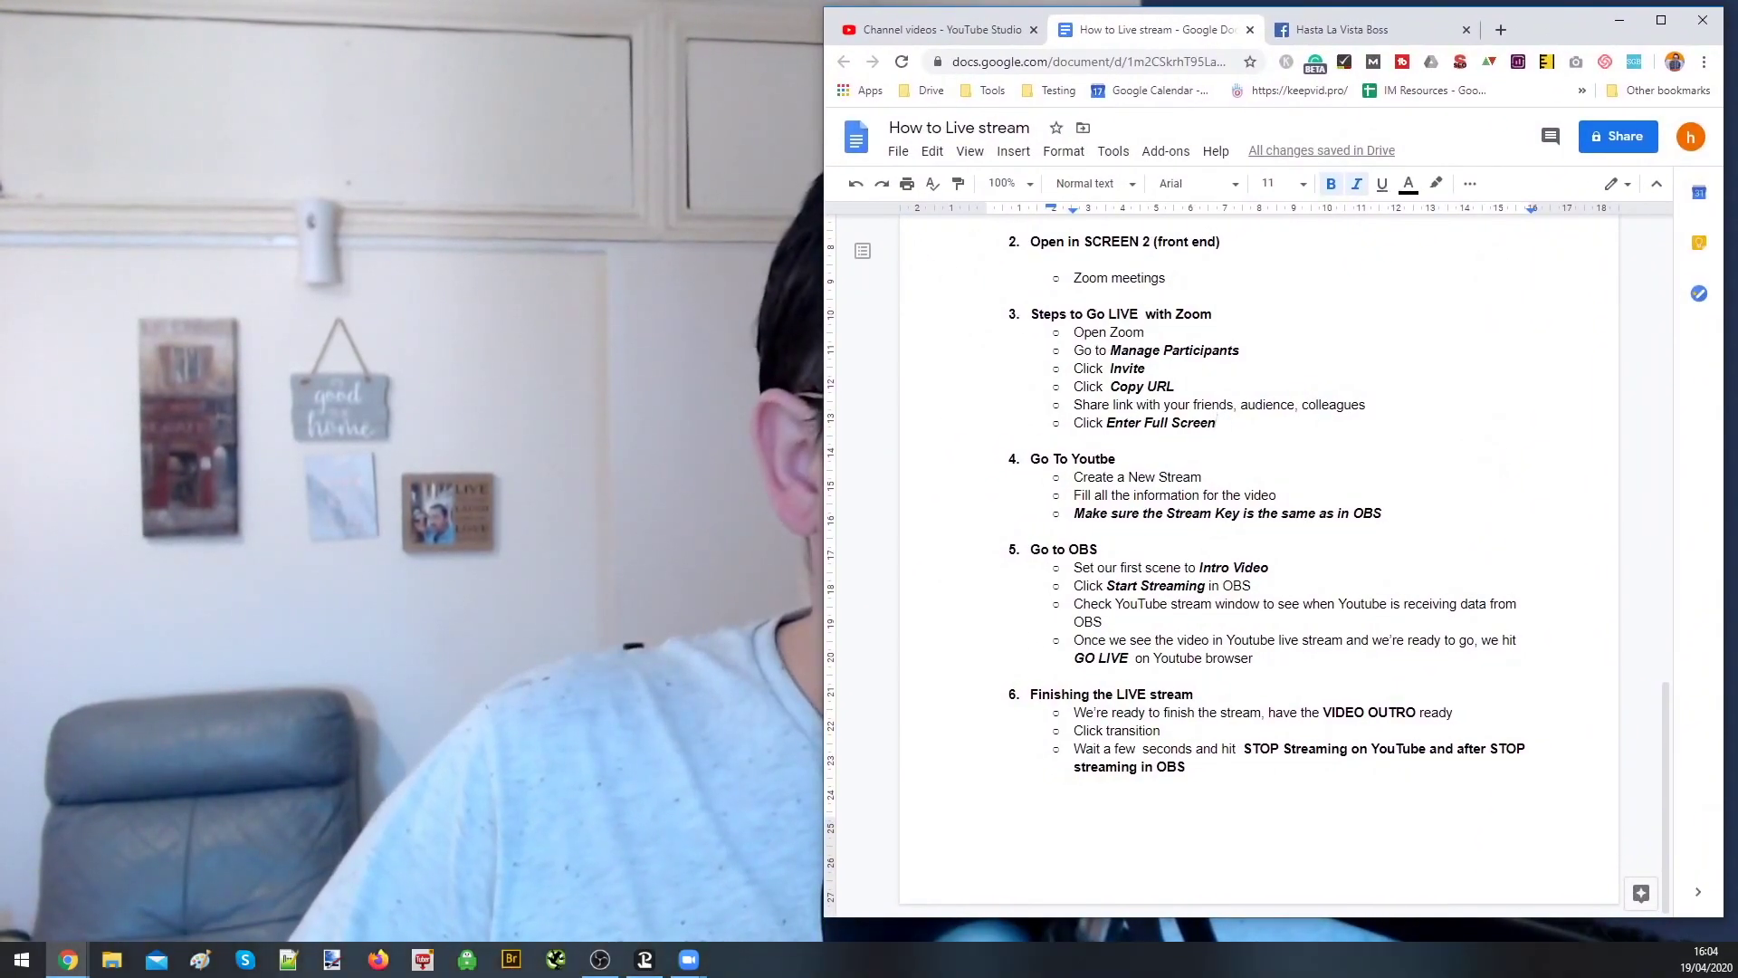
{"action": "left_click_drag", "start_coordinate": [0, 23], "coordinate": [626, 29]}
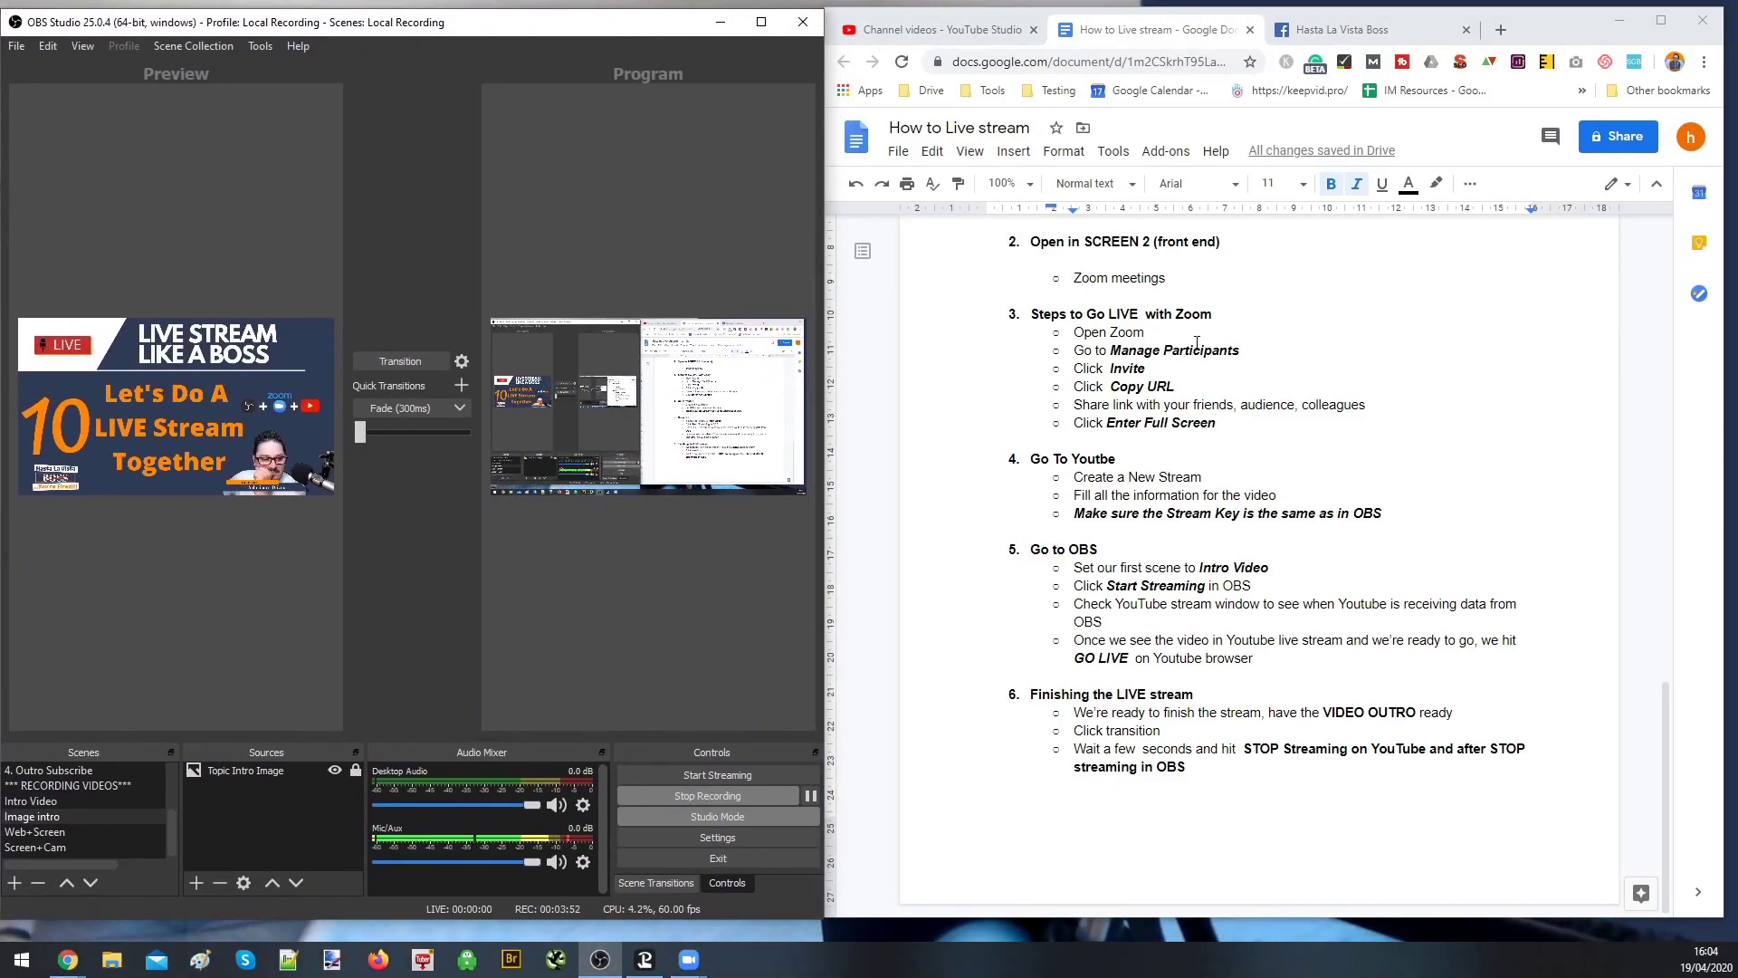
{"action": "left_click", "coordinate": [1111, 460]}
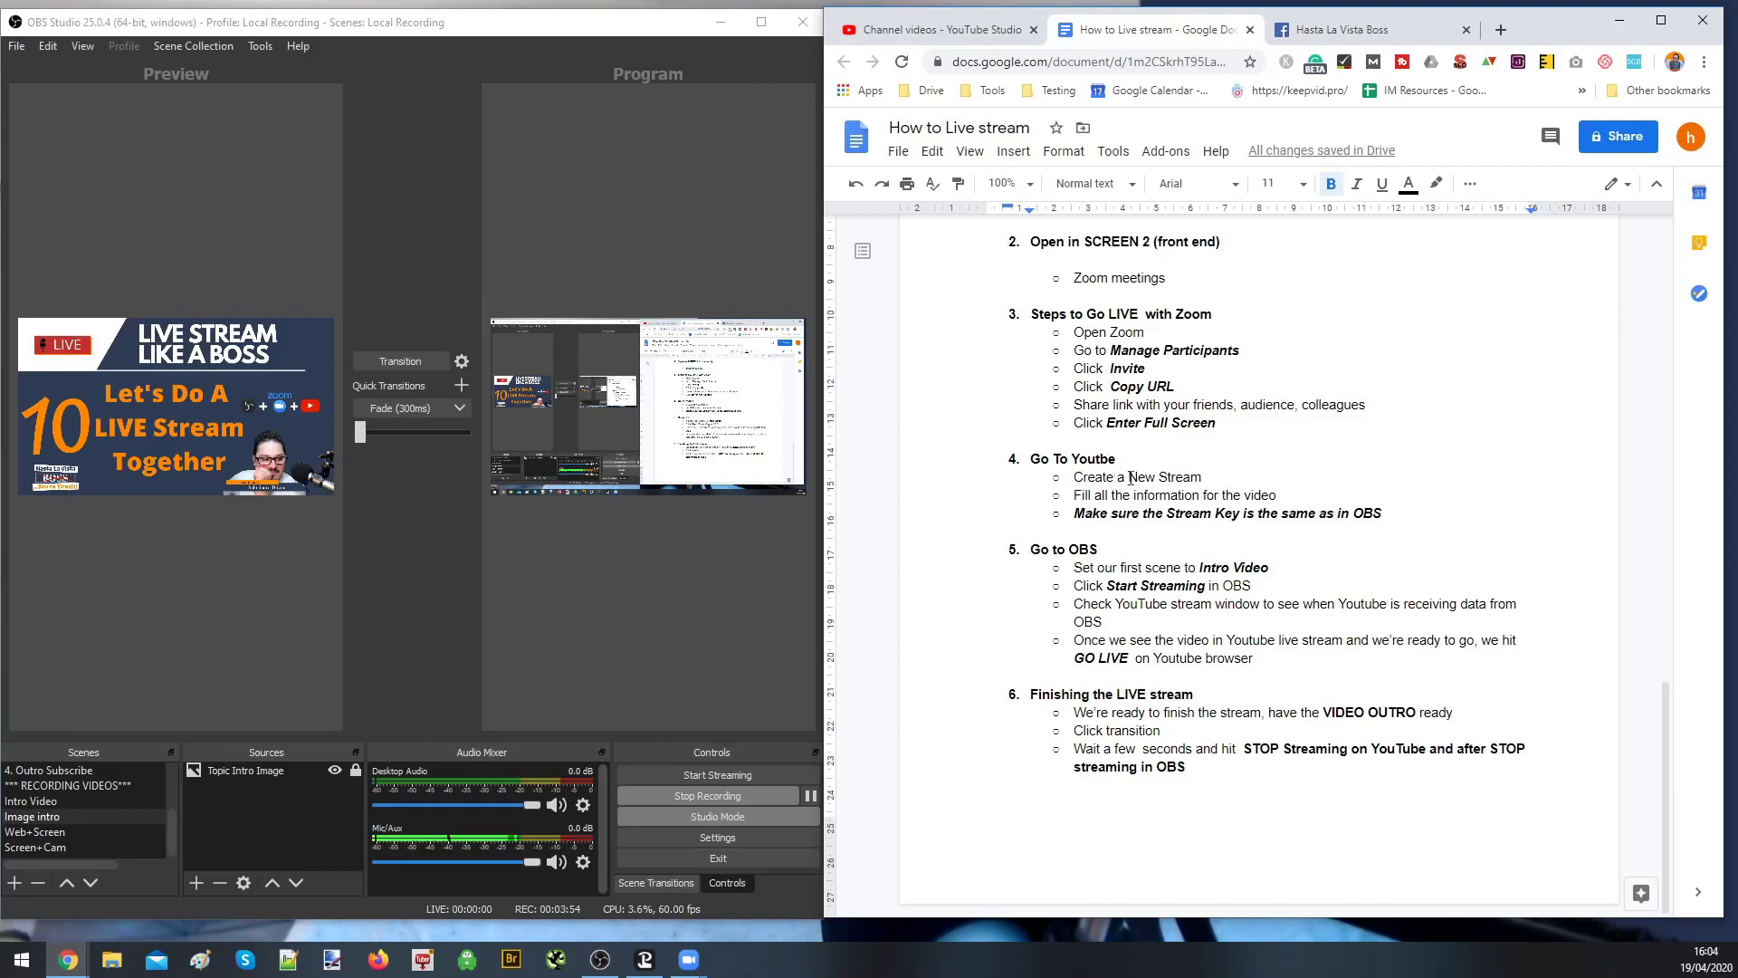
{"action": "triple_click", "coordinate": [1087, 474]}
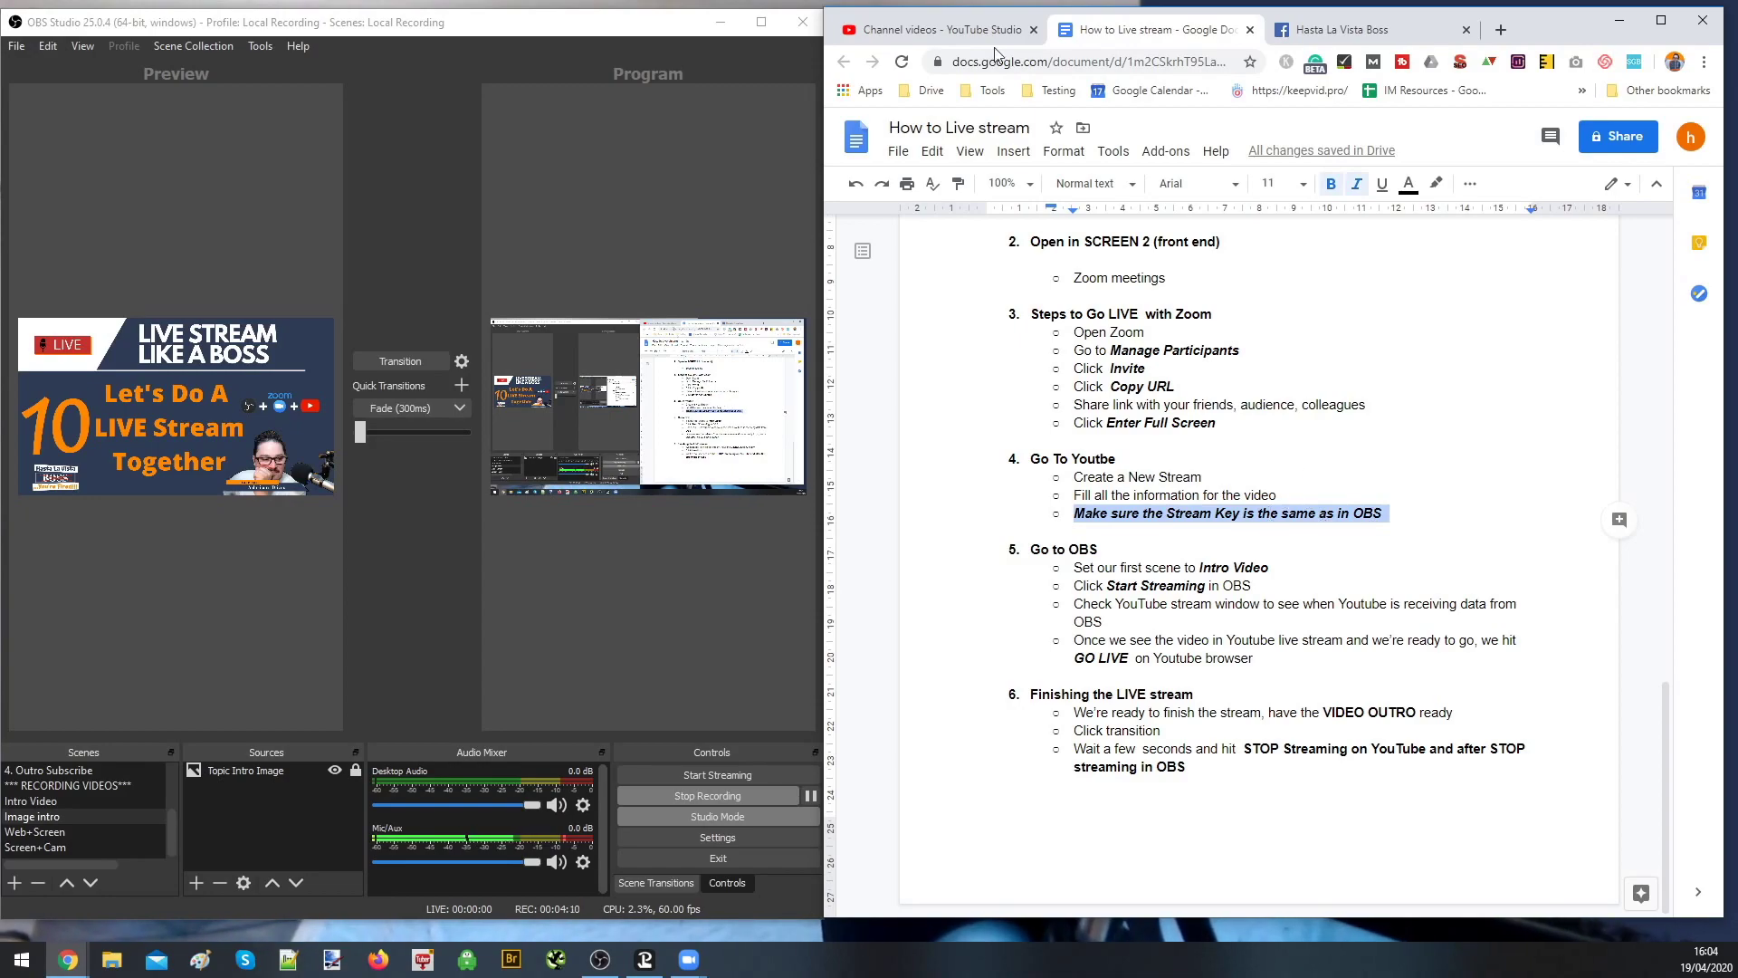
Switch to YouTube Studio, open its live streaming page and position the browser window beside OBS Studio
{"action": "left_click", "coordinate": [963, 38]}
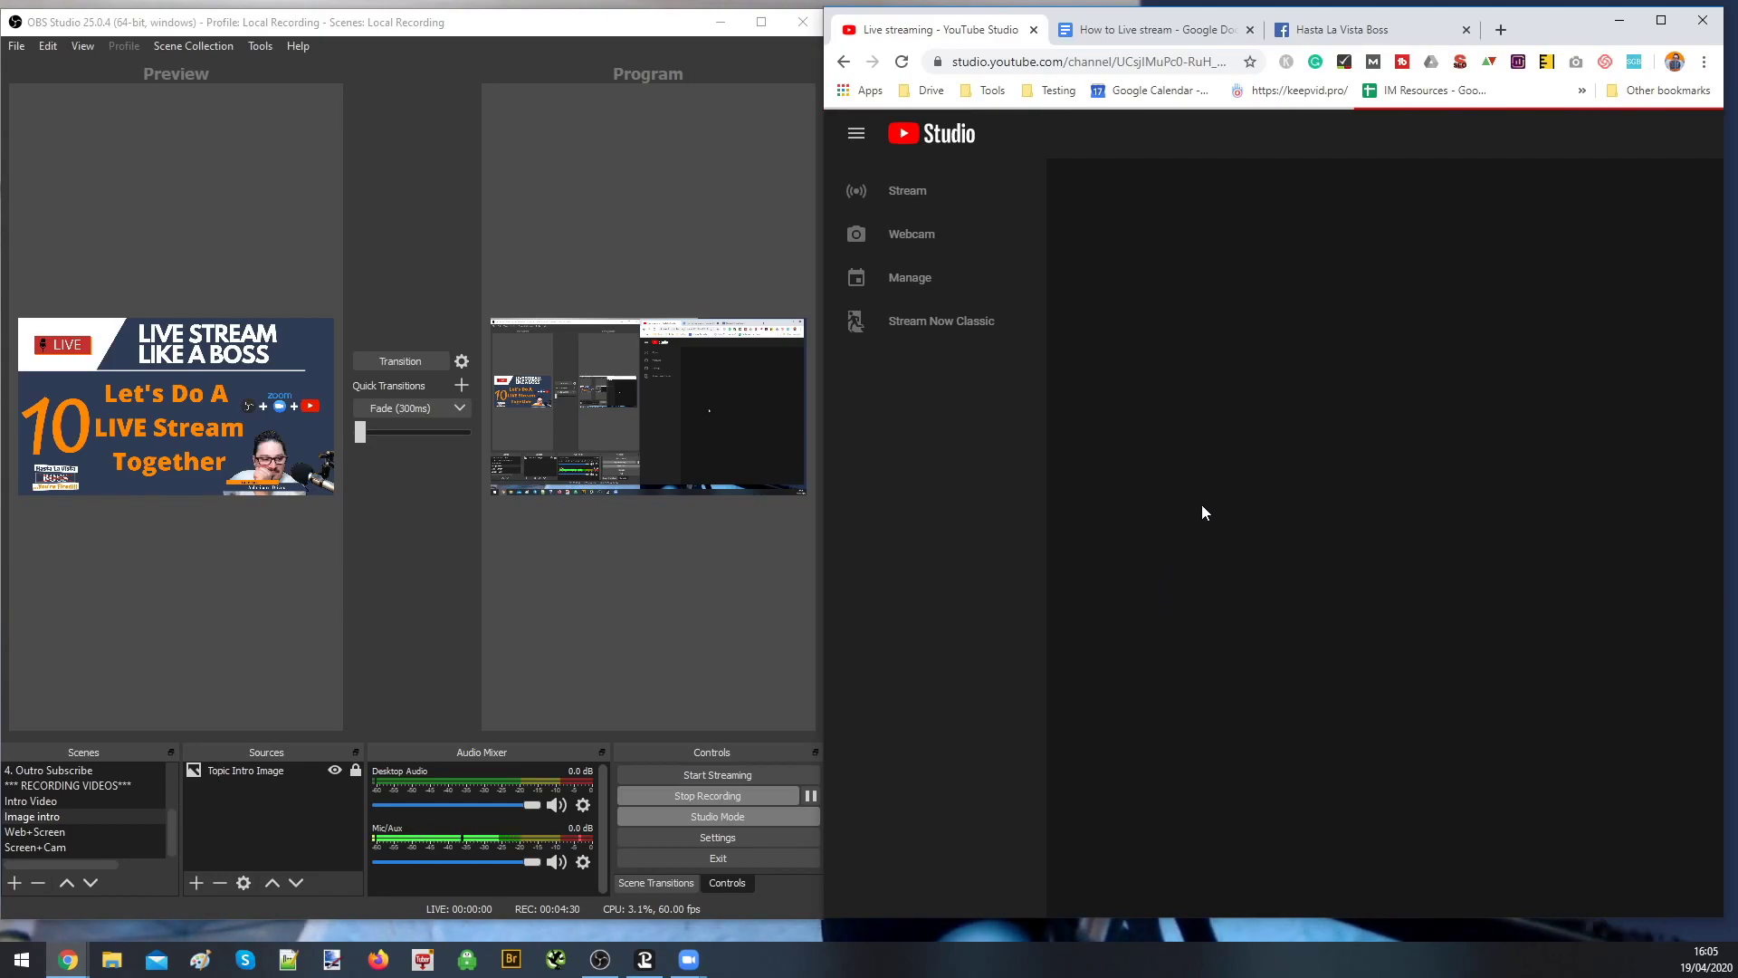
{"action": "left_click_drag", "start_coordinate": [1556, 33], "coordinate": [1350, 45]}
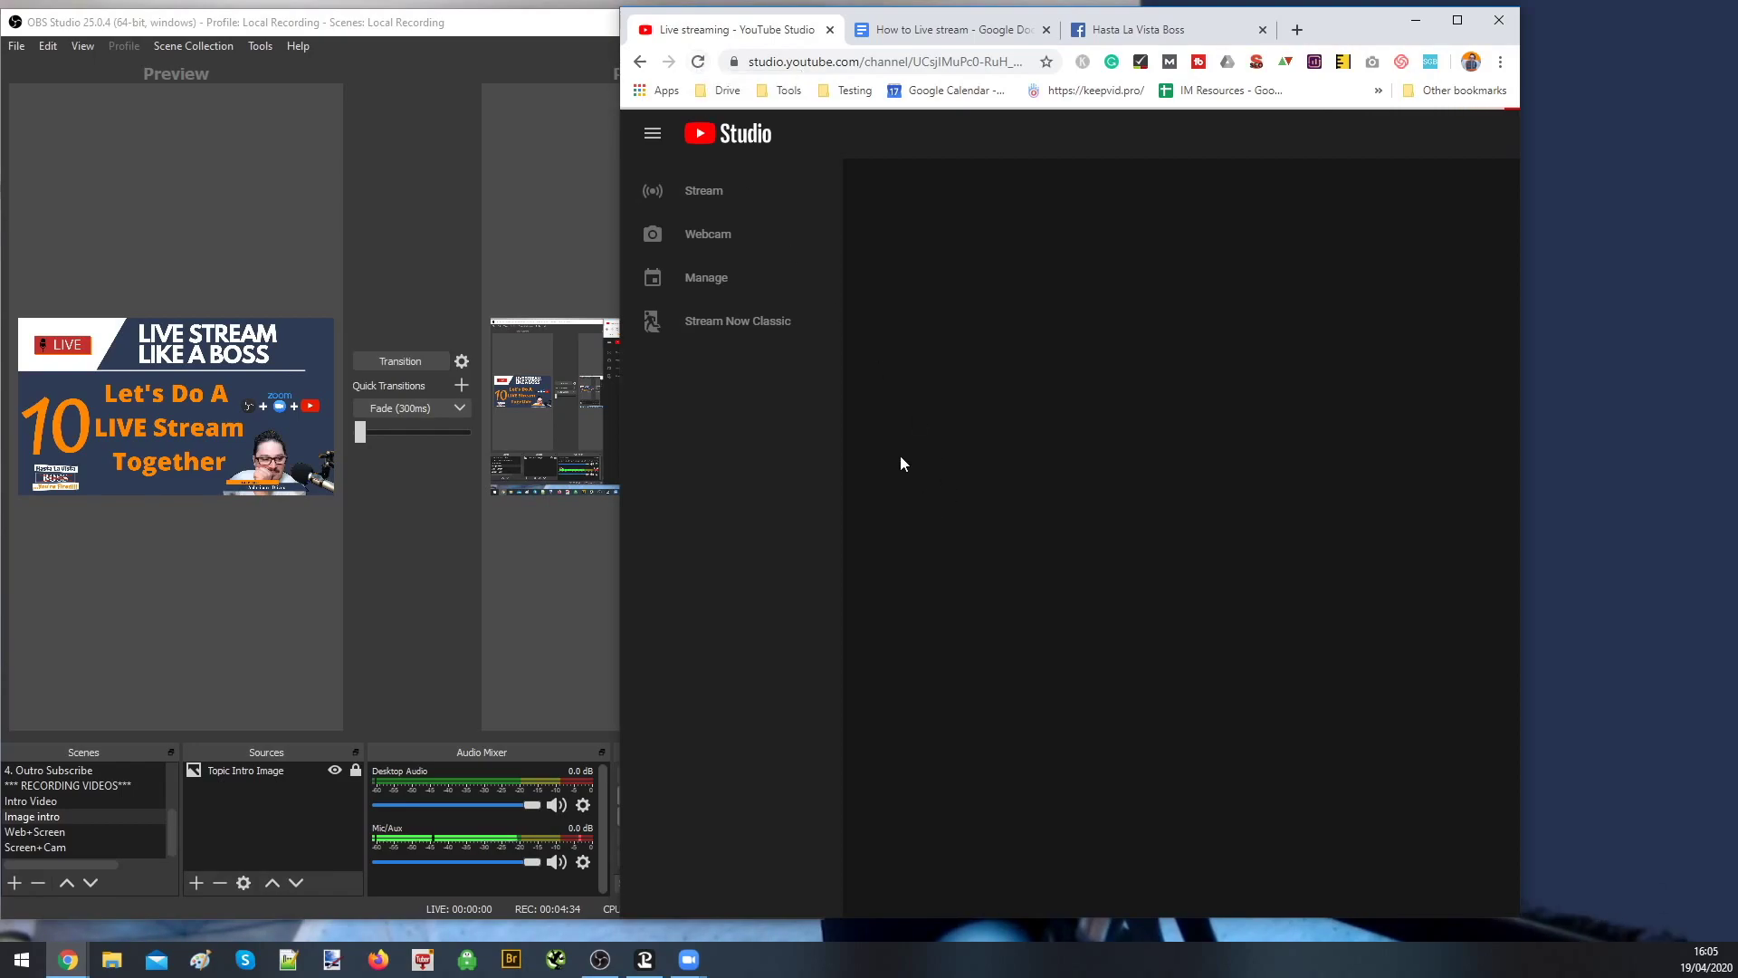
{"action": "left_click_drag", "start_coordinate": [1340, 28], "coordinate": [1496, 27]}
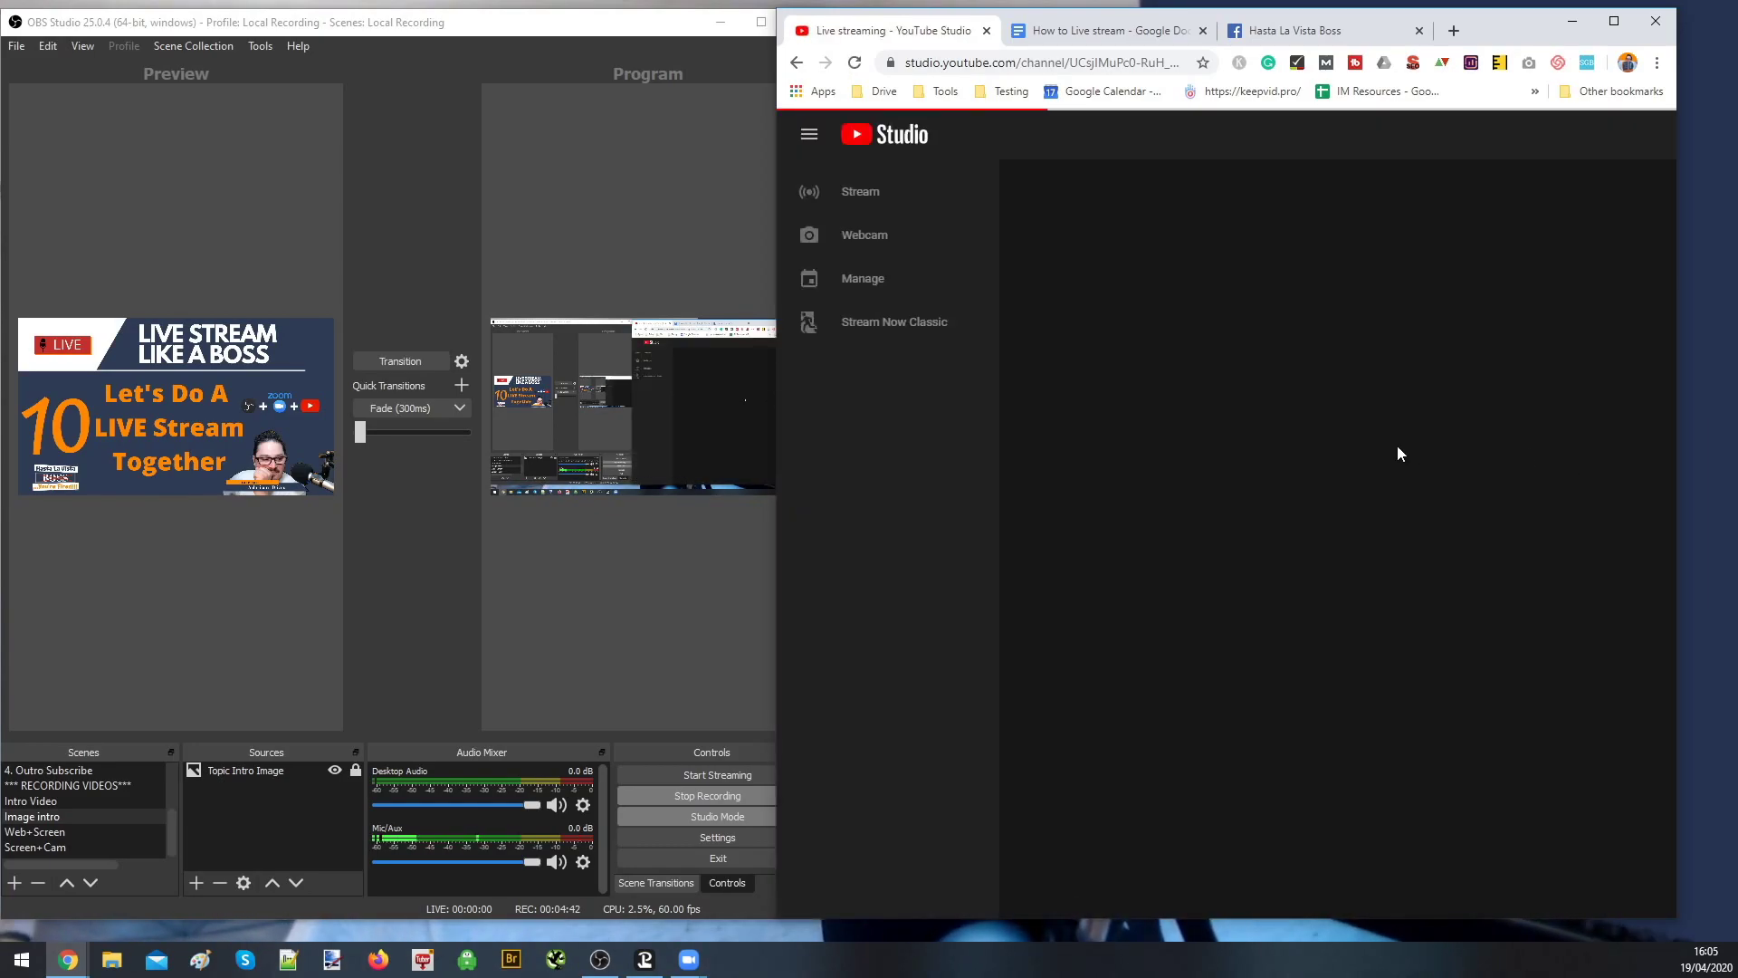
{"action": "left_click_drag", "start_coordinate": [1511, 33], "coordinate": [1553, 30]}
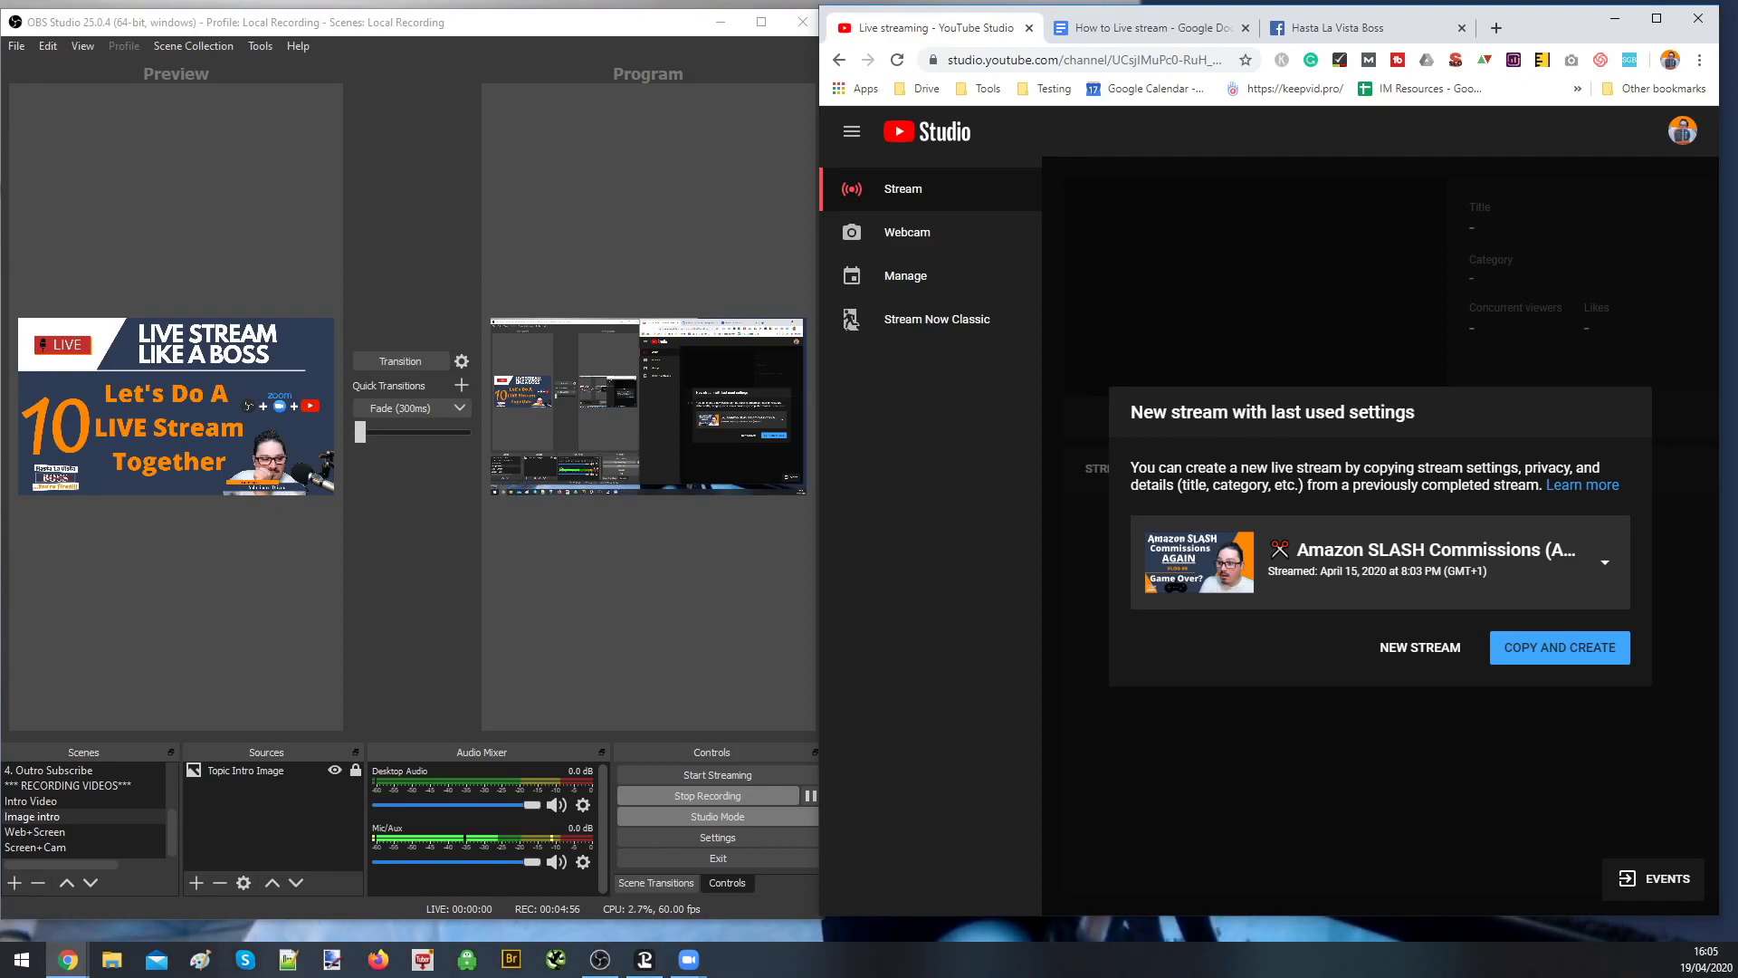
Create a new stream by copying the settings of the Amazon SLASH Commissions stream
{"action": "left_click", "coordinate": [1561, 651]}
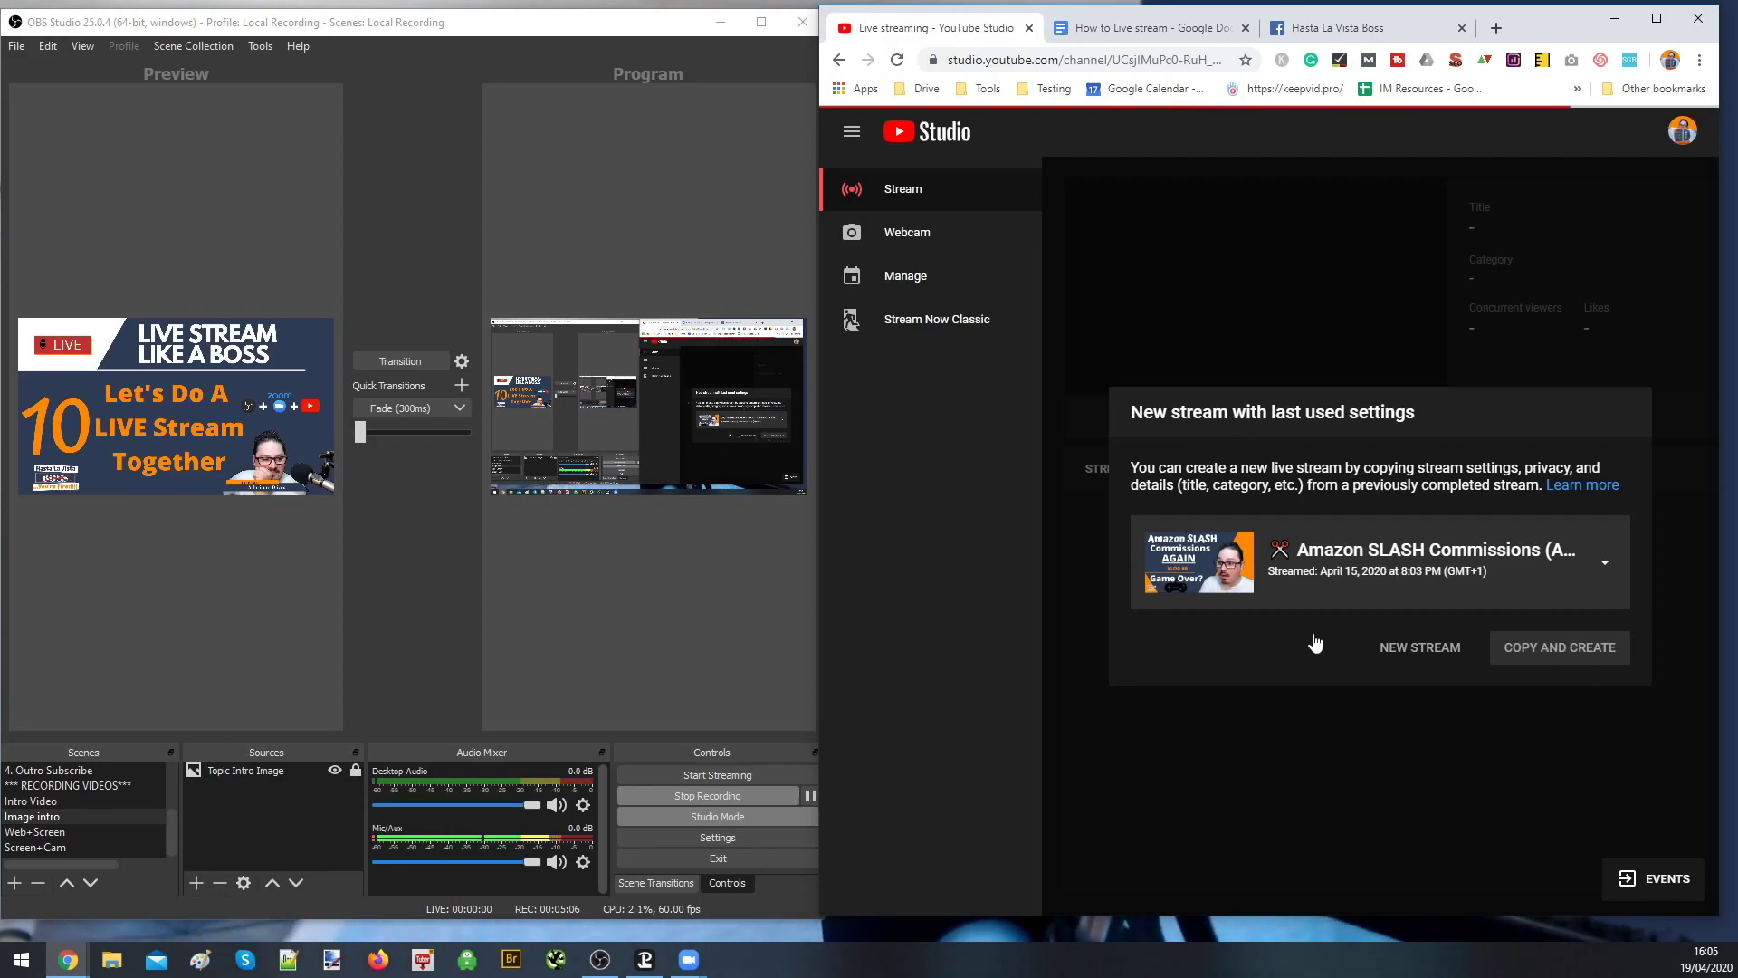
{"action": "left_click", "coordinate": [1521, 666]}
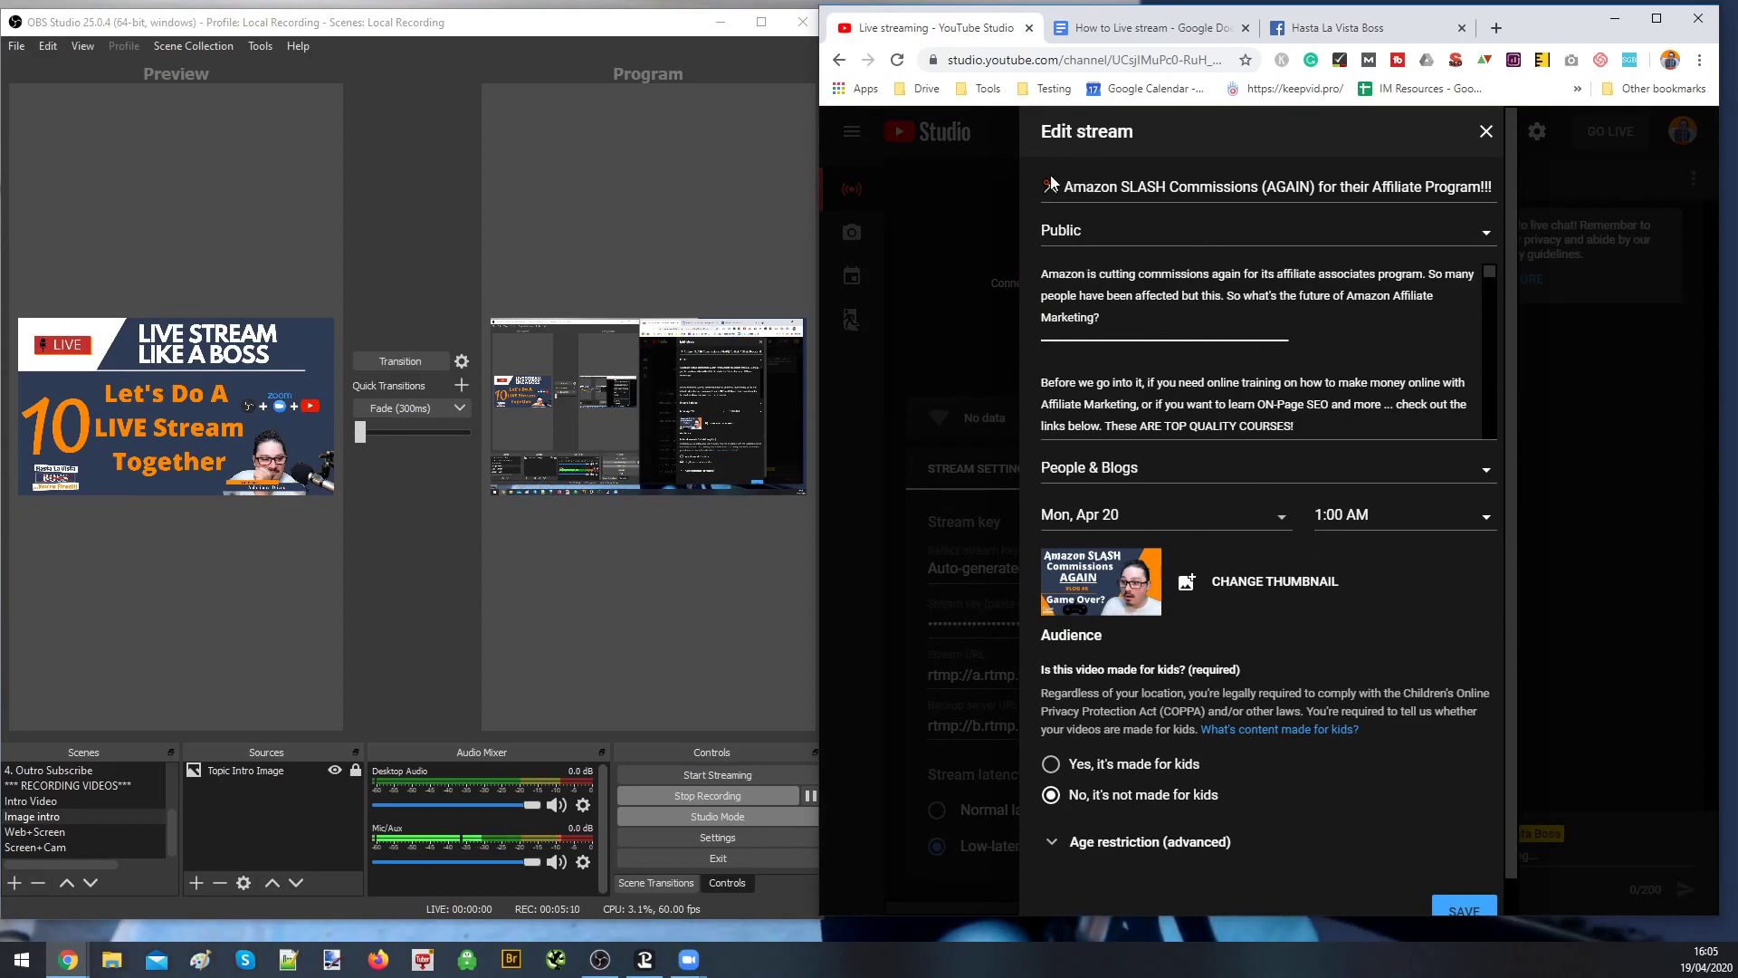
Replace the stream's title with "Change the Title" and set its visibility to Unlisted
{"action": "left_click_drag", "start_coordinate": [1043, 186], "coordinate": [1493, 186]}
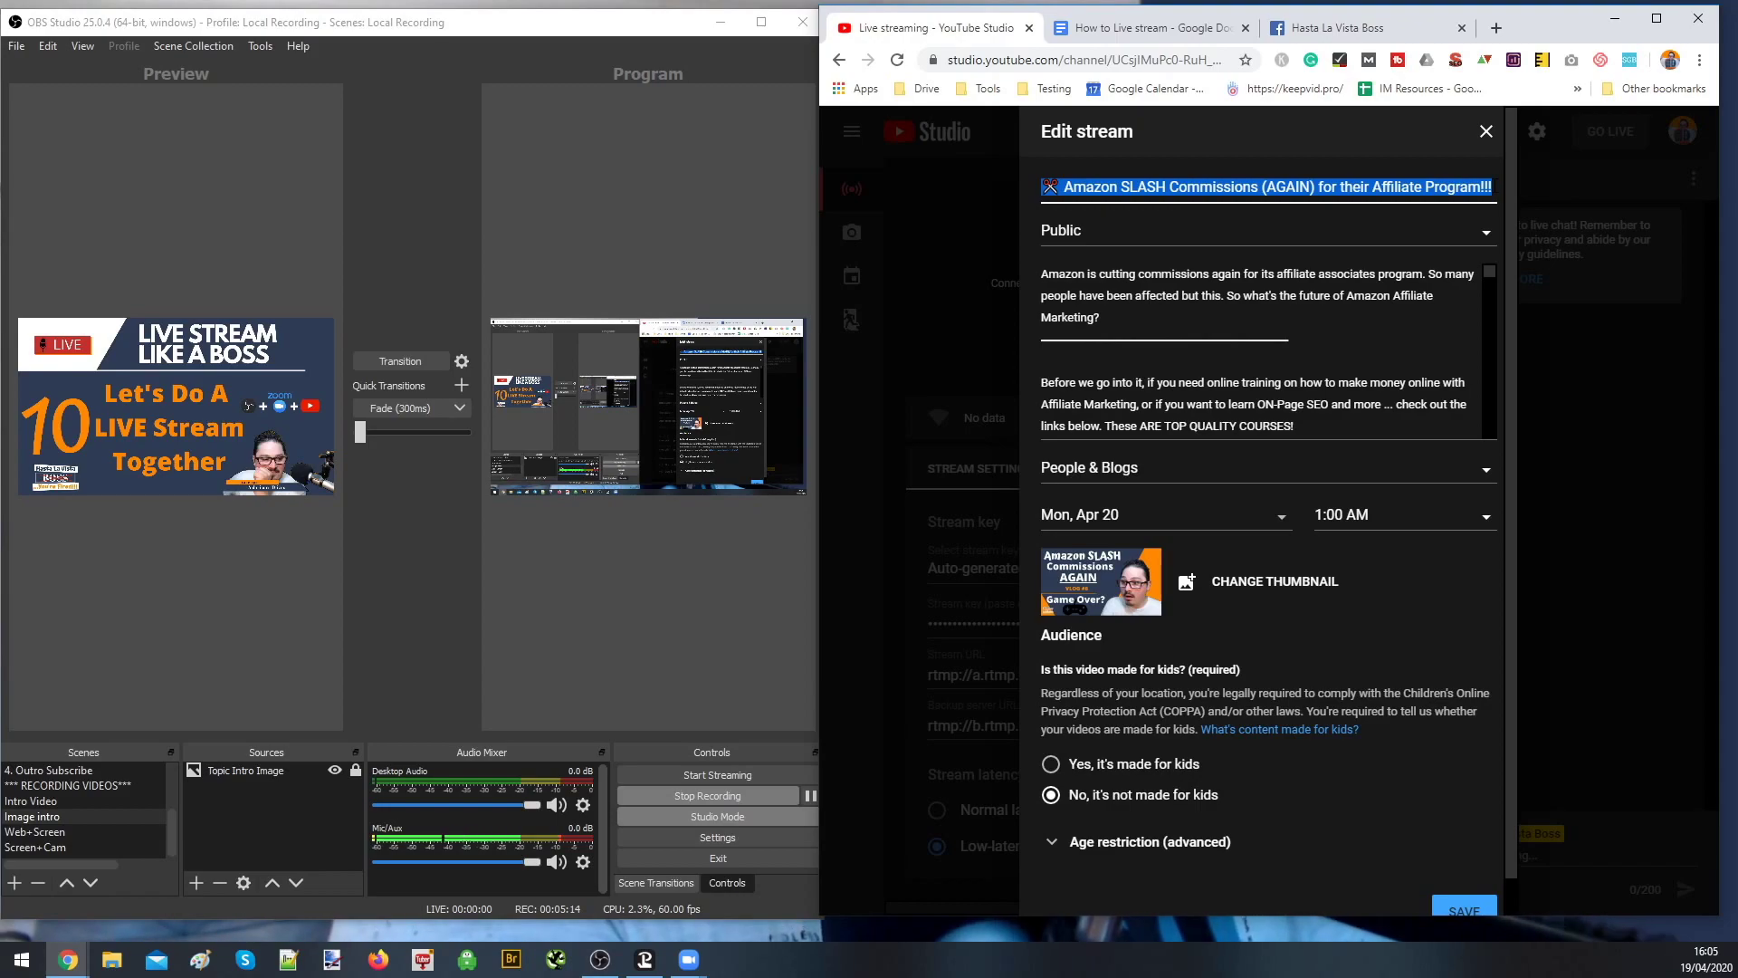
{"action": "type", "text": "Change  the Title"}
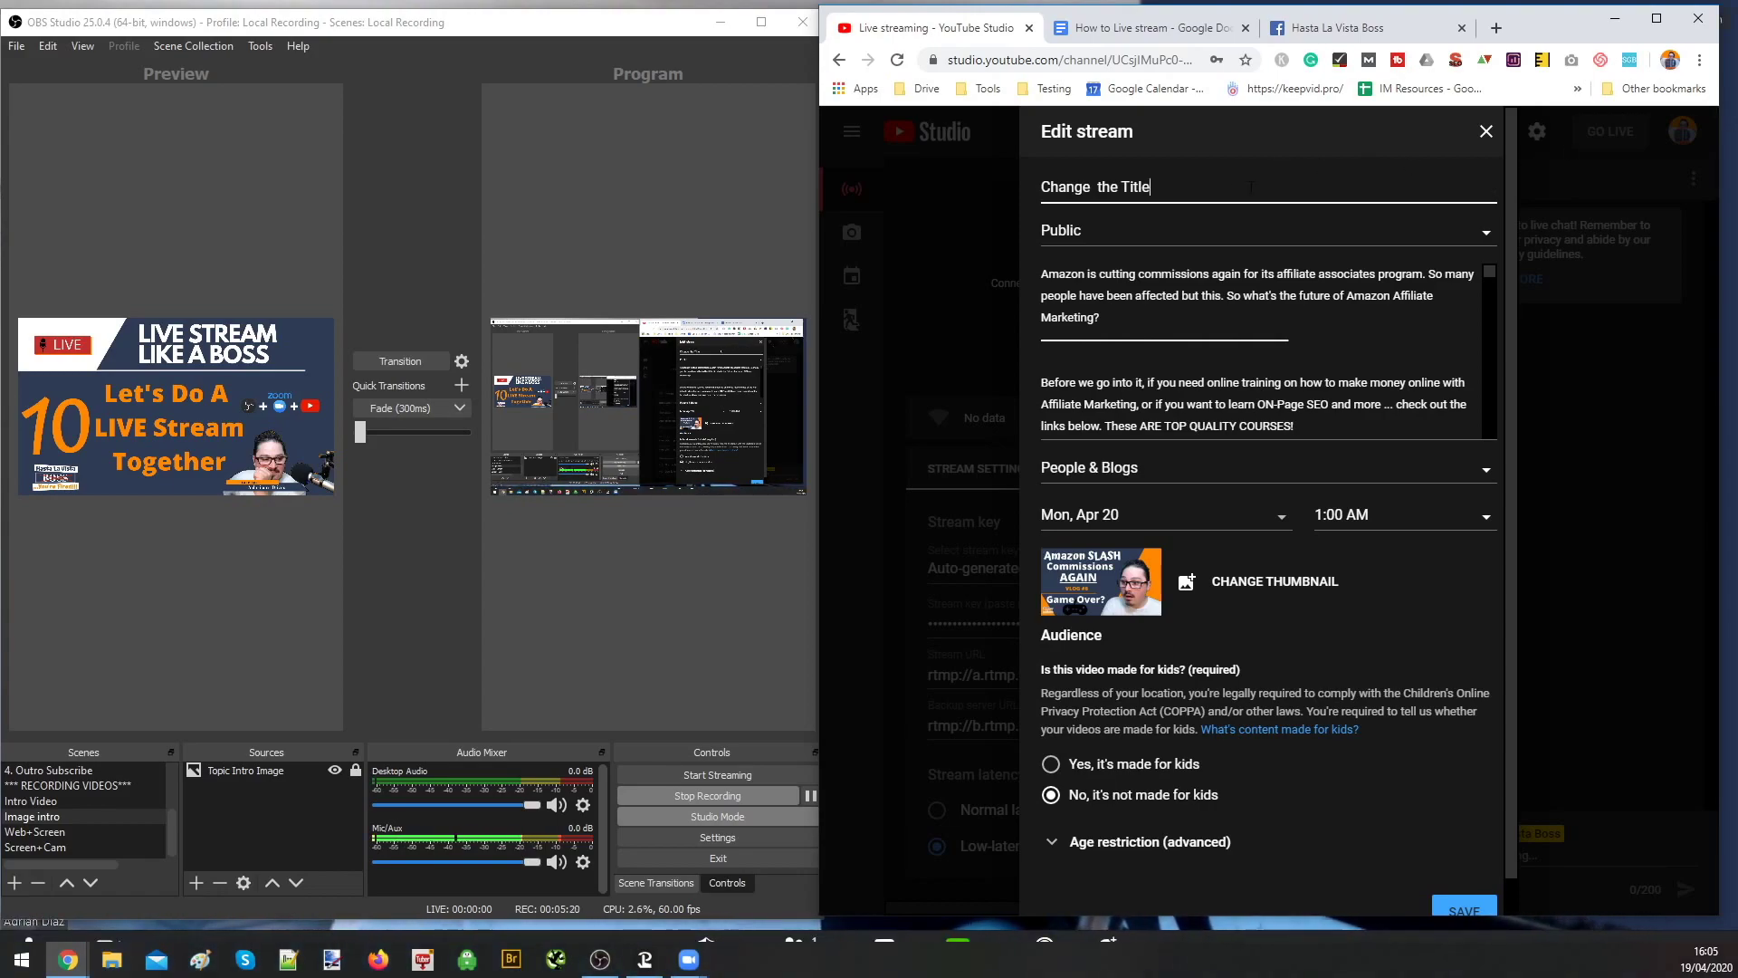
{"action": "left_click", "coordinate": [1115, 240]}
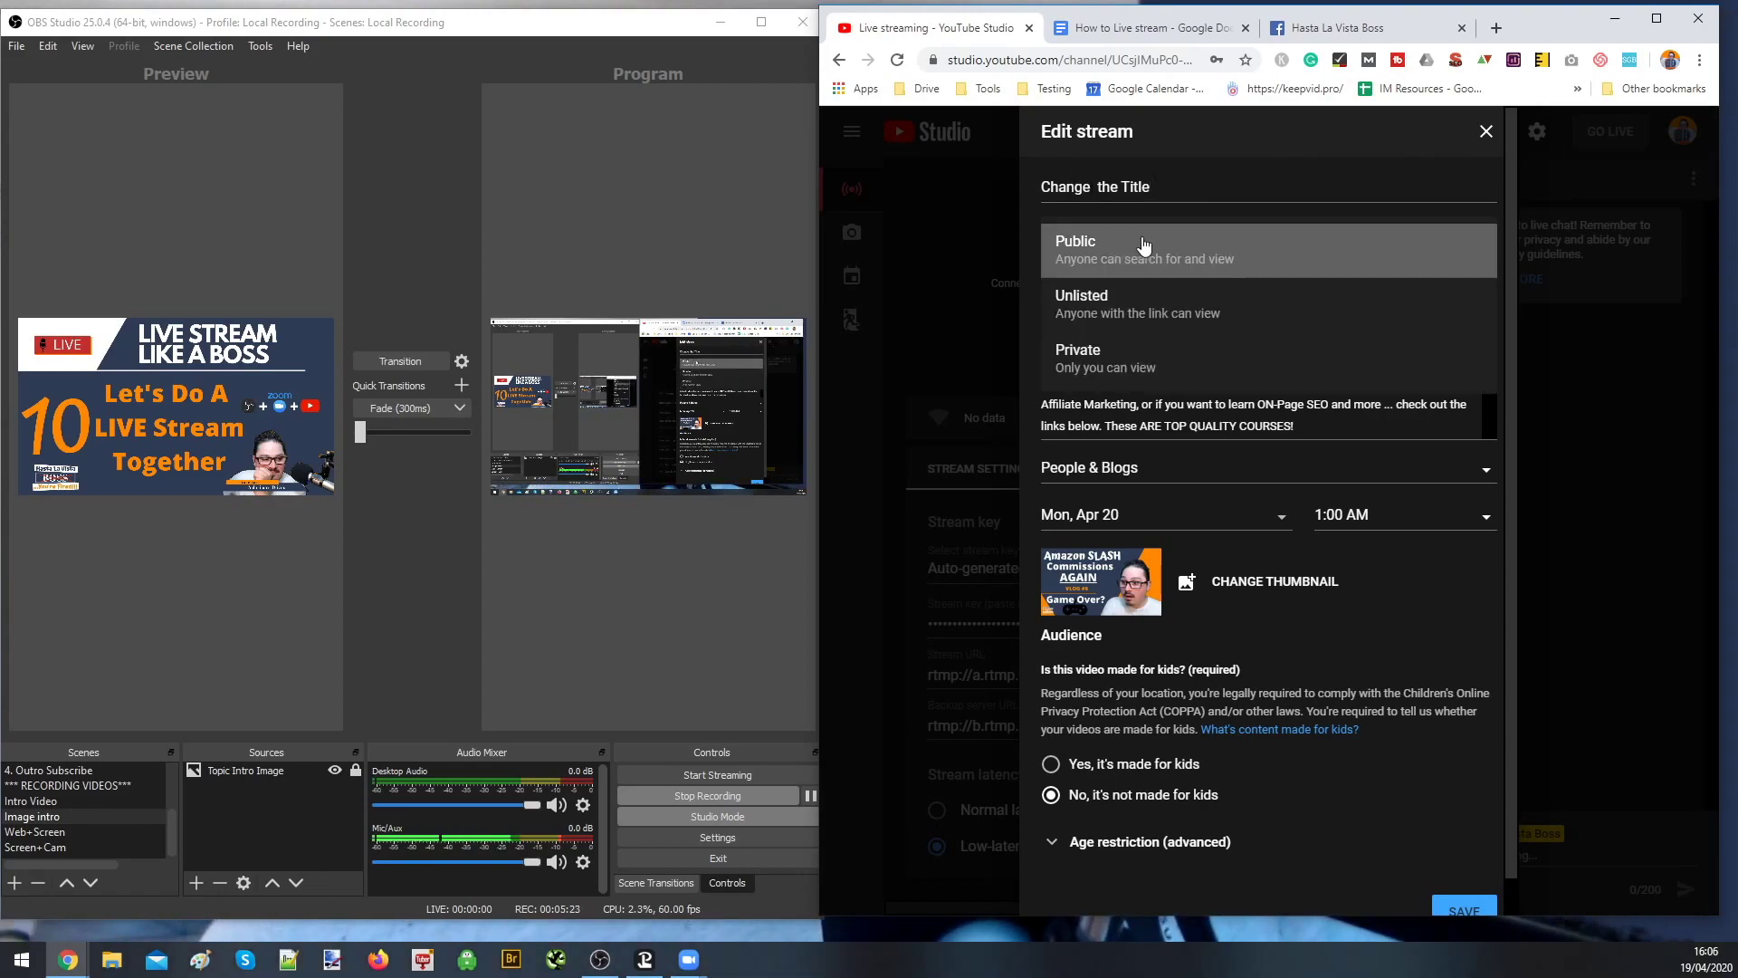
{"action": "left_click", "coordinate": [1087, 313]}
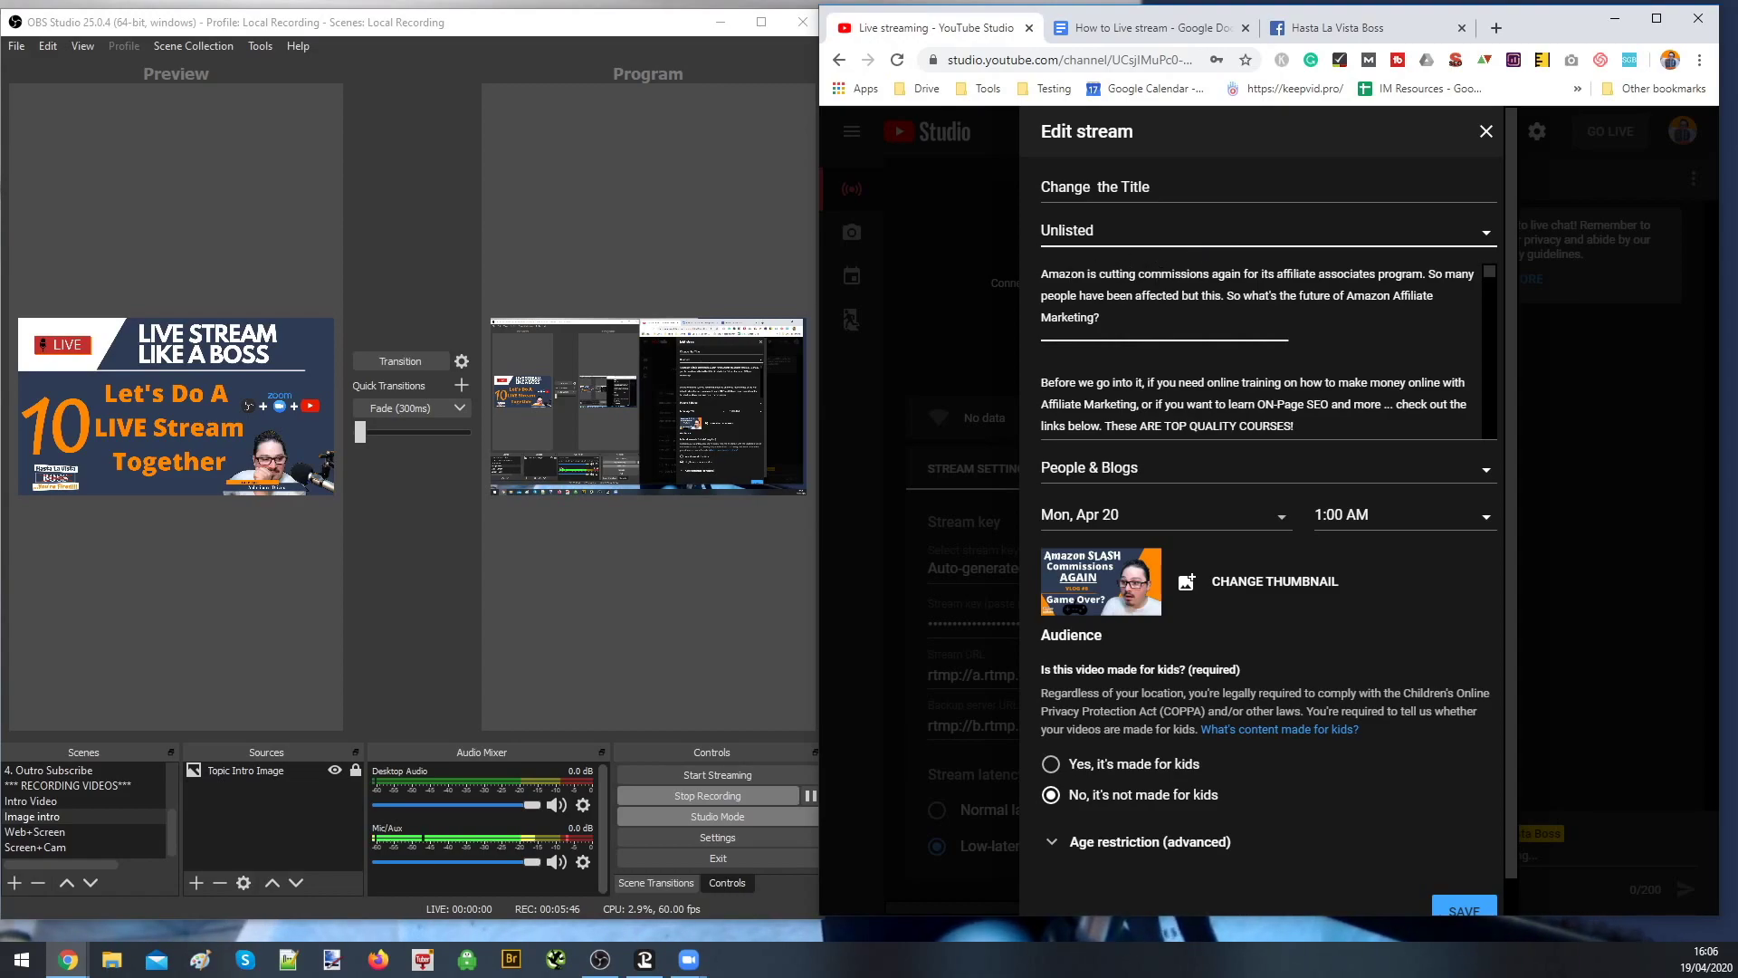
Review the stream's description and audience settings and expand the advanced age restriction options
{"action": "triple_click", "coordinate": [1043, 274]}
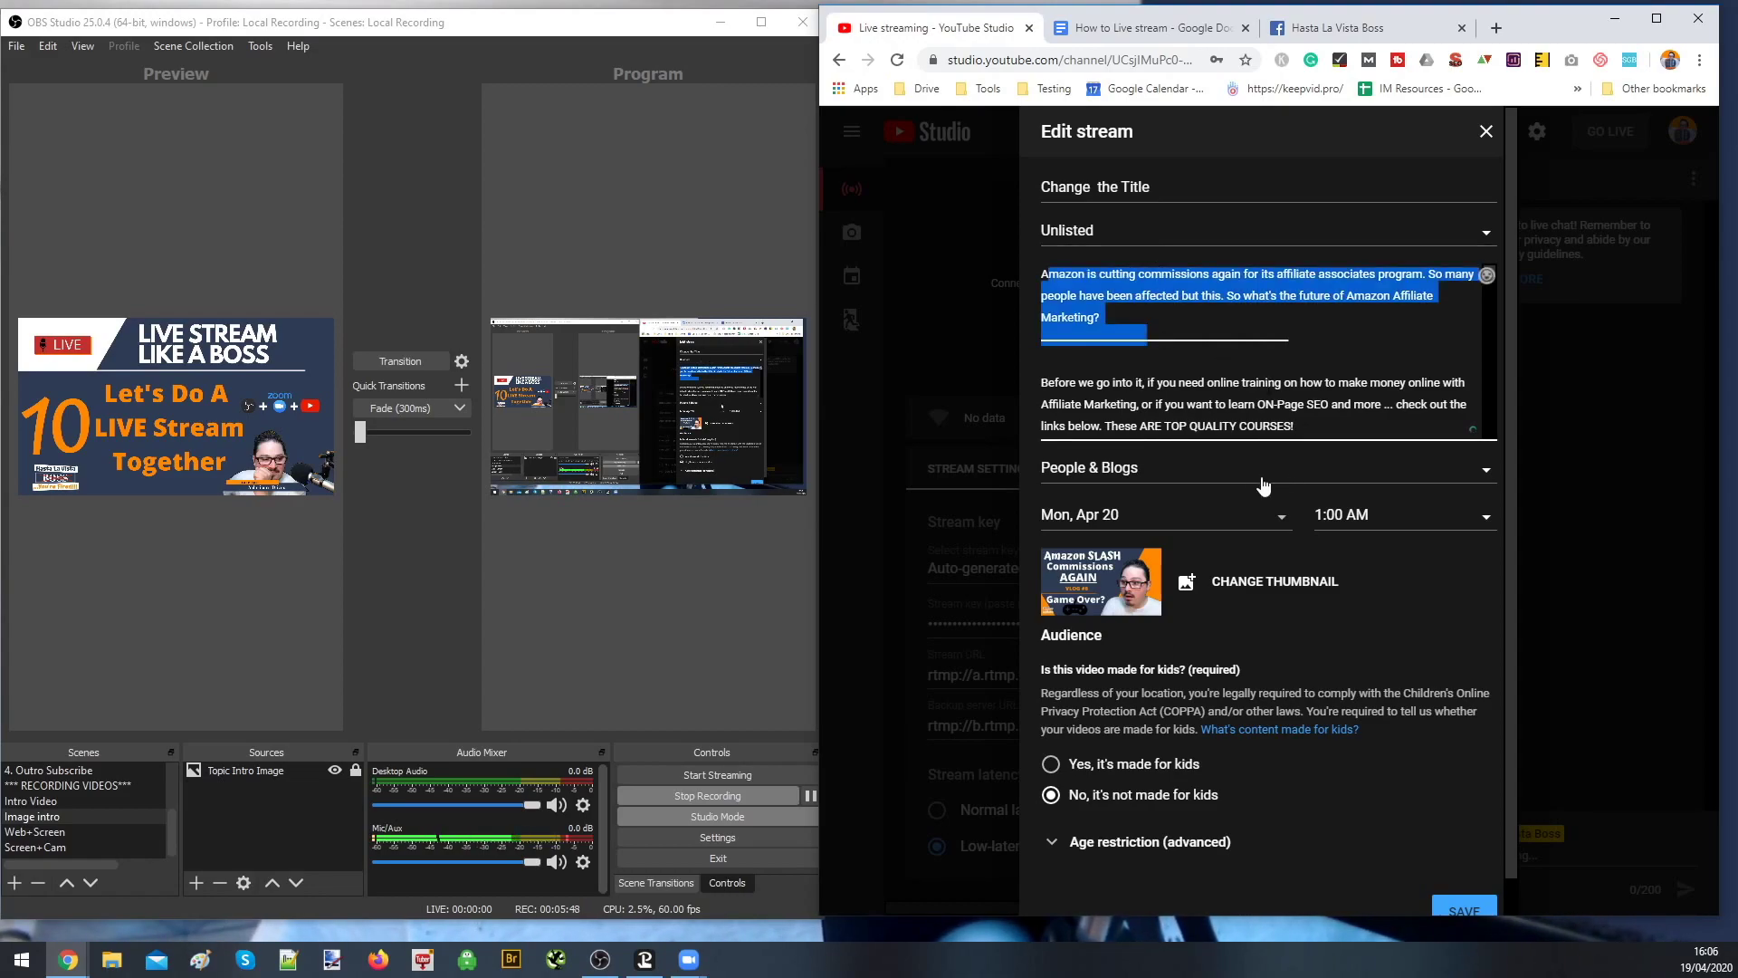
{"action": "left_click", "coordinate": [1224, 692]}
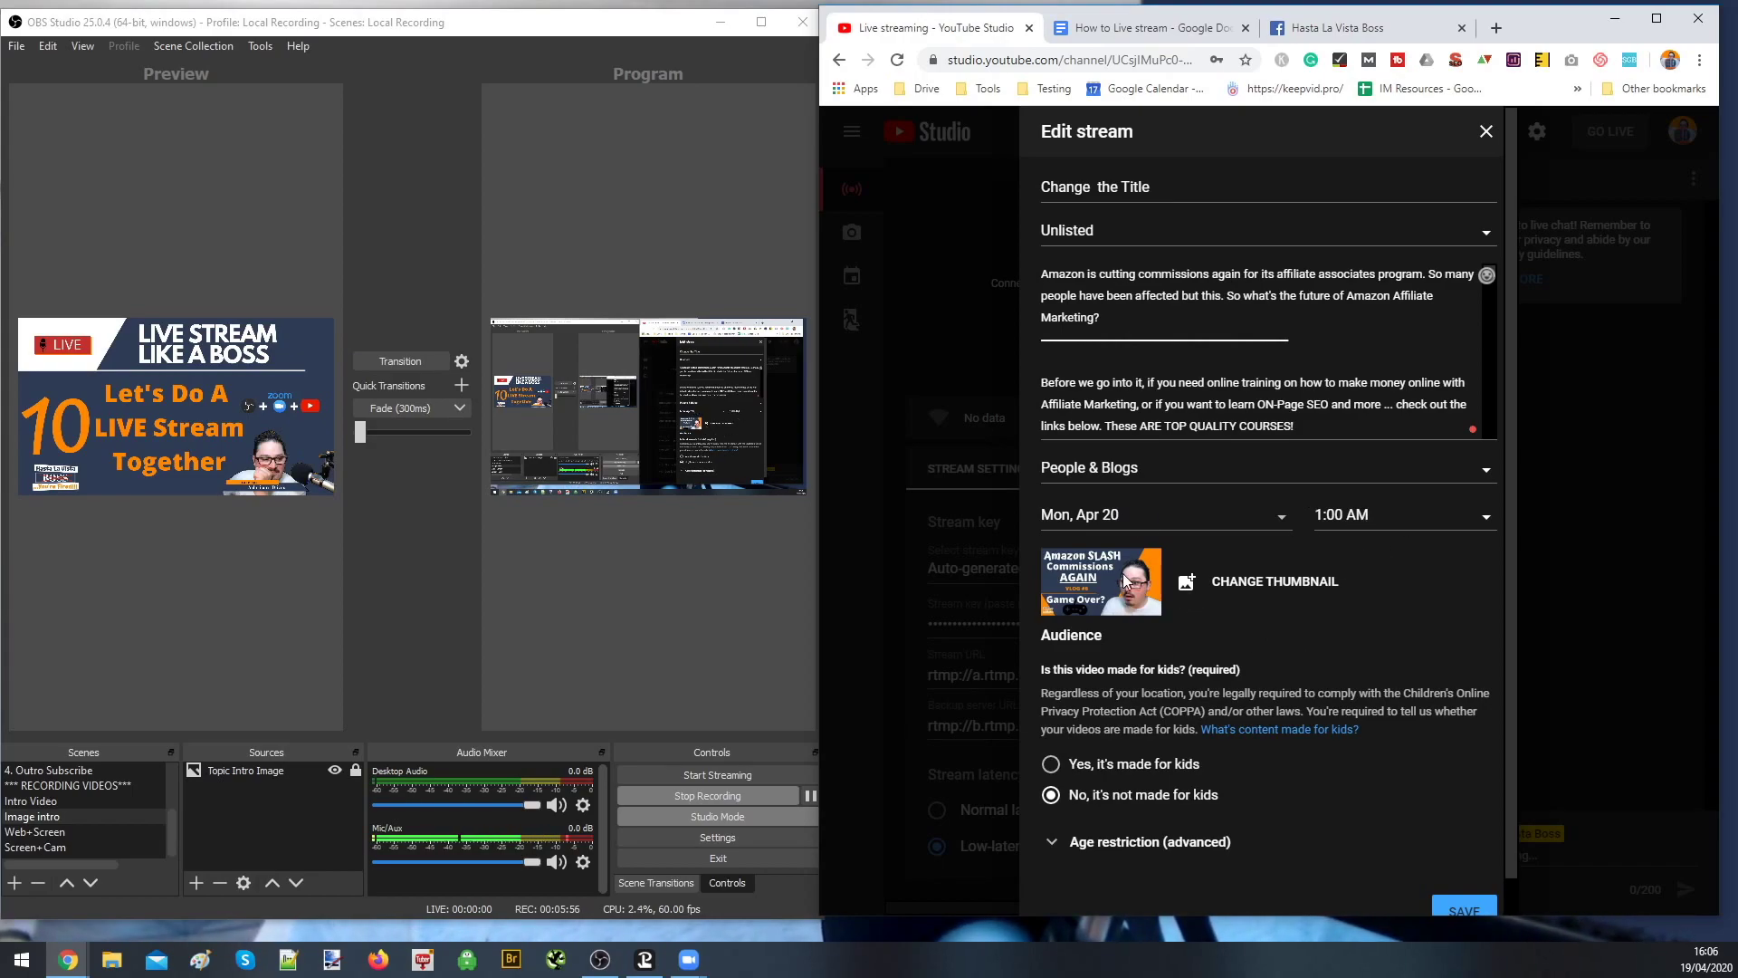
{"action": "scroll", "coordinate": [1177, 778], "scroll_direction": "down", "scroll_amount": 1}
{"action": "left_click", "coordinate": [1125, 804]}
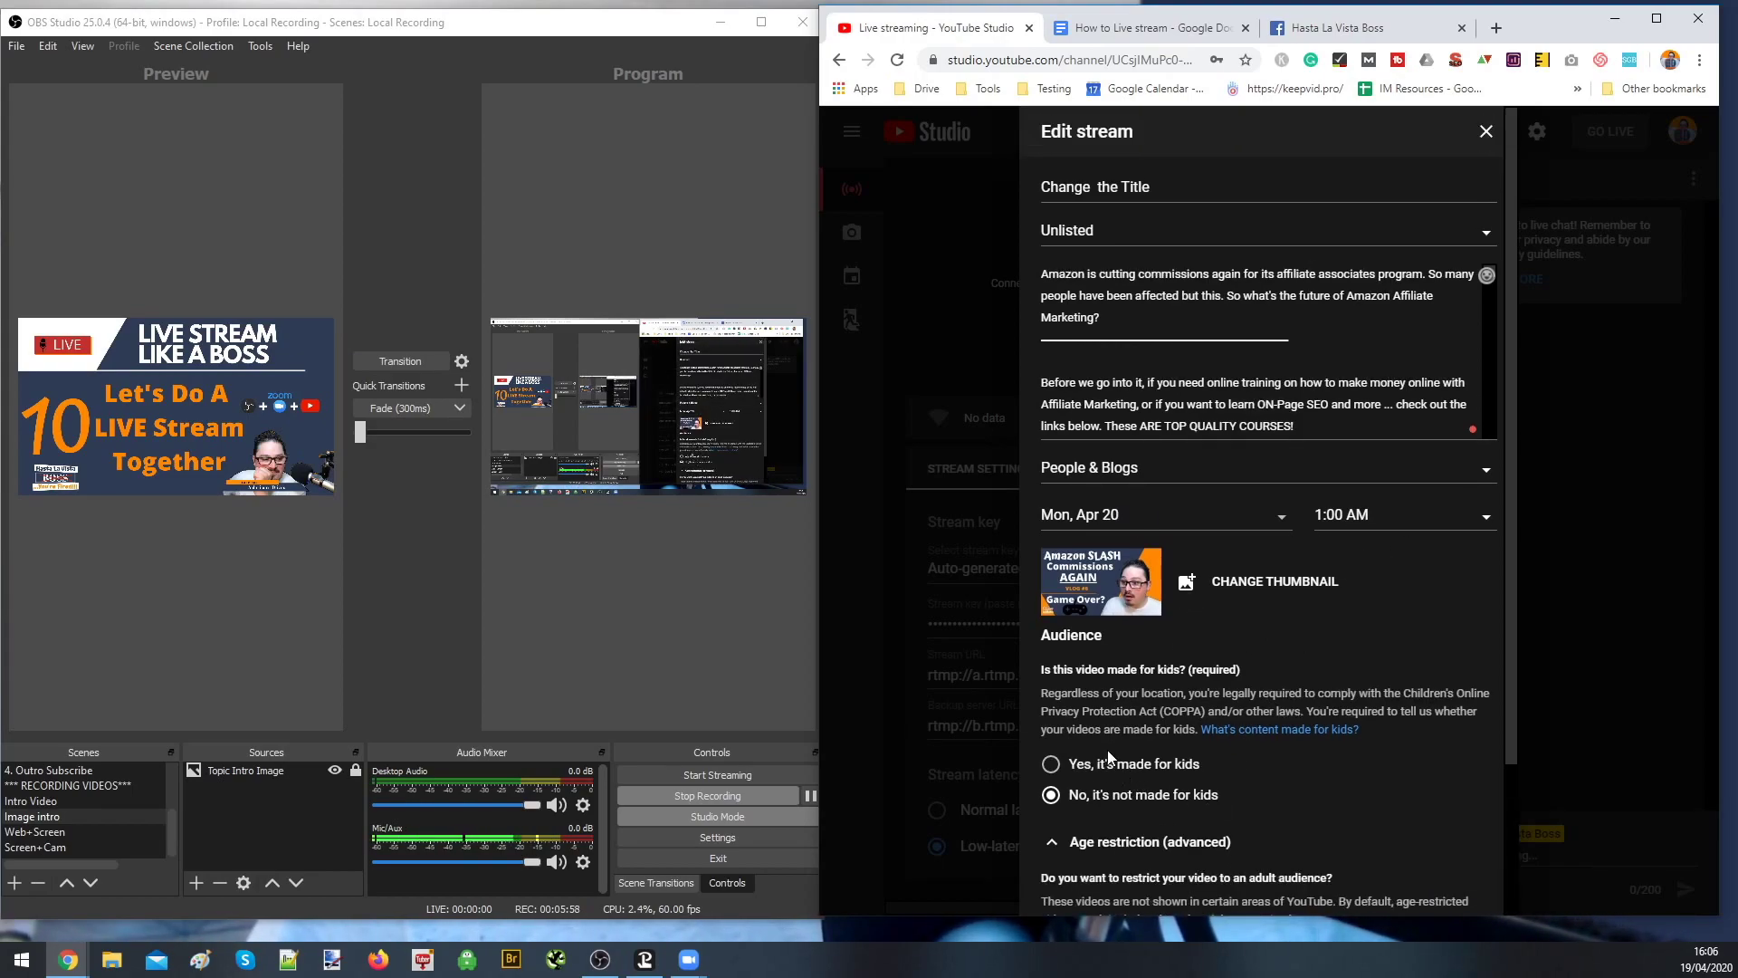
Save the stream's edited details and shift the browser window slightly away from OBS Studio
{"action": "scroll", "coordinate": [1106, 750], "scroll_direction": "down", "scroll_amount": 2}
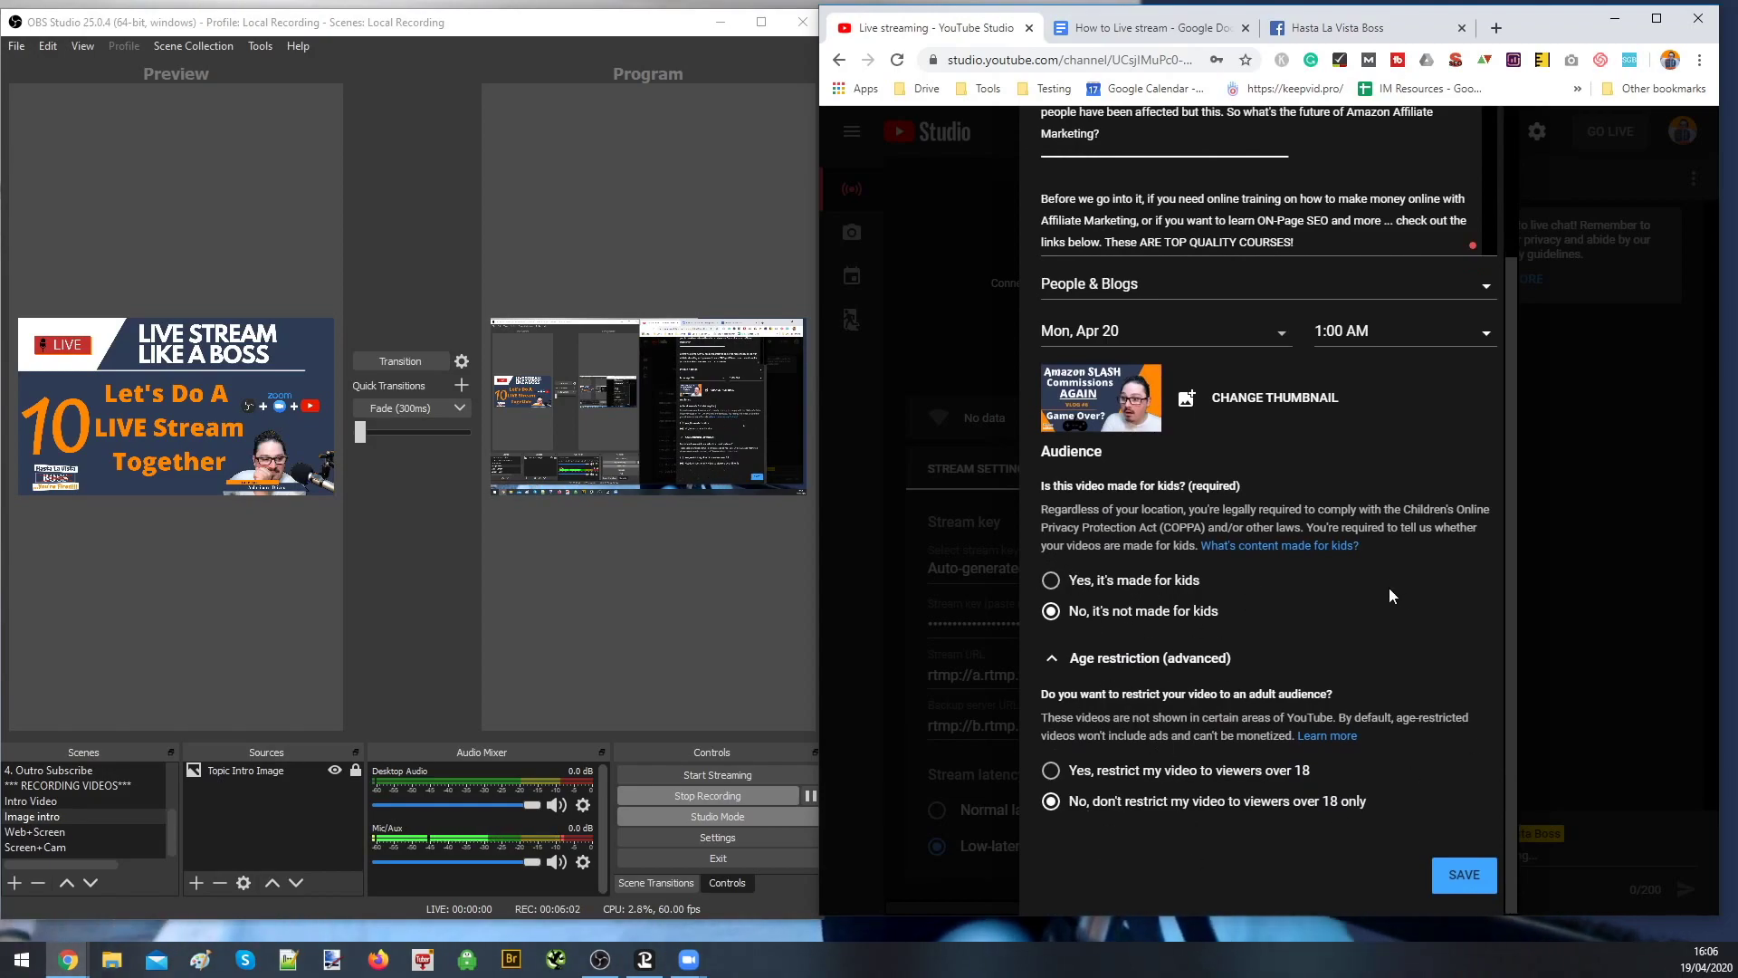
{"action": "left_click", "coordinate": [1459, 872]}
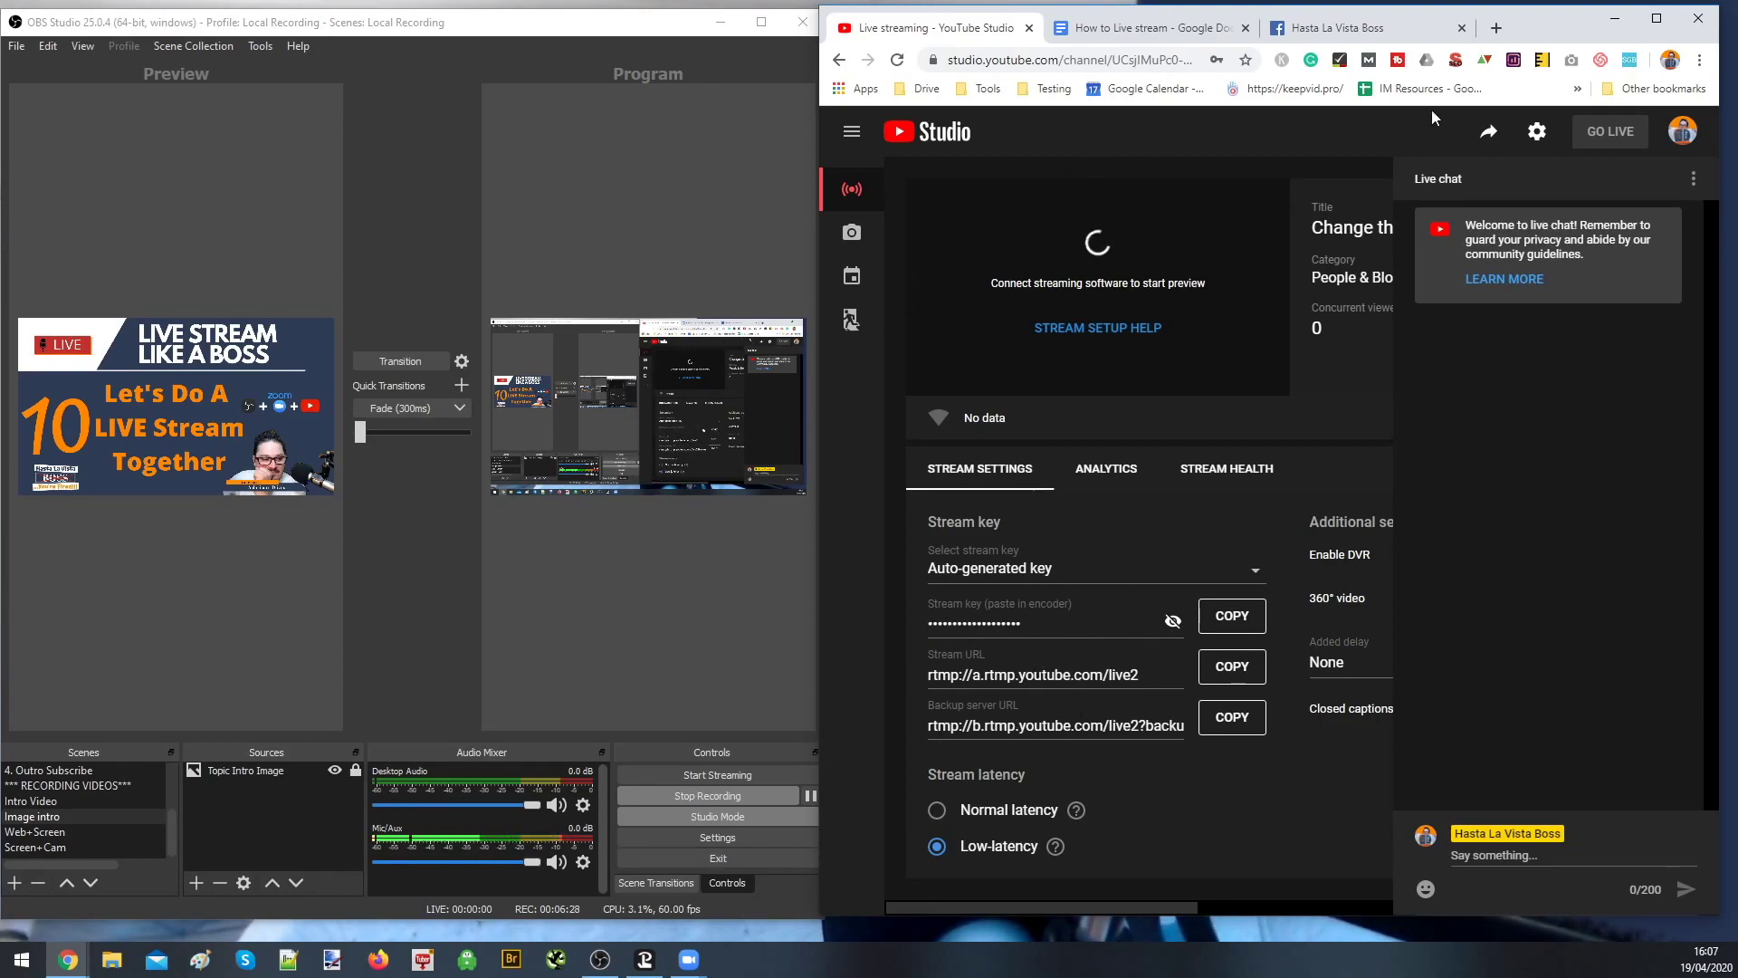
{"action": "left_click_drag", "start_coordinate": [1573, 16], "coordinate": [1582, 18]}
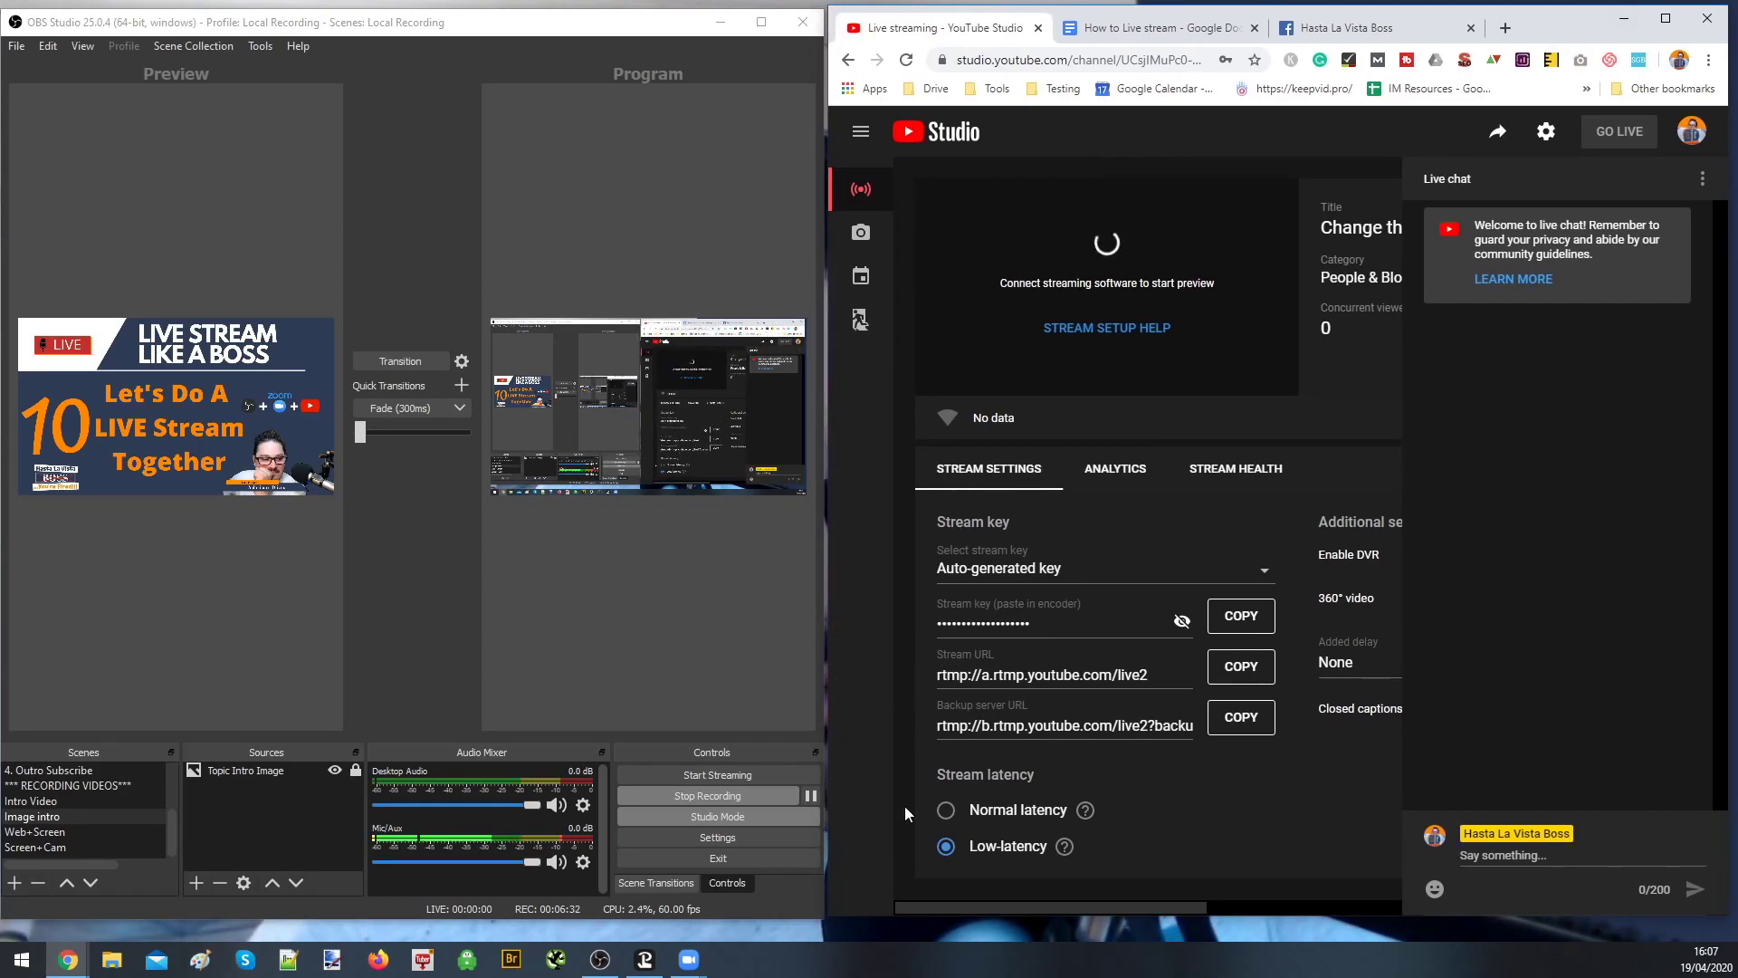
Check the stream key in the OBS stream settings against the YouTube stream key, and close the settings without saving
{"action": "left_click", "coordinate": [740, 842]}
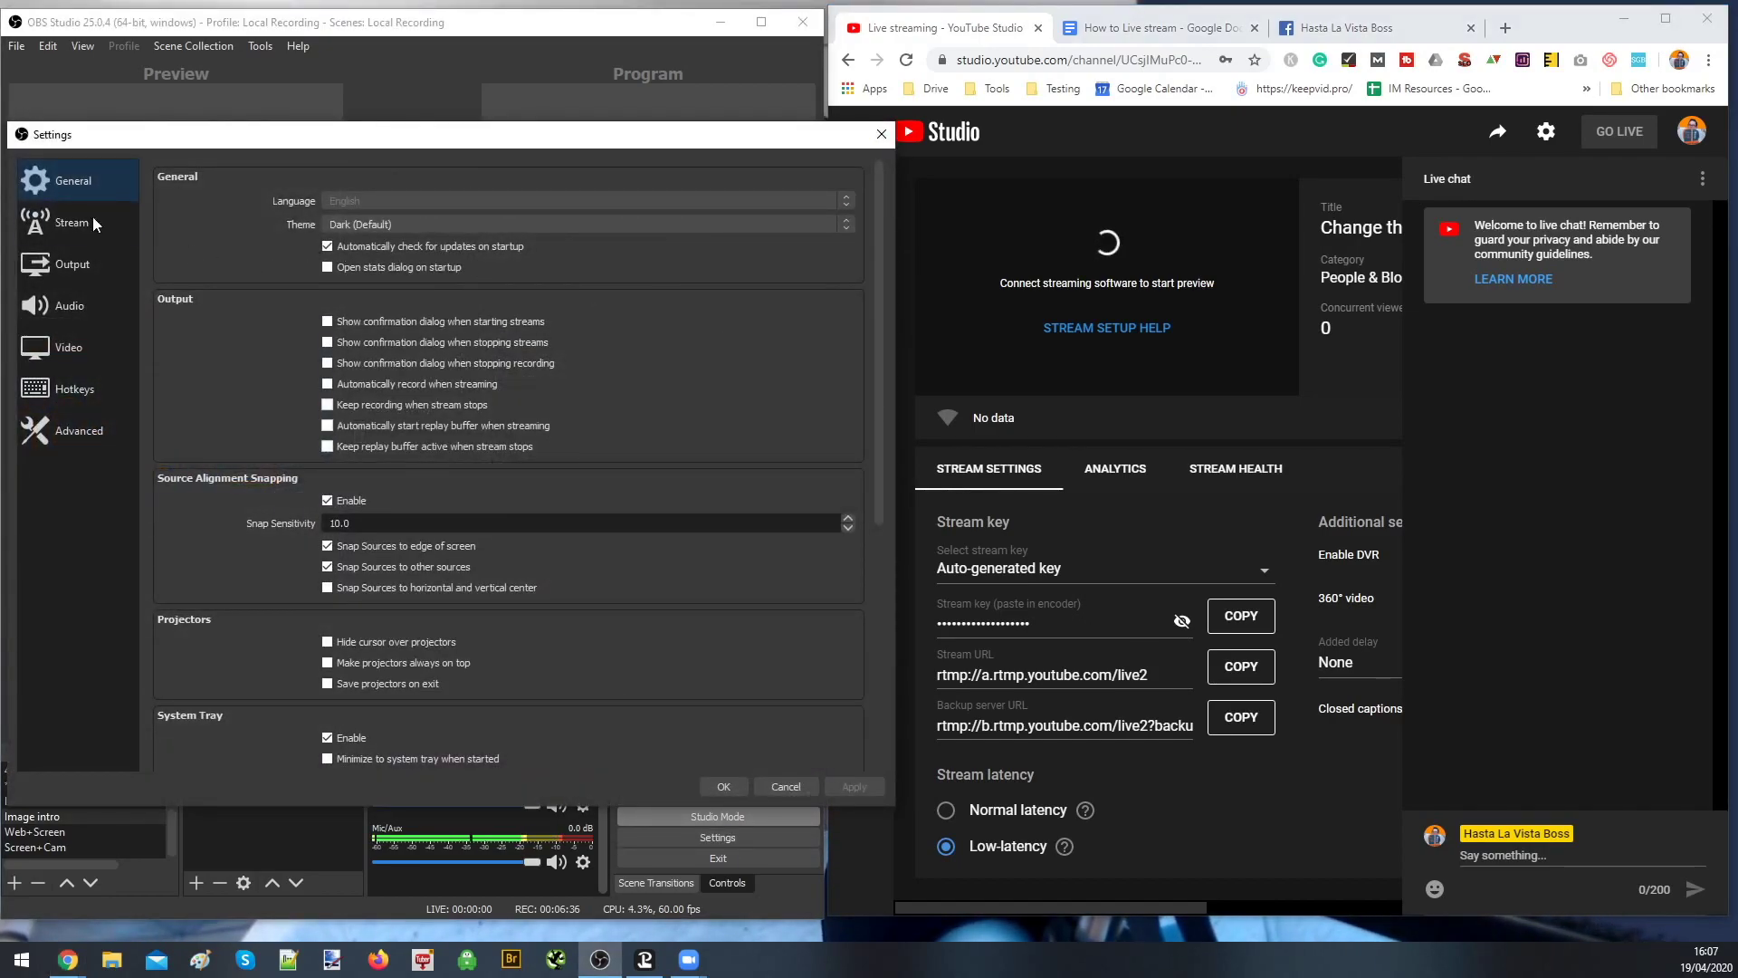
{"action": "left_click", "coordinate": [73, 222]}
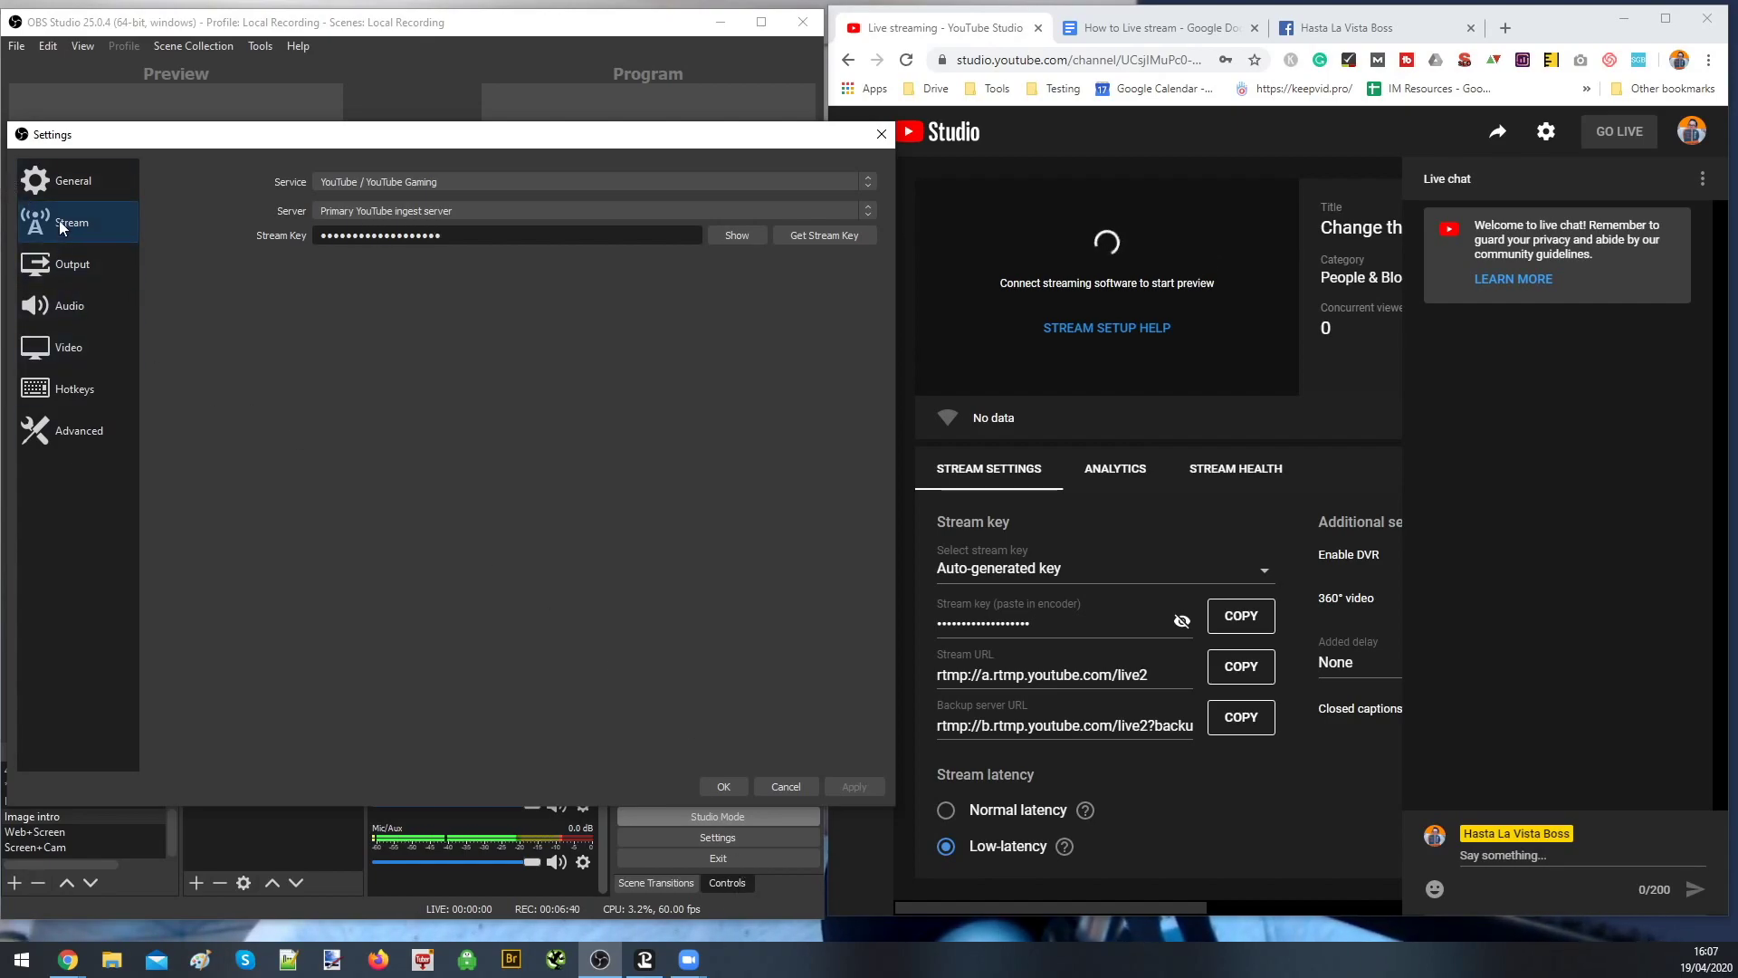
{"action": "double_click", "coordinate": [412, 237]}
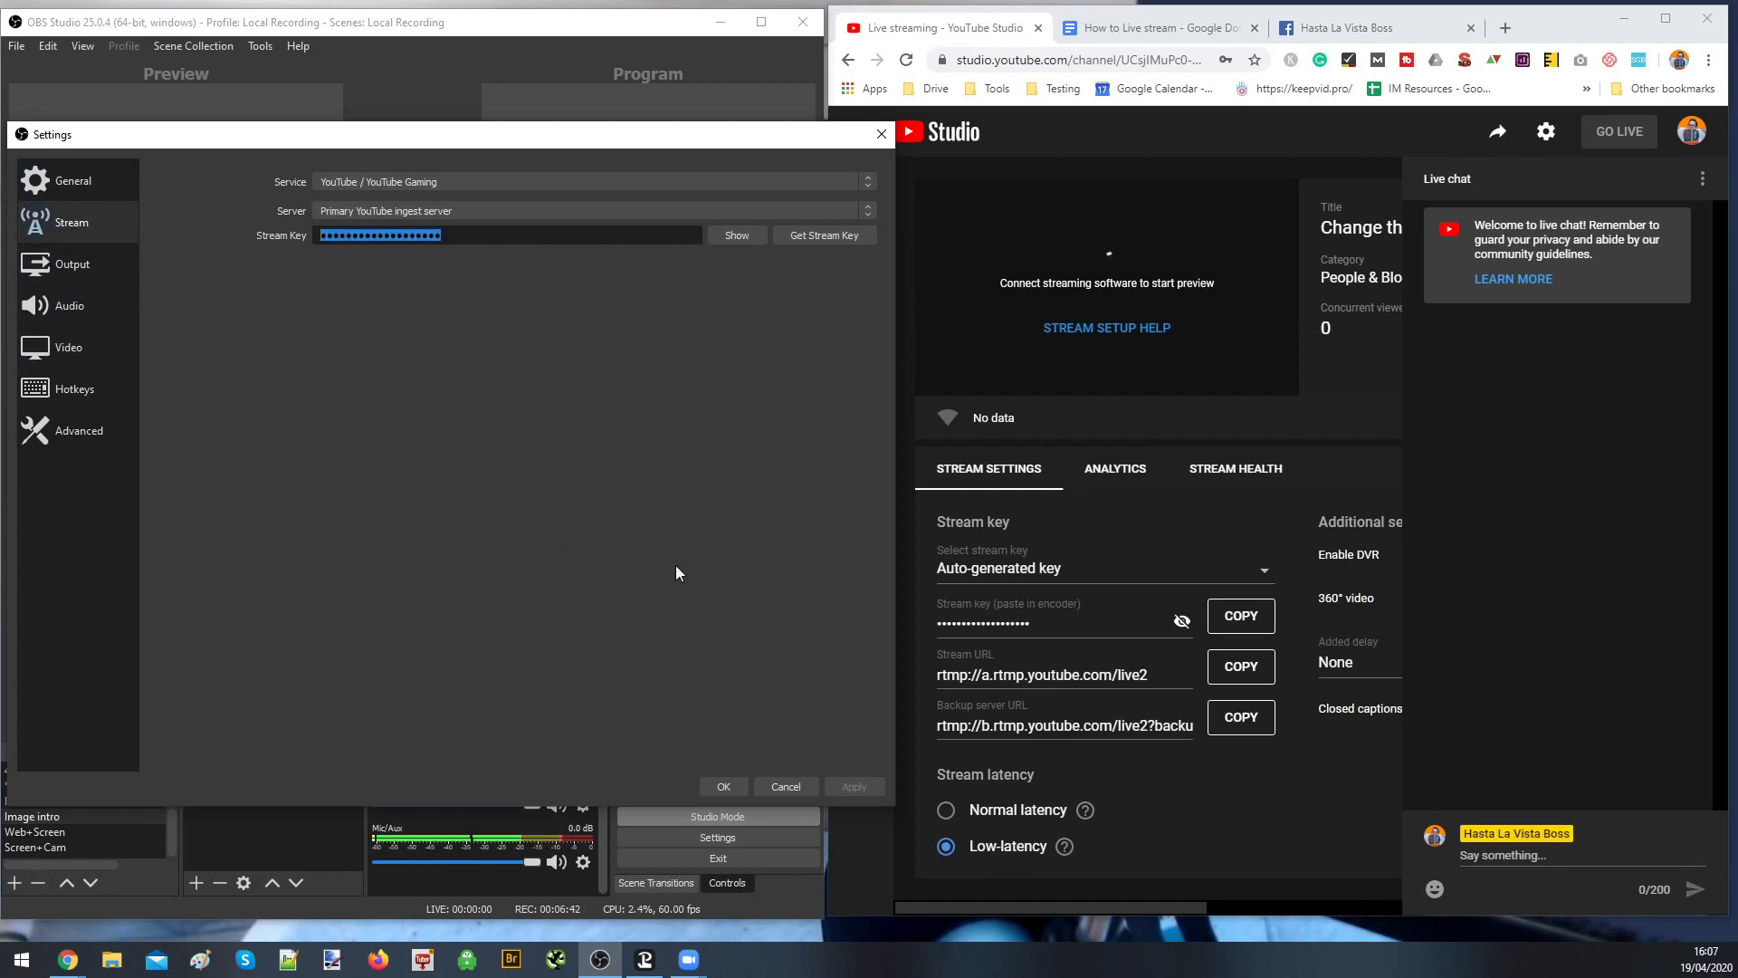
{"action": "right_click", "coordinate": [641, 238]}
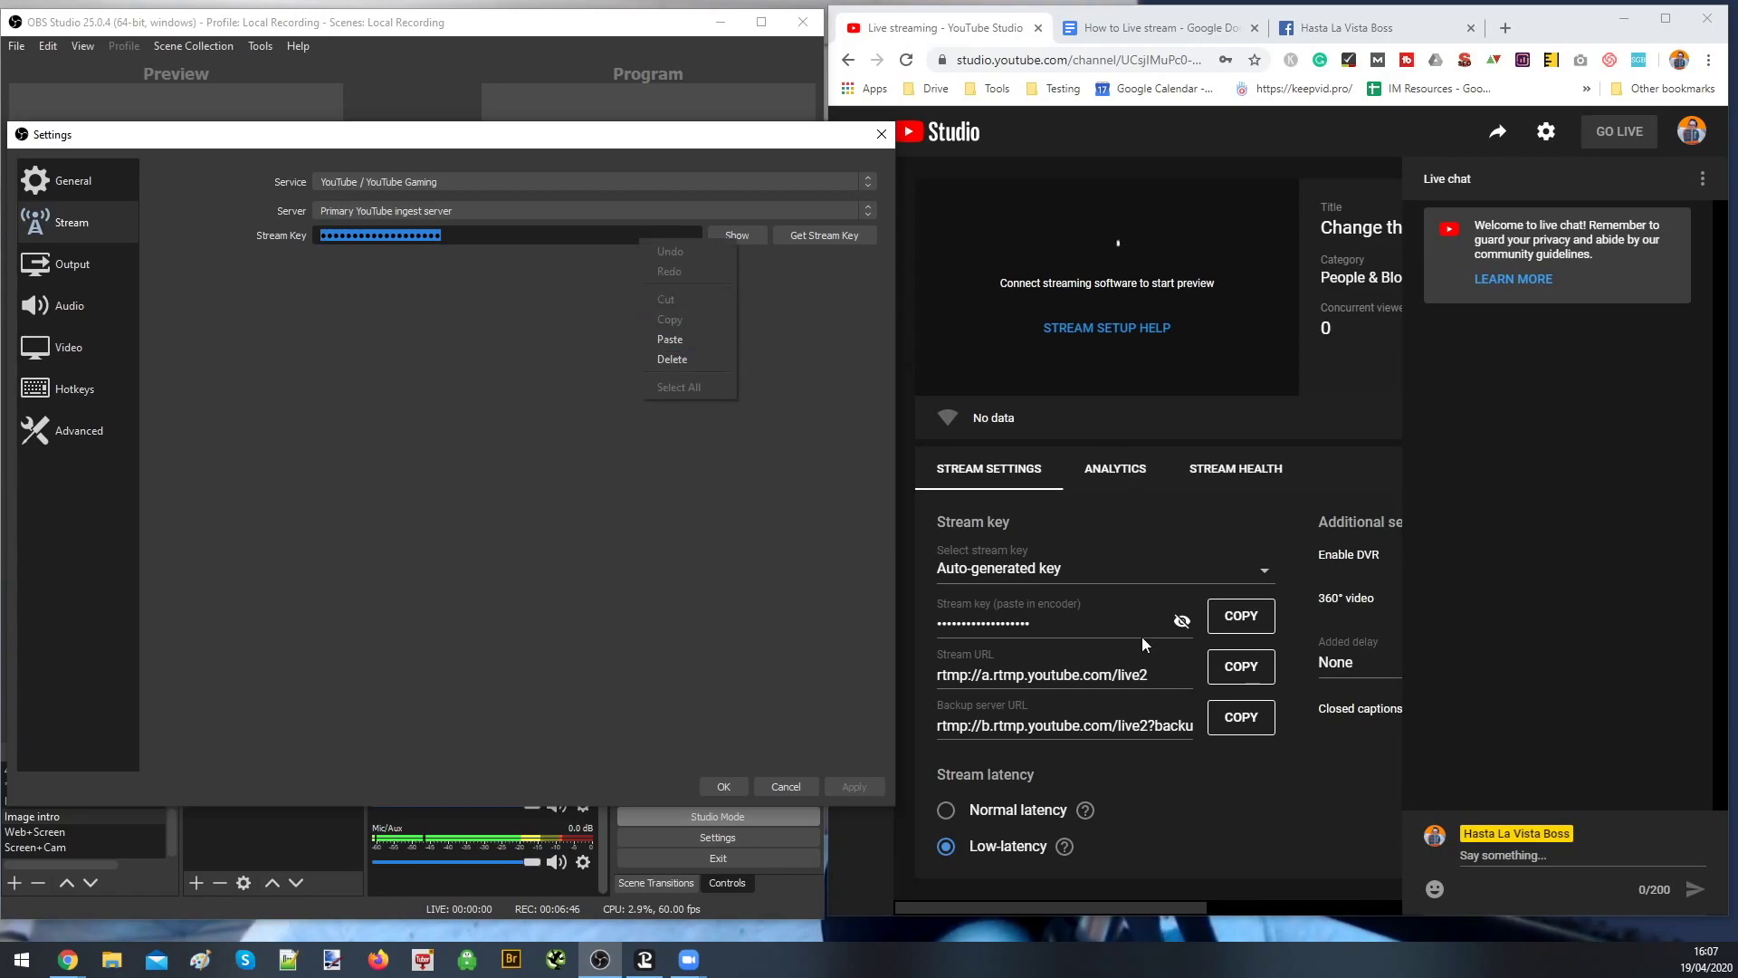
{"action": "left_click", "coordinate": [446, 297]}
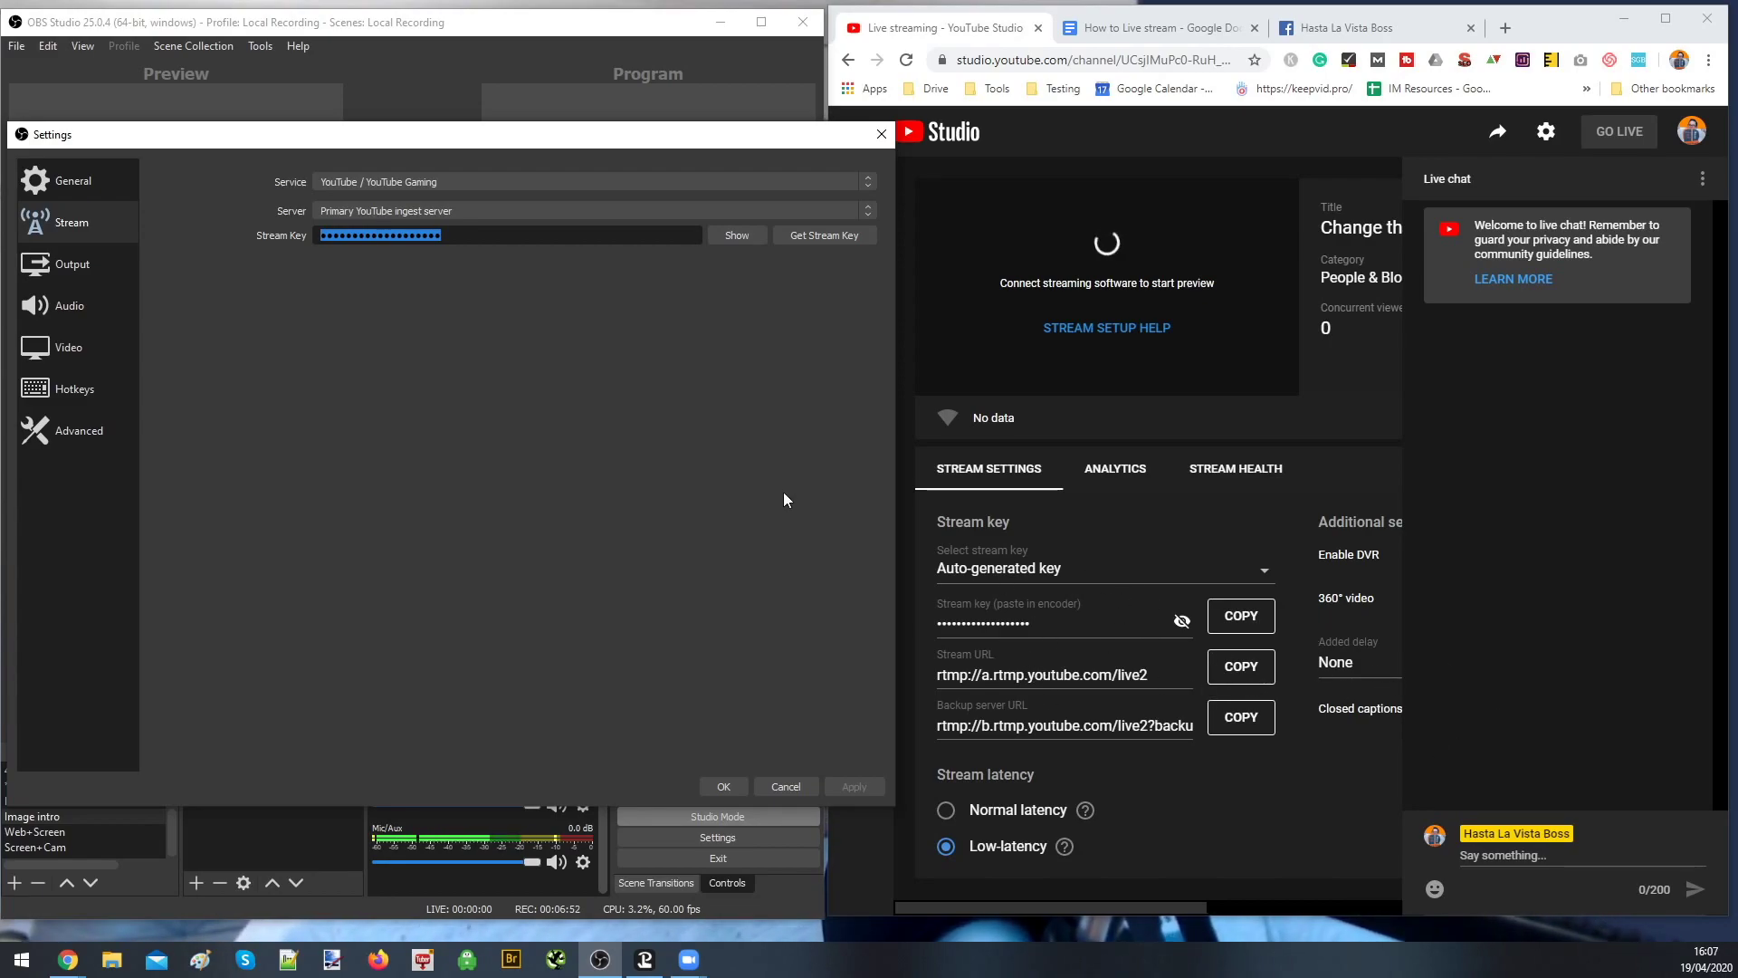
{"action": "left_click", "coordinate": [794, 786]}
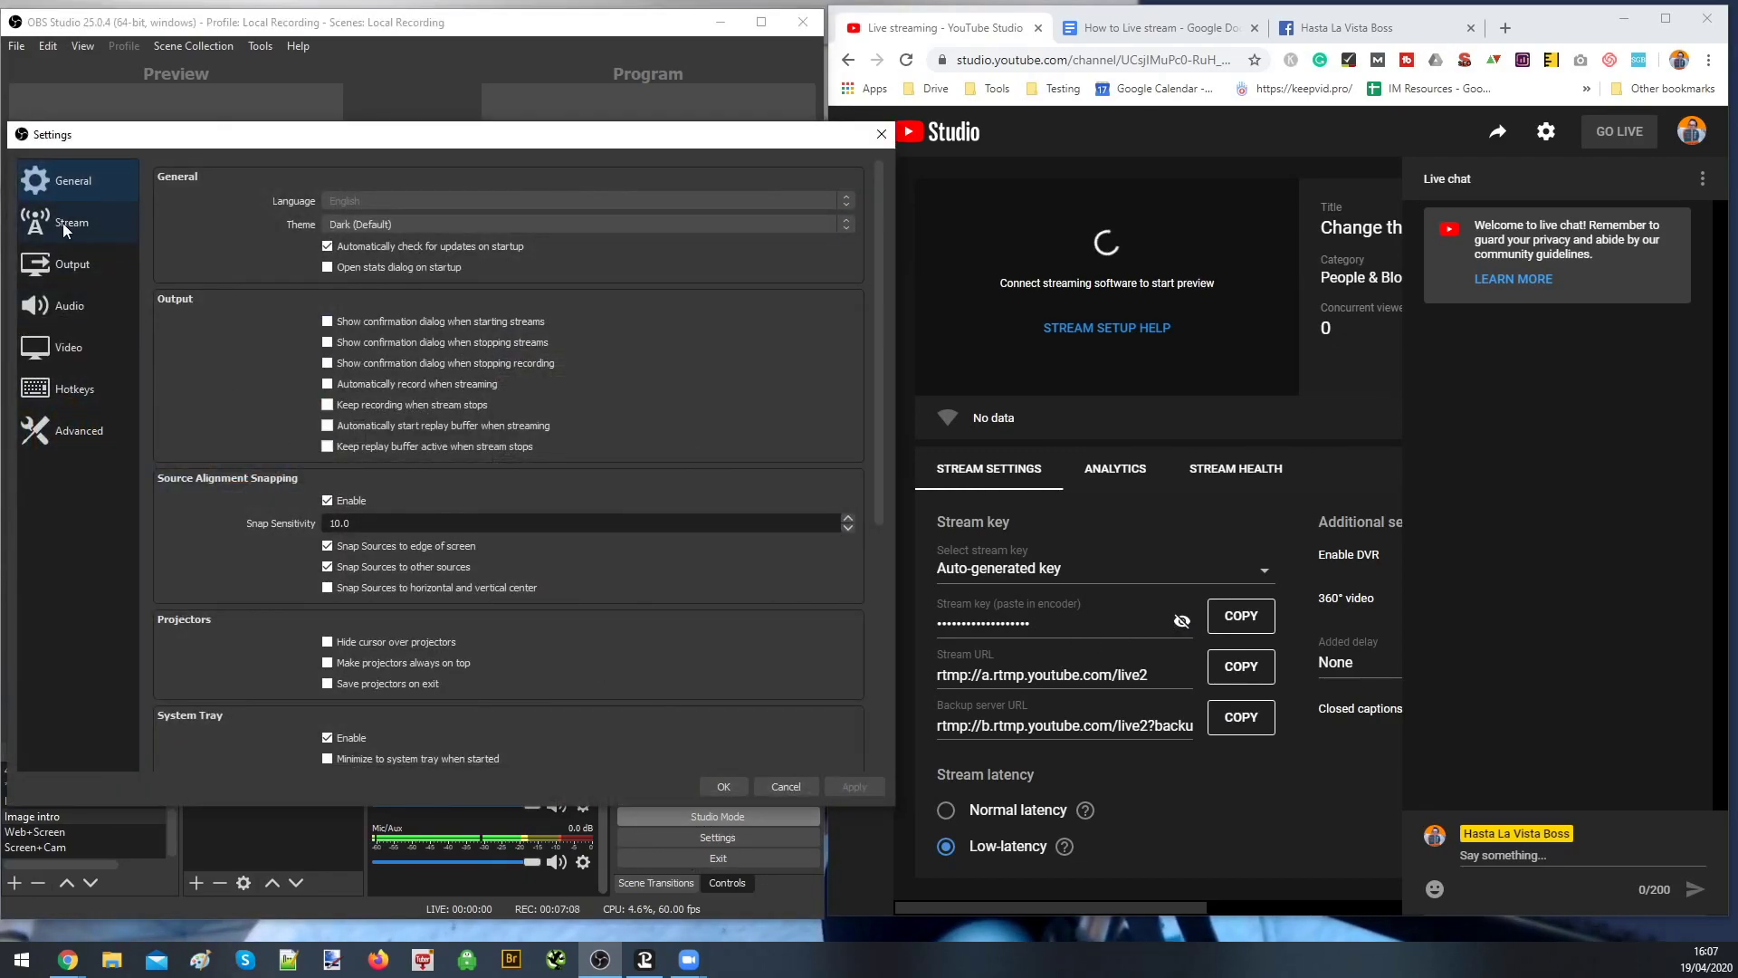
{"action": "left_click", "coordinate": [63, 222]}
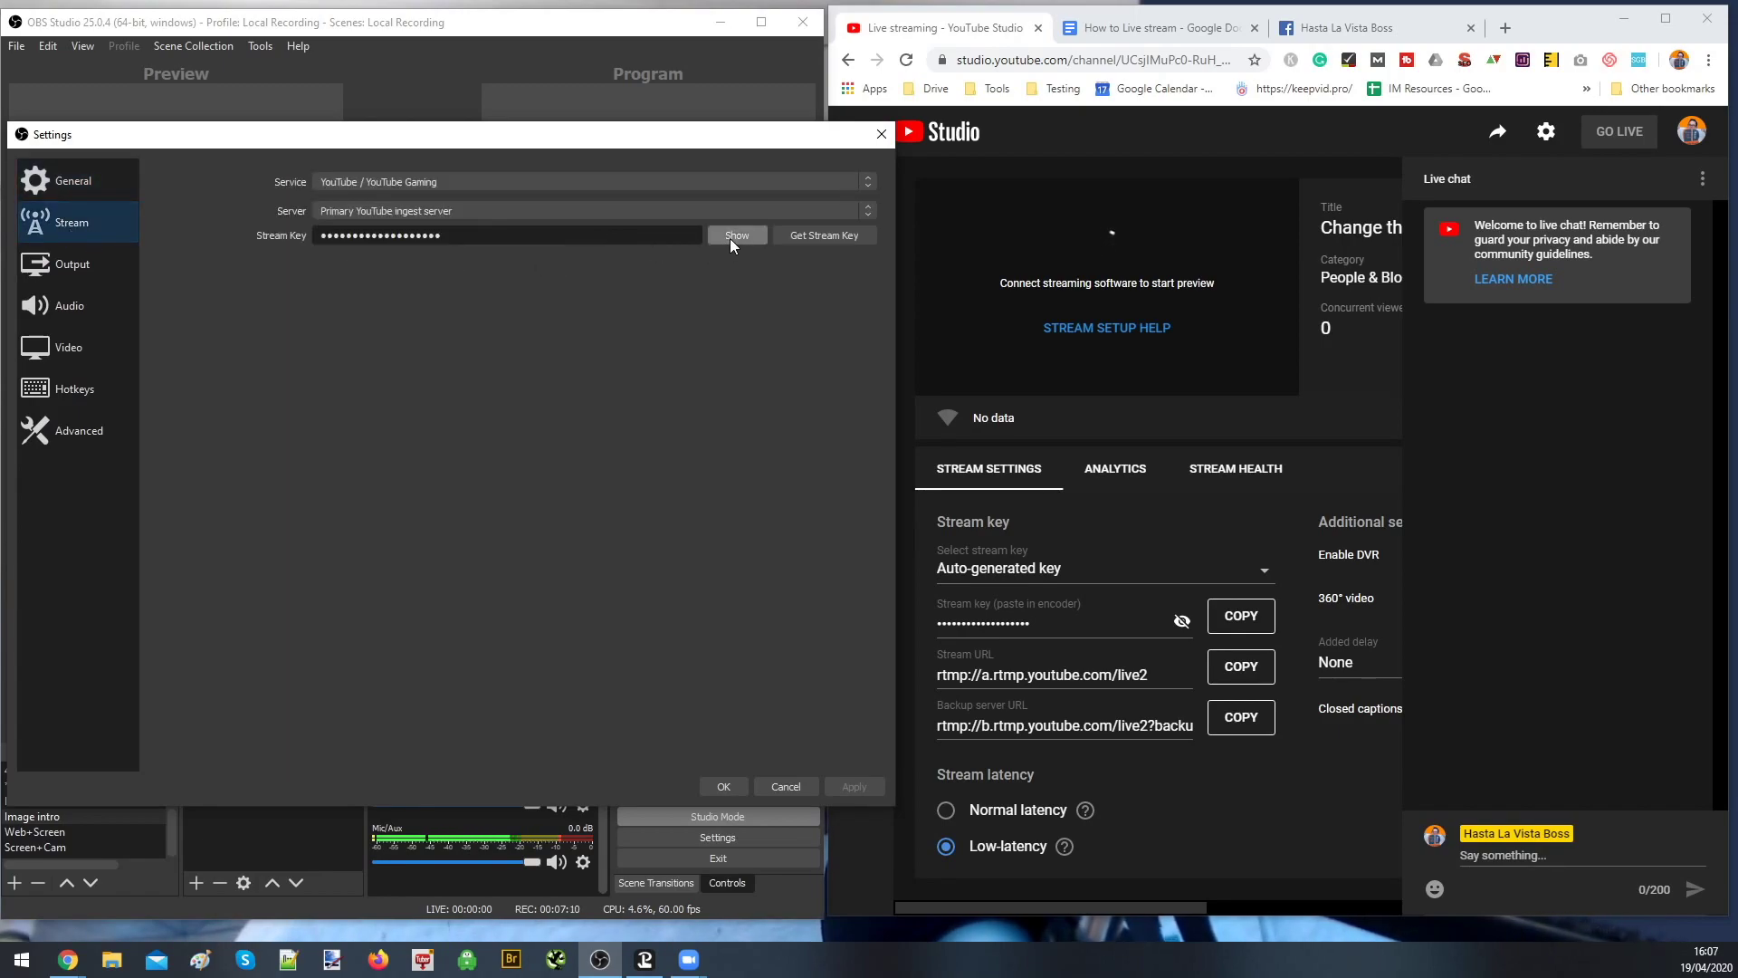
{"action": "left_click_drag", "start_coordinate": [448, 235], "coordinate": [321, 235]}
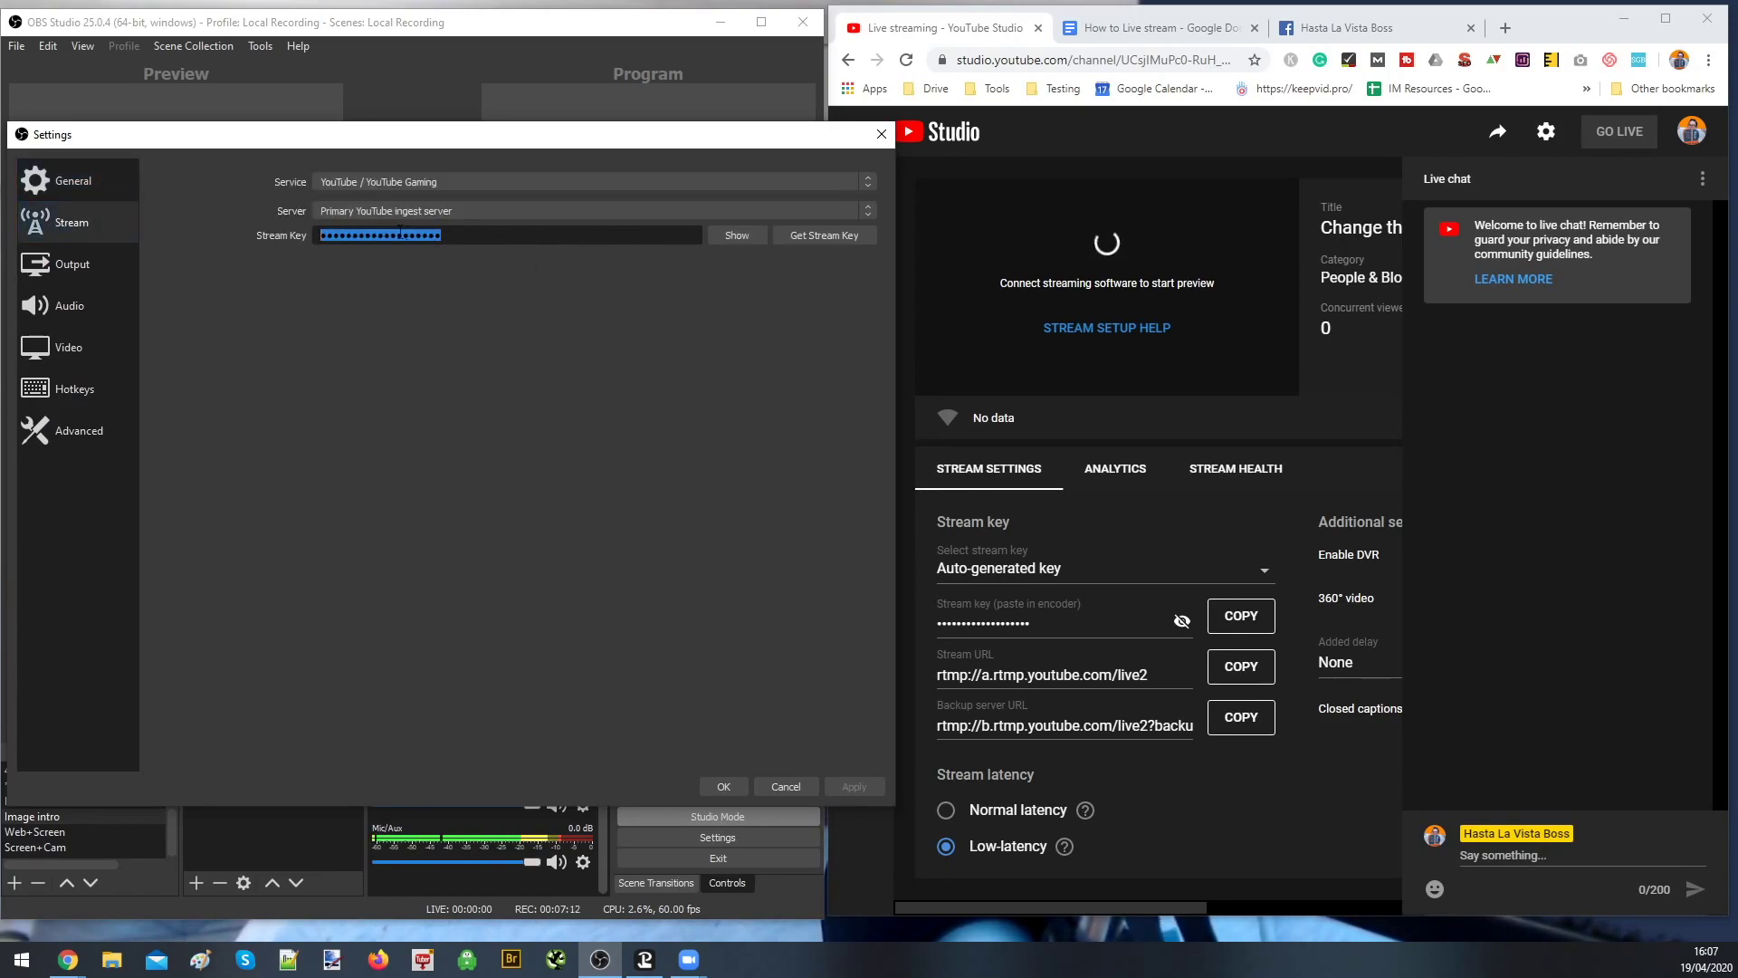
{"action": "left_click", "coordinate": [793, 792]}
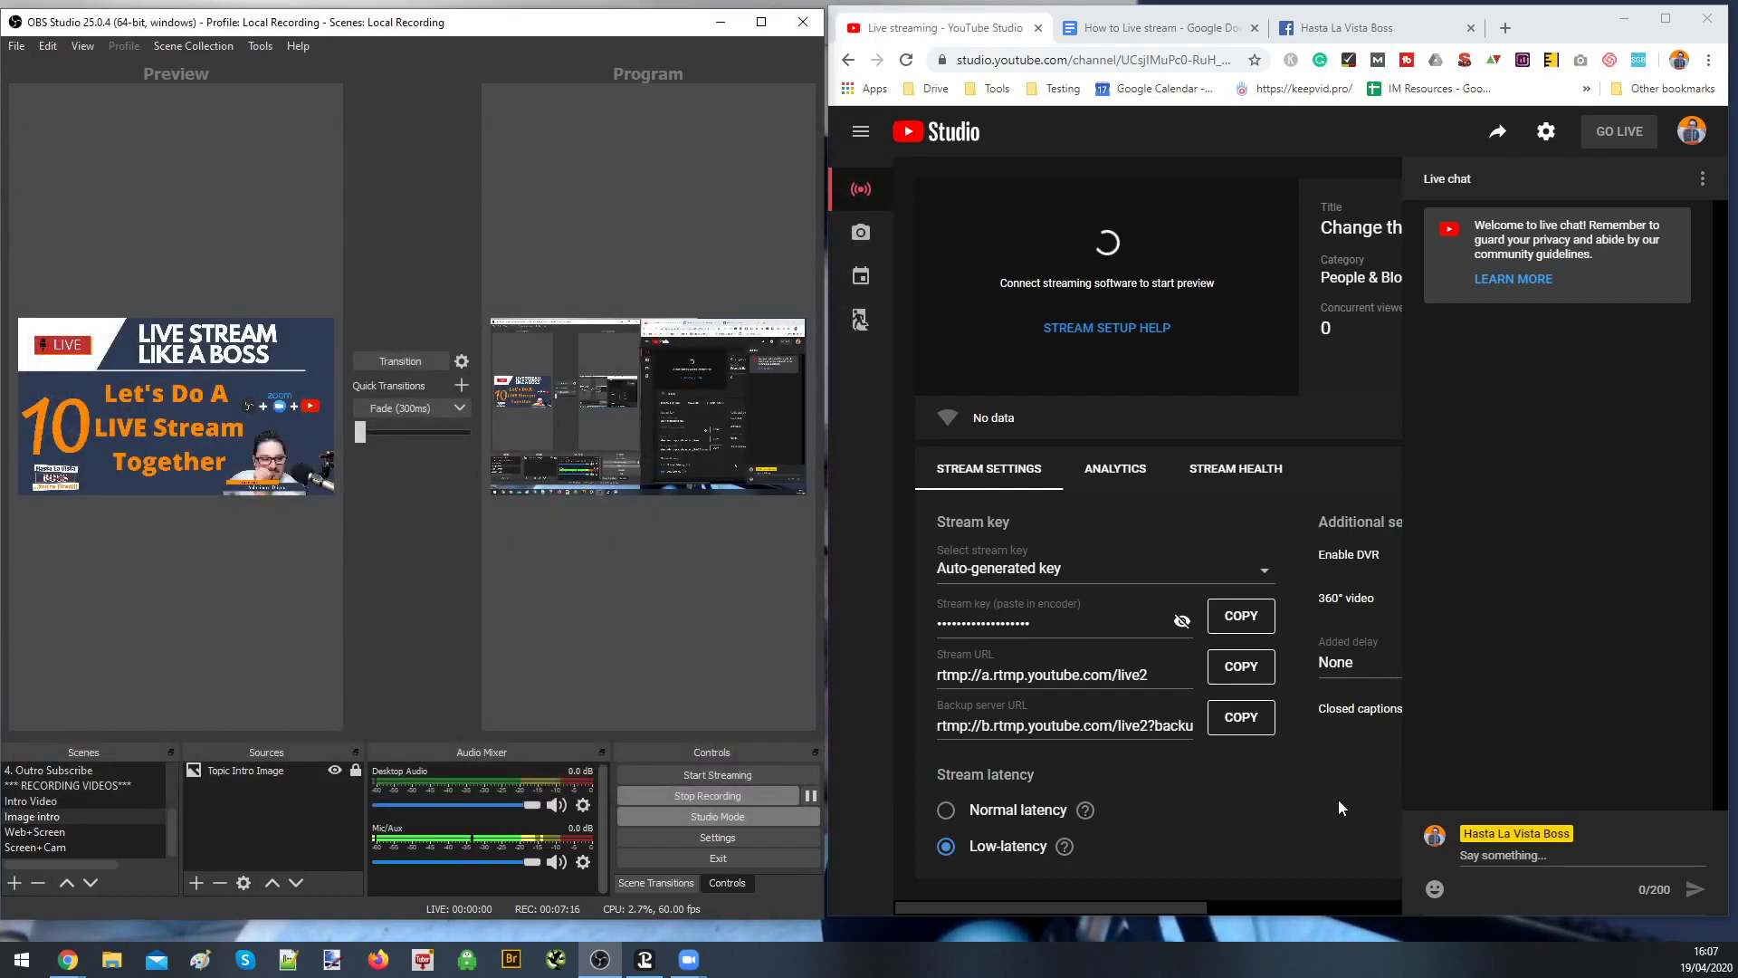
Review the Go to OBS section of the How to Live stream checklist, from the first scene to going live
{"action": "left_click", "coordinate": [1165, 34]}
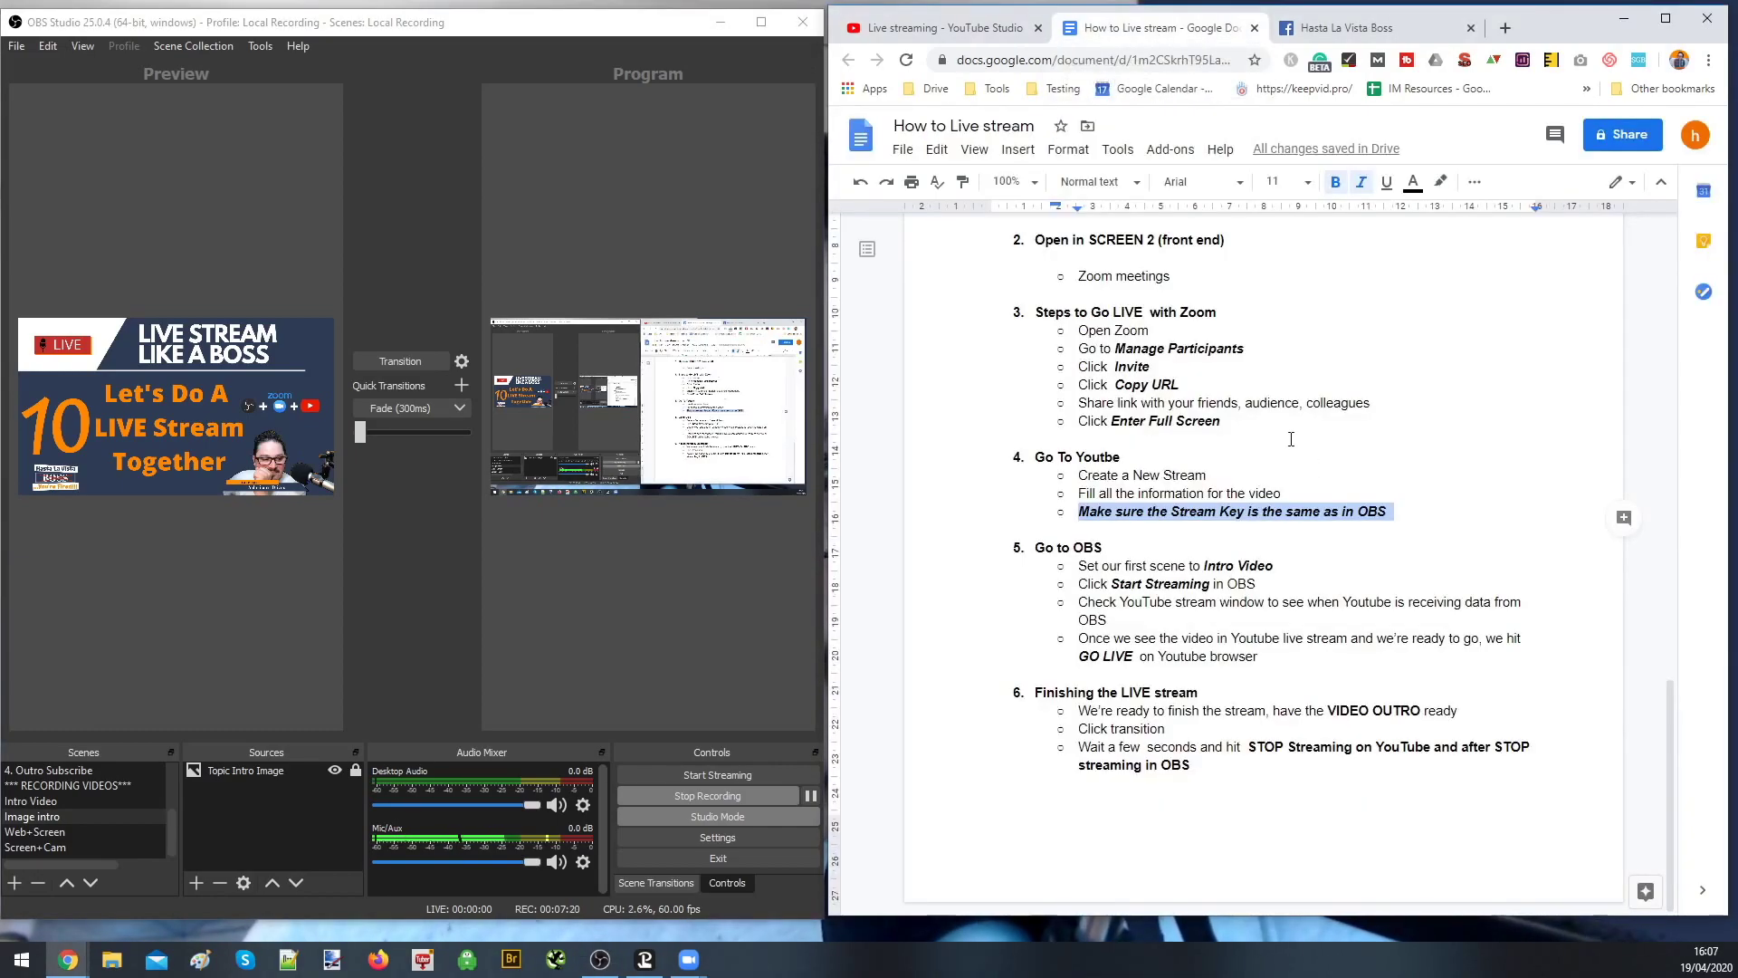
{"action": "left_click", "coordinate": [1221, 601]}
{"action": "scroll", "coordinate": [1223, 602], "scroll_direction": "up", "scroll_amount": 3}
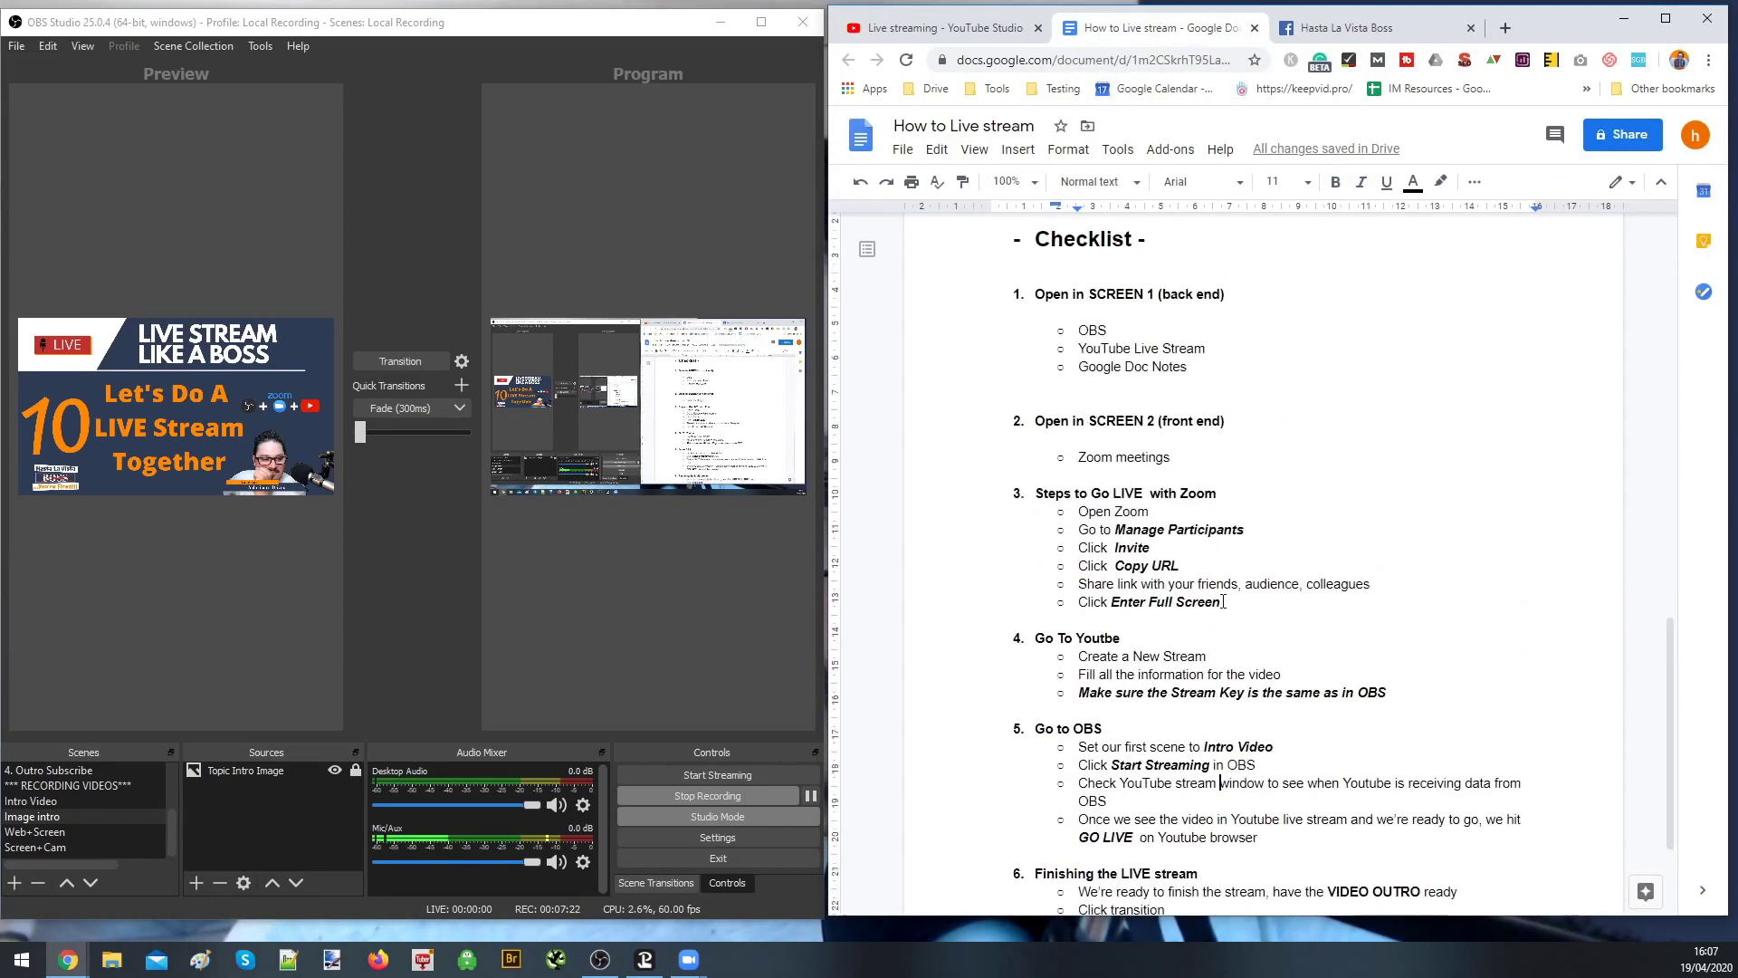
{"action": "scroll", "coordinate": [1145, 550], "scroll_direction": "down", "scroll_amount": 3}
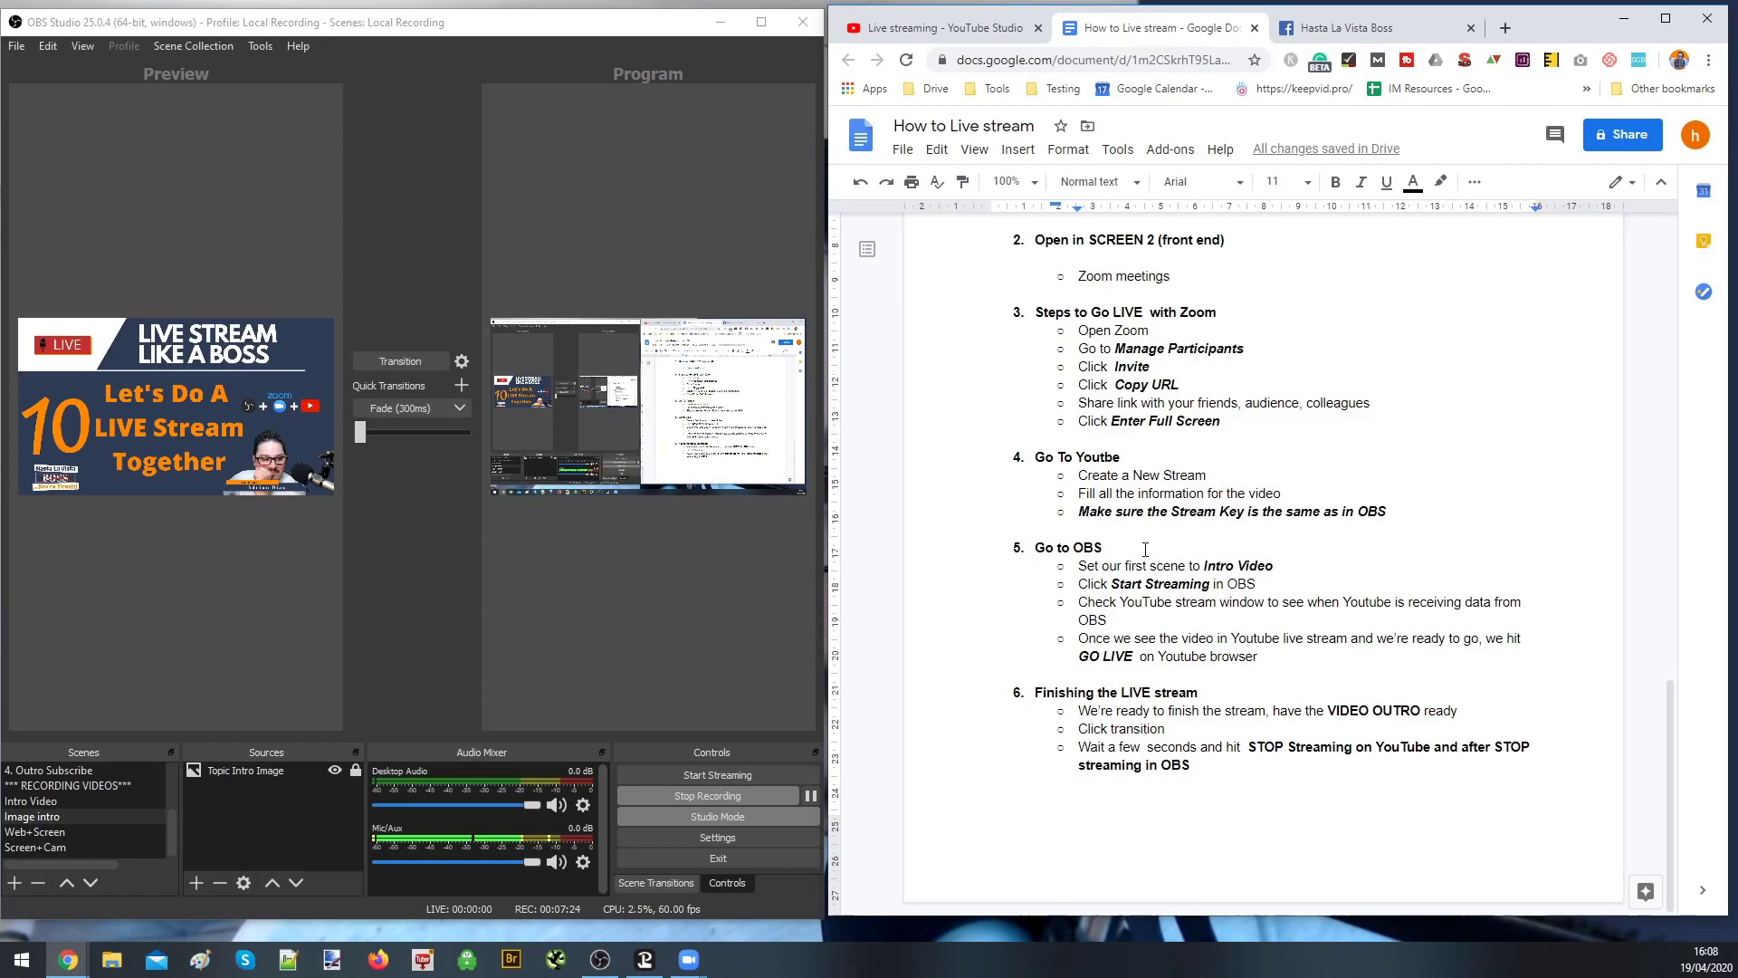
{"action": "left_click", "coordinate": [1191, 584]}
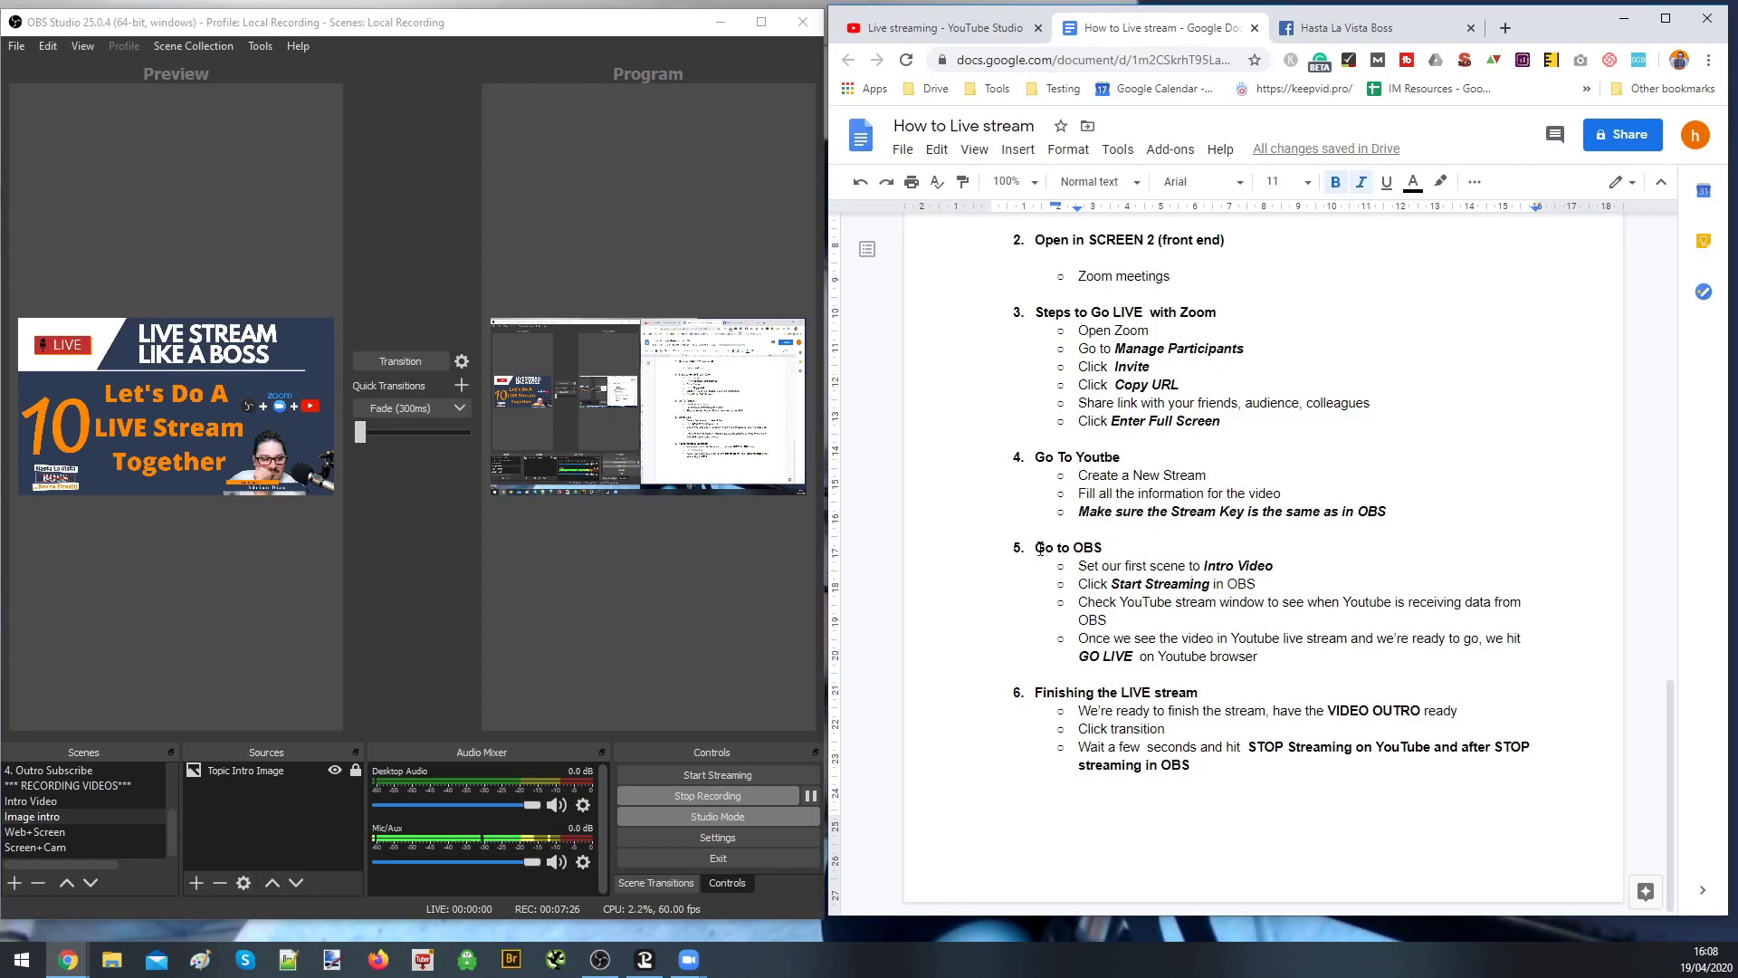
{"action": "left_click_drag", "start_coordinate": [1037, 548], "coordinate": [1106, 548]}
{"action": "left_click", "coordinate": [1128, 584]}
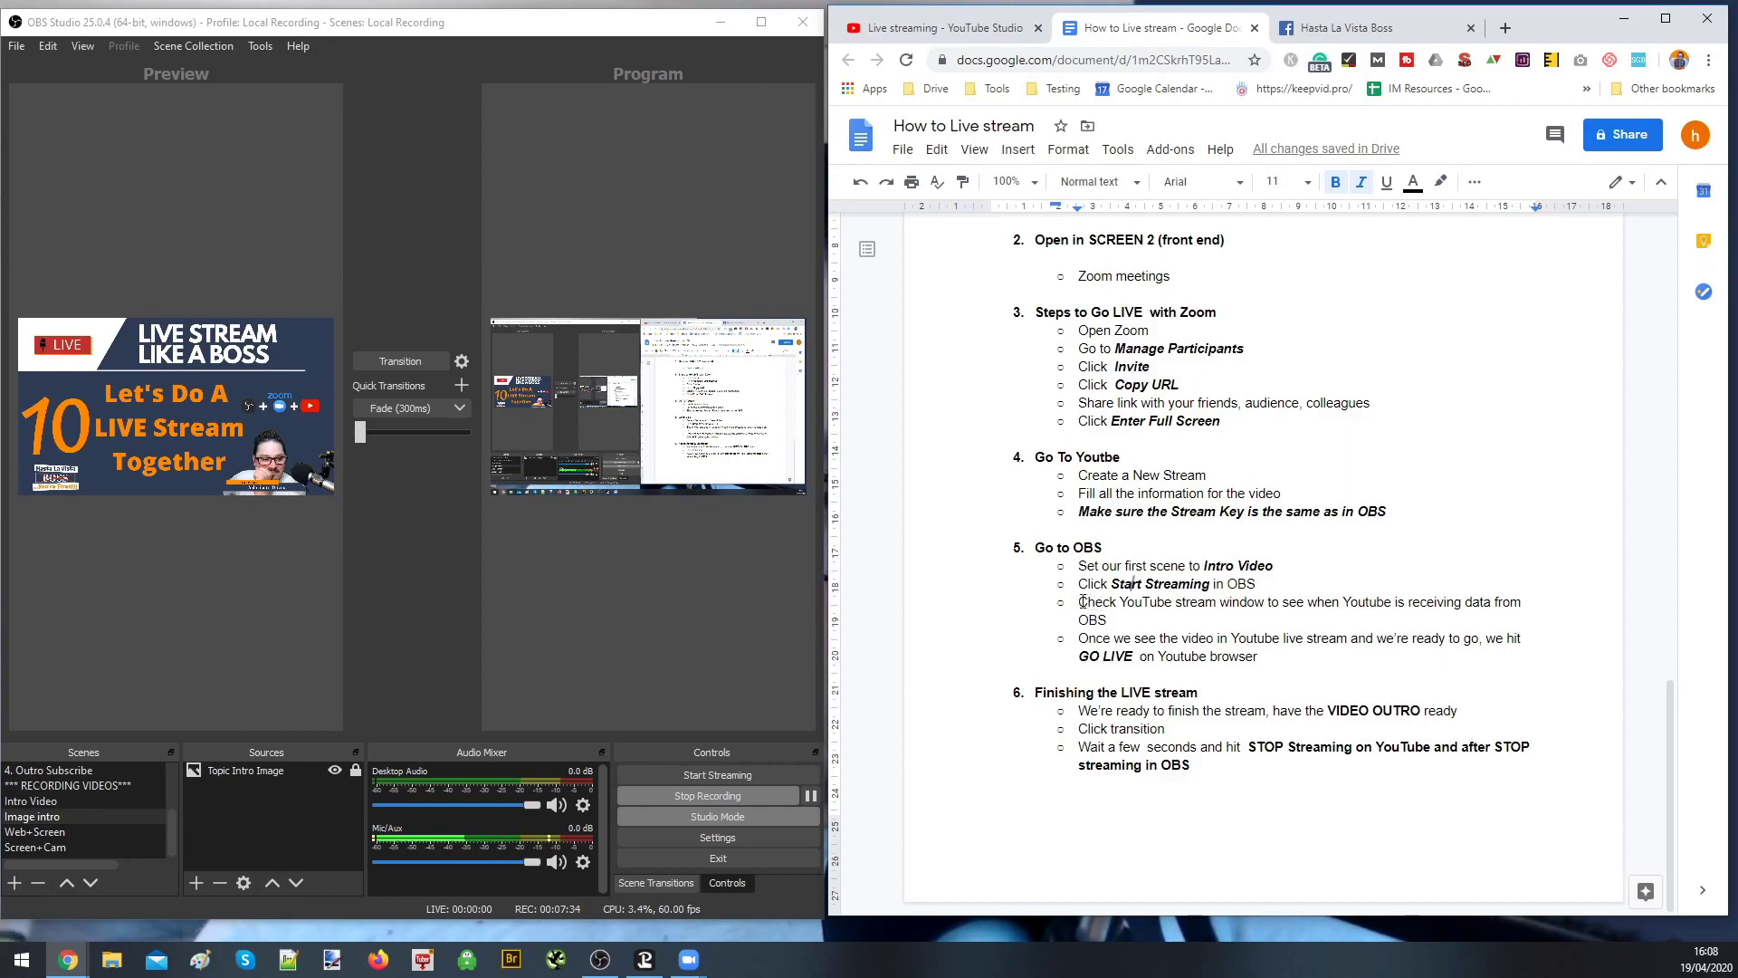
{"action": "left_click_drag", "start_coordinate": [1079, 603], "coordinate": [1365, 621]}
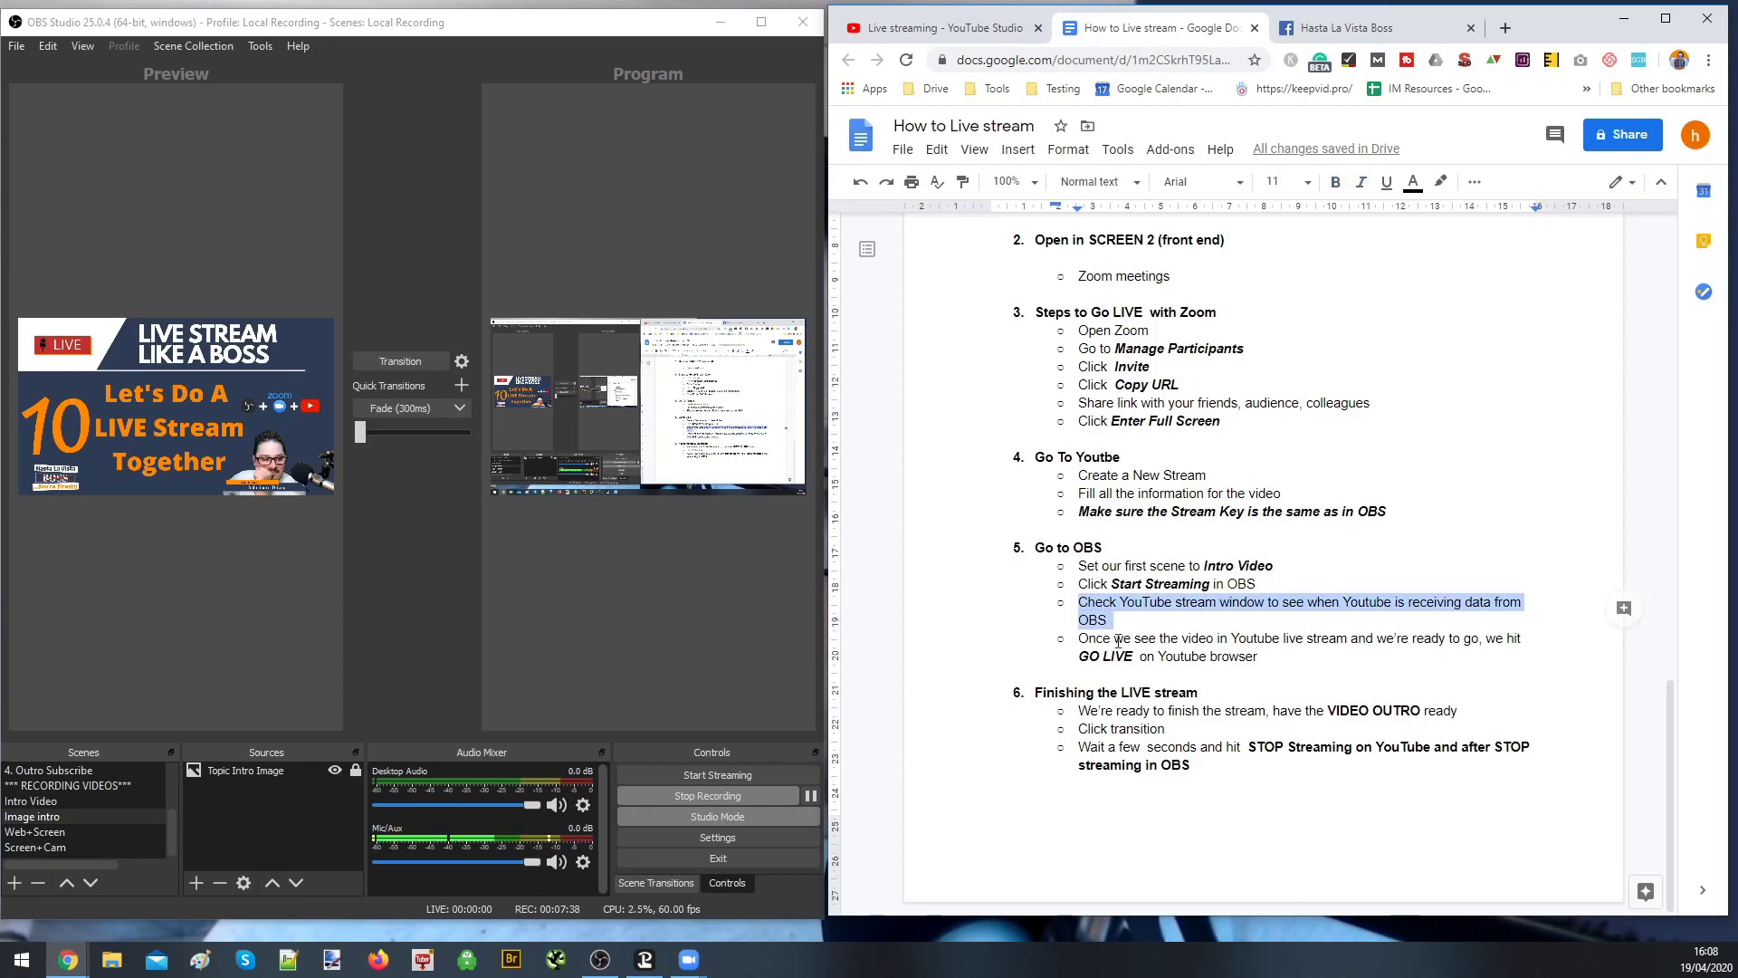
{"action": "left_click_drag", "start_coordinate": [1085, 644], "coordinate": [1340, 640]}
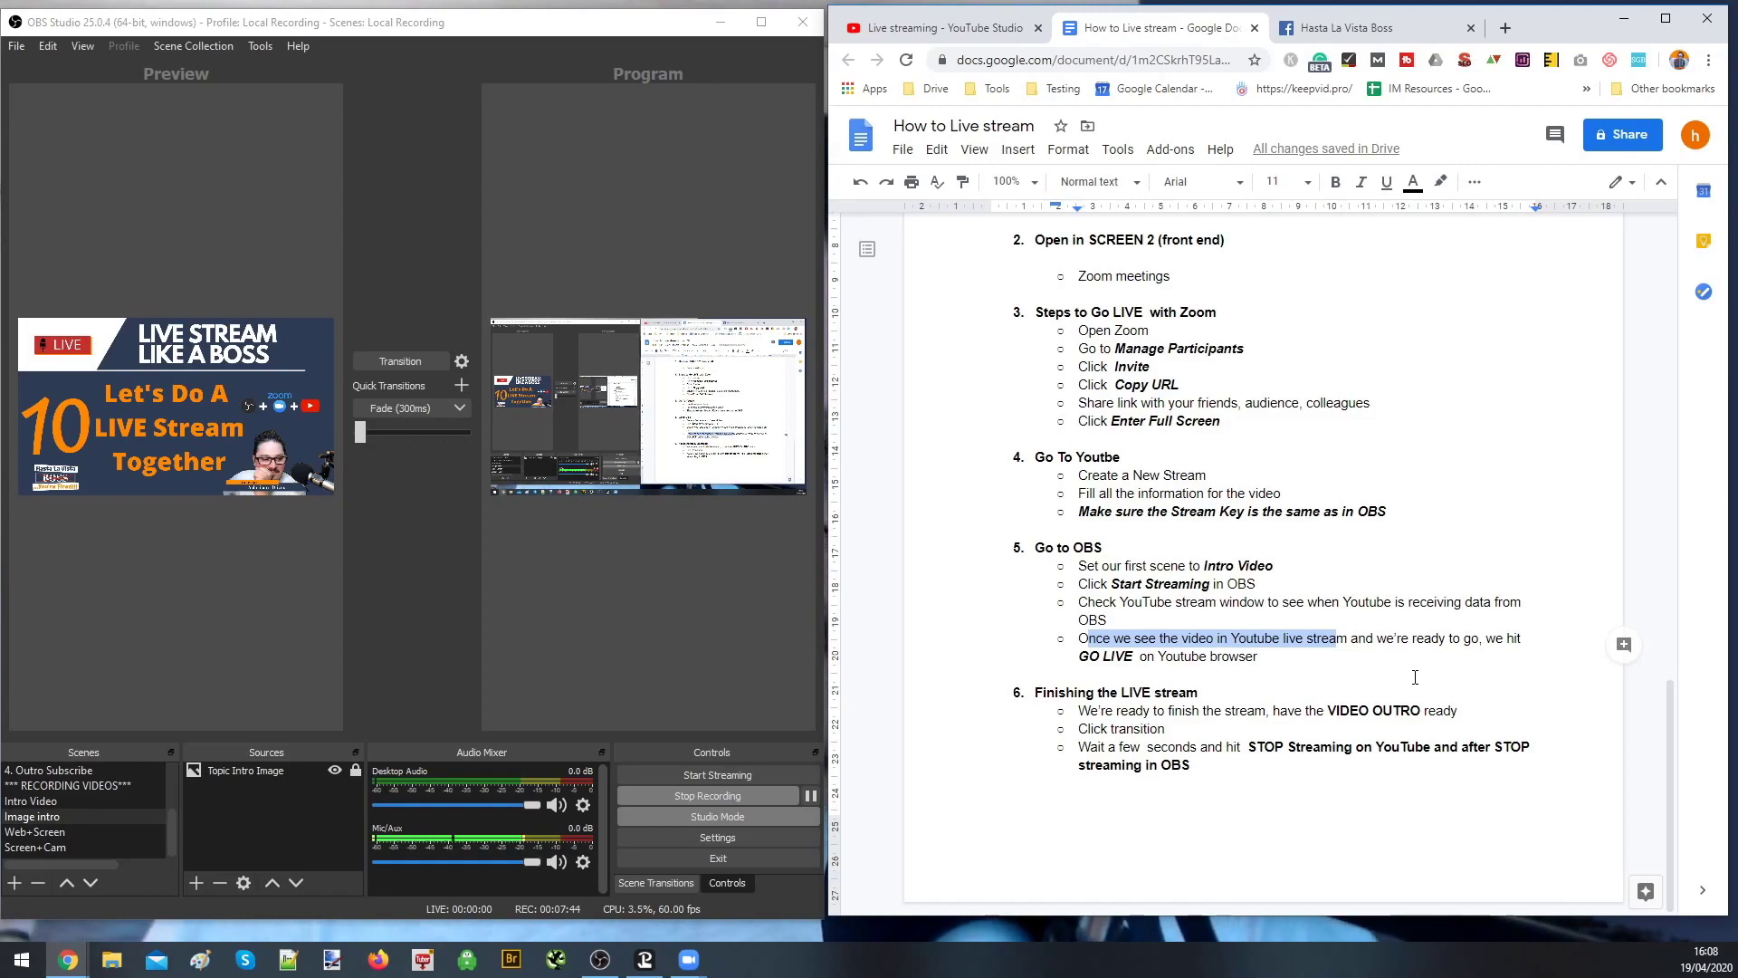
{"action": "left_click", "coordinate": [1319, 661]}
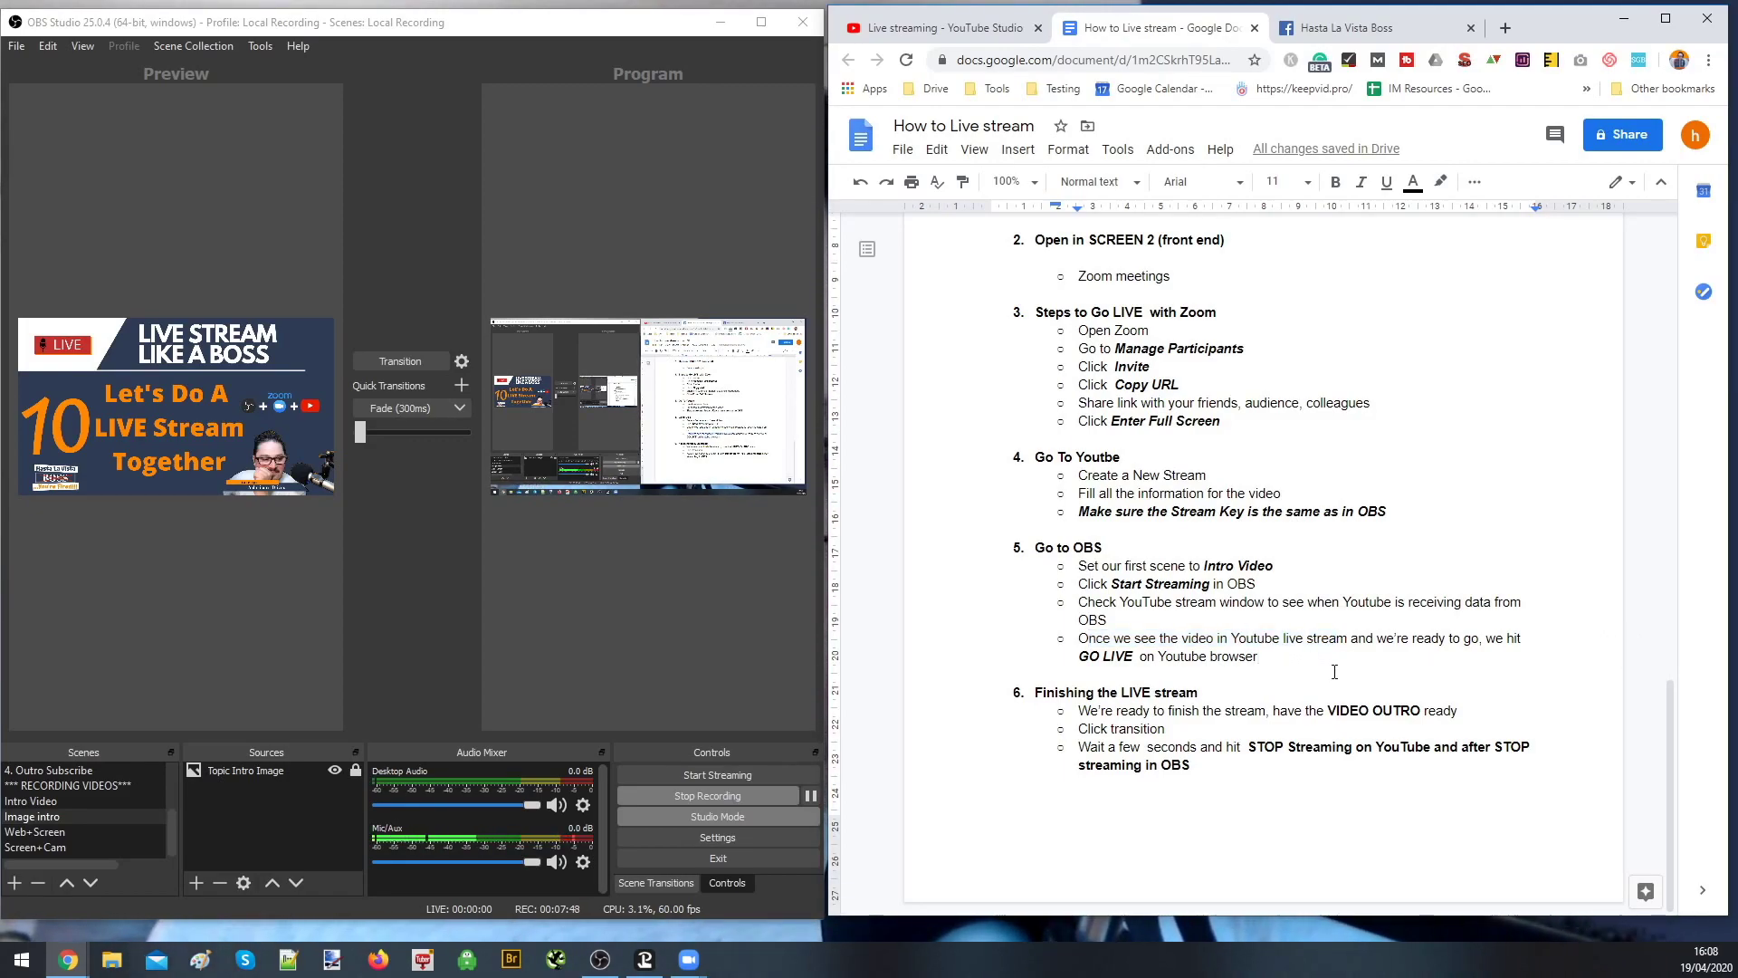
Return to YouTube Studio and transition the OBS program output to the CHAT scene, followed by the Image intro scene
{"action": "left_click", "coordinate": [923, 28]}
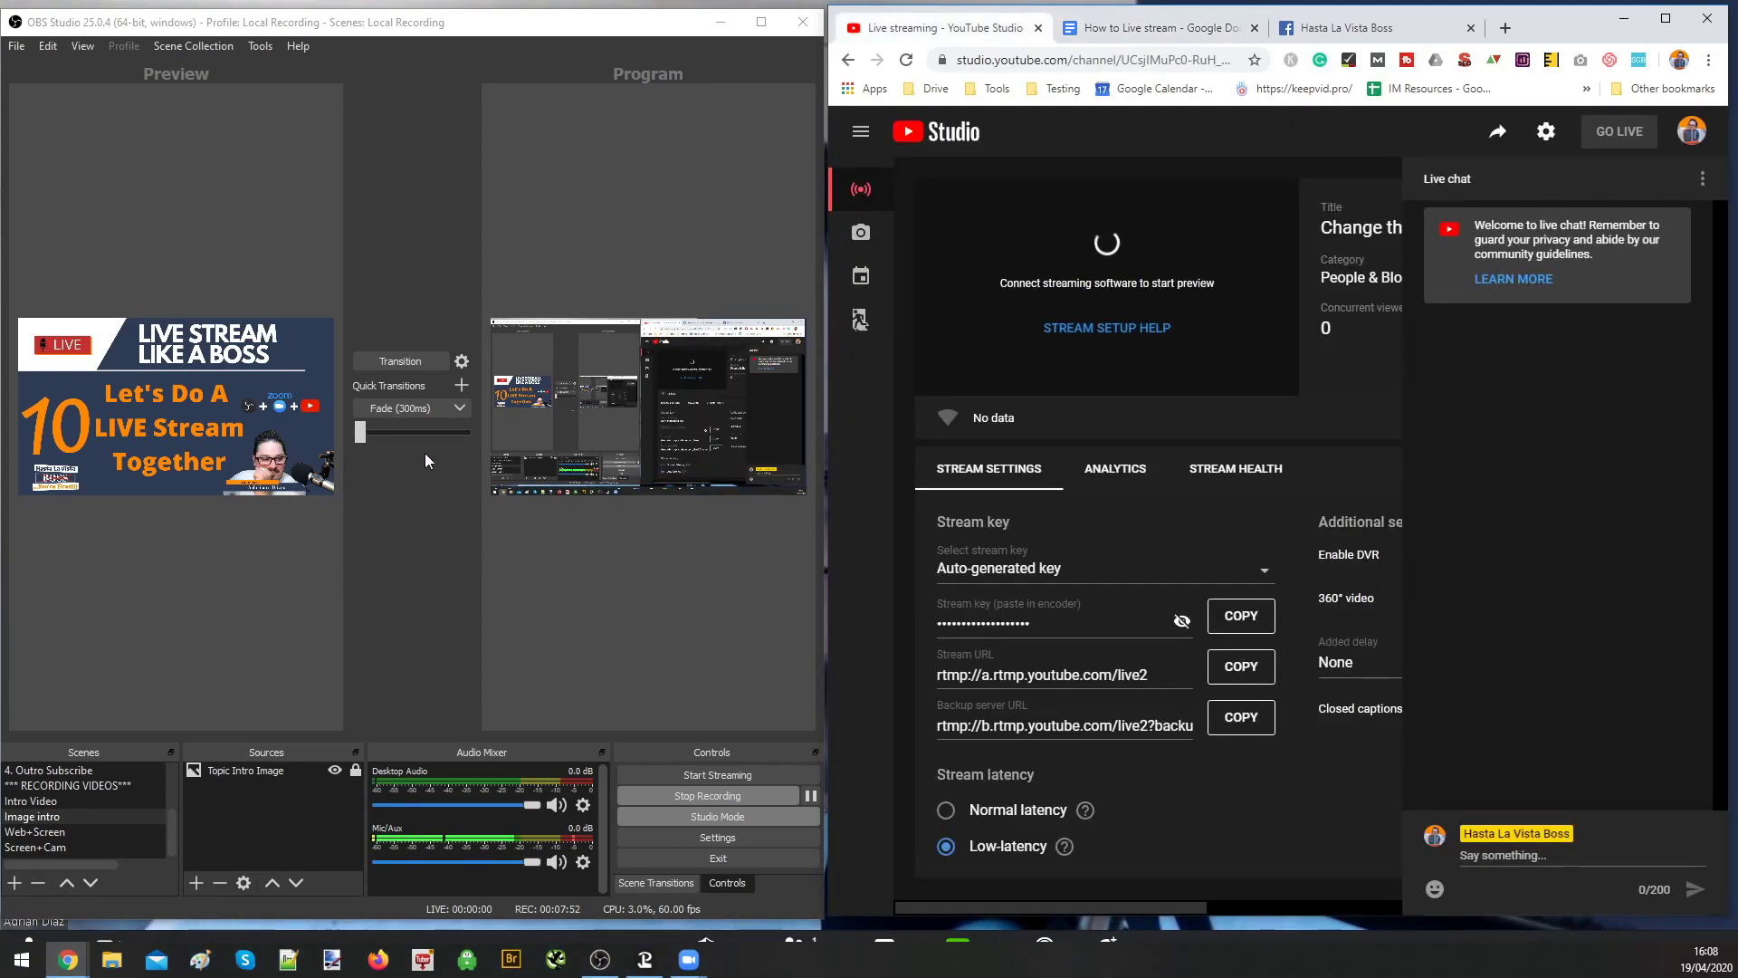
{"action": "left_click", "coordinate": [100, 786]}
{"action": "scroll", "coordinate": [79, 786], "scroll_direction": "up", "scroll_amount": 2}
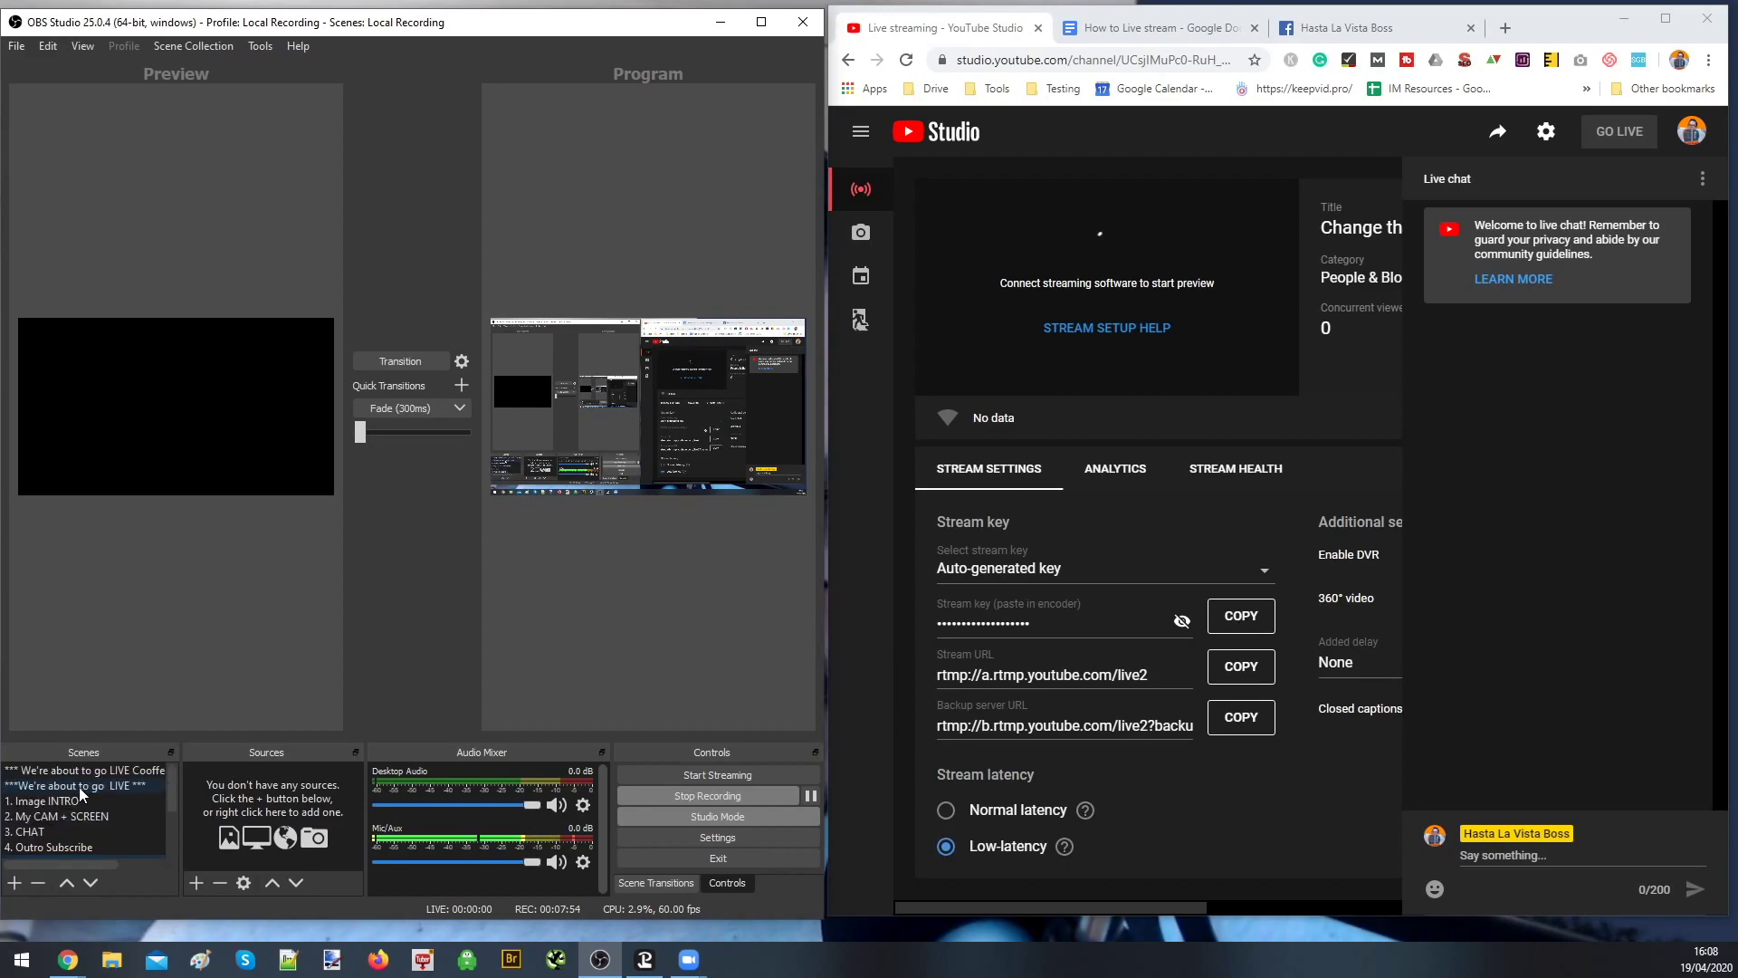
{"action": "left_click", "coordinate": [78, 816]}
{"action": "left_click", "coordinate": [78, 831]}
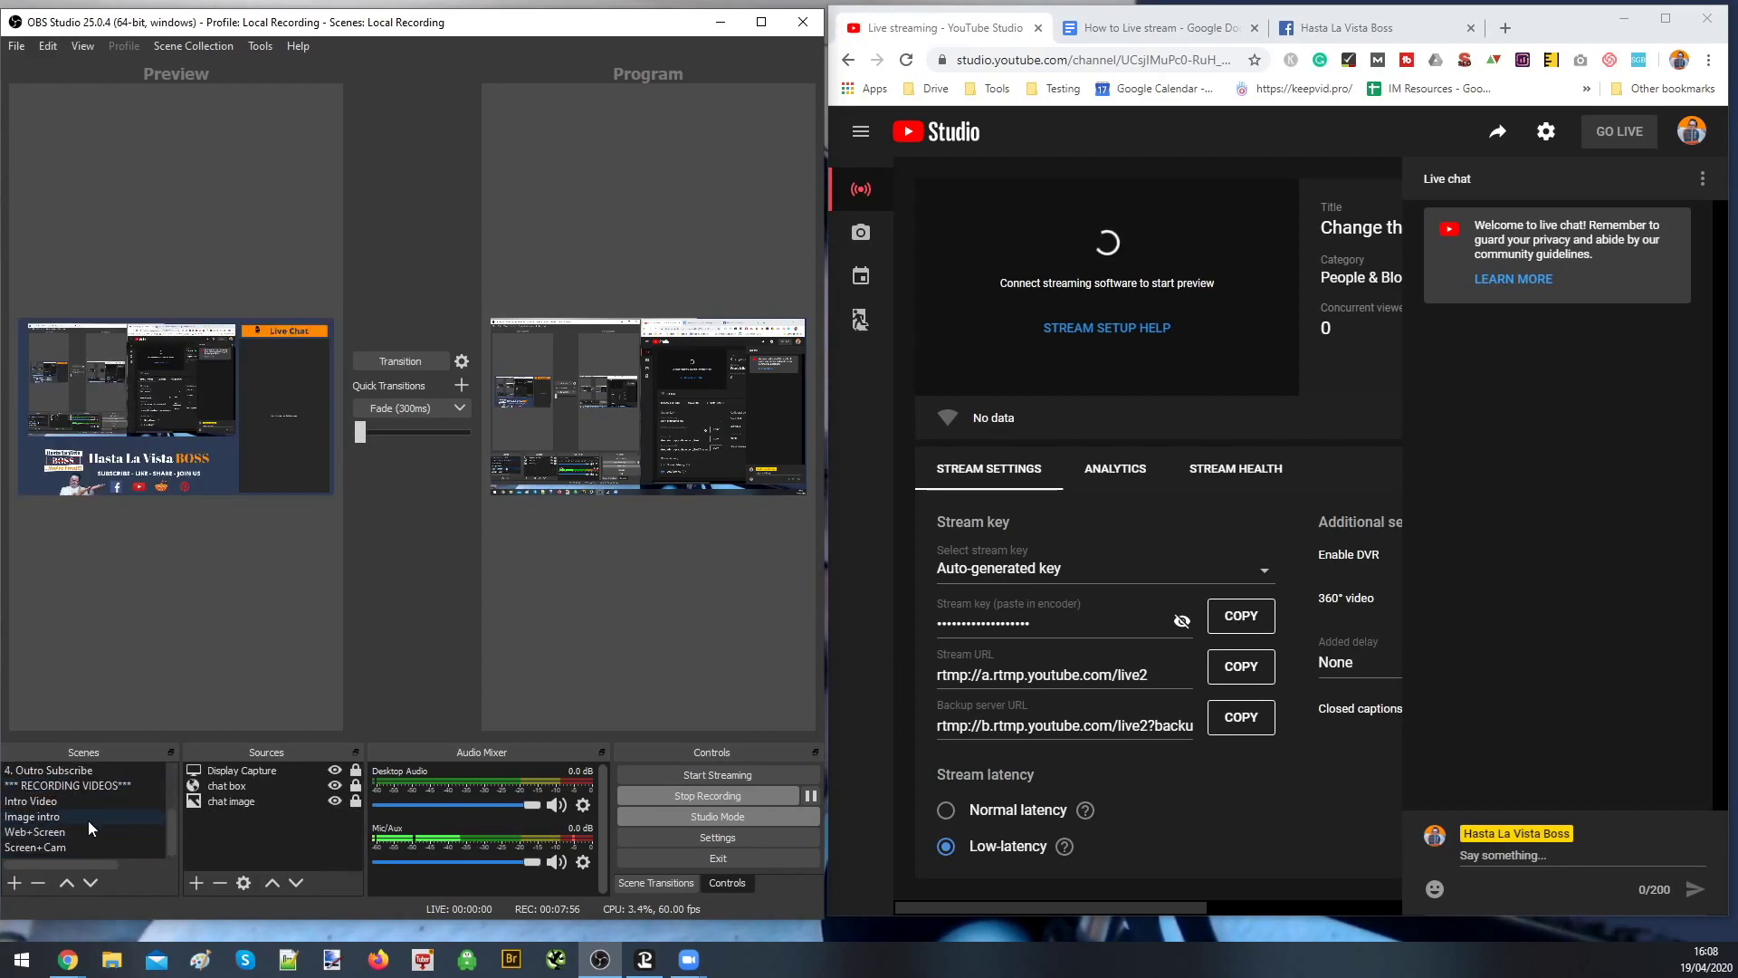
{"action": "left_click", "coordinate": [407, 412]}
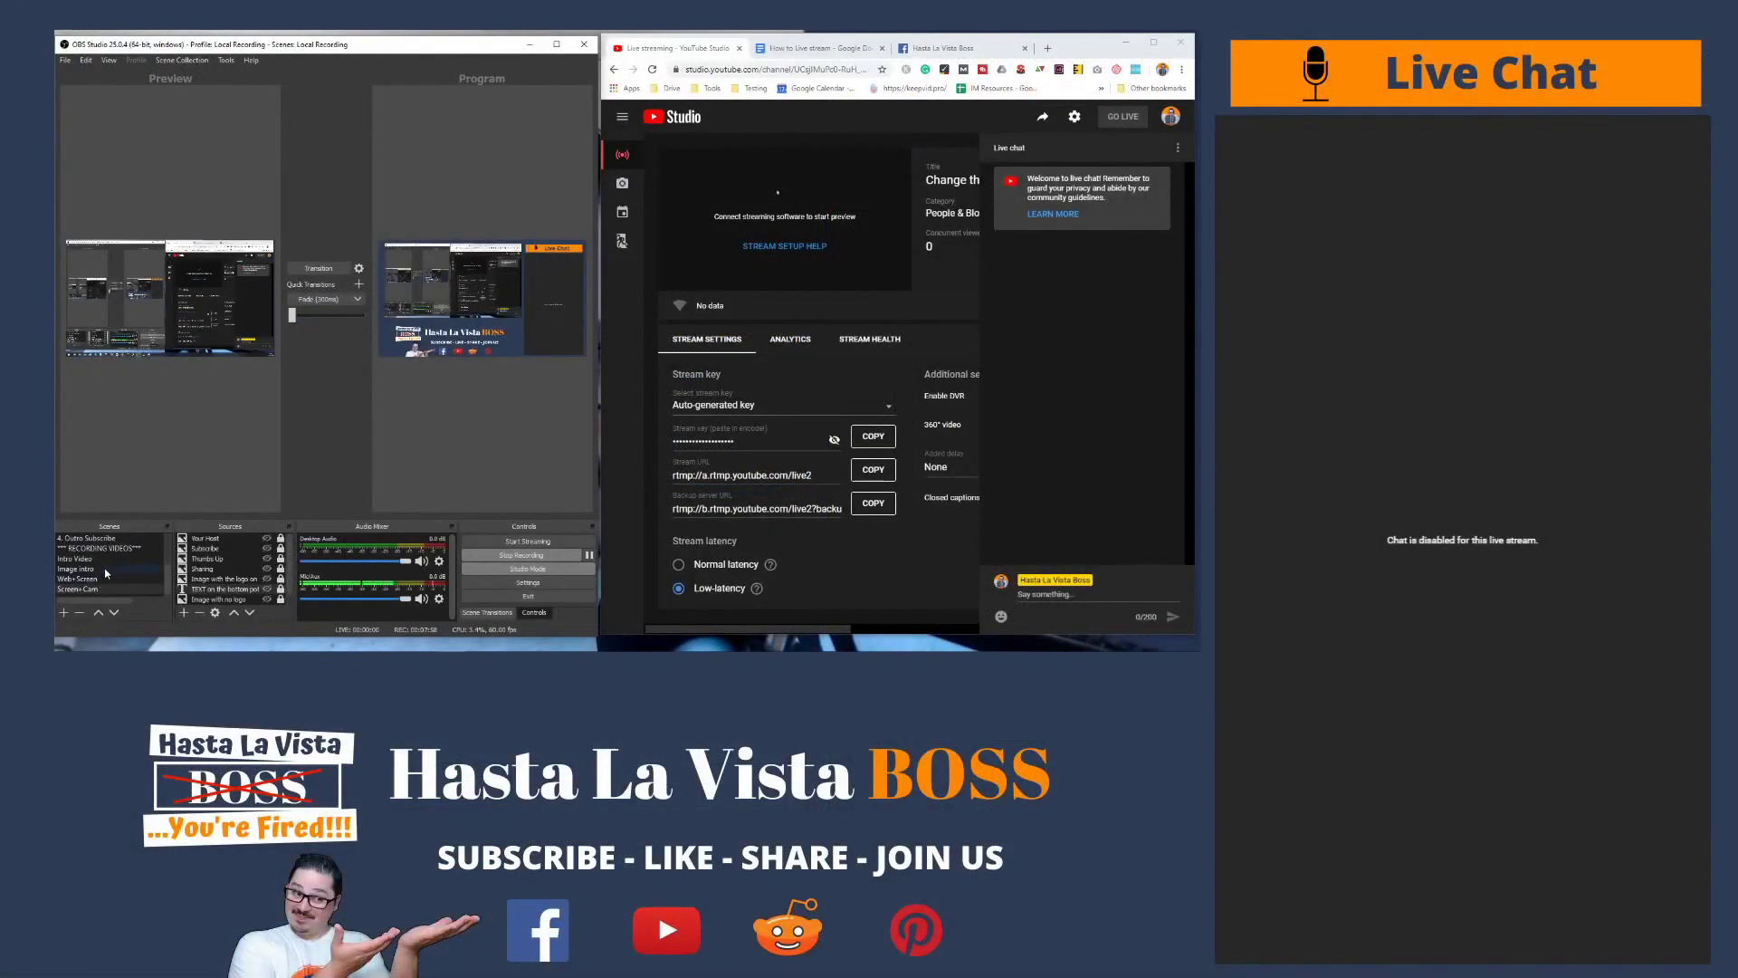
{"action": "left_click", "coordinate": [105, 568]}
{"action": "left_click", "coordinate": [318, 268]}
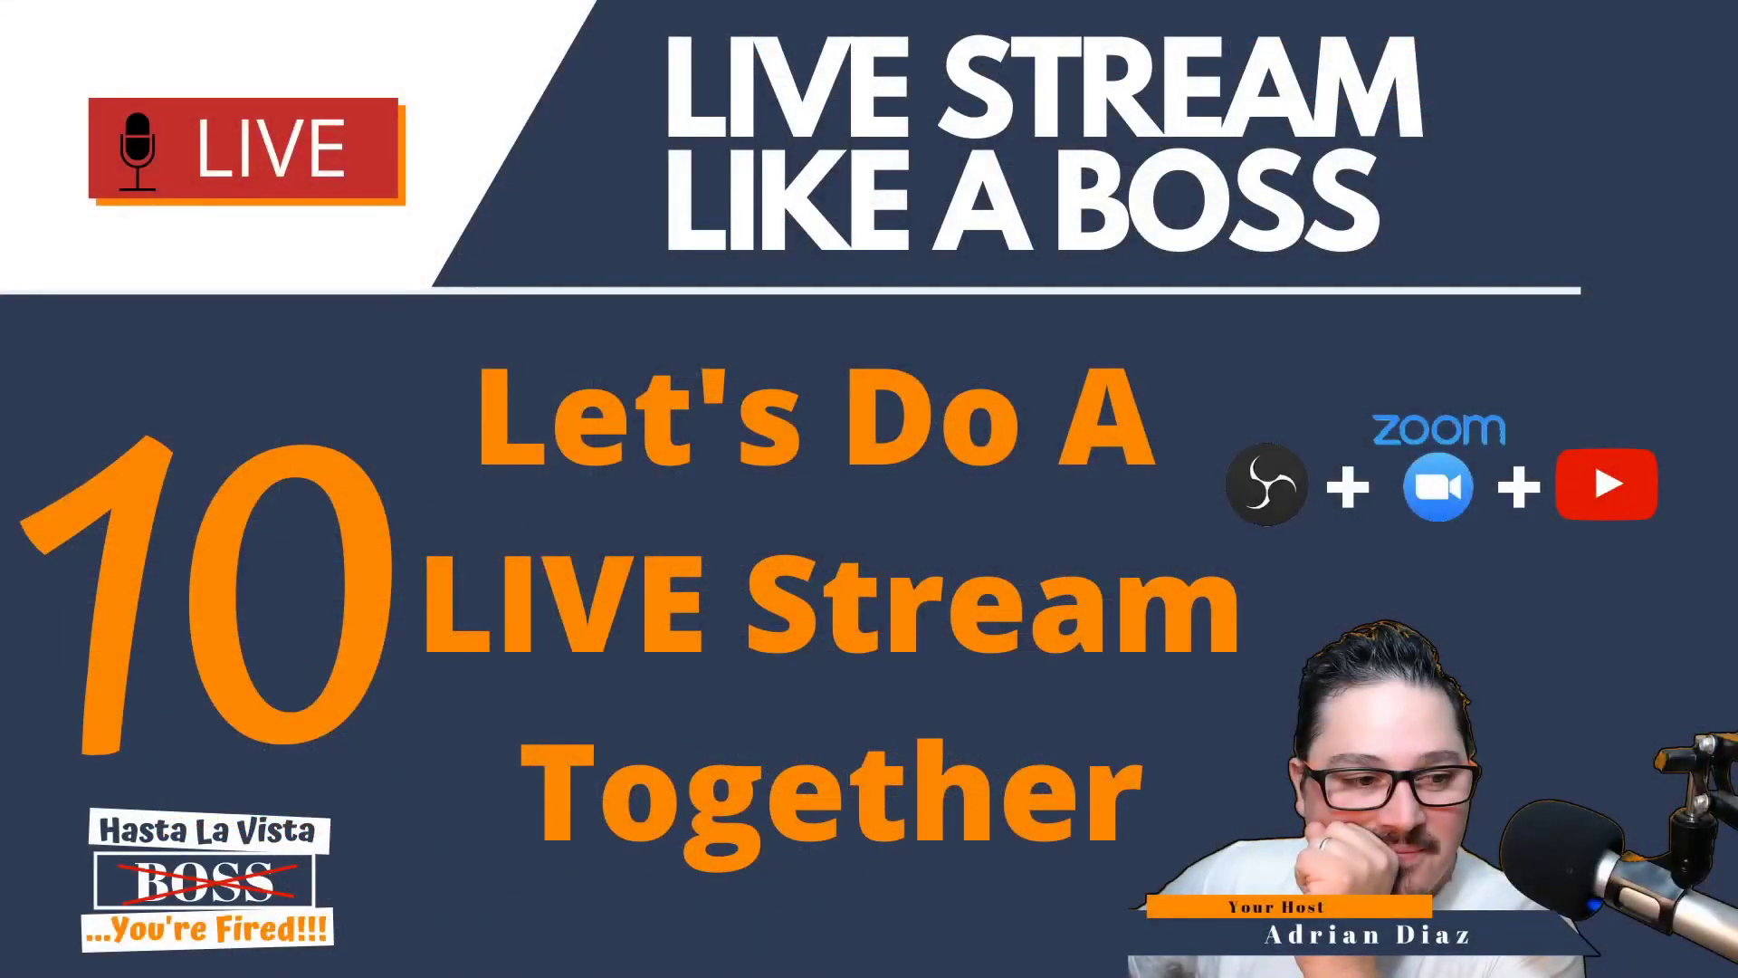
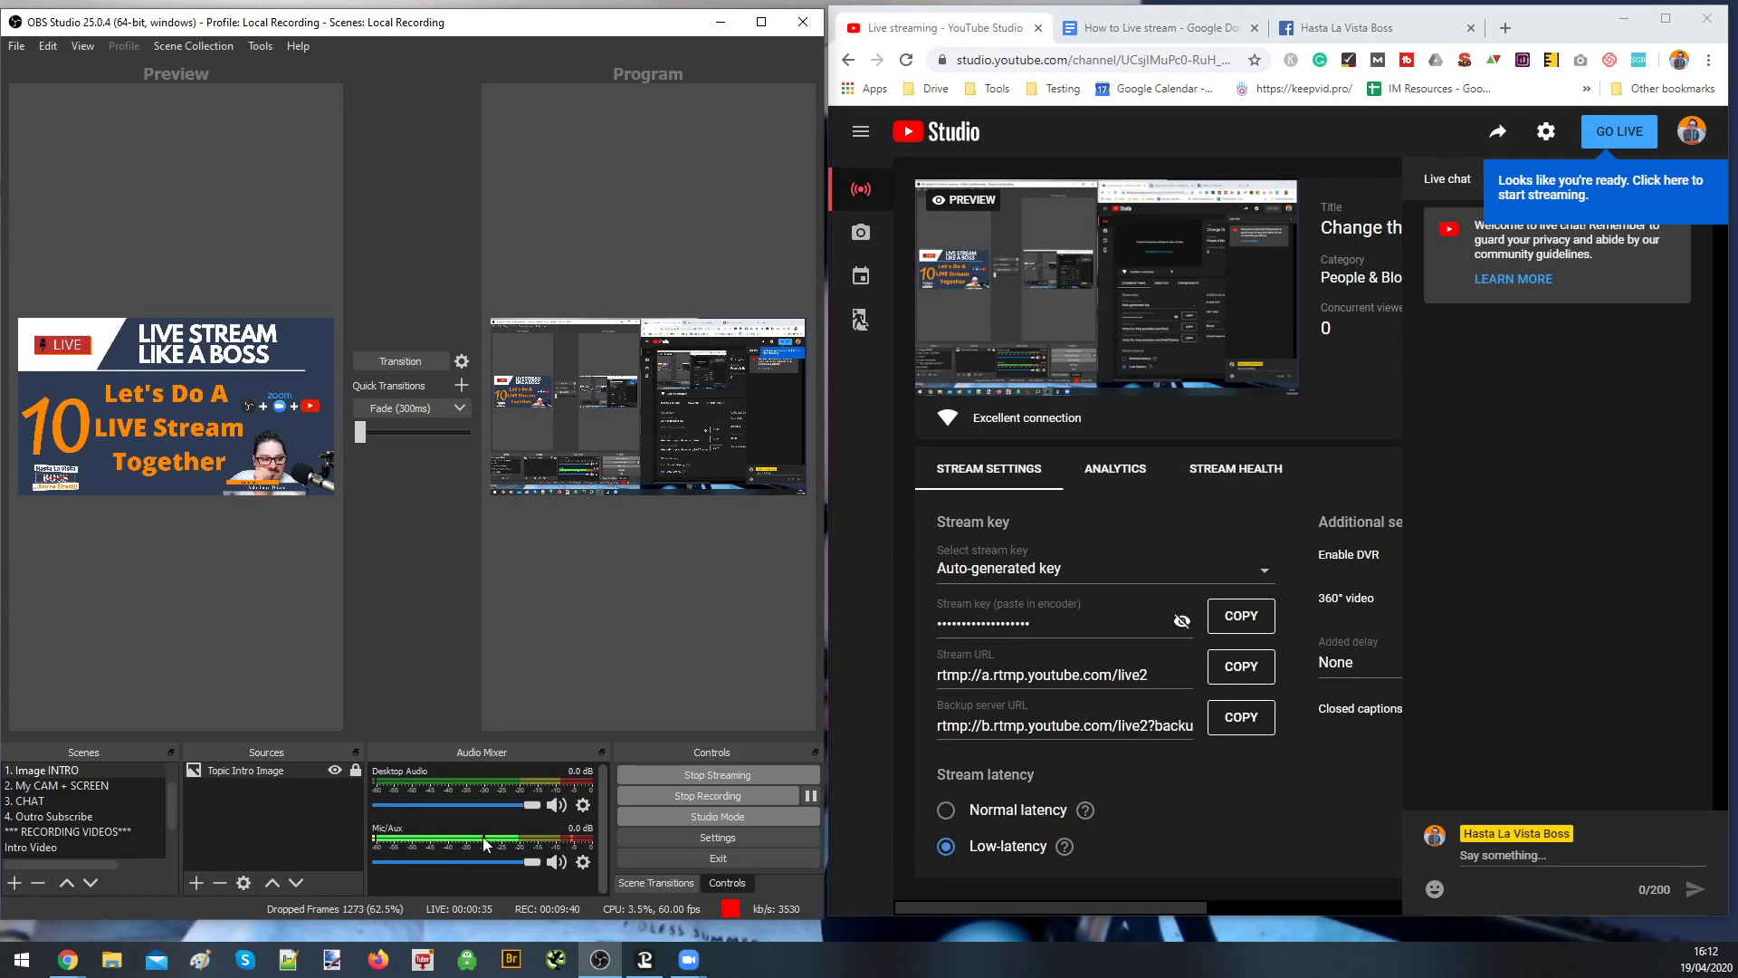
Unmute the incoming stream's preview in YouTube Studio to check its sound, and mute it again
{"action": "mouse_move", "coordinate": [944, 398]}
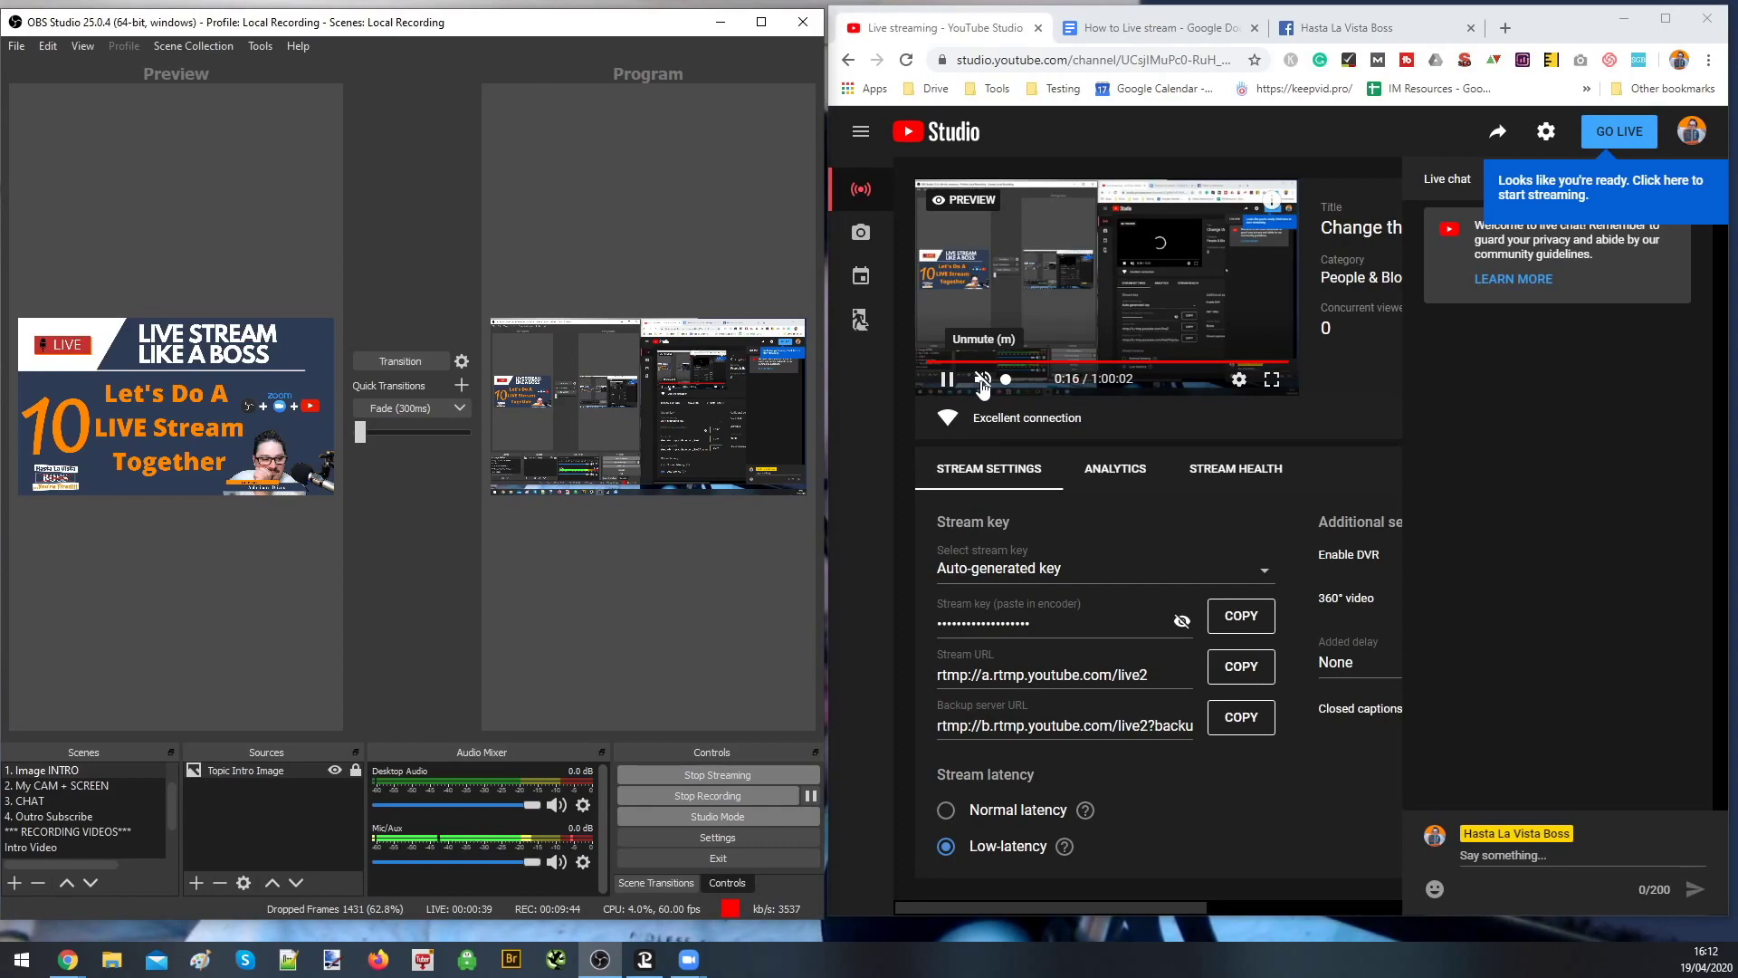
{"action": "left_click", "coordinate": [983, 382]}
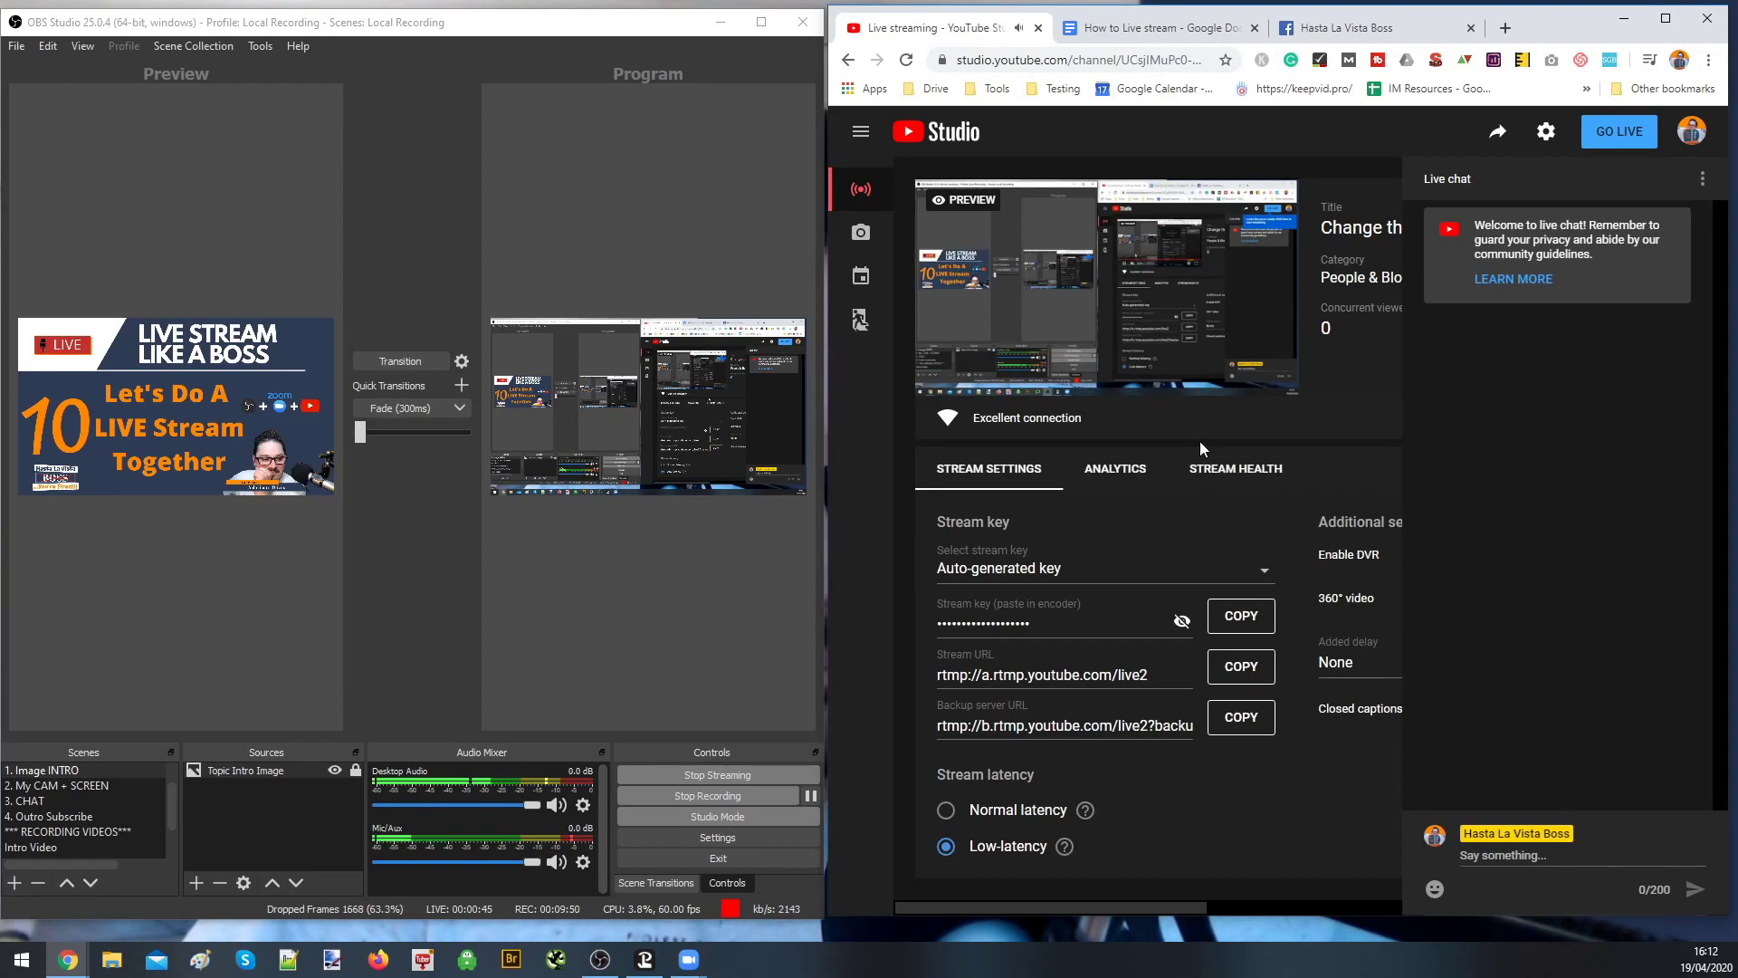
{"action": "mouse_move", "coordinate": [977, 384]}
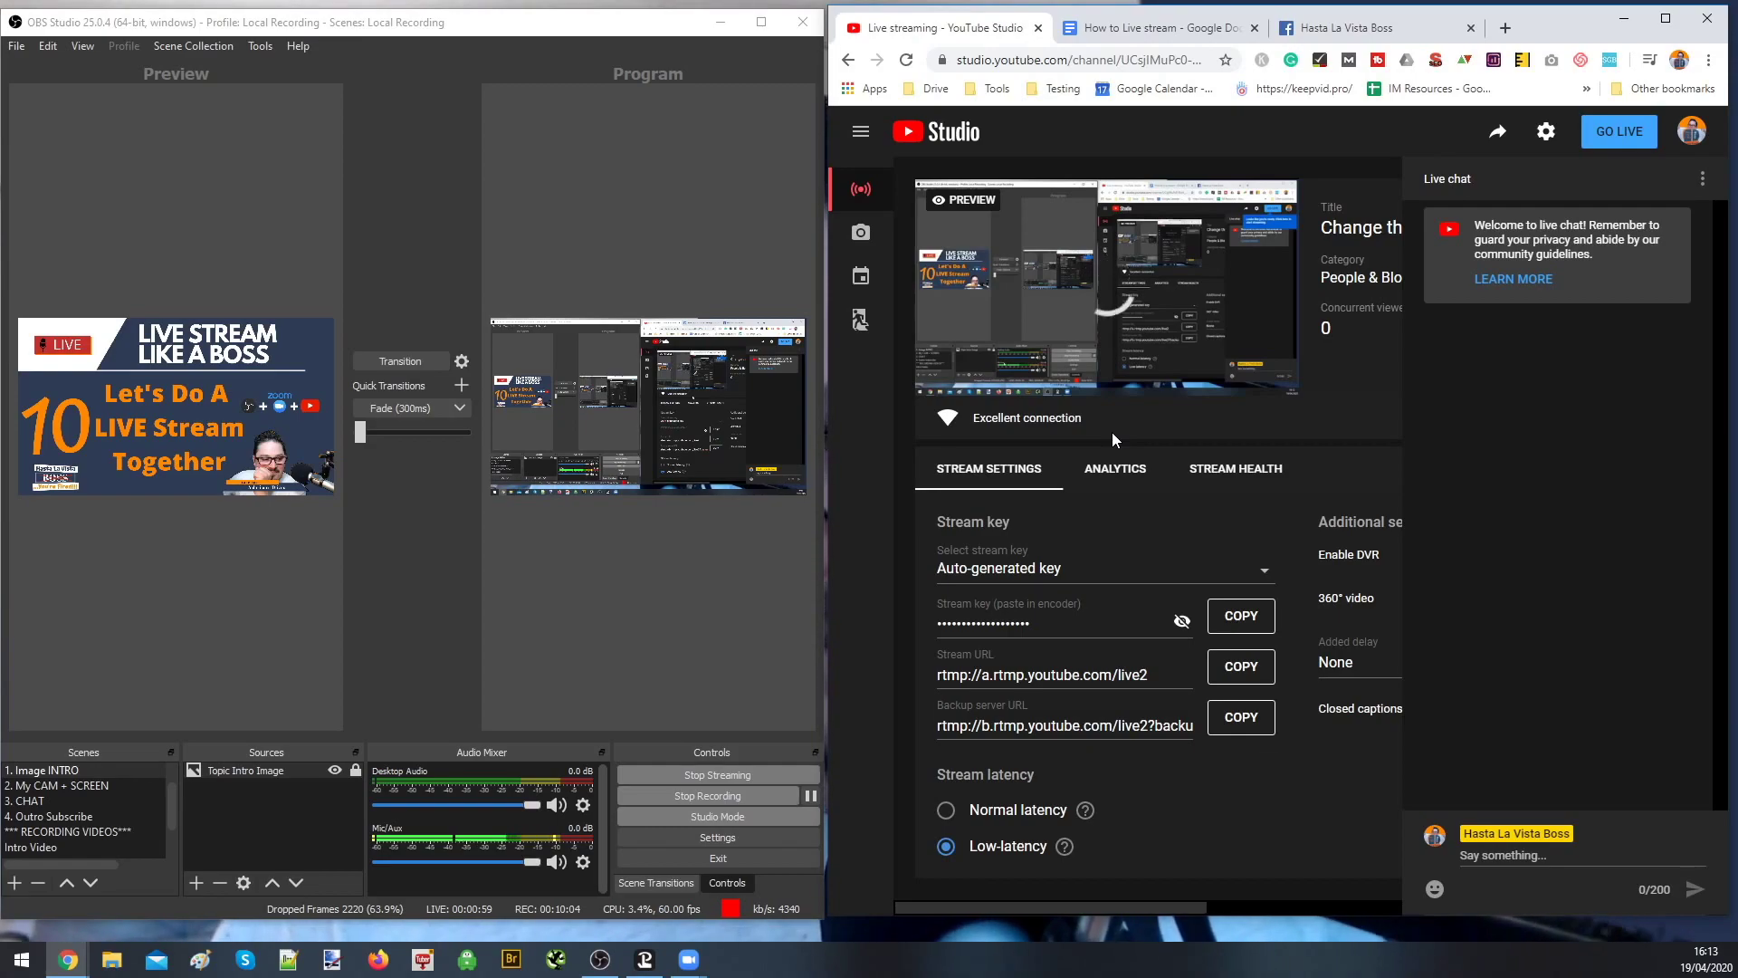
{"action": "mouse_move", "coordinate": [1115, 279]}
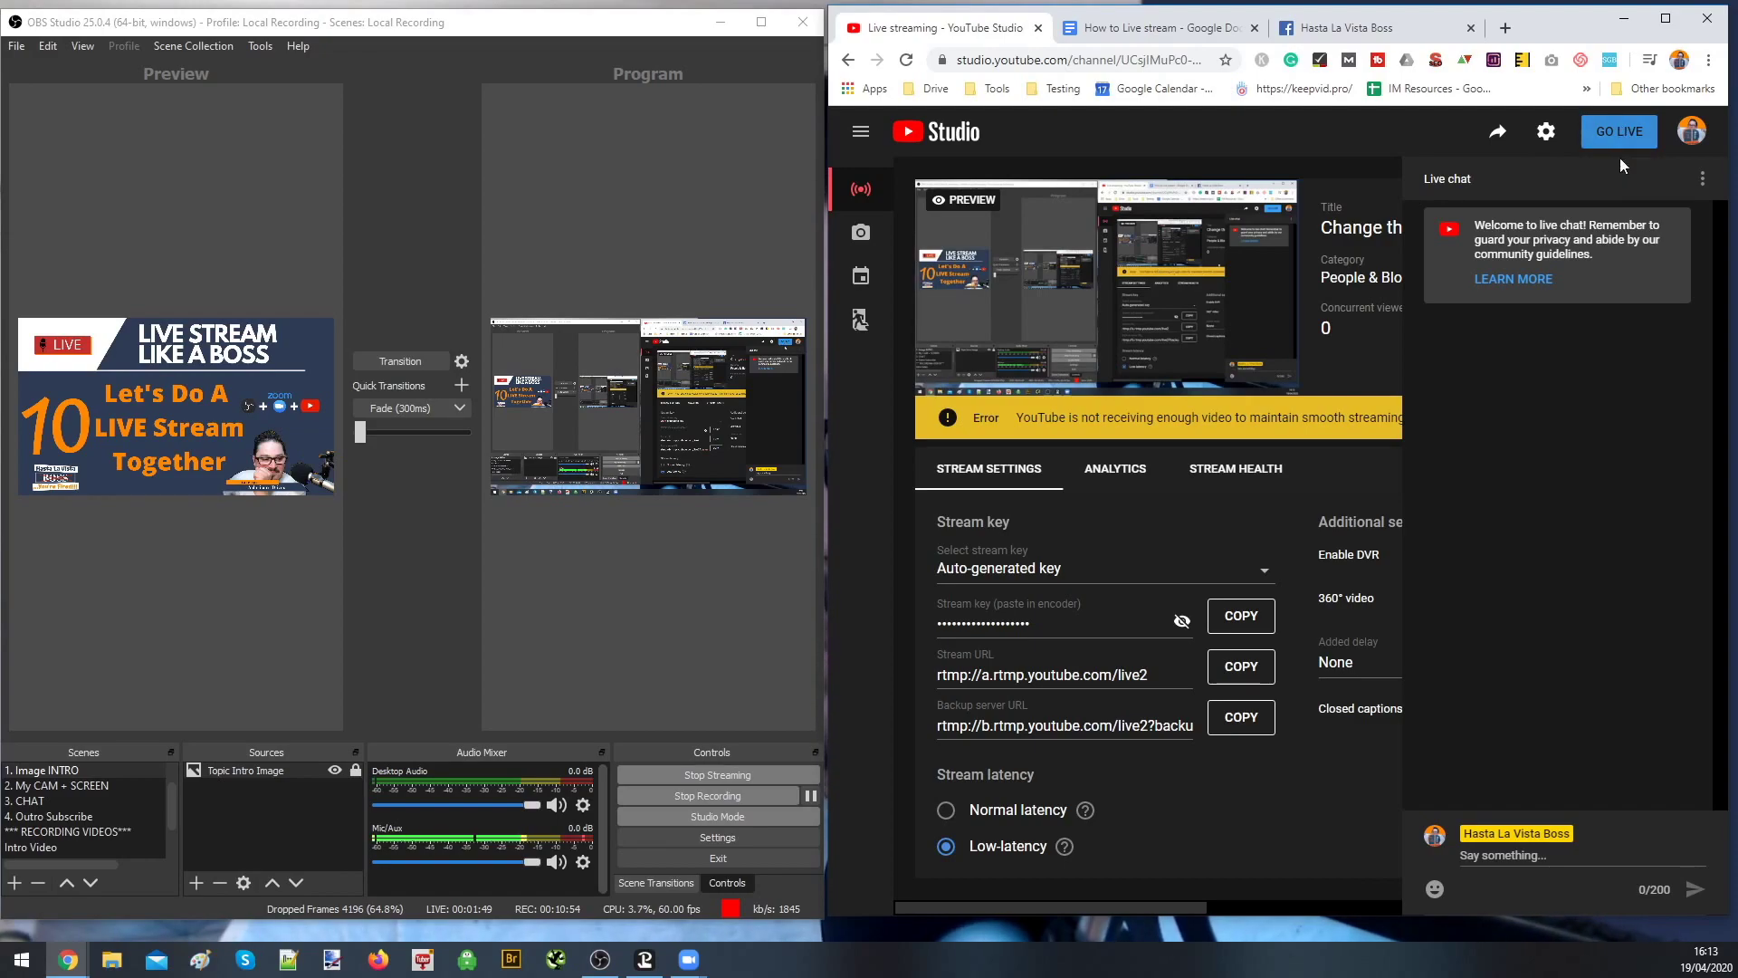
Go live with the stream on YouTube and unmute its player to check the sound
{"action": "left_click", "coordinate": [1619, 134]}
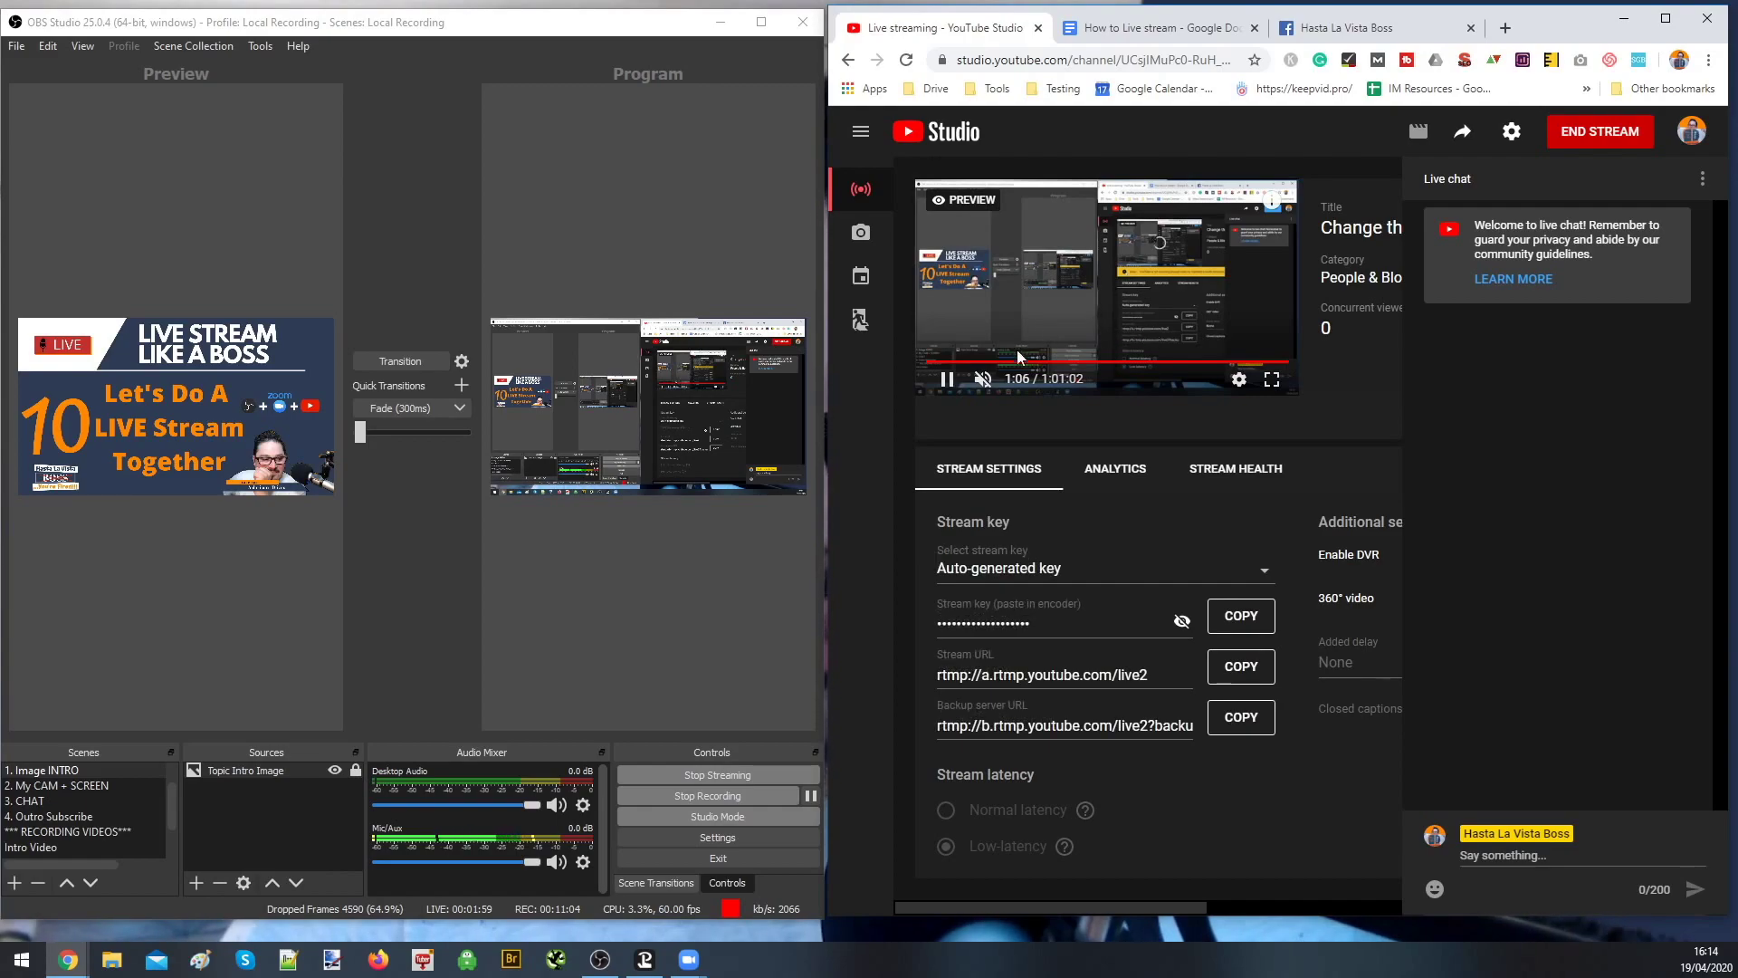
{"action": "left_click", "coordinate": [984, 380]}
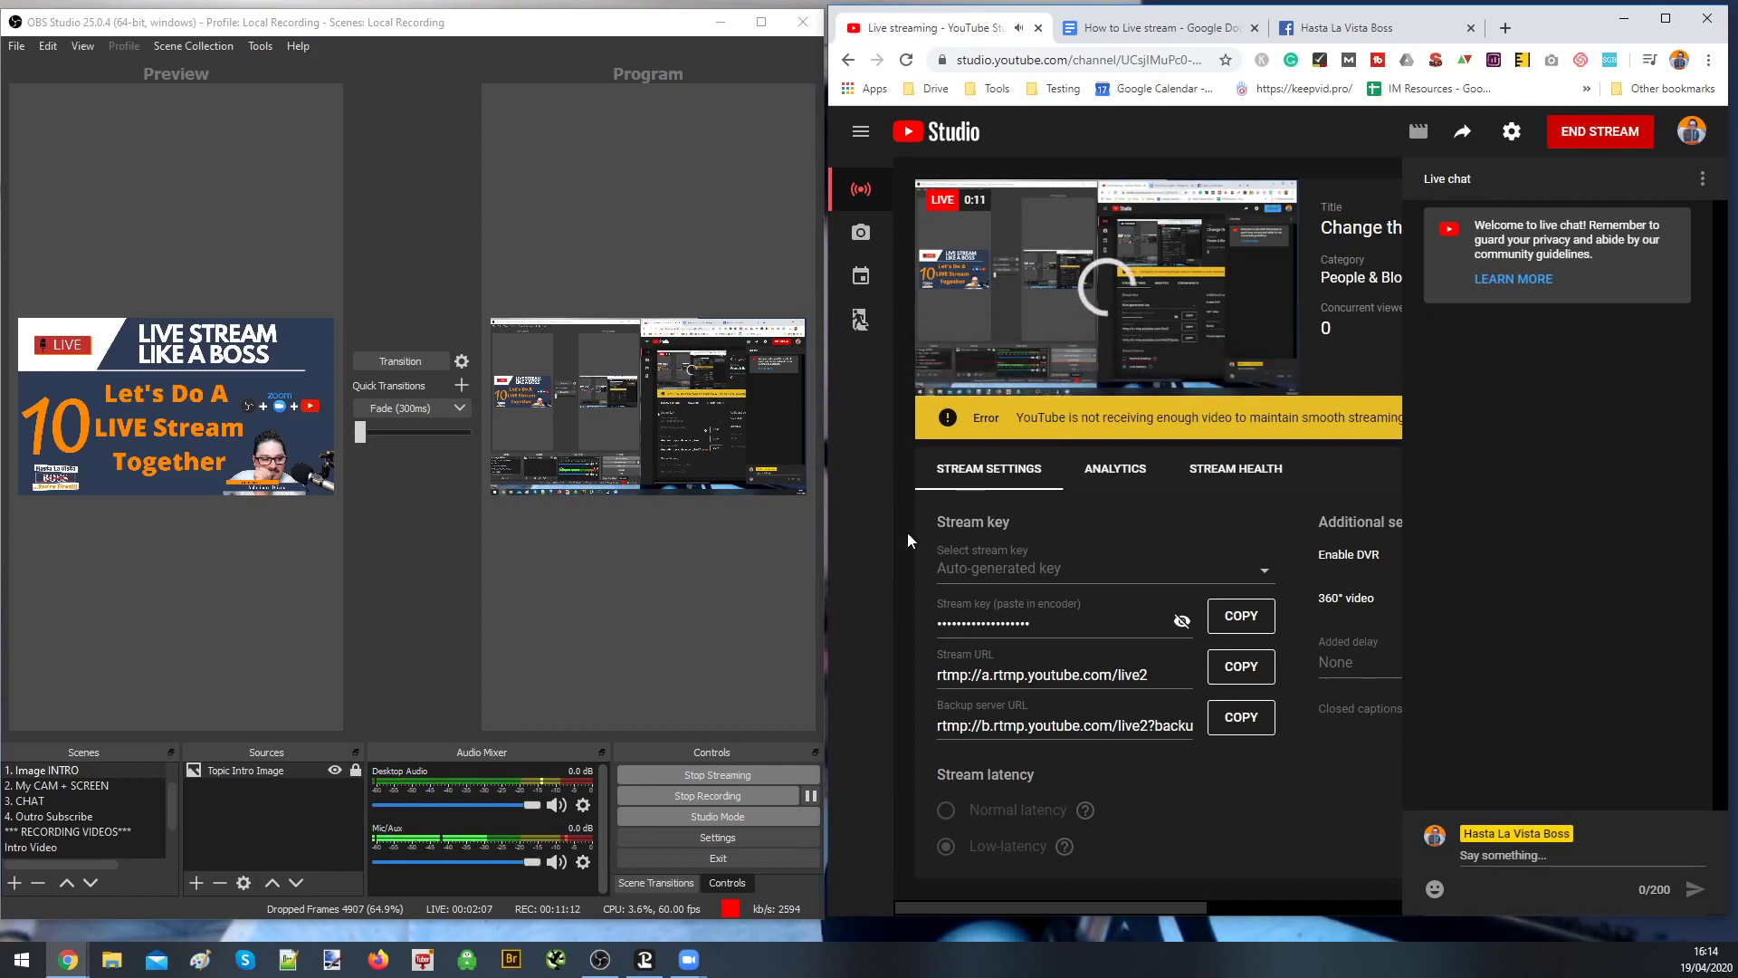
Consult the checklist for finishing the stream, return to YouTube Studio and load the CHAT scene into the OBS preview
{"action": "left_click", "coordinate": [1168, 28]}
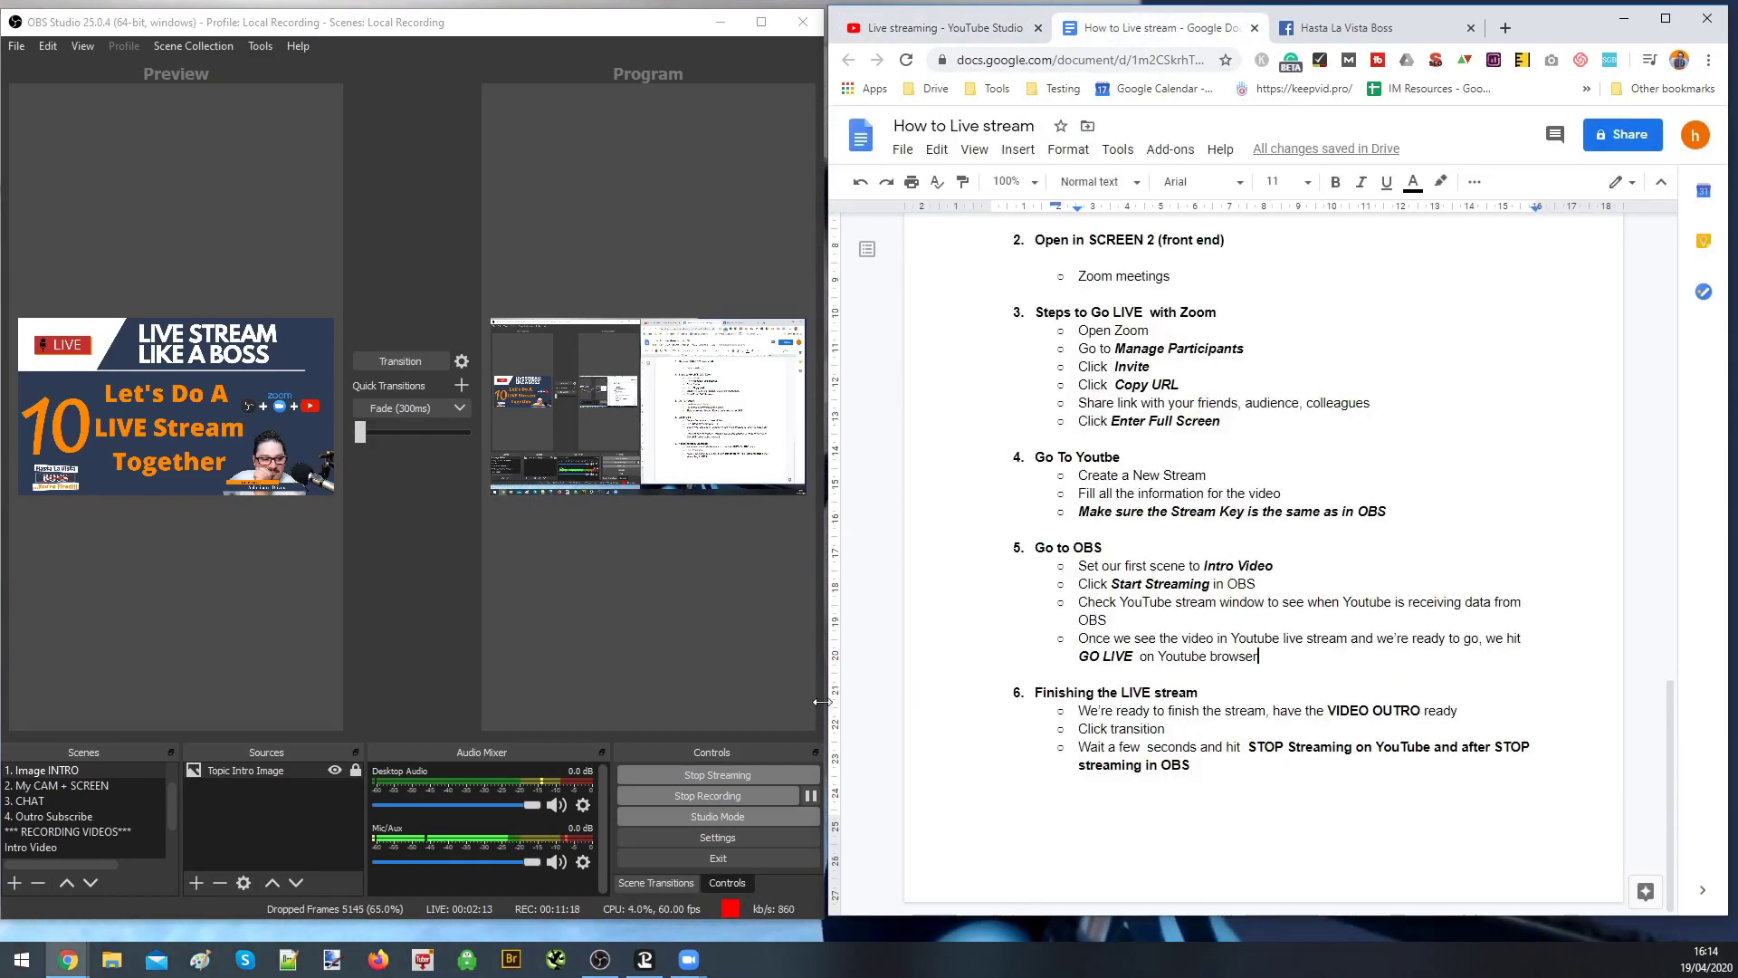
{"action": "left_click", "coordinate": [911, 30]}
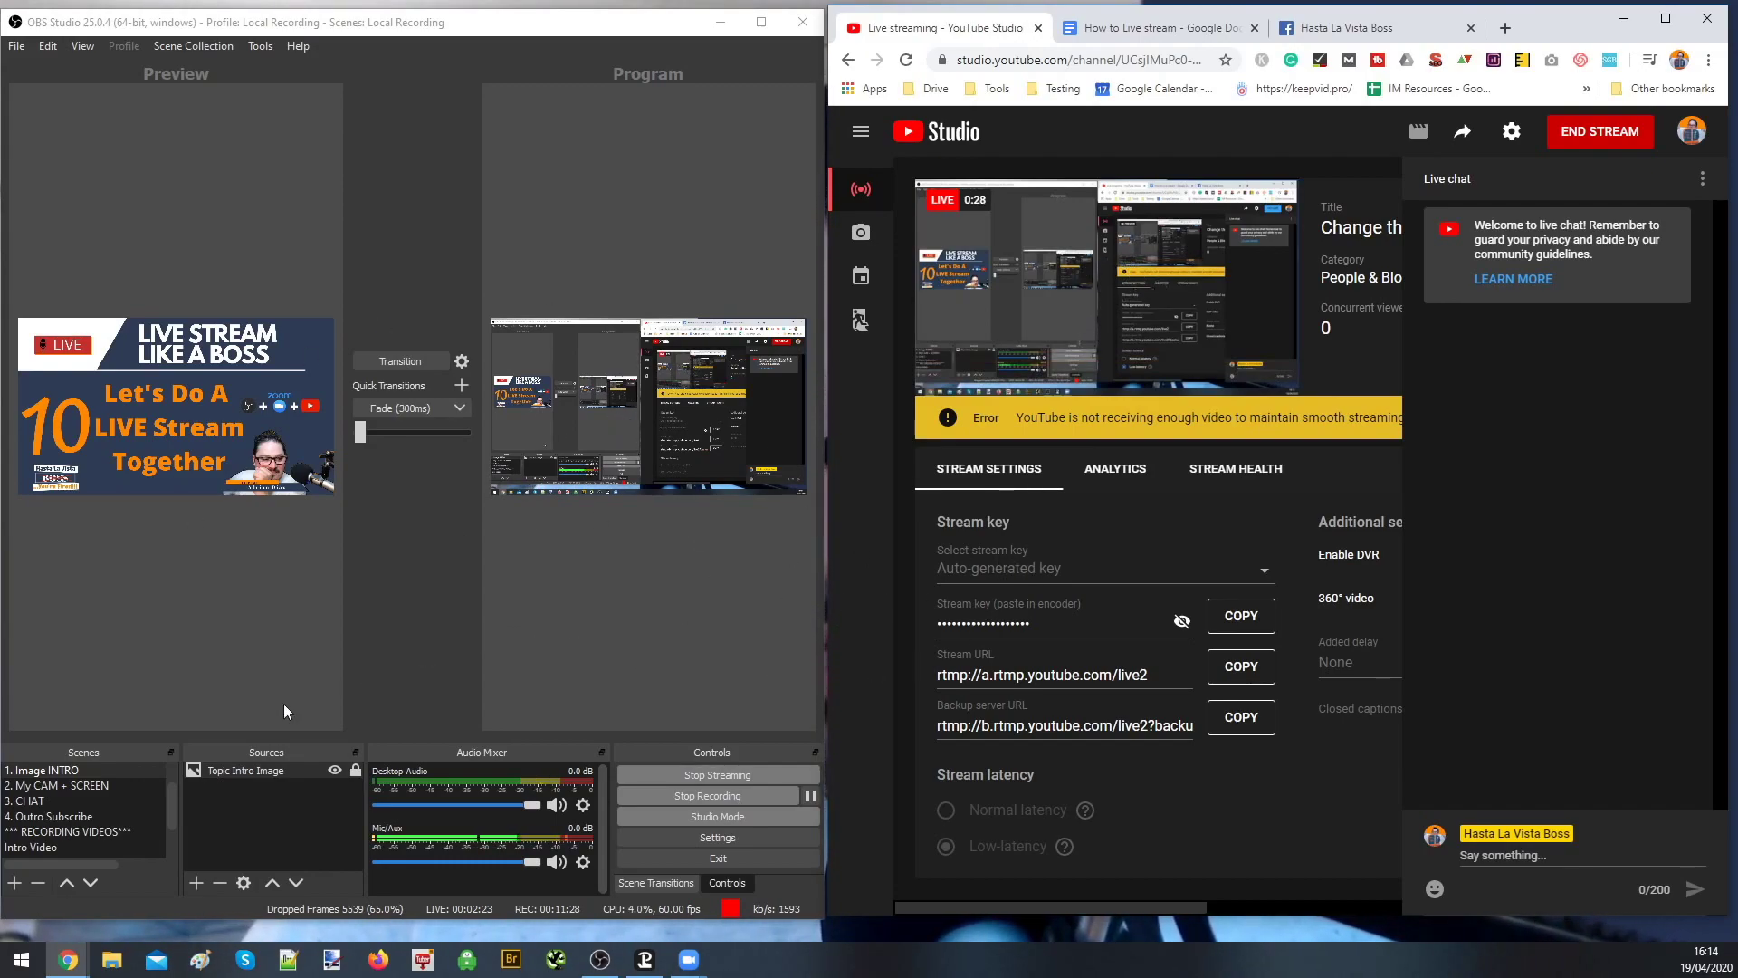
{"action": "left_click", "coordinate": [105, 796]}
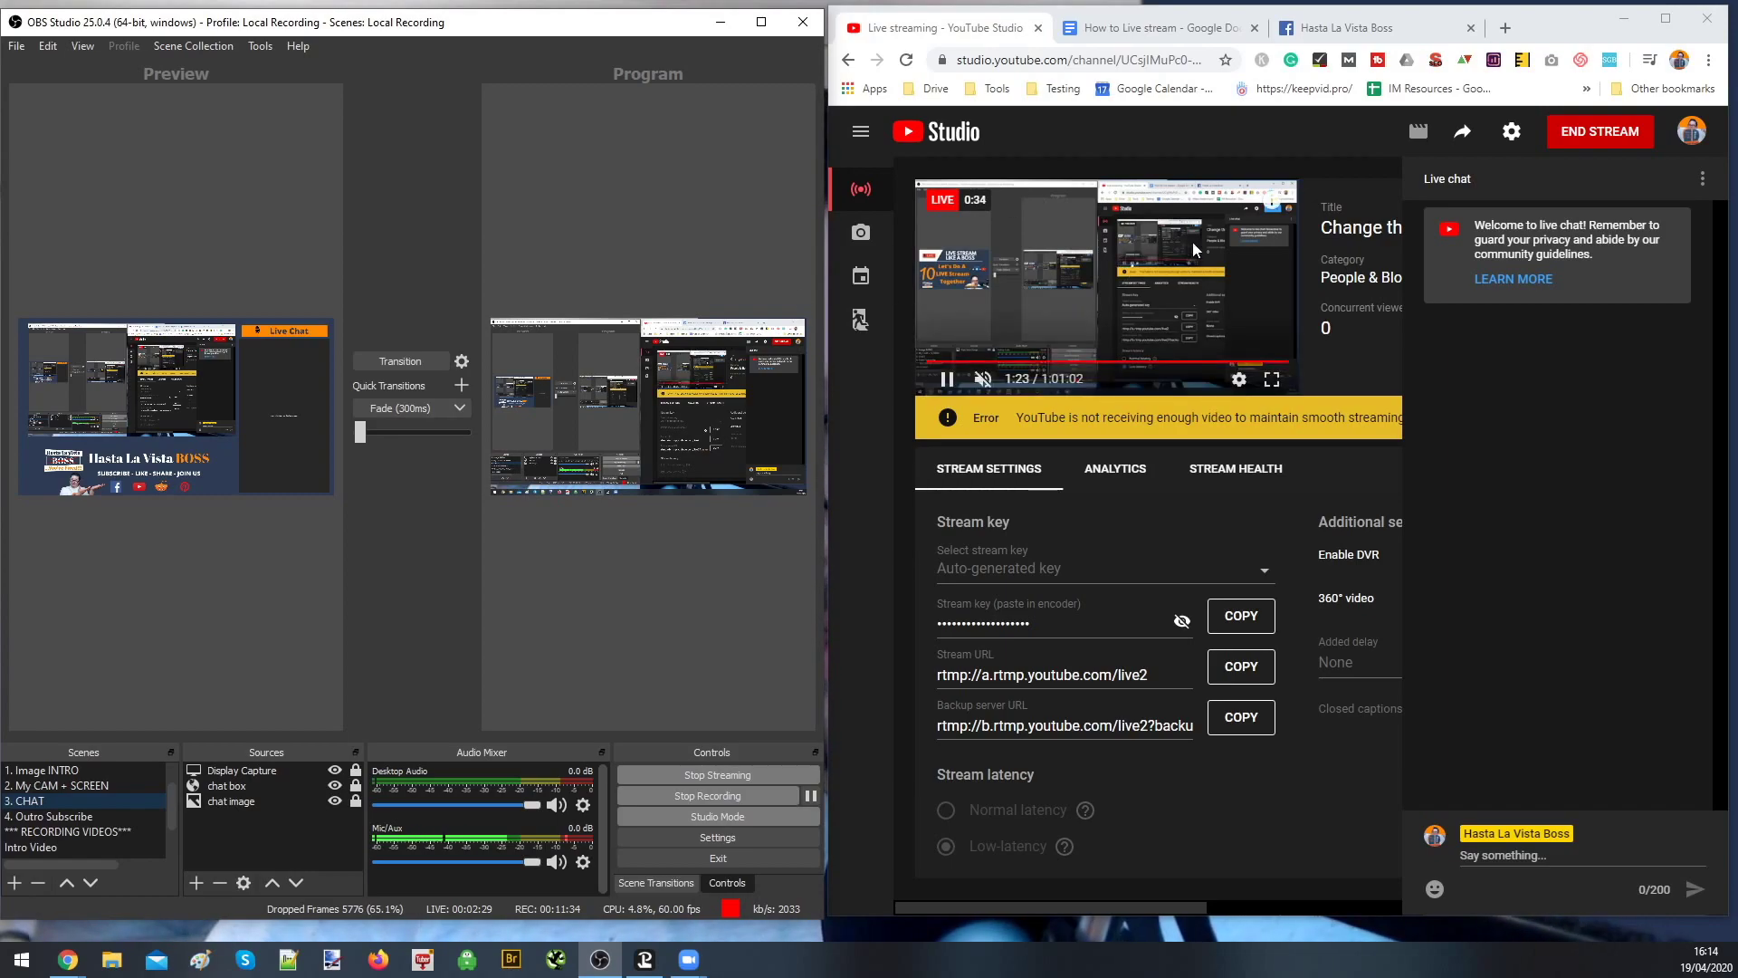
Consult the checklist's section on finishing the live stream and load the Outro Subscribe scene into the OBS preview
{"action": "left_click", "coordinate": [1136, 36]}
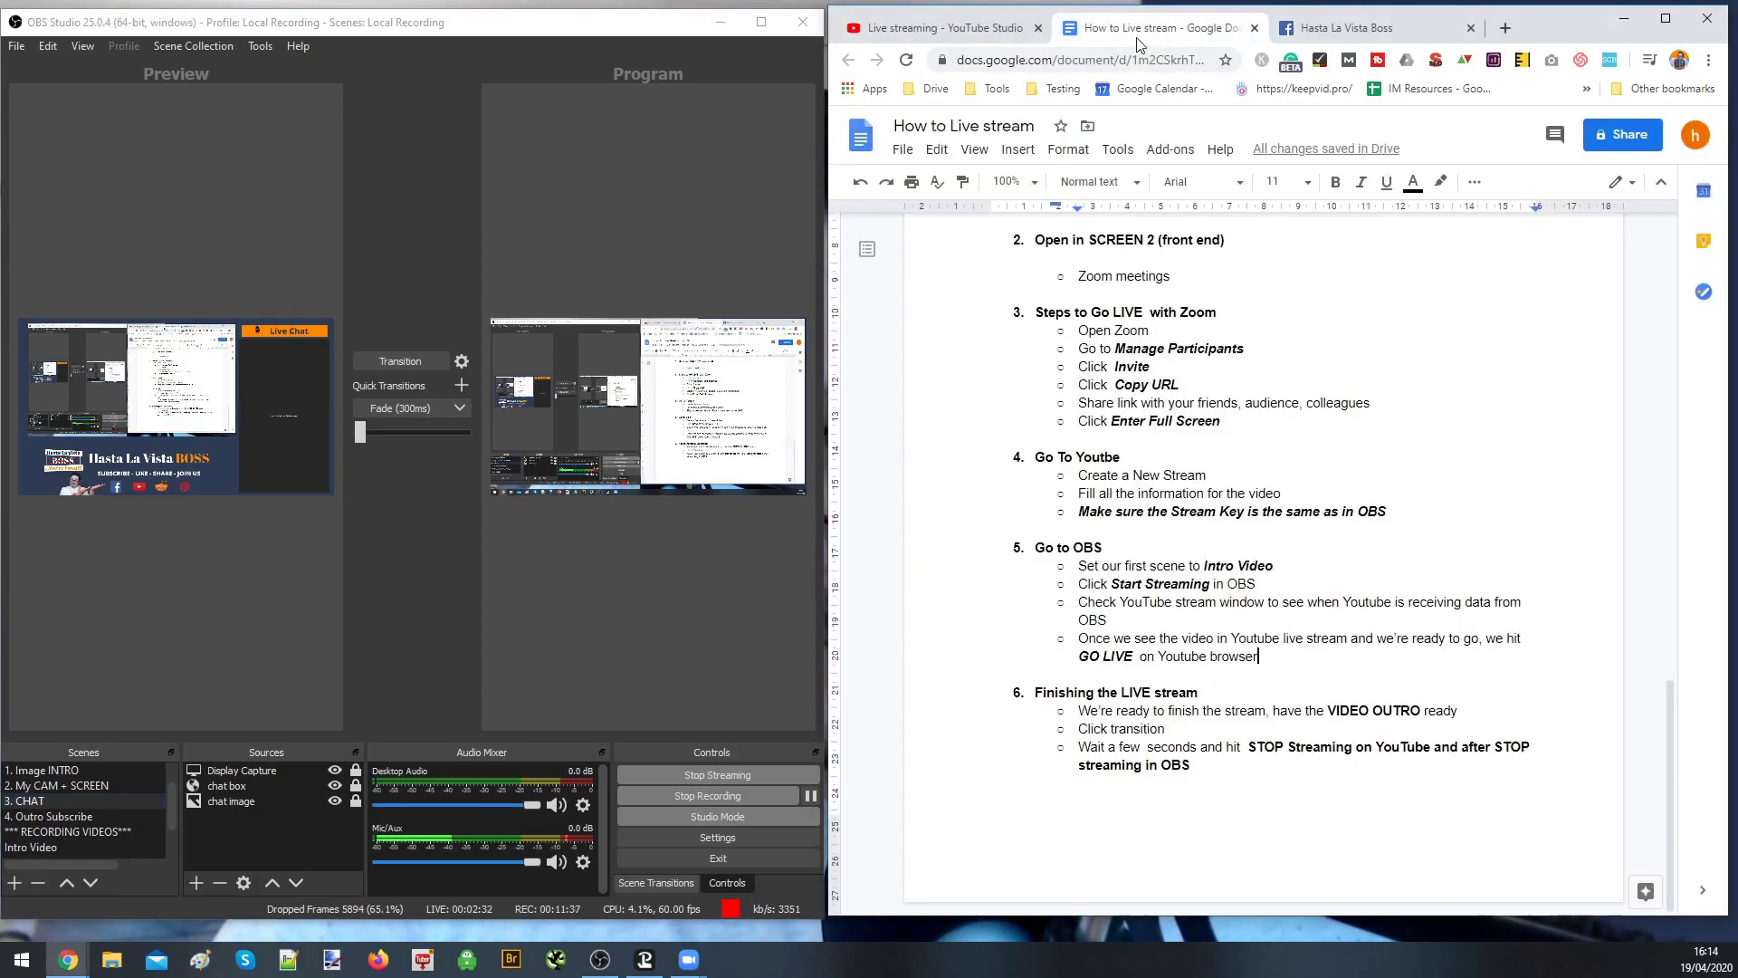
{"action": "left_click", "coordinate": [1158, 623]}
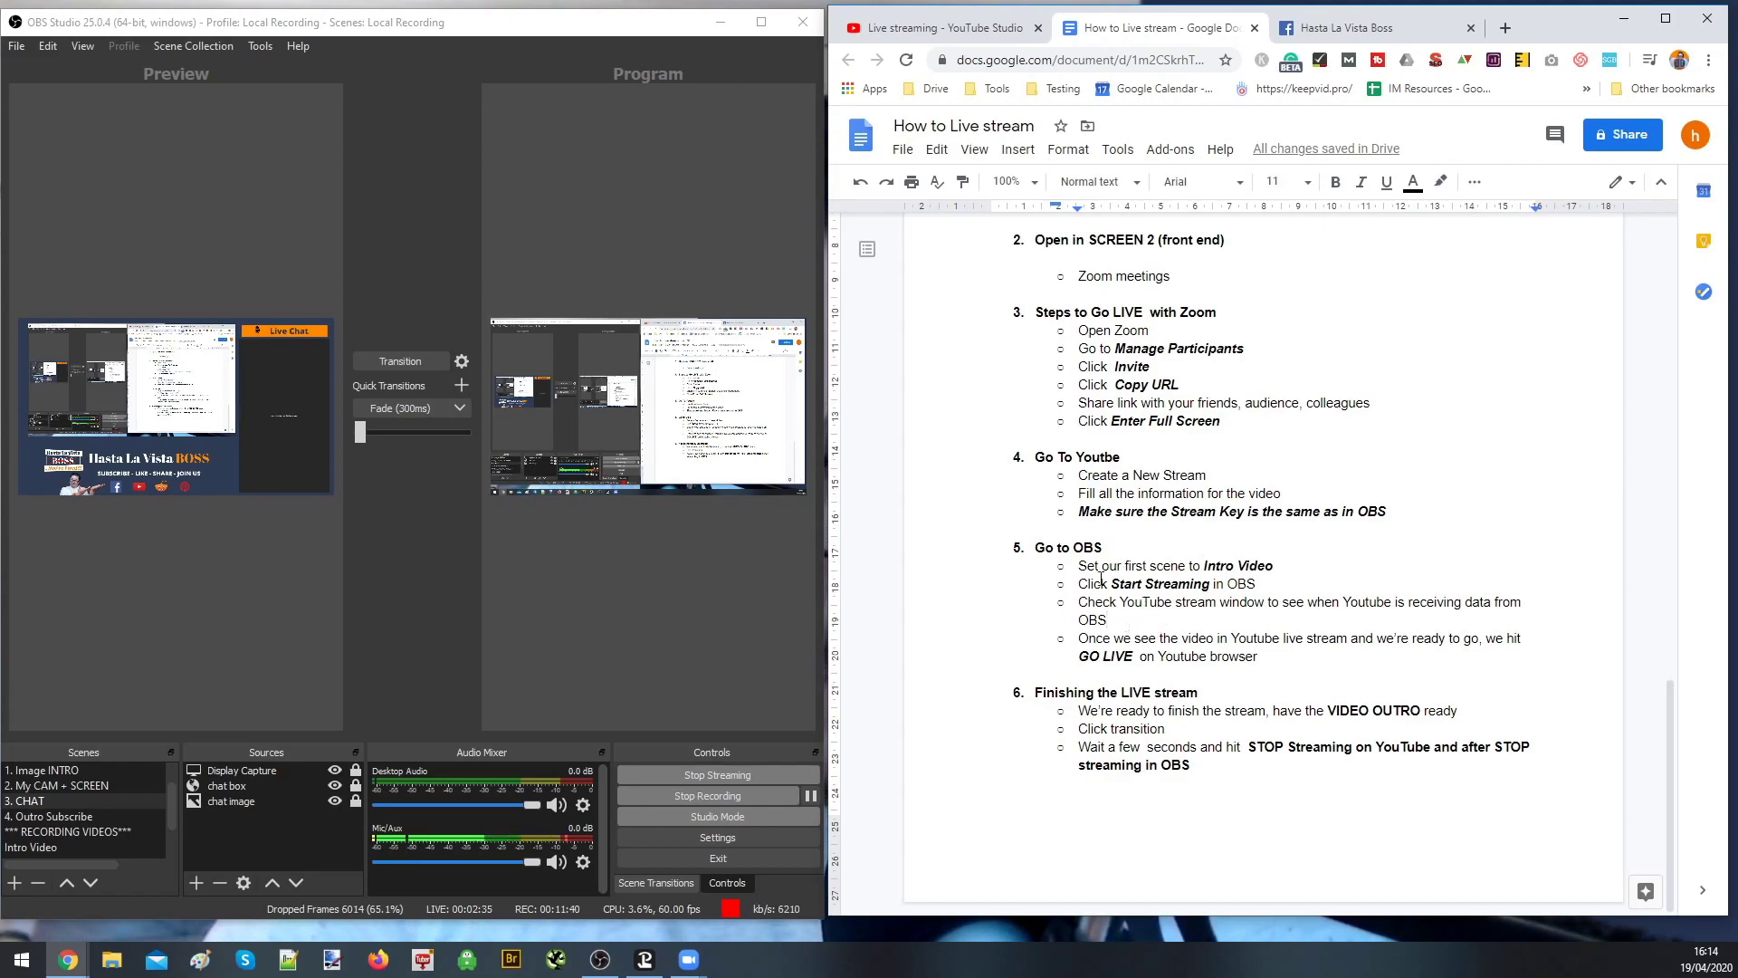
{"action": "left_click_drag", "start_coordinate": [1086, 710], "coordinate": [1421, 712]}
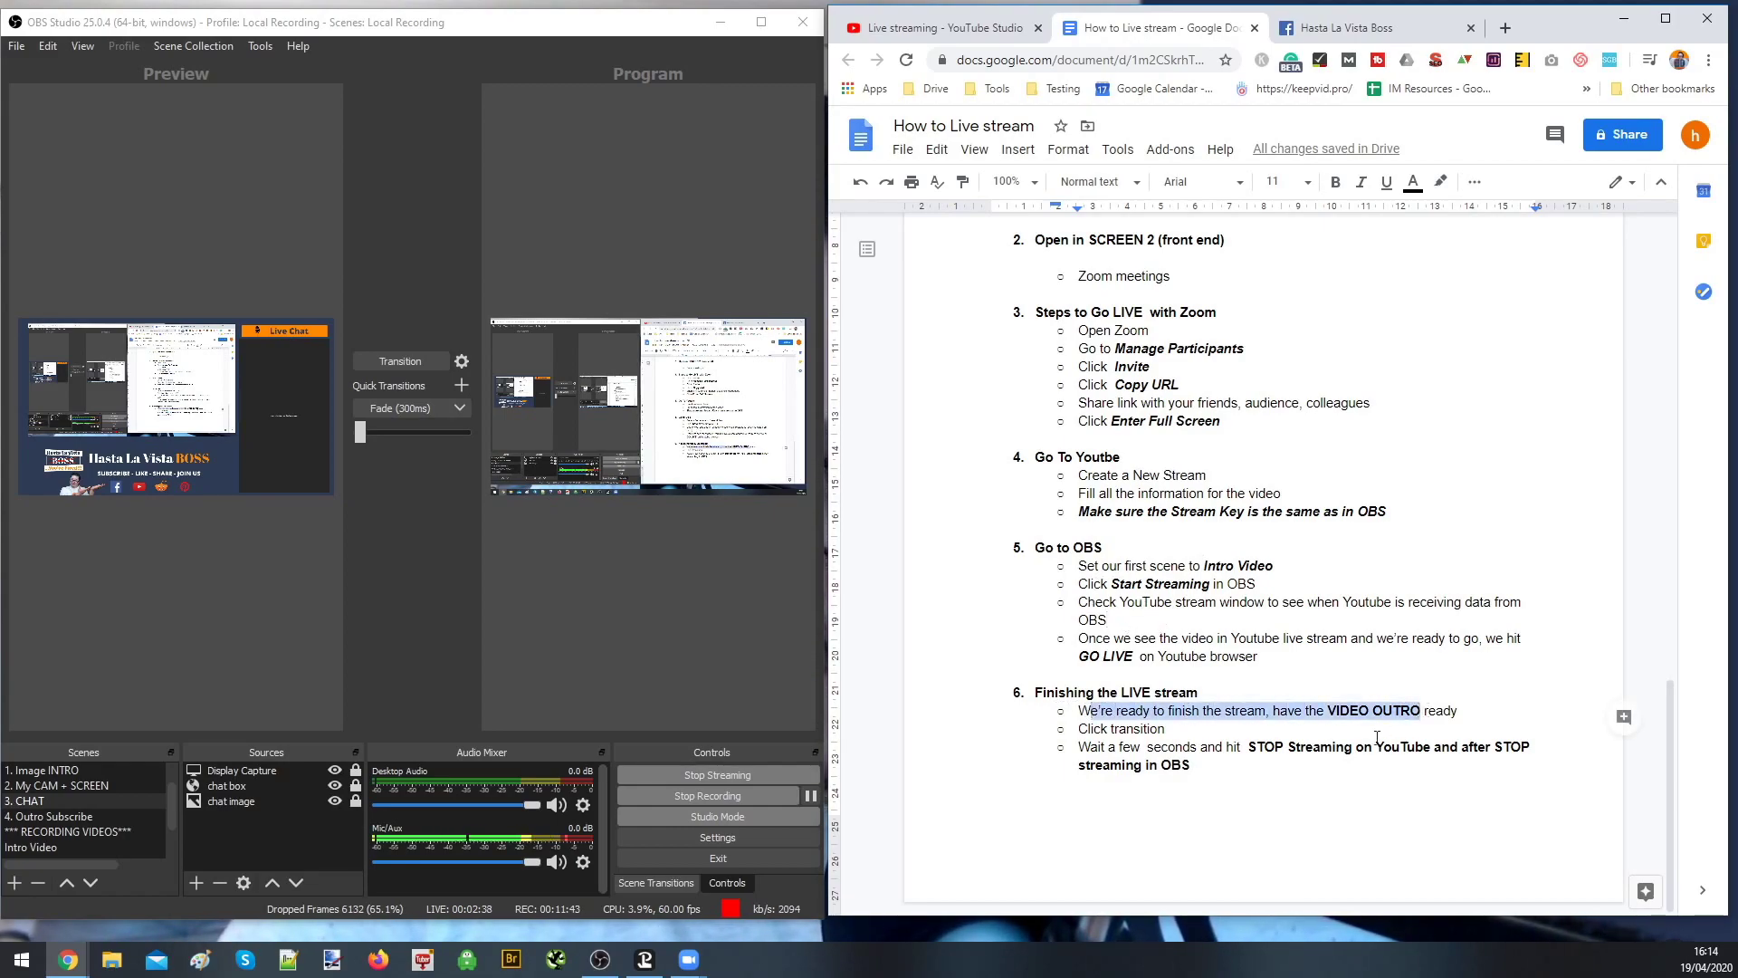
{"action": "left_click", "coordinate": [1175, 715]}
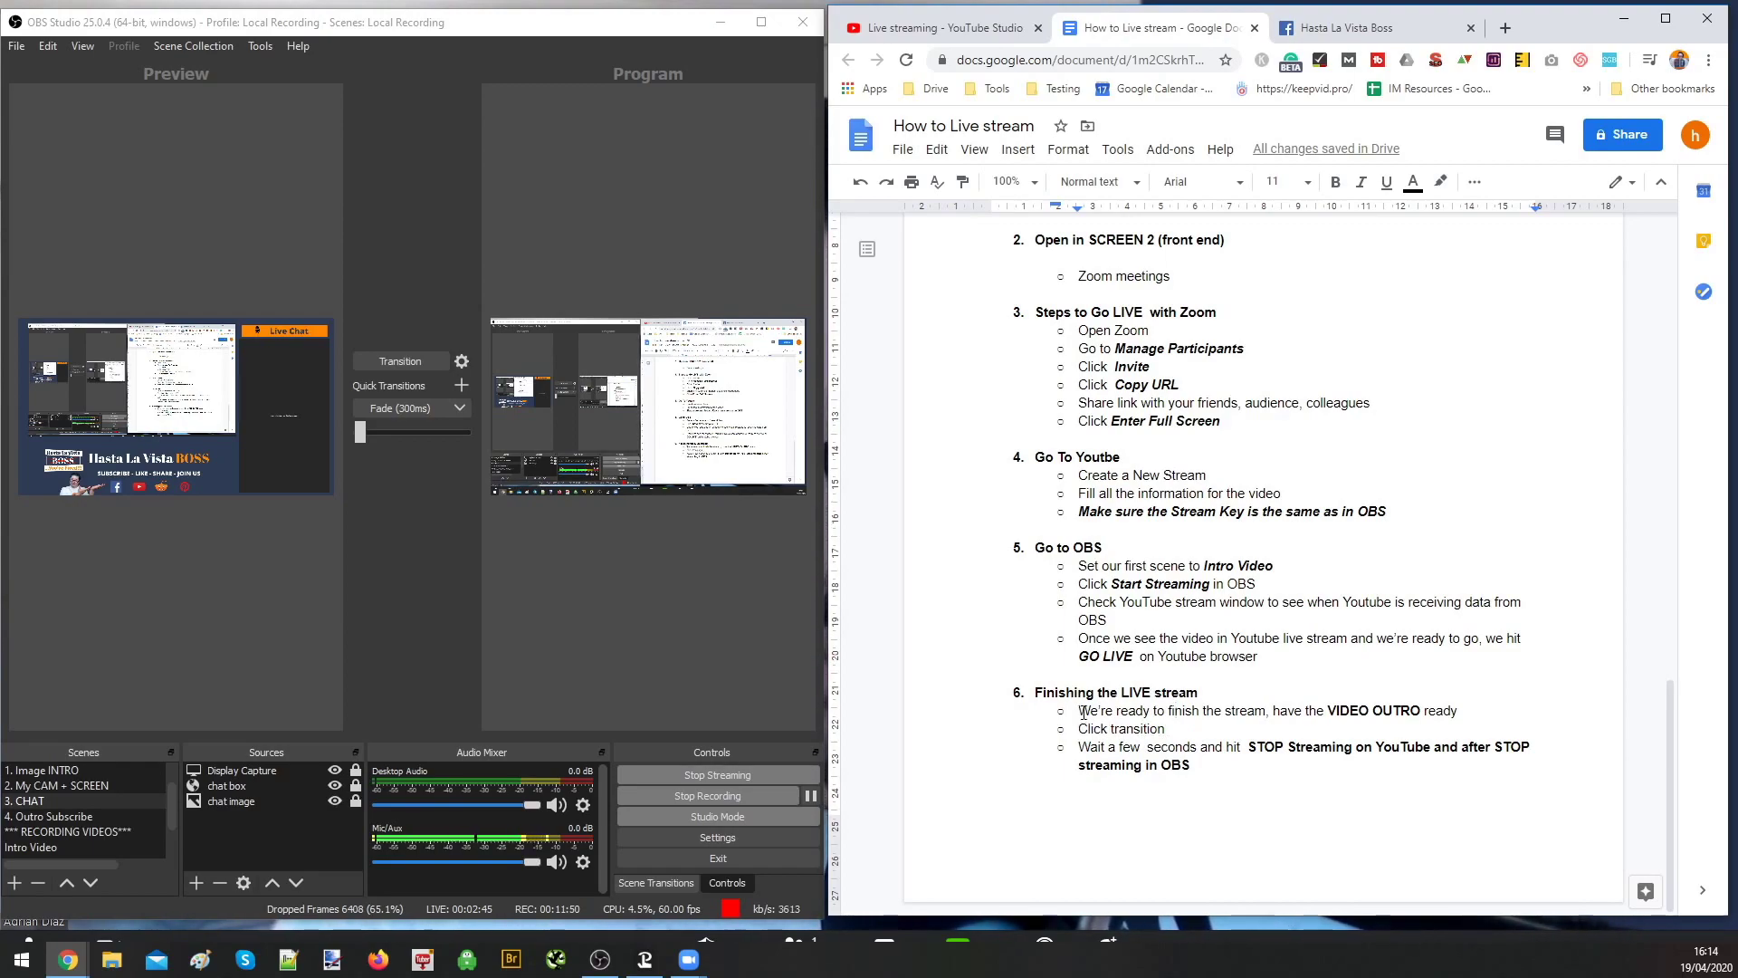
{"action": "left_click_drag", "start_coordinate": [1083, 713], "coordinate": [1494, 717]}
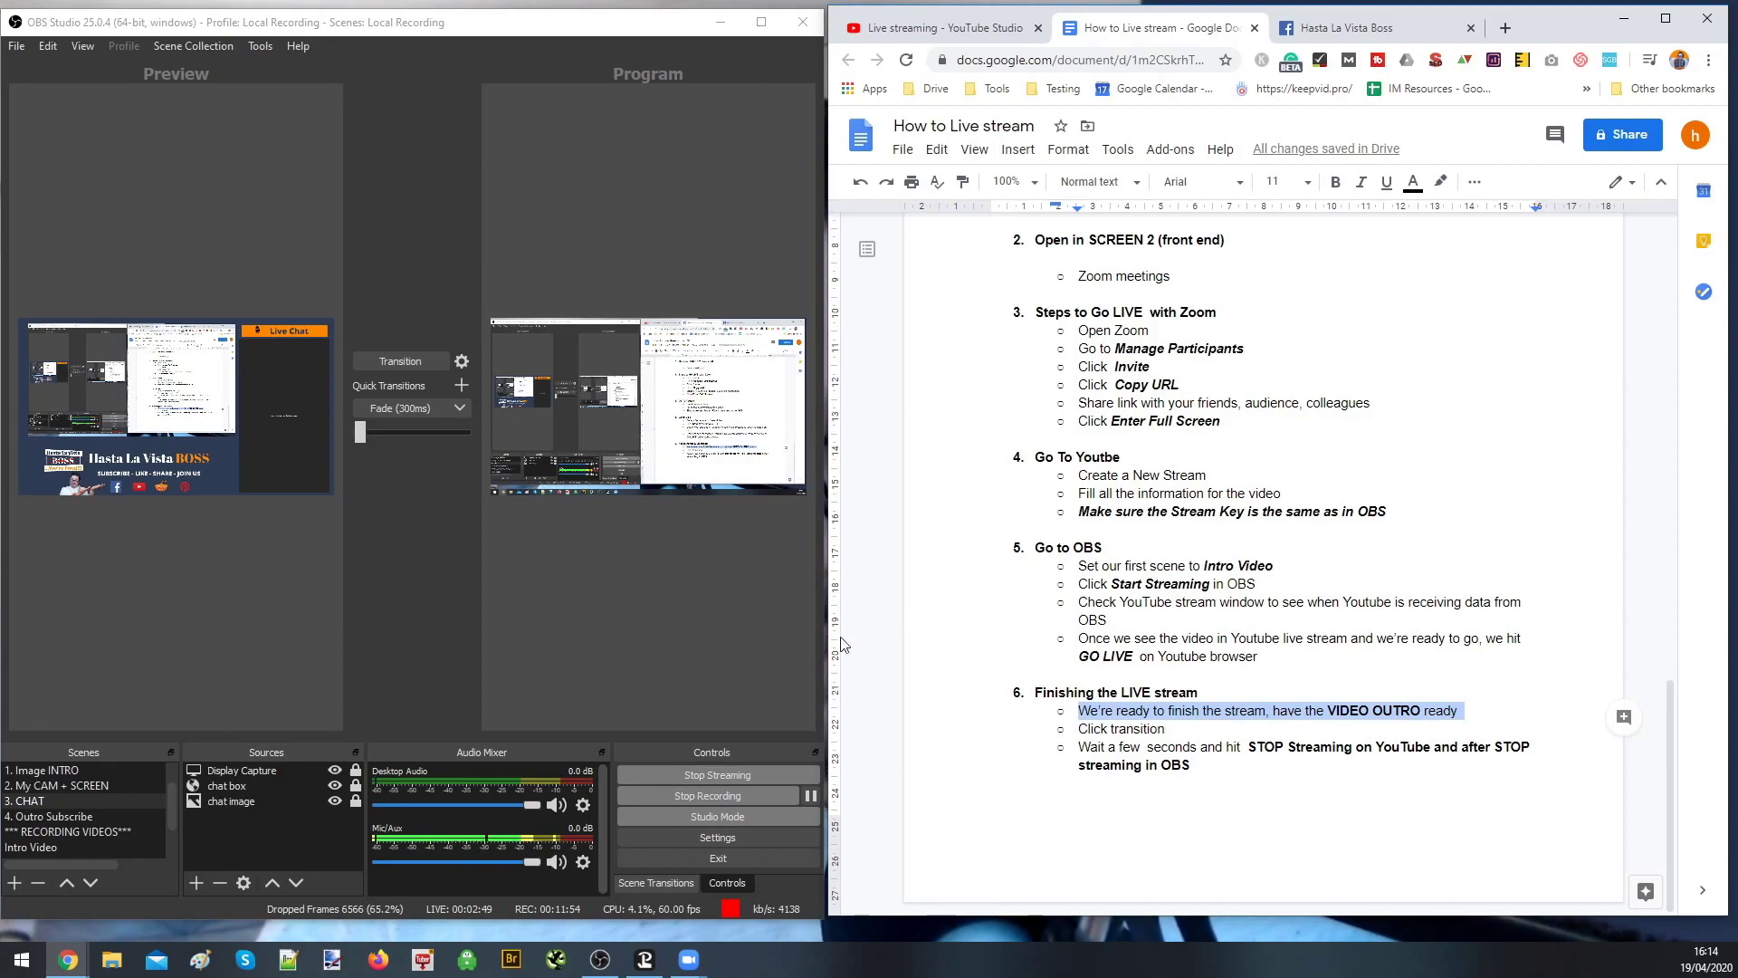
{"action": "left_click", "coordinate": [87, 817]}
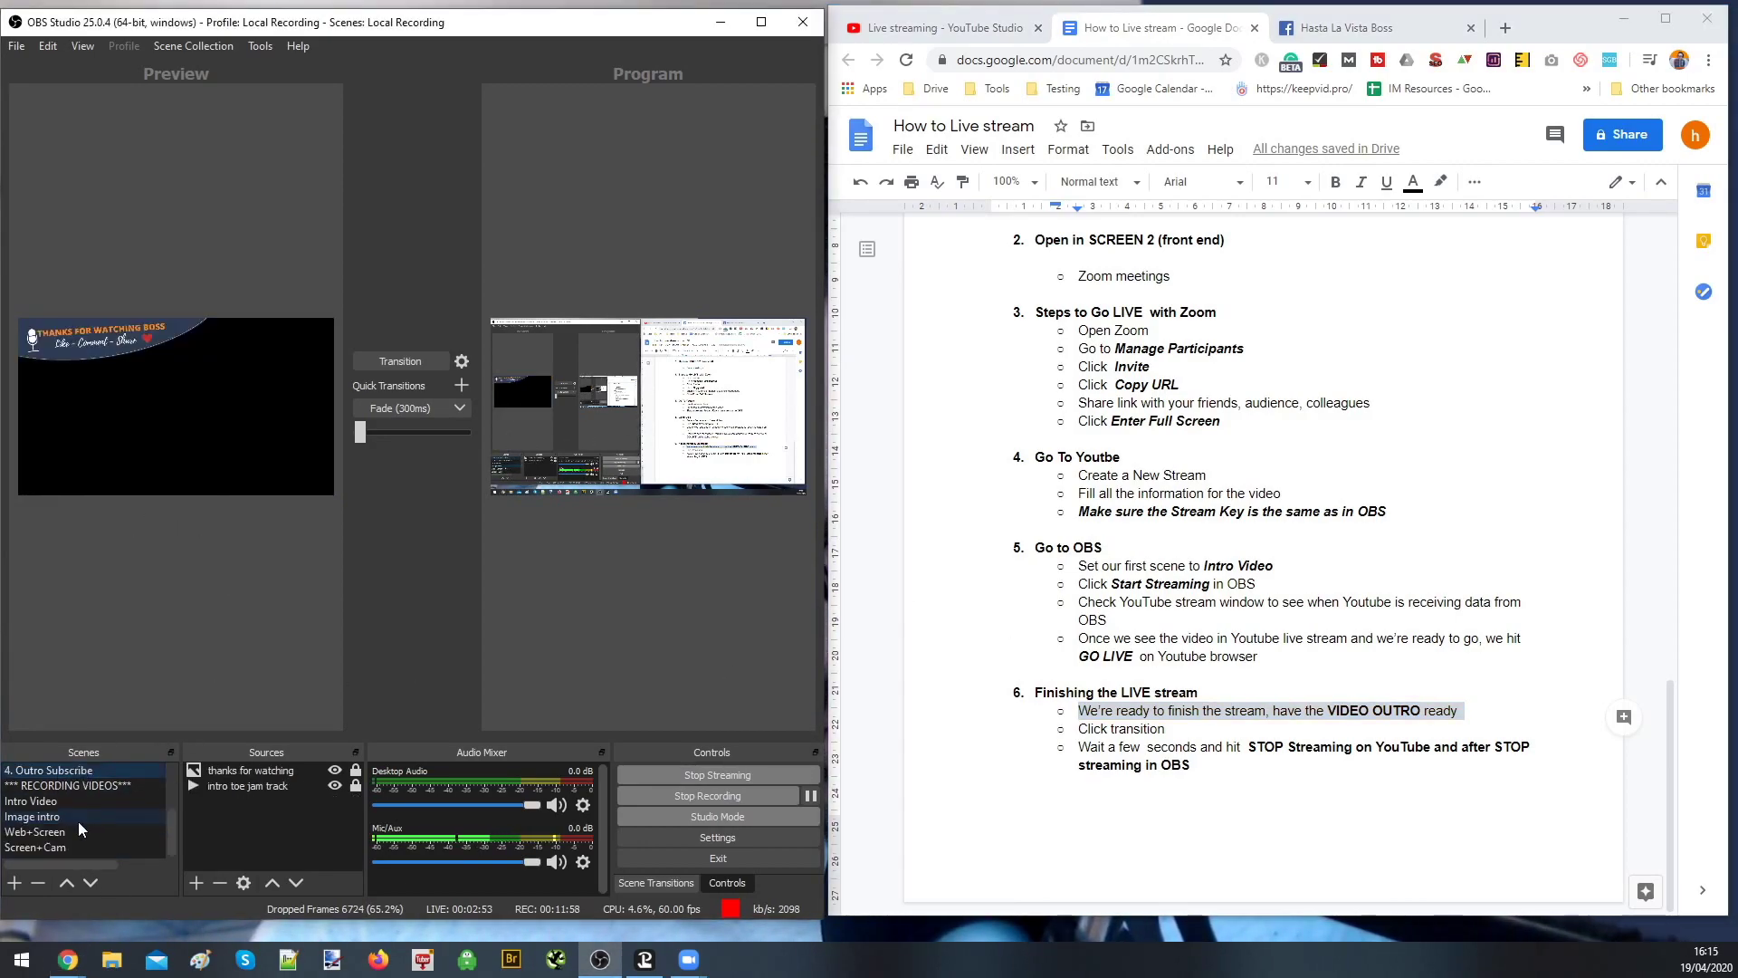
{"action": "scroll", "coordinate": [78, 821], "scroll_direction": "up", "scroll_amount": 1}
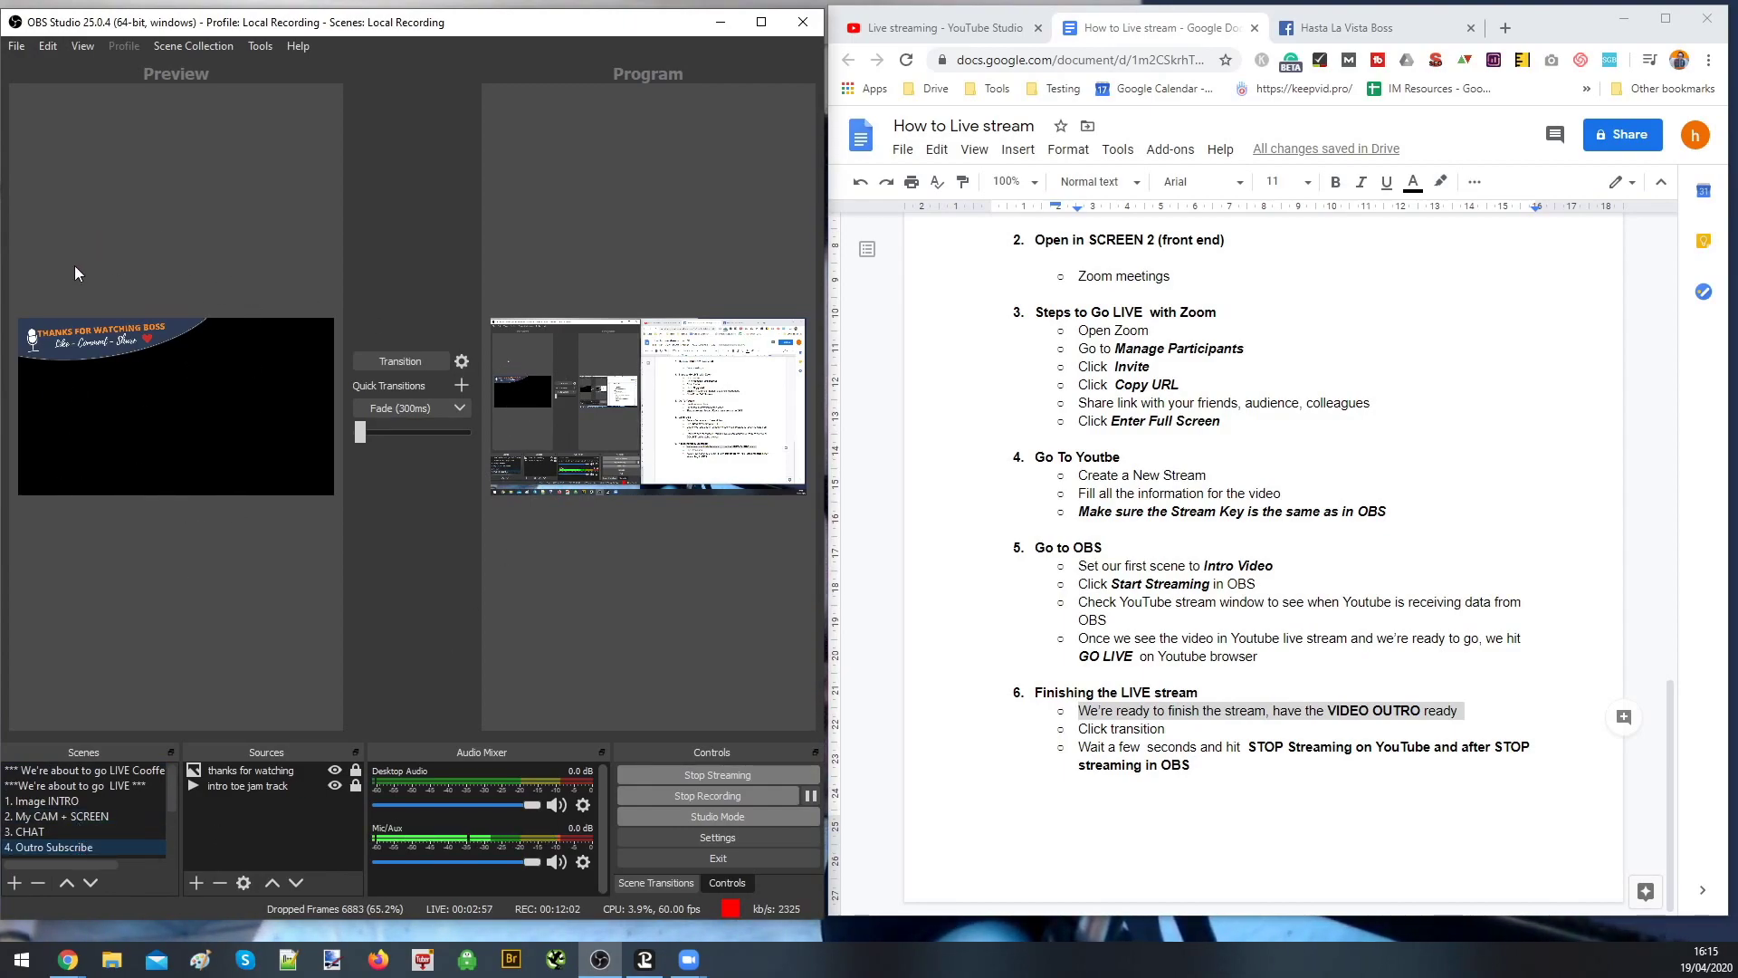
Recheck the checklist's steps for finishing the stream and return to YouTube Studio with the Outro Subscribe scene ready in the OBS preview
{"action": "left_click", "coordinate": [1437, 712]}
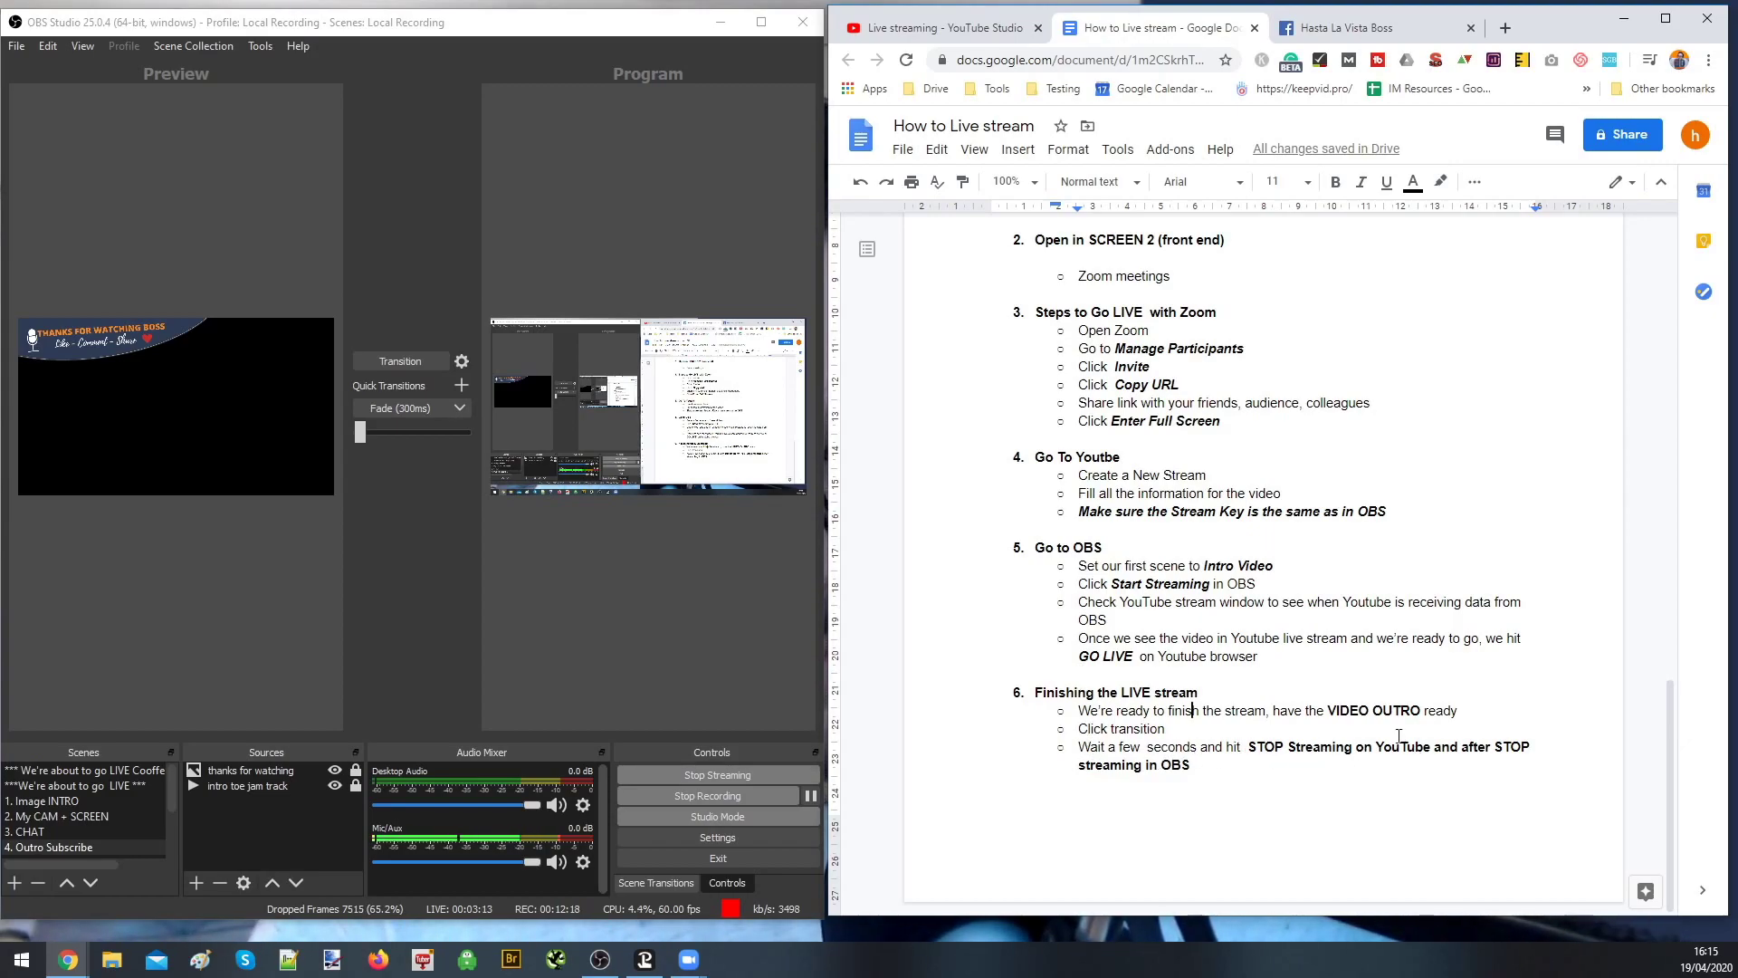
{"action": "left_click", "coordinate": [946, 28]}
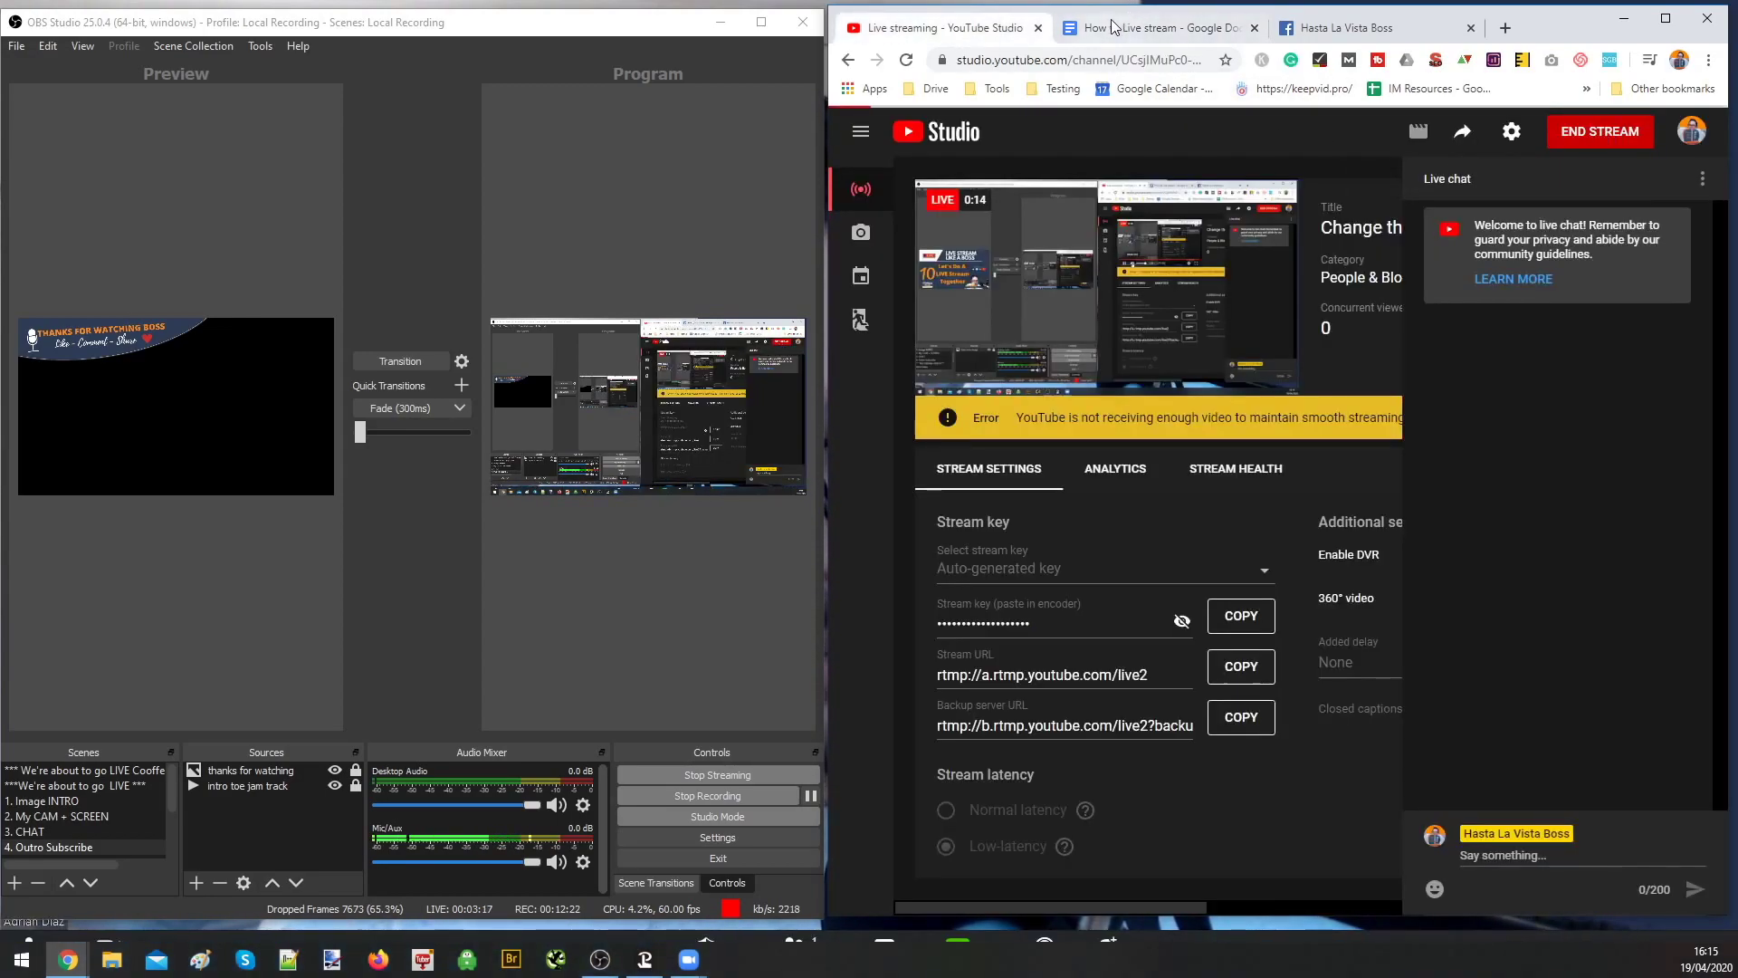
{"action": "left_click", "coordinate": [1145, 28]}
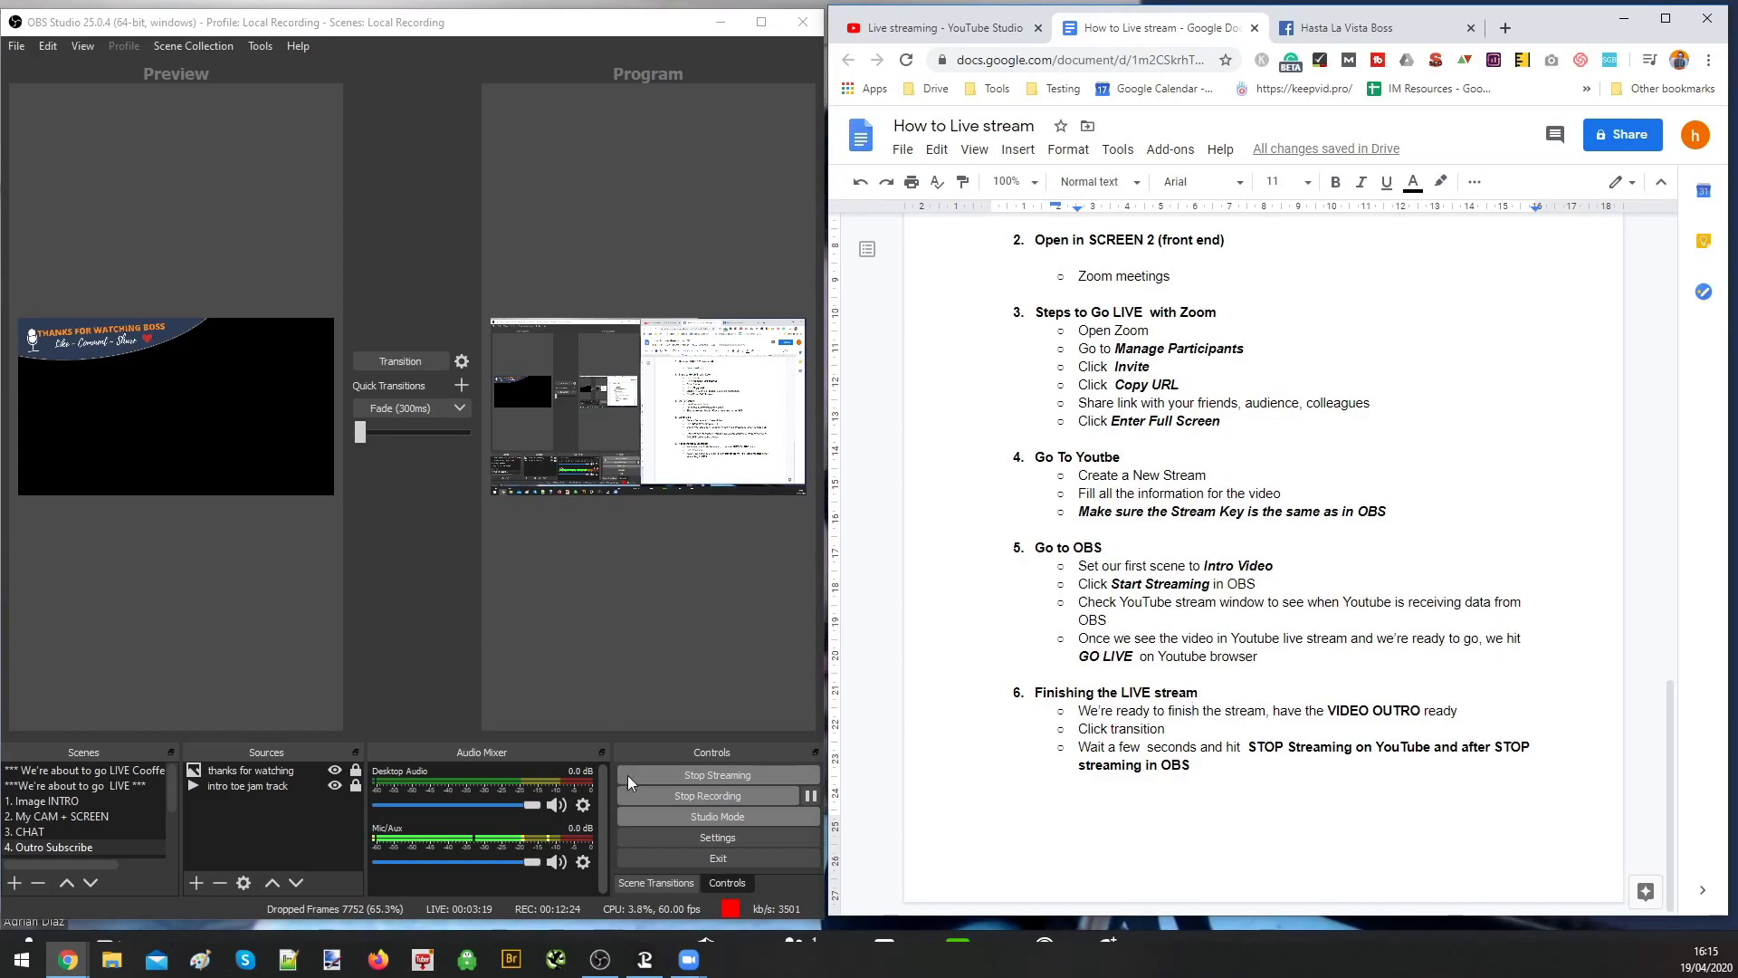
{"action": "left_click", "coordinate": [937, 34]}
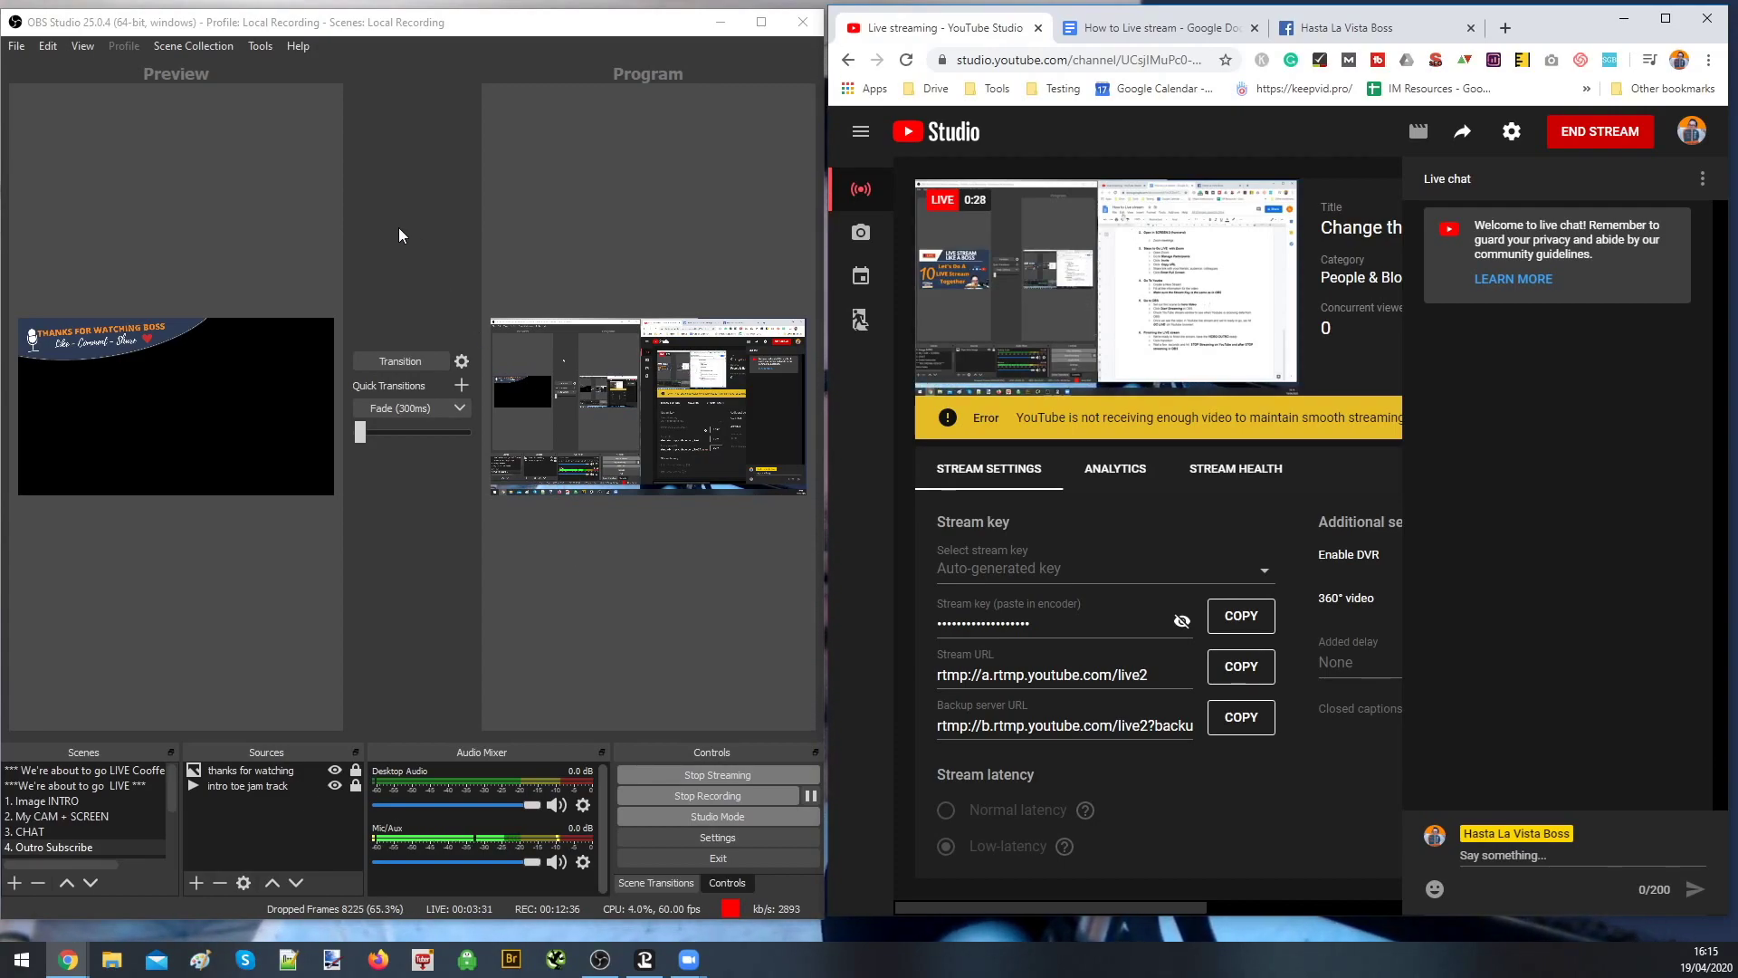
{"action": "left_click", "coordinate": [400, 361]}
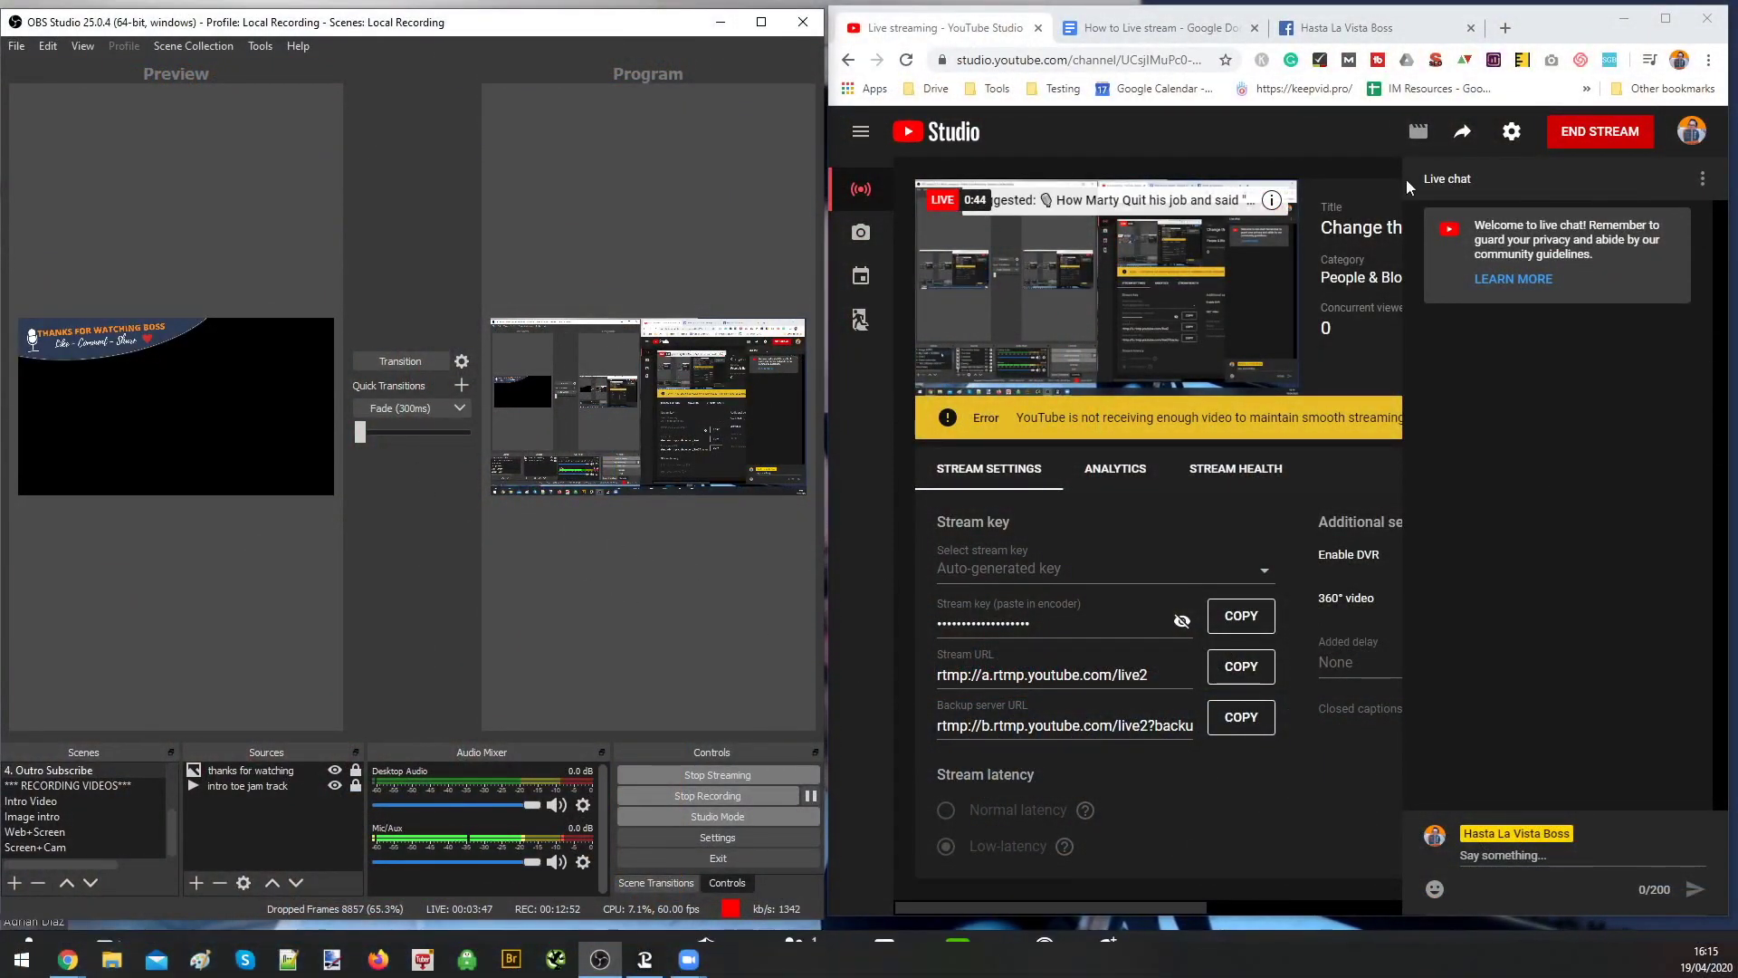
End the live stream on YouTube and stop streaming in OBS
{"action": "mouse_move", "coordinate": [1060, 257]}
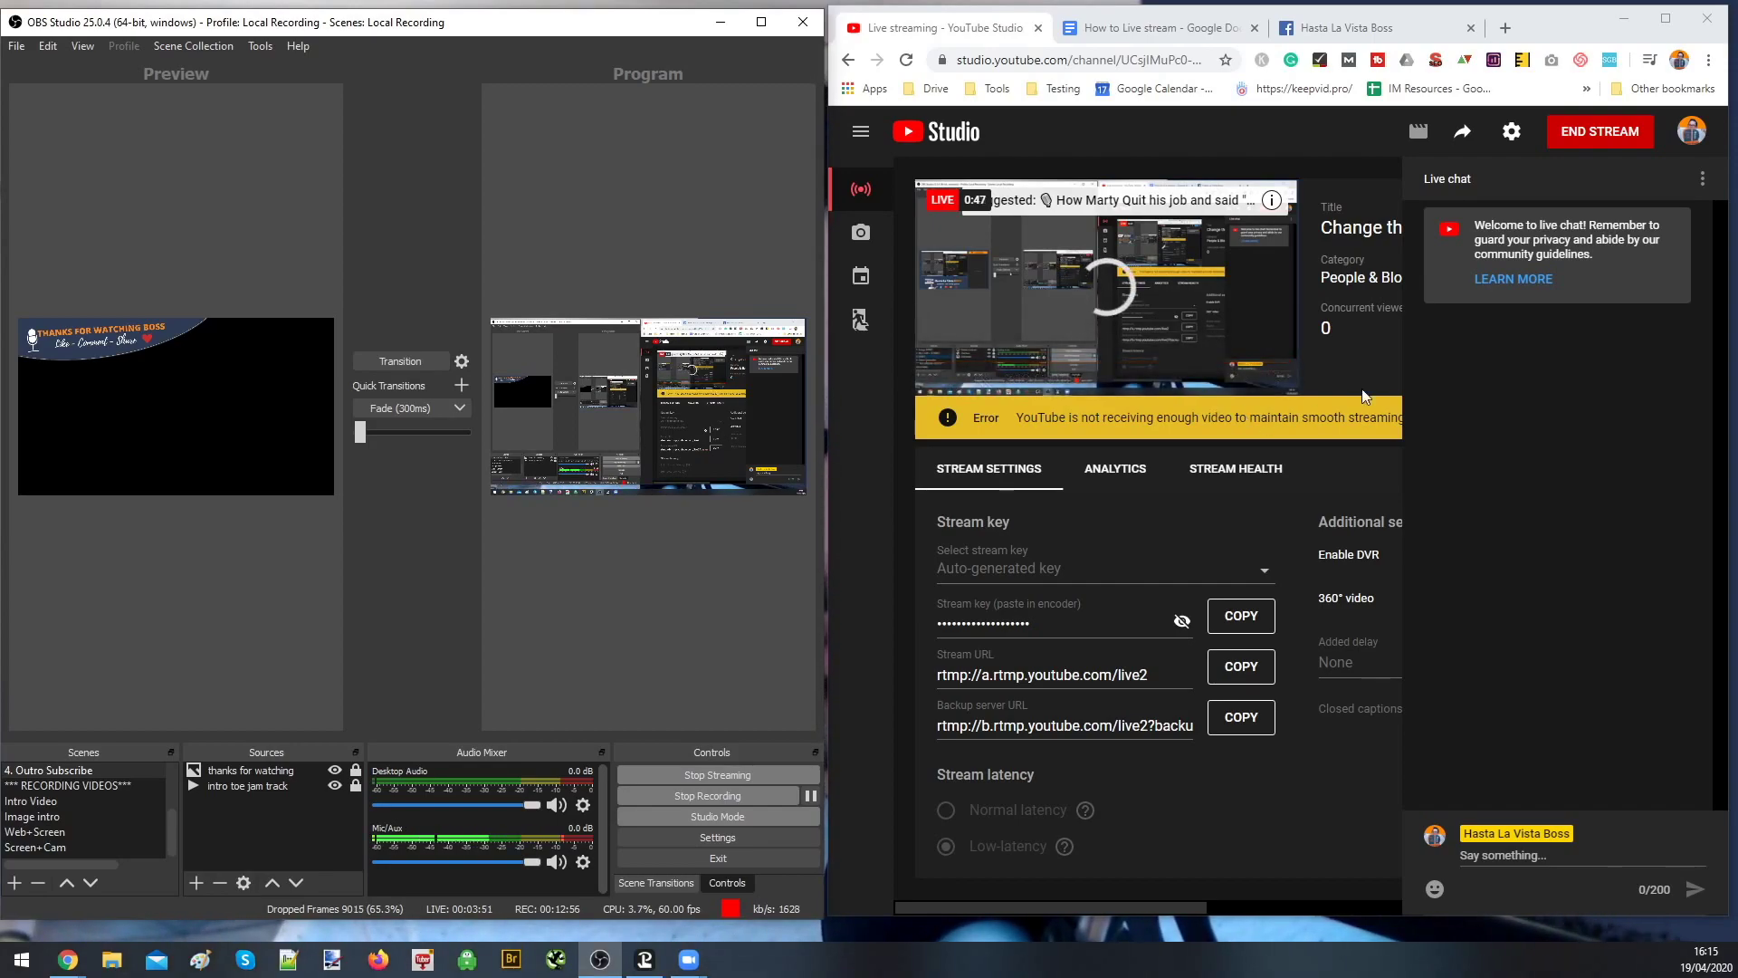
{"action": "left_click", "coordinate": [1586, 137]}
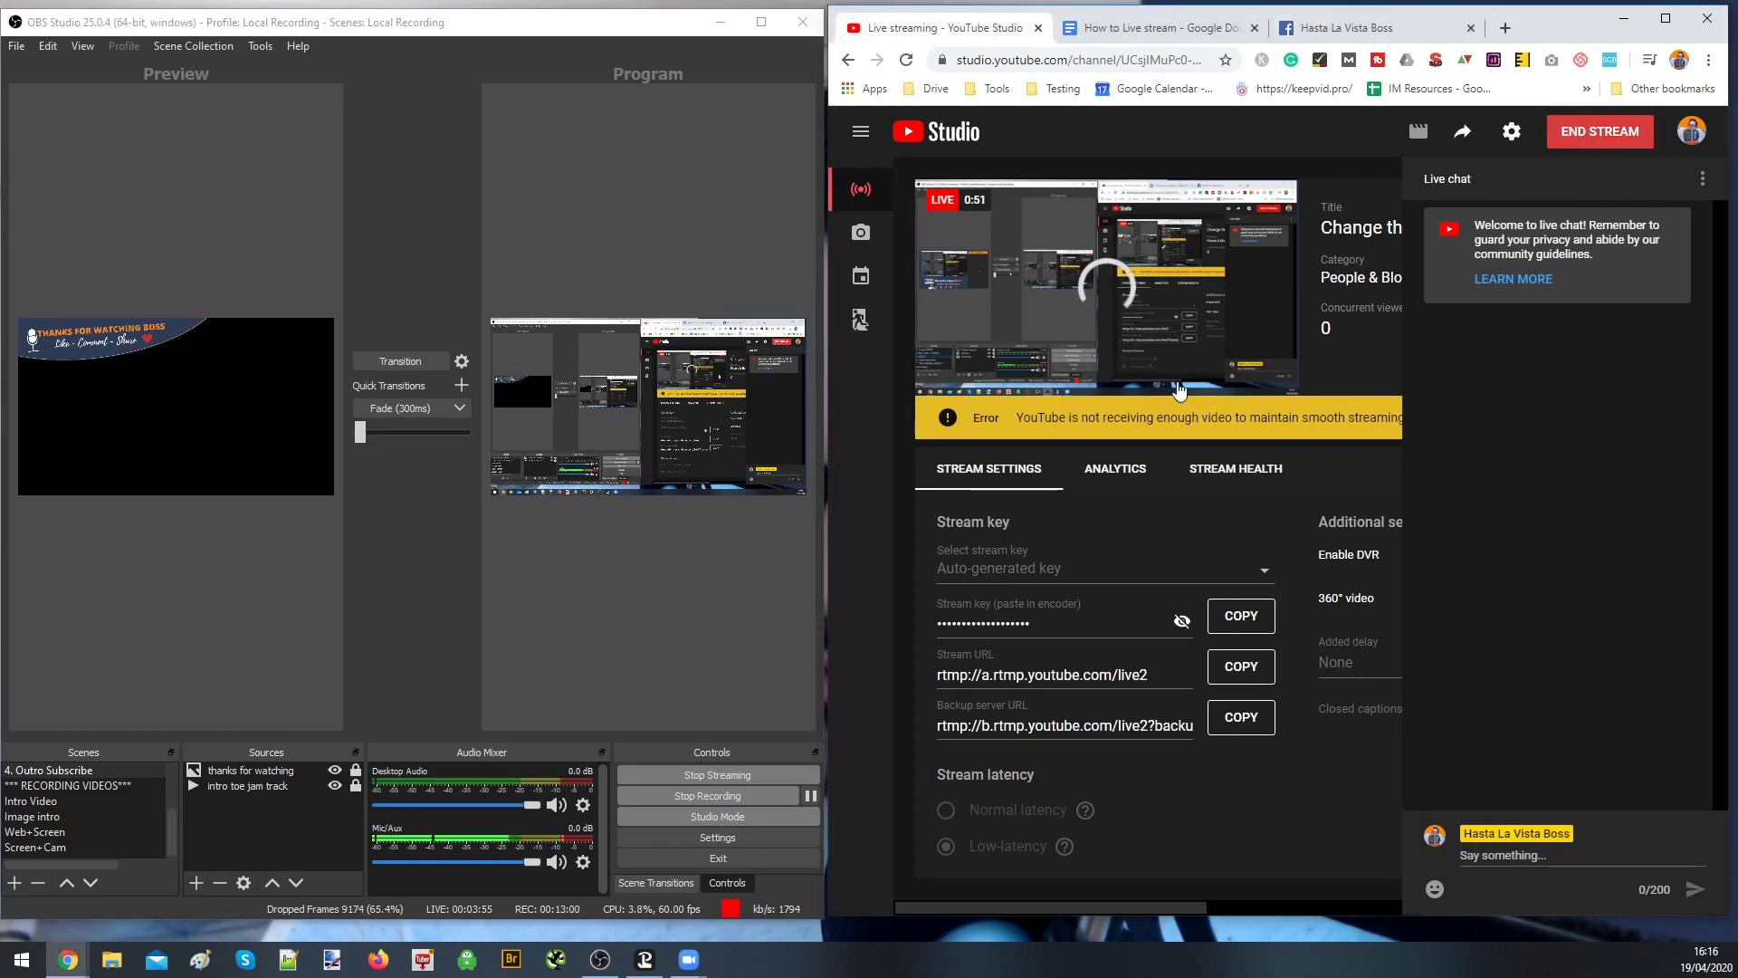
{"action": "left_click", "coordinate": [1438, 532]}
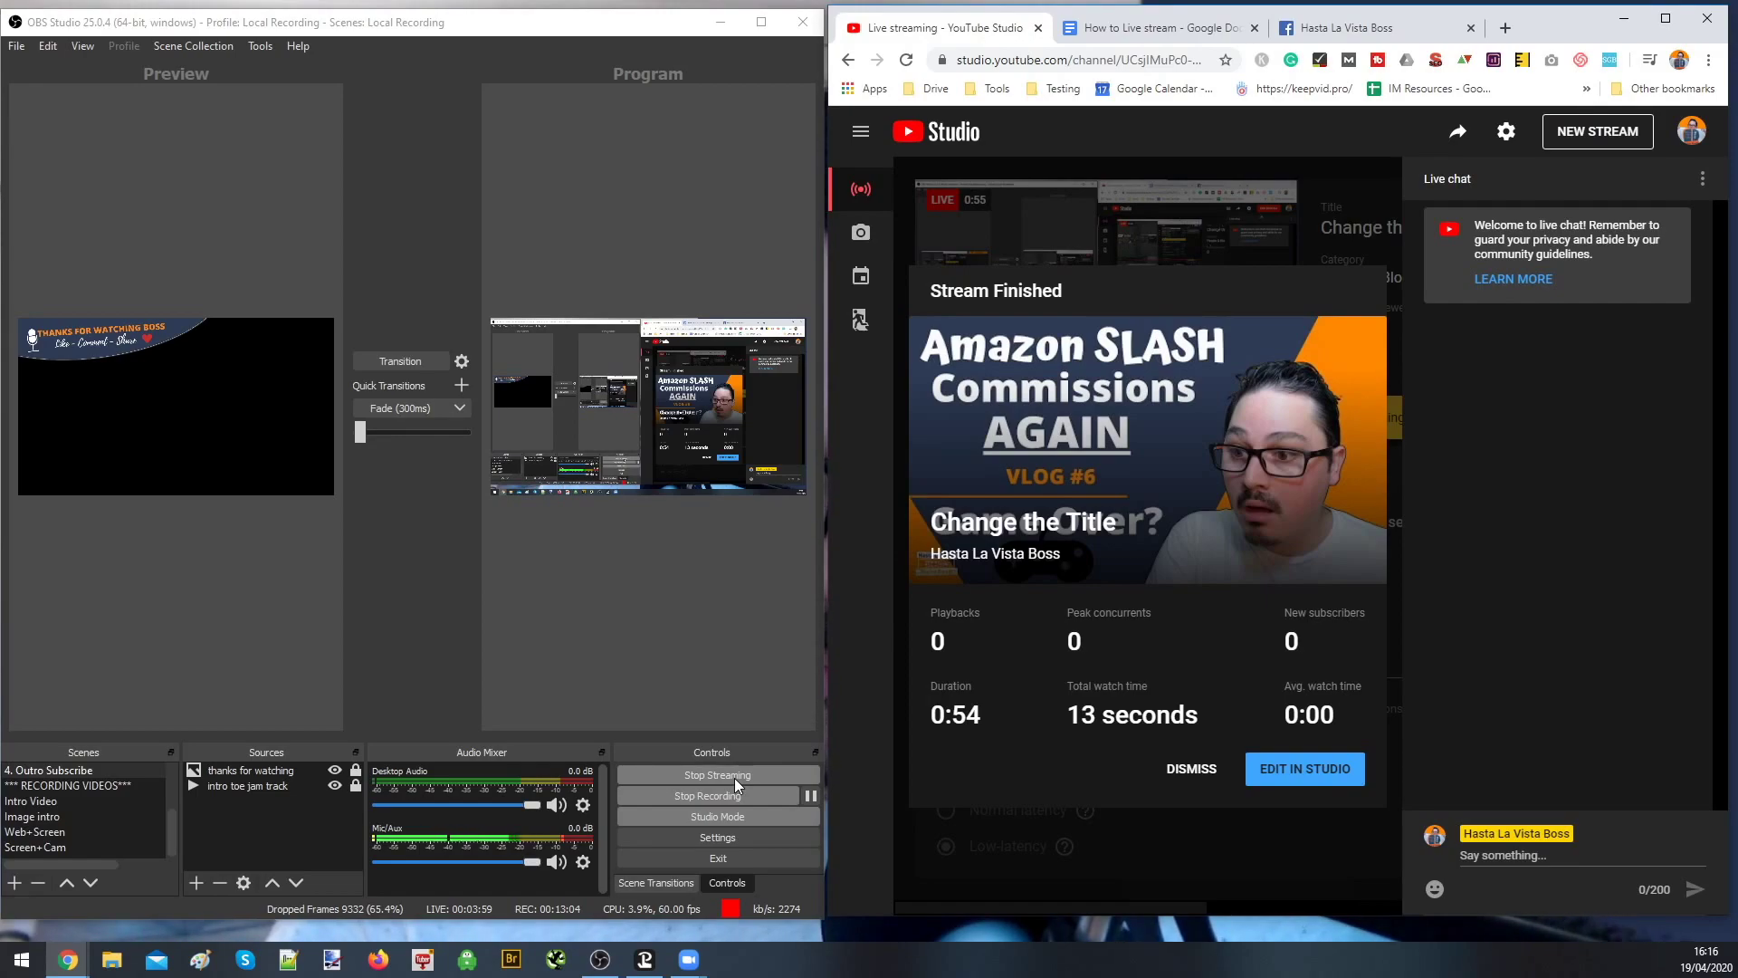
{"action": "left_click", "coordinate": [735, 778]}
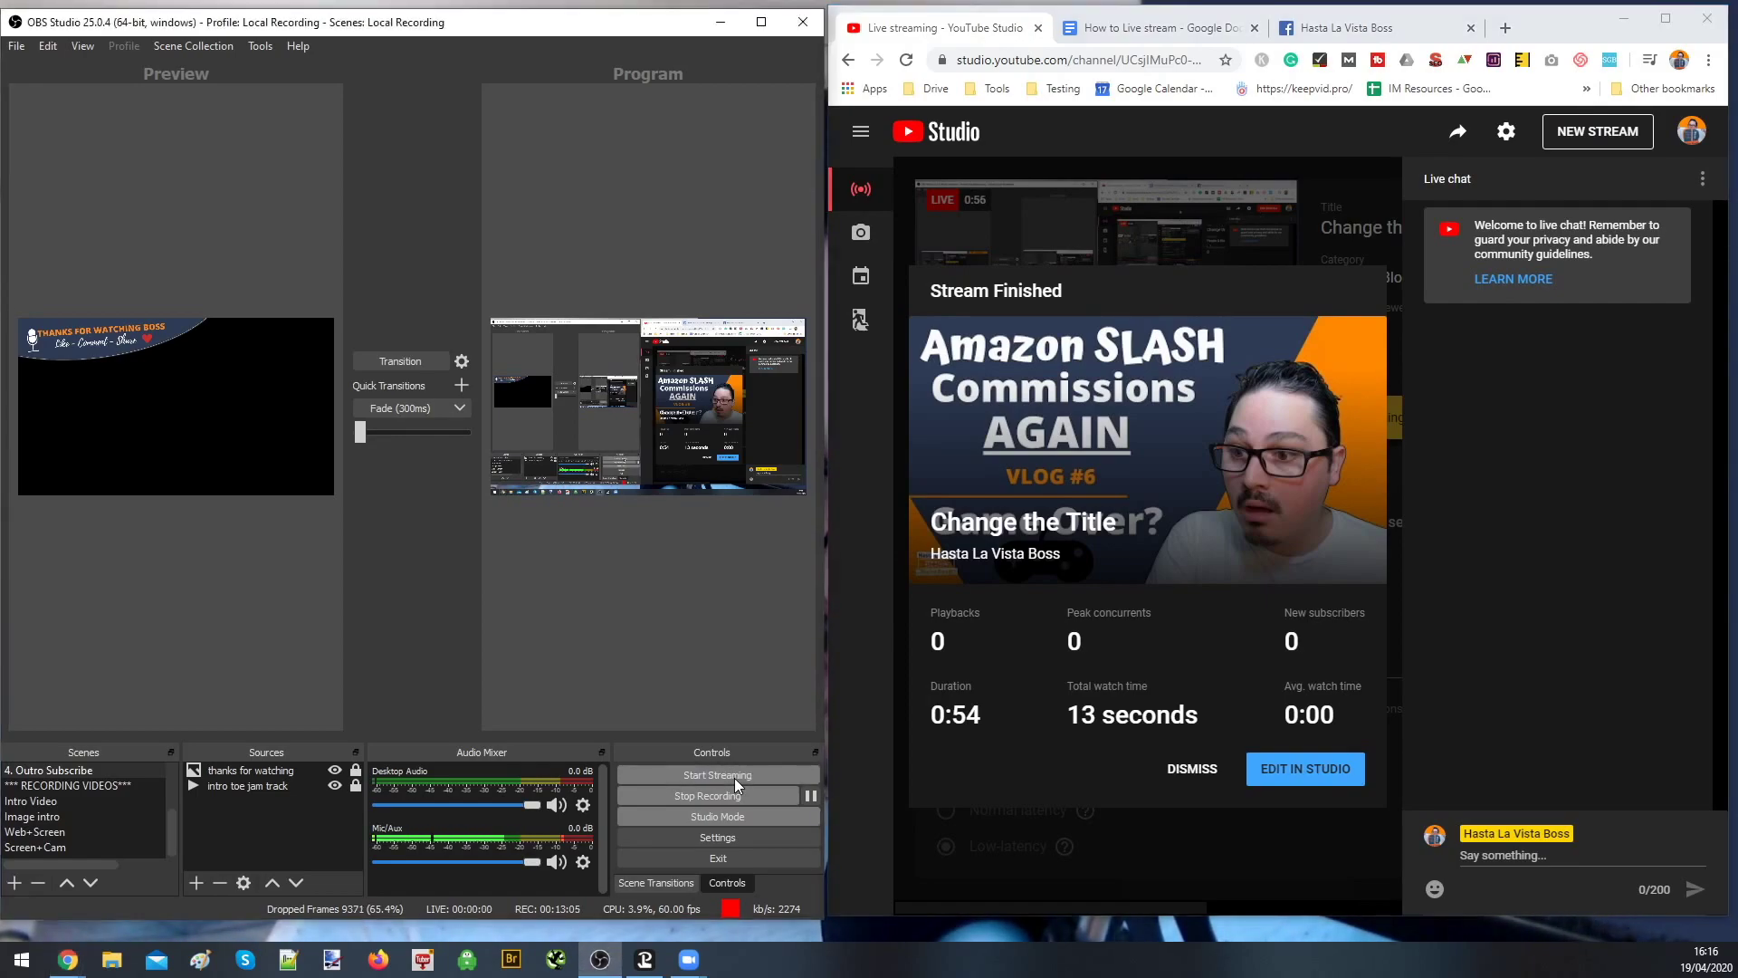
Open the finished stream in YouTube Studio's video editor and go back to the channel's video list
{"action": "left_click", "coordinate": [1317, 778]}
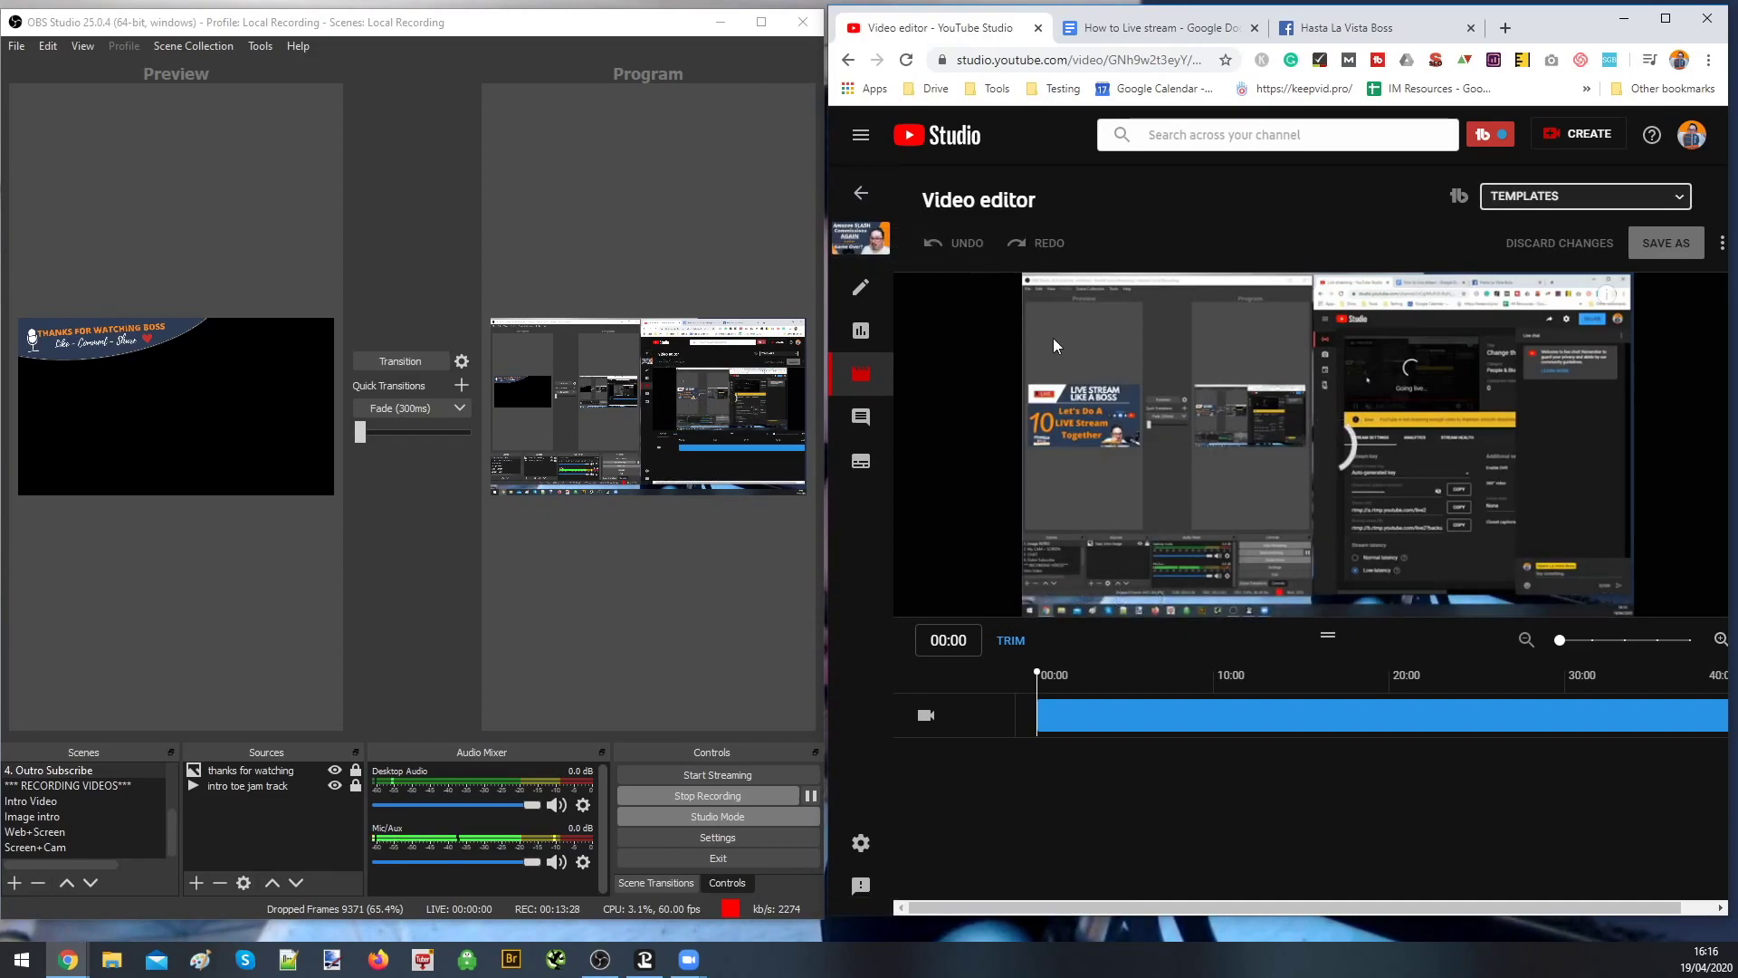
{"action": "left_click", "coordinate": [867, 201]}
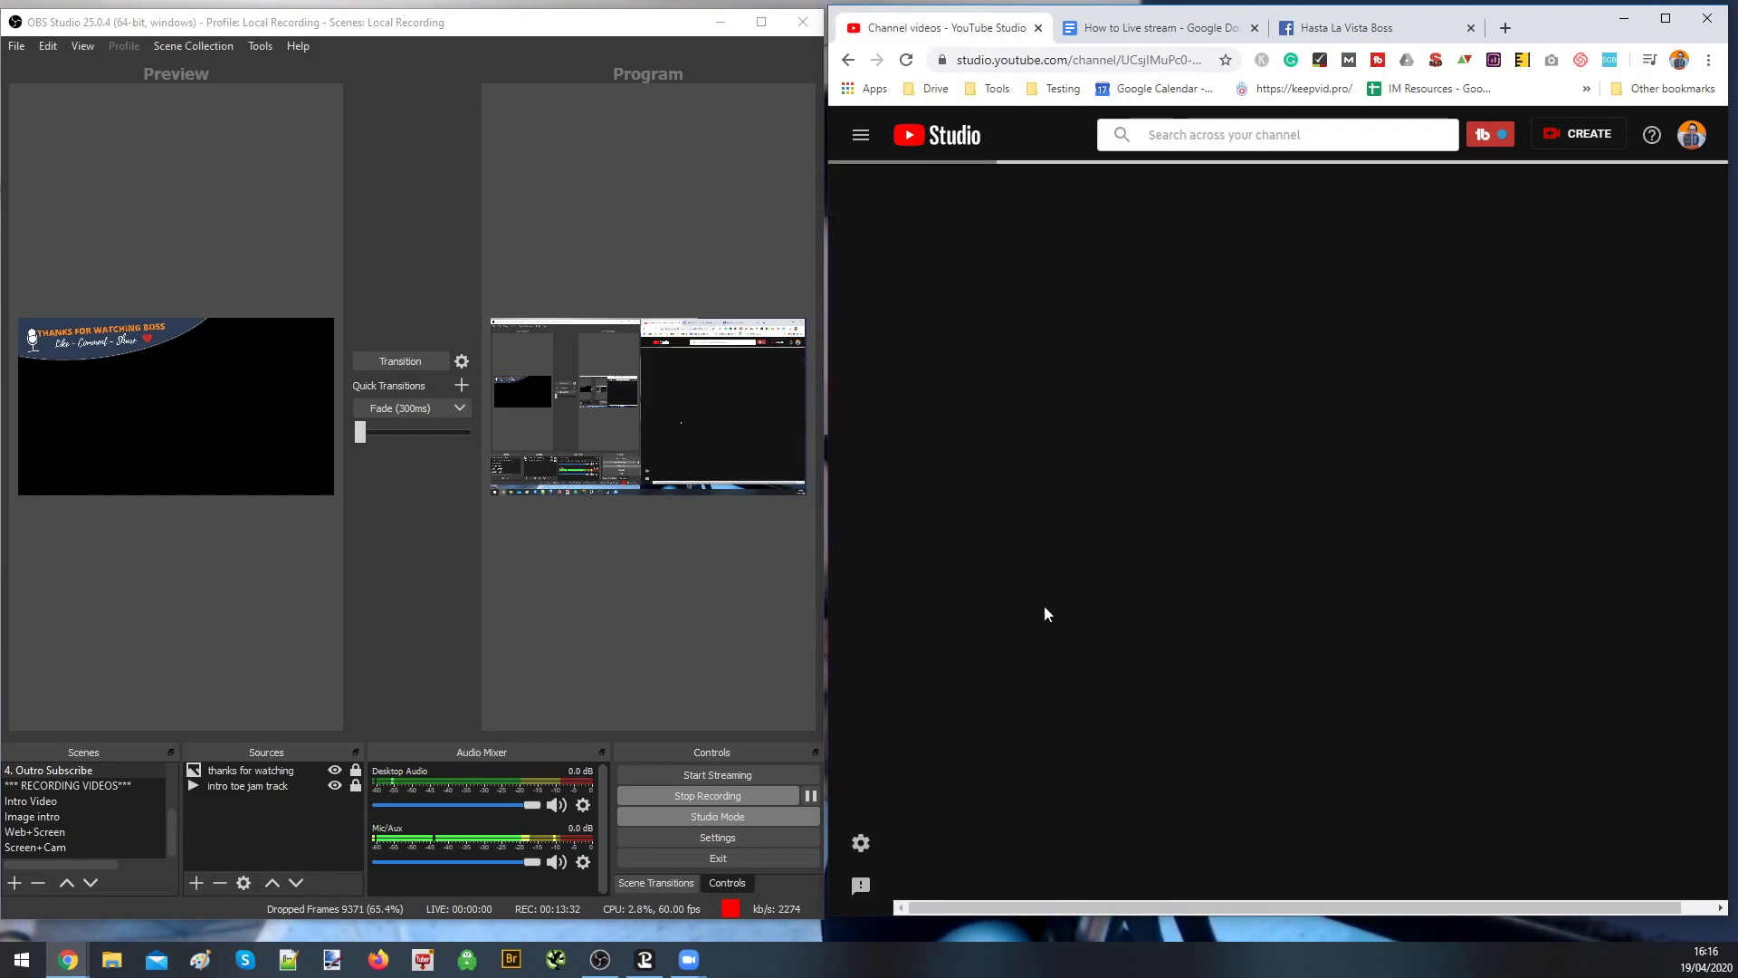